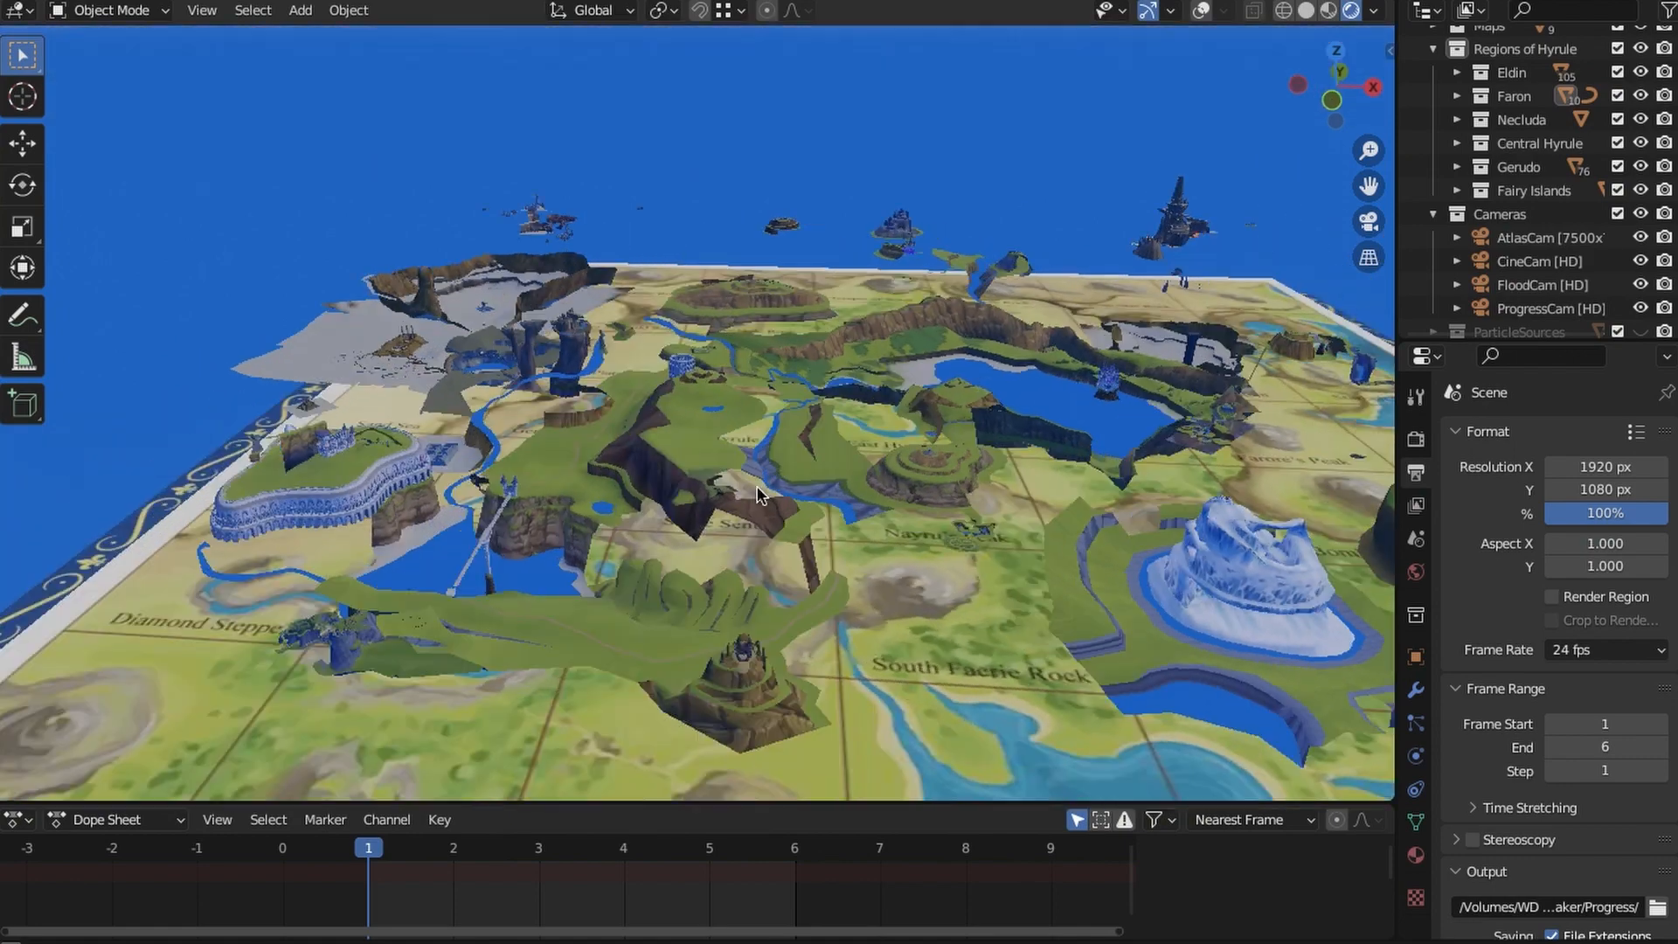
- Survey the Hyrule terrain map from the sandy desert region across to the area around Kakariko Village
{"action": "scroll", "coordinate": [690, 453], "scroll_direction": "up", "scroll_amount": 3}
{"action": "middle_click_drag", "start_coordinate": [692, 456], "coordinate": [785, 407]}
{"action": "scroll", "coordinate": [706, 430], "scroll_direction": "down", "scroll_amount": 5}
{"action": "scroll", "coordinate": [721, 459], "scroll_direction": "down", "scroll_amount": 3}
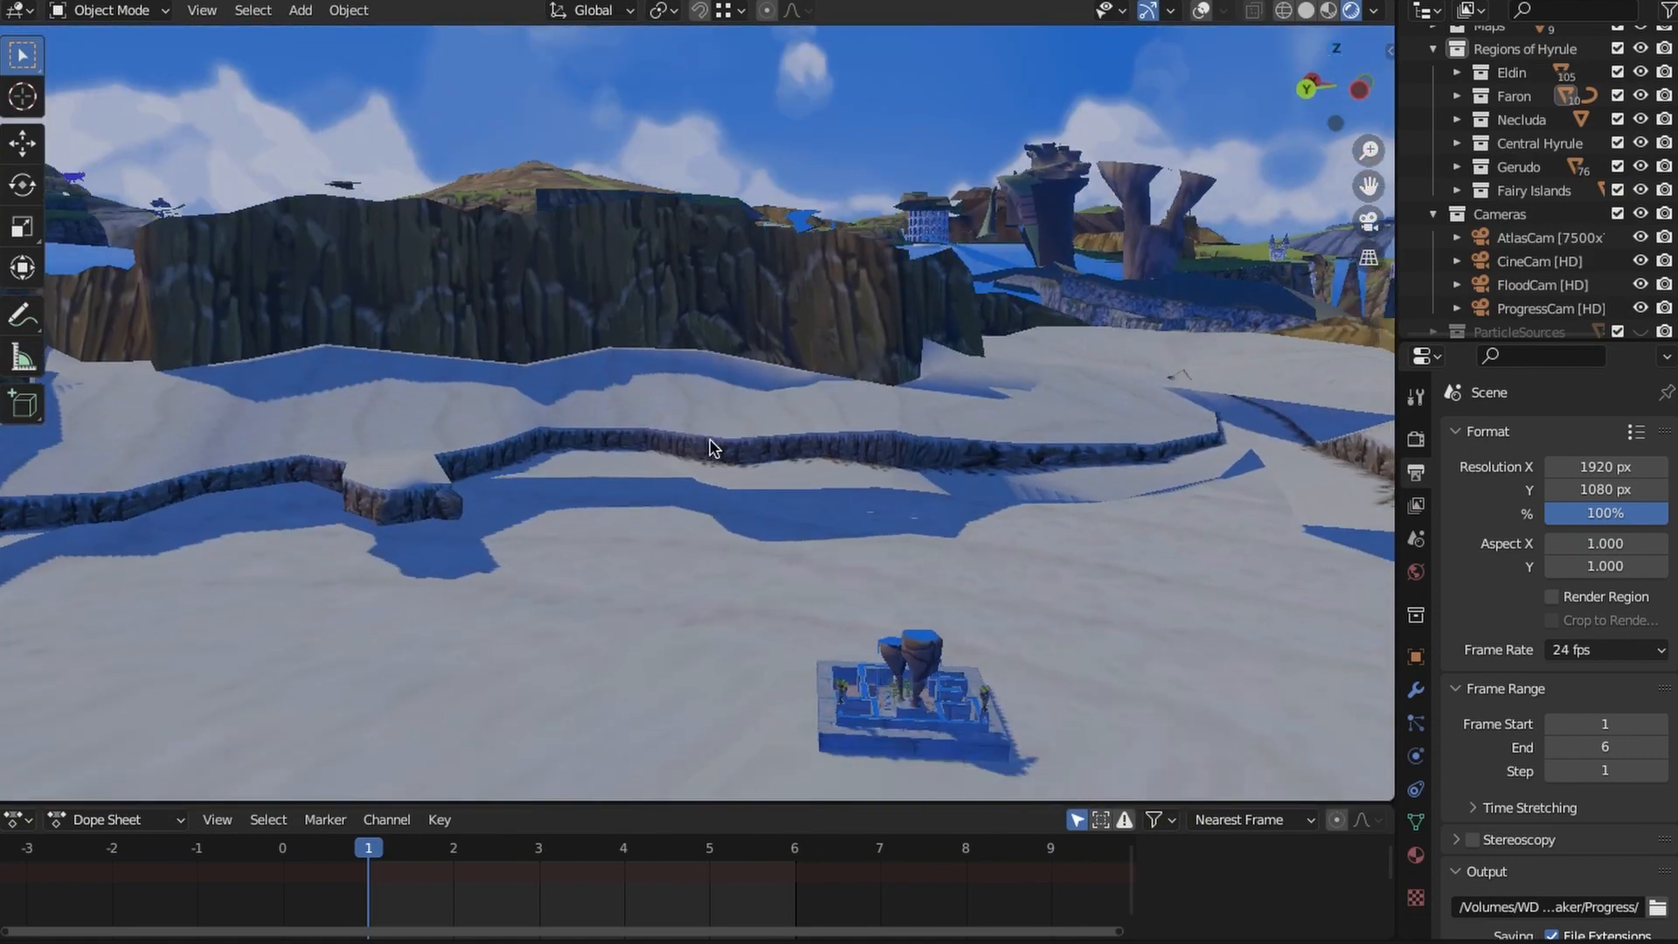
{"action": "middle_click_drag", "start_coordinate": [711, 445], "coordinate": [922, 540], "text": "shift"}
{"action": "scroll", "coordinate": [818, 495], "scroll_direction": "up", "scroll_amount": 3}
{"action": "scroll", "coordinate": [818, 495], "scroll_direction": "up", "scroll_amount": 4}
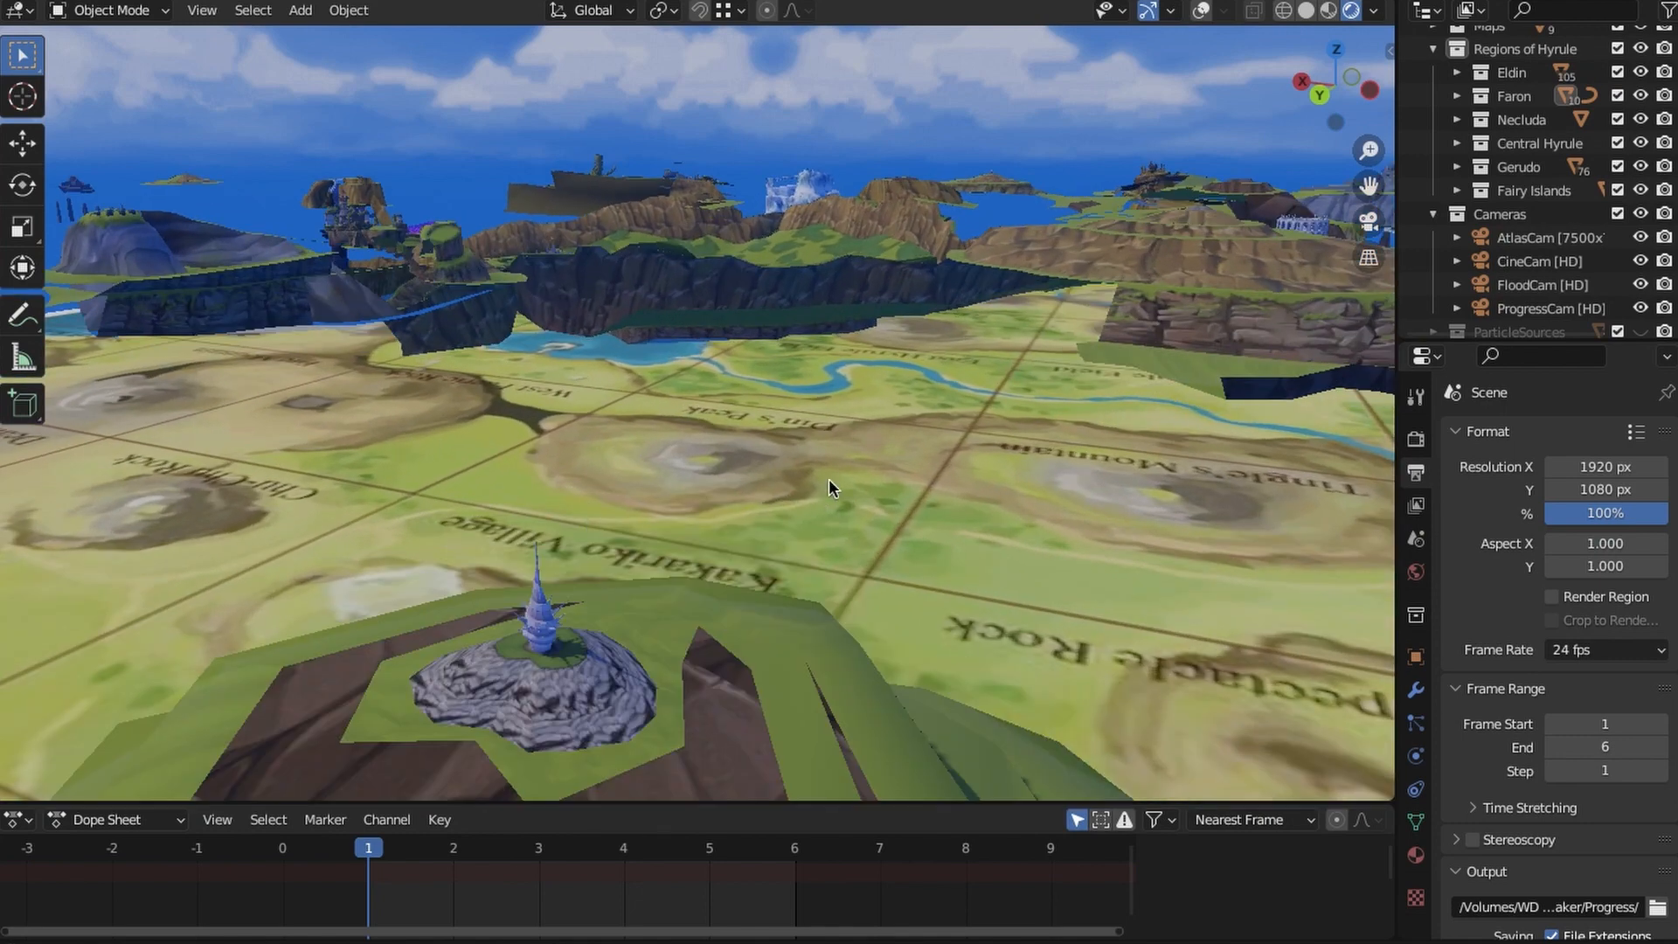
{"action": "middle_click_drag", "start_coordinate": [690, 480], "coordinate": [773, 538], "text": "shift"}
{"action": "middle_click_drag", "start_coordinate": [643, 515], "coordinate": [769, 524]}
{"action": "middle_click_drag", "start_coordinate": [612, 494], "coordinate": [800, 530], "text": "shift"}
{"action": "scroll", "coordinate": [798, 461], "scroll_direction": "up", "scroll_amount": 3}
{"action": "scroll", "coordinate": [800, 531], "scroll_direction": "up", "scroll_amount": 4}
{"action": "middle_click_drag", "start_coordinate": [682, 350], "coordinate": [702, 417], "text": "shift"}
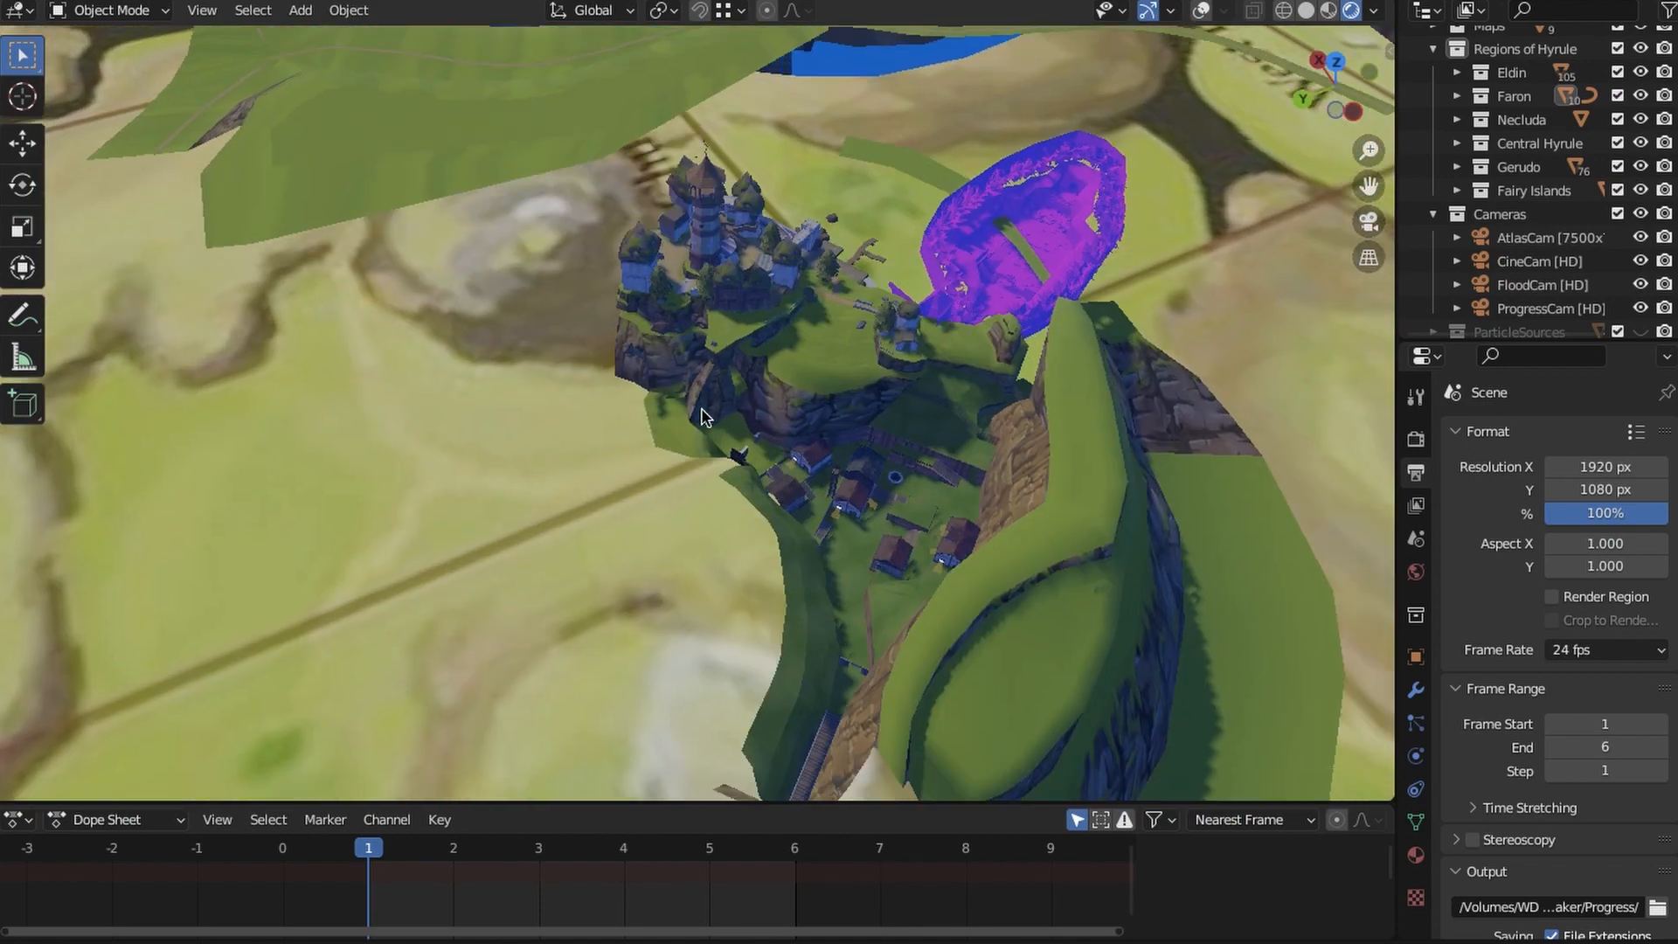
- Examine the clifftop village with its striped tower and surrounding houses at close range
{"action": "scroll", "coordinate": [702, 418], "scroll_direction": "up", "scroll_amount": 4}
{"action": "middle_click_drag", "start_coordinate": [908, 528], "coordinate": [929, 604], "text": "shift"}
{"action": "middle_click_drag", "start_coordinate": [795, 409], "coordinate": [868, 507], "text": "shift"}
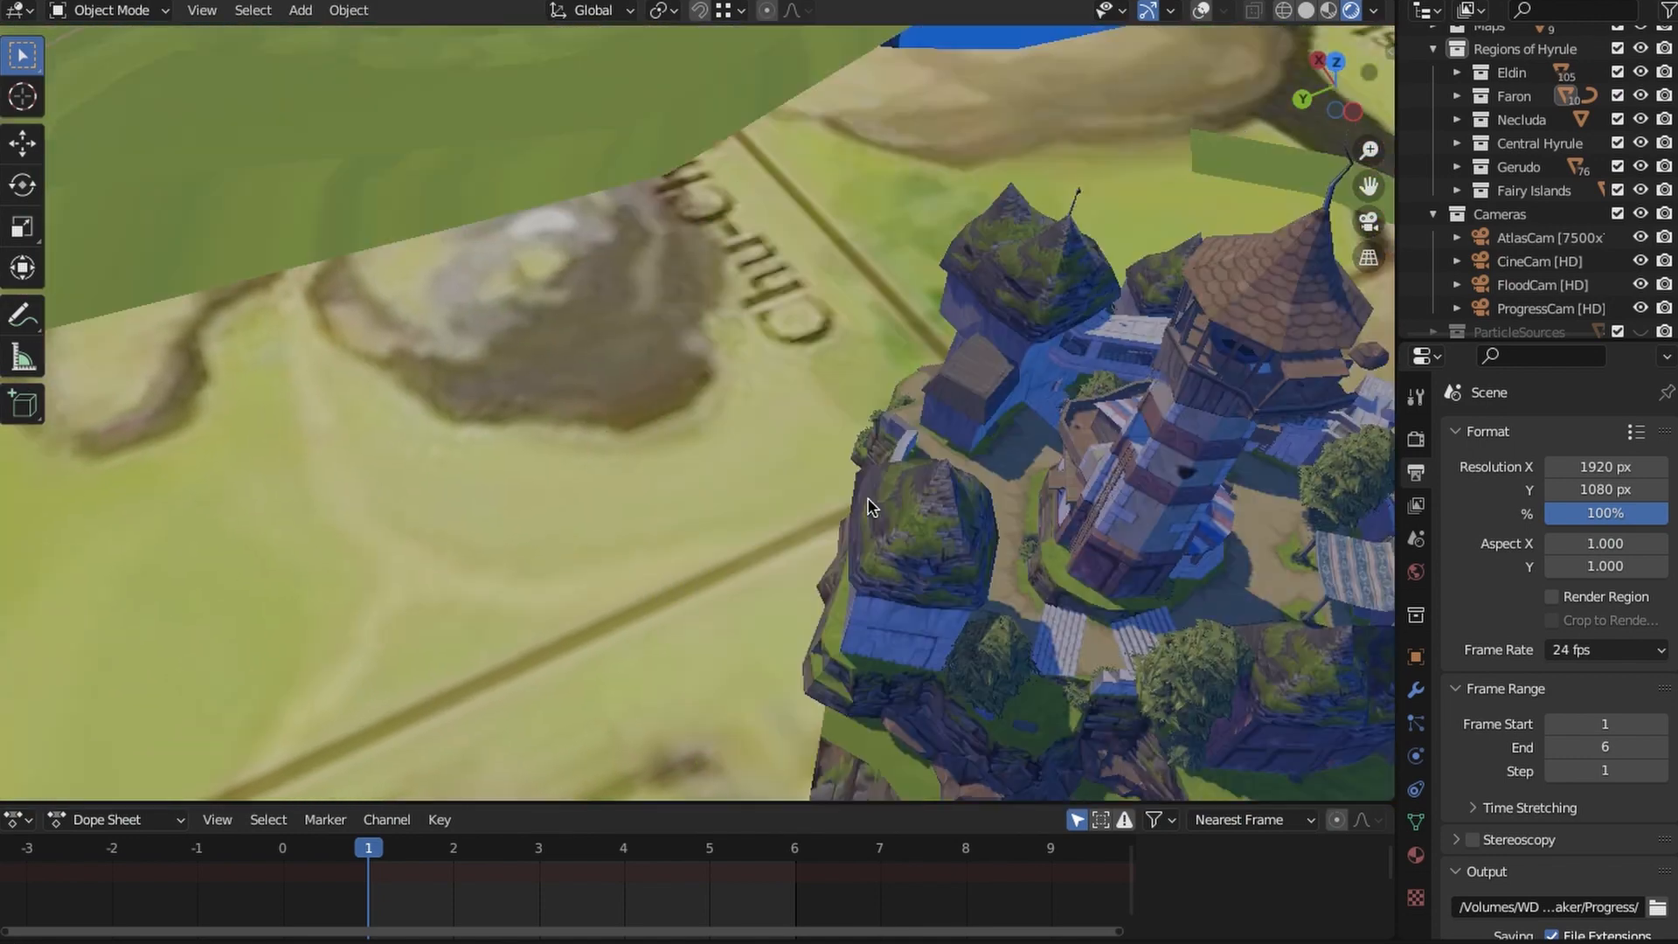
{"action": "middle_click_drag", "start_coordinate": [699, 253], "coordinate": [805, 437], "text": "shift"}
{"action": "scroll", "coordinate": [773, 361], "scroll_direction": "down", "scroll_amount": 4}
{"action": "middle_click_drag", "start_coordinate": [625, 376], "coordinate": [618, 501], "text": "shift"}
{"action": "middle_click_drag", "start_coordinate": [926, 516], "coordinate": [667, 480]}
{"action": "scroll", "coordinate": [668, 481], "scroll_direction": "up", "scroll_amount": 4}
{"action": "middle_click_drag", "start_coordinate": [778, 327], "coordinate": [818, 428]}
{"action": "scroll", "coordinate": [742, 397], "scroll_direction": "up", "scroll_amount": 4}
{"action": "scroll", "coordinate": [818, 429], "scroll_direction": "up", "scroll_amount": 2}
{"action": "middle_click_drag", "start_coordinate": [979, 306], "coordinate": [734, 596], "text": "shift"}
- Look over the terrain between the clifftop village and the icy mountain
{"action": "scroll", "coordinate": [734, 596], "scroll_direction": "down", "scroll_amount": 5}
{"action": "middle_click_drag", "start_coordinate": [805, 419], "coordinate": [541, 218]}
{"action": "scroll", "coordinate": [611, 306], "scroll_direction": "down", "scroll_amount": 4}
{"action": "middle_click_drag", "start_coordinate": [664, 524], "coordinate": [582, 396]}
{"action": "middle_click_drag", "start_coordinate": [944, 349], "coordinate": [821, 419], "text": "shift"}
{"action": "scroll", "coordinate": [629, 453], "scroll_direction": "up", "scroll_amount": 4}
{"action": "scroll", "coordinate": [654, 387], "scroll_direction": "up", "scroll_amount": 3}
{"action": "scroll", "coordinate": [774, 391], "scroll_direction": "down", "scroll_amount": 8}
{"action": "scroll", "coordinate": [874, 446], "scroll_direction": "down", "scroll_amount": 4}
{"action": "middle_click_drag", "start_coordinate": [933, 472], "coordinate": [959, 505]}
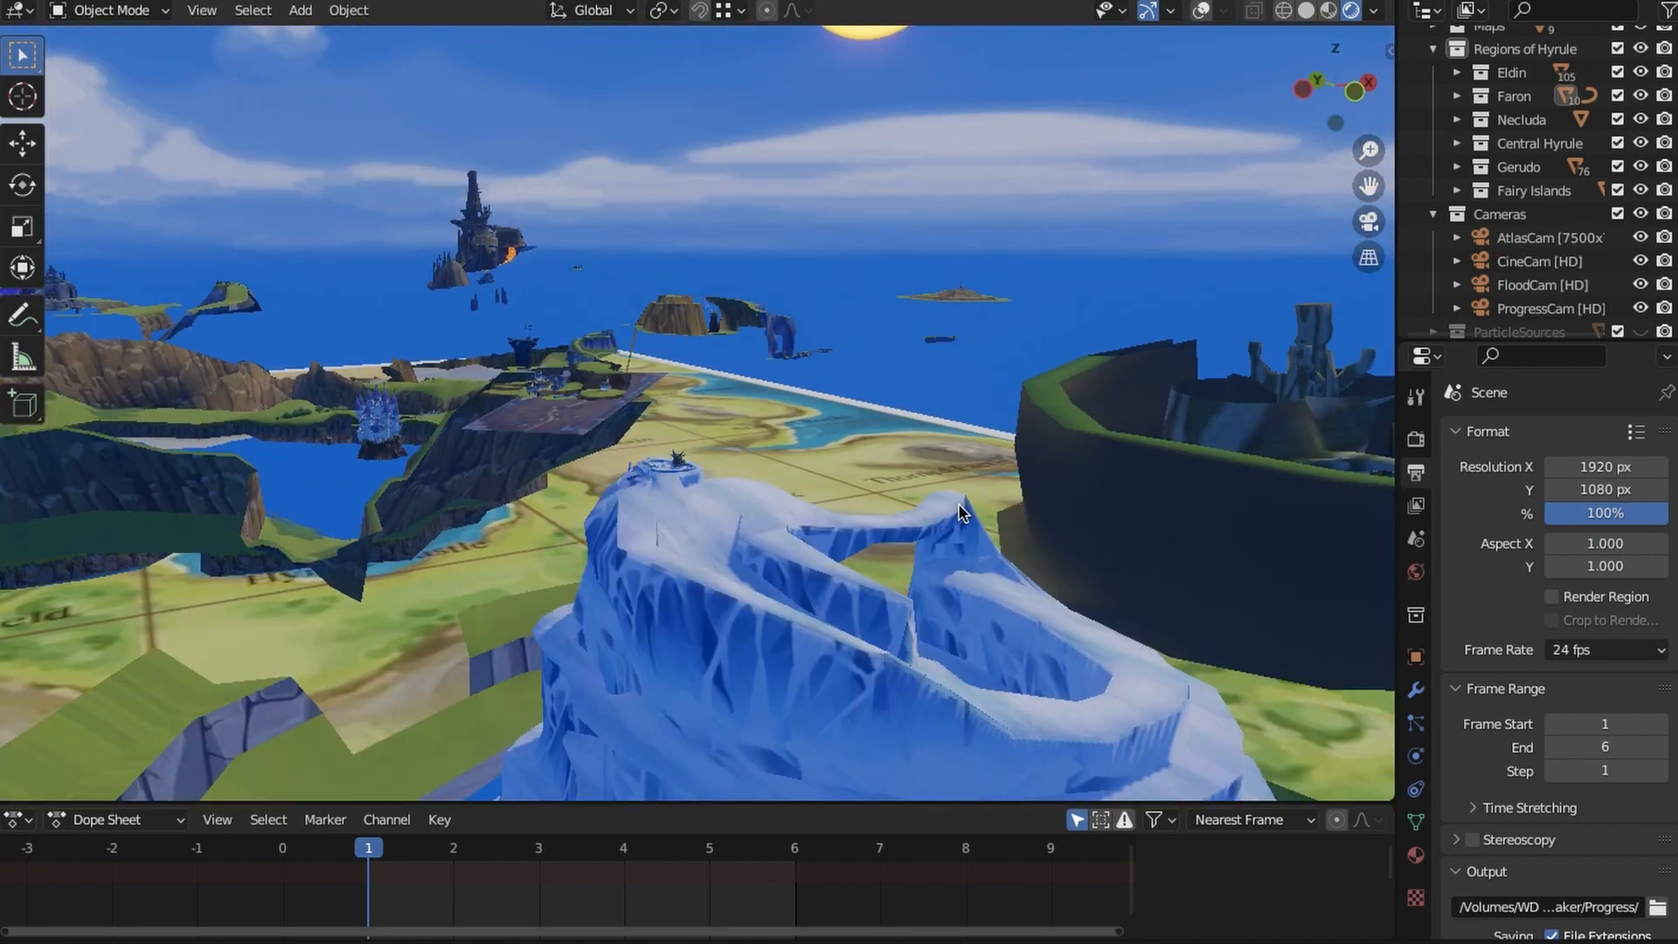
- Examine the icy peak, and follow the terrain to the walled plateau with the castle
{"action": "middle_click_drag", "start_coordinate": [667, 478], "coordinate": [737, 477], "text": "shift"}
{"action": "scroll", "coordinate": [804, 423], "scroll_direction": "up", "scroll_amount": 6}
{"action": "scroll", "coordinate": [810, 429], "scroll_direction": "down", "scroll_amount": 13}
{"action": "scroll", "coordinate": [632, 458], "scroll_direction": "up", "scroll_amount": 5}
{"action": "scroll", "coordinate": [626, 423], "scroll_direction": "up", "scroll_amount": 3}
{"action": "middle_click_drag", "start_coordinate": [633, 458], "coordinate": [611, 506], "text": "shift"}
{"action": "scroll", "coordinate": [670, 457], "scroll_direction": "up", "scroll_amount": 5}
{"action": "middle_click_drag", "start_coordinate": [681, 384], "coordinate": [815, 418], "text": "shift"}
{"action": "scroll", "coordinate": [669, 454], "scroll_direction": "down", "scroll_amount": 3}
{"action": "scroll", "coordinate": [816, 418], "scroll_direction": "down", "scroll_amount": 3}
{"action": "middle_click_drag", "start_coordinate": [726, 489], "coordinate": [835, 451], "text": "shift"}
{"action": "middle_click_drag", "start_coordinate": [743, 542], "coordinate": [871, 472], "text": "shift"}
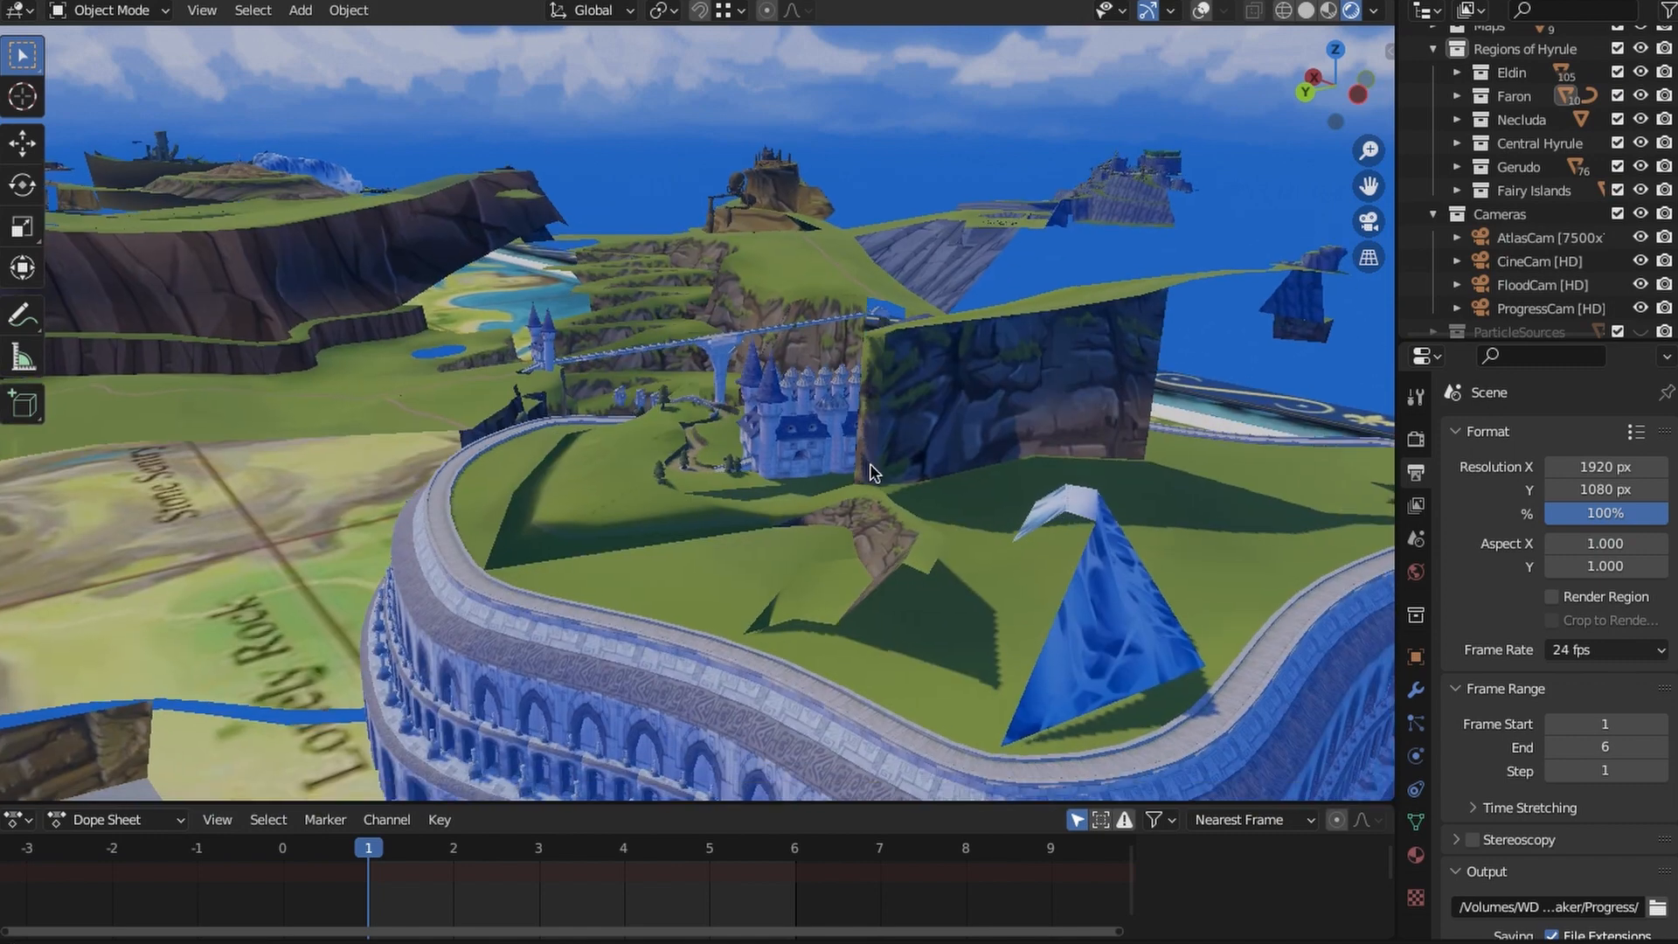
- Look over the map's decorated border and desert edge, and view the whole map from straight above
{"action": "scroll", "coordinate": [874, 468], "scroll_direction": "down", "scroll_amount": 6}
{"action": "middle_click_drag", "start_coordinate": [560, 568], "coordinate": [905, 409], "text": "shift"}
{"action": "scroll", "coordinate": [882, 445], "scroll_direction": "down", "scroll_amount": 2}
{"action": "scroll", "coordinate": [866, 437], "scroll_direction": "up", "scroll_amount": 3}
{"action": "scroll", "coordinate": [906, 398], "scroll_direction": "up", "scroll_amount": 6}
{"action": "scroll", "coordinate": [904, 450], "scroll_direction": "down", "scroll_amount": 10}
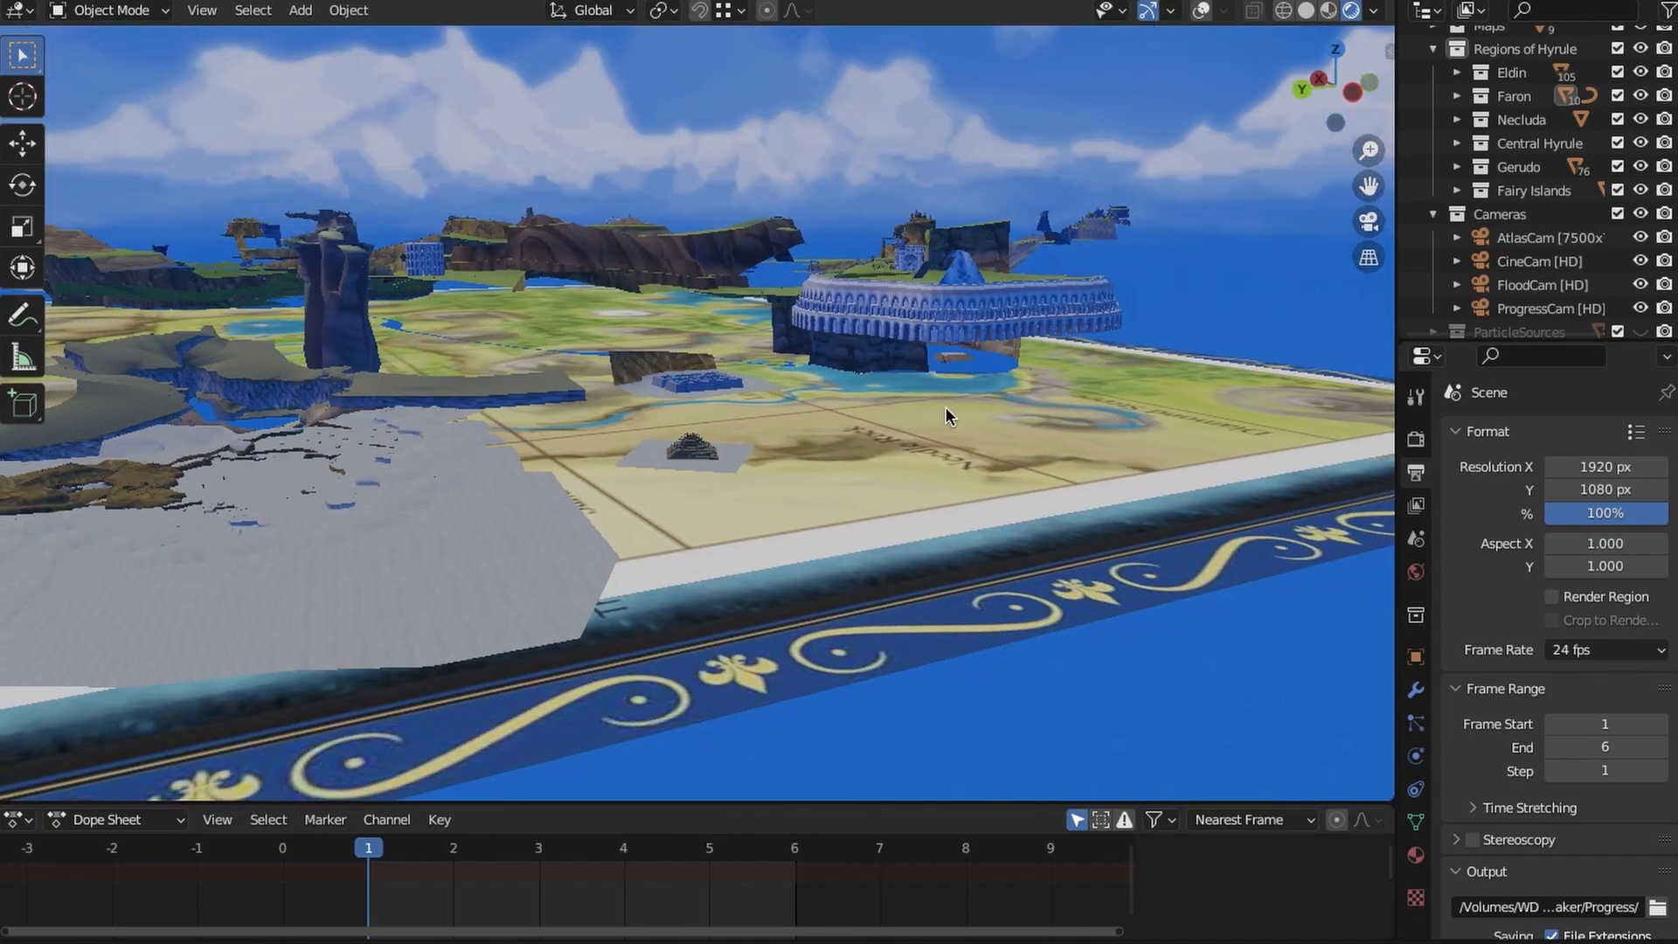
{"action": "middle_click_drag", "start_coordinate": [699, 437], "coordinate": [874, 612], "text": "shift"}
{"action": "scroll", "coordinate": [843, 404], "scroll_direction": "up", "scroll_amount": 3}
{"action": "left_click", "coordinate": [1335, 77]}
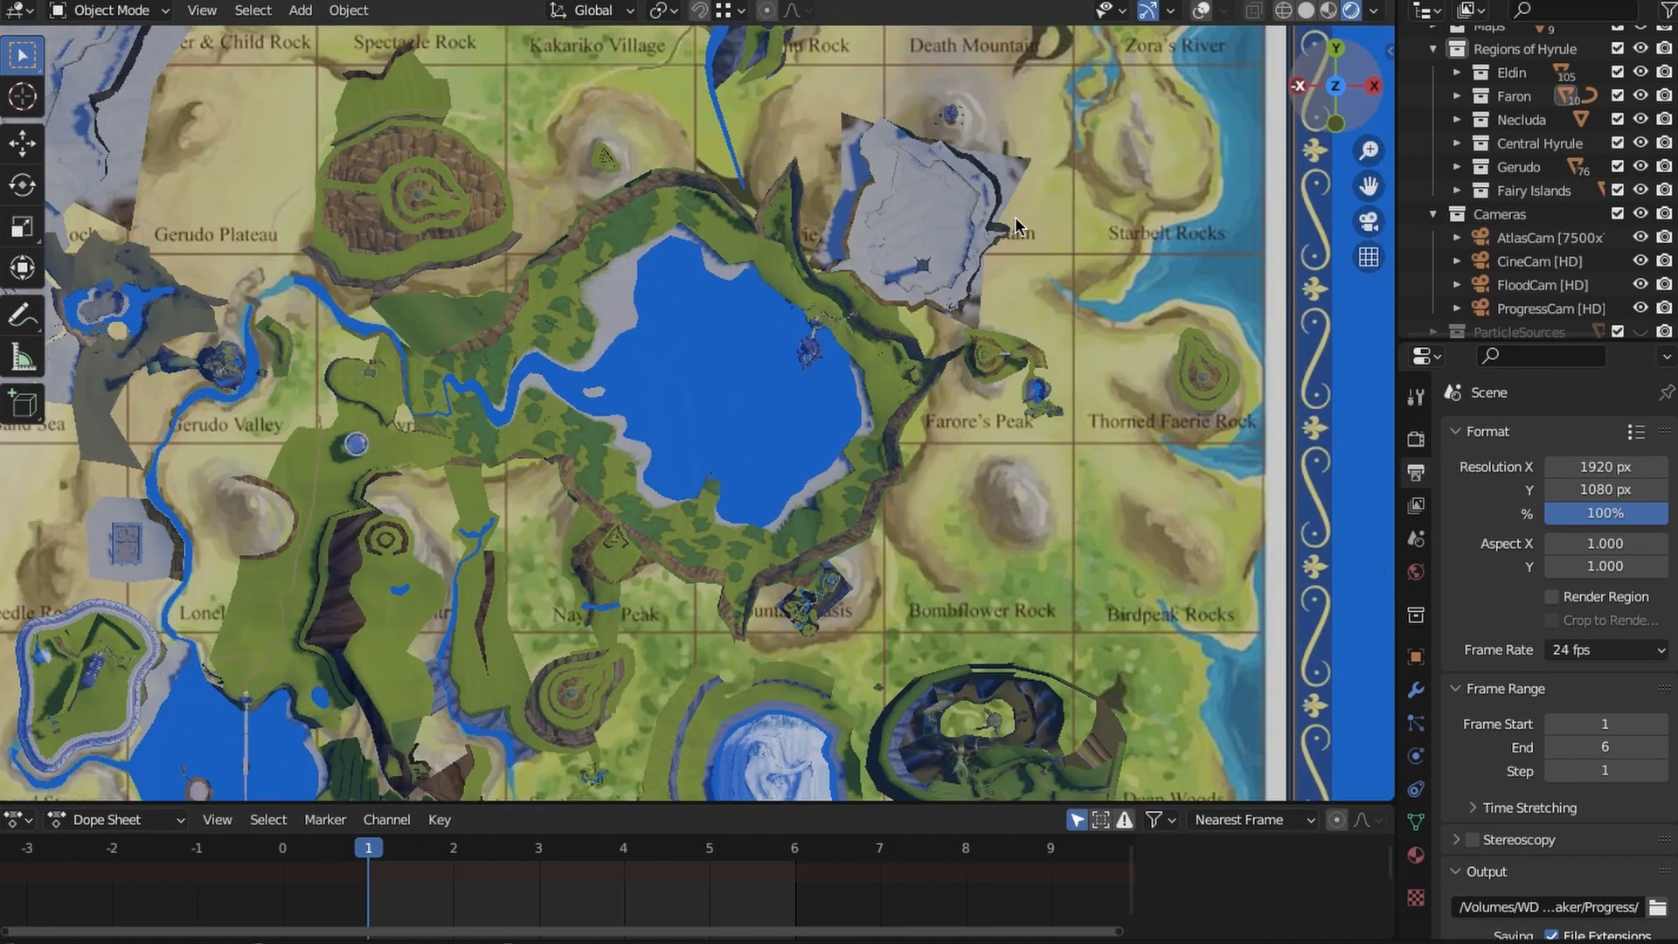
{"action": "scroll", "coordinate": [1014, 217], "scroll_direction": "down", "scroll_amount": 8}
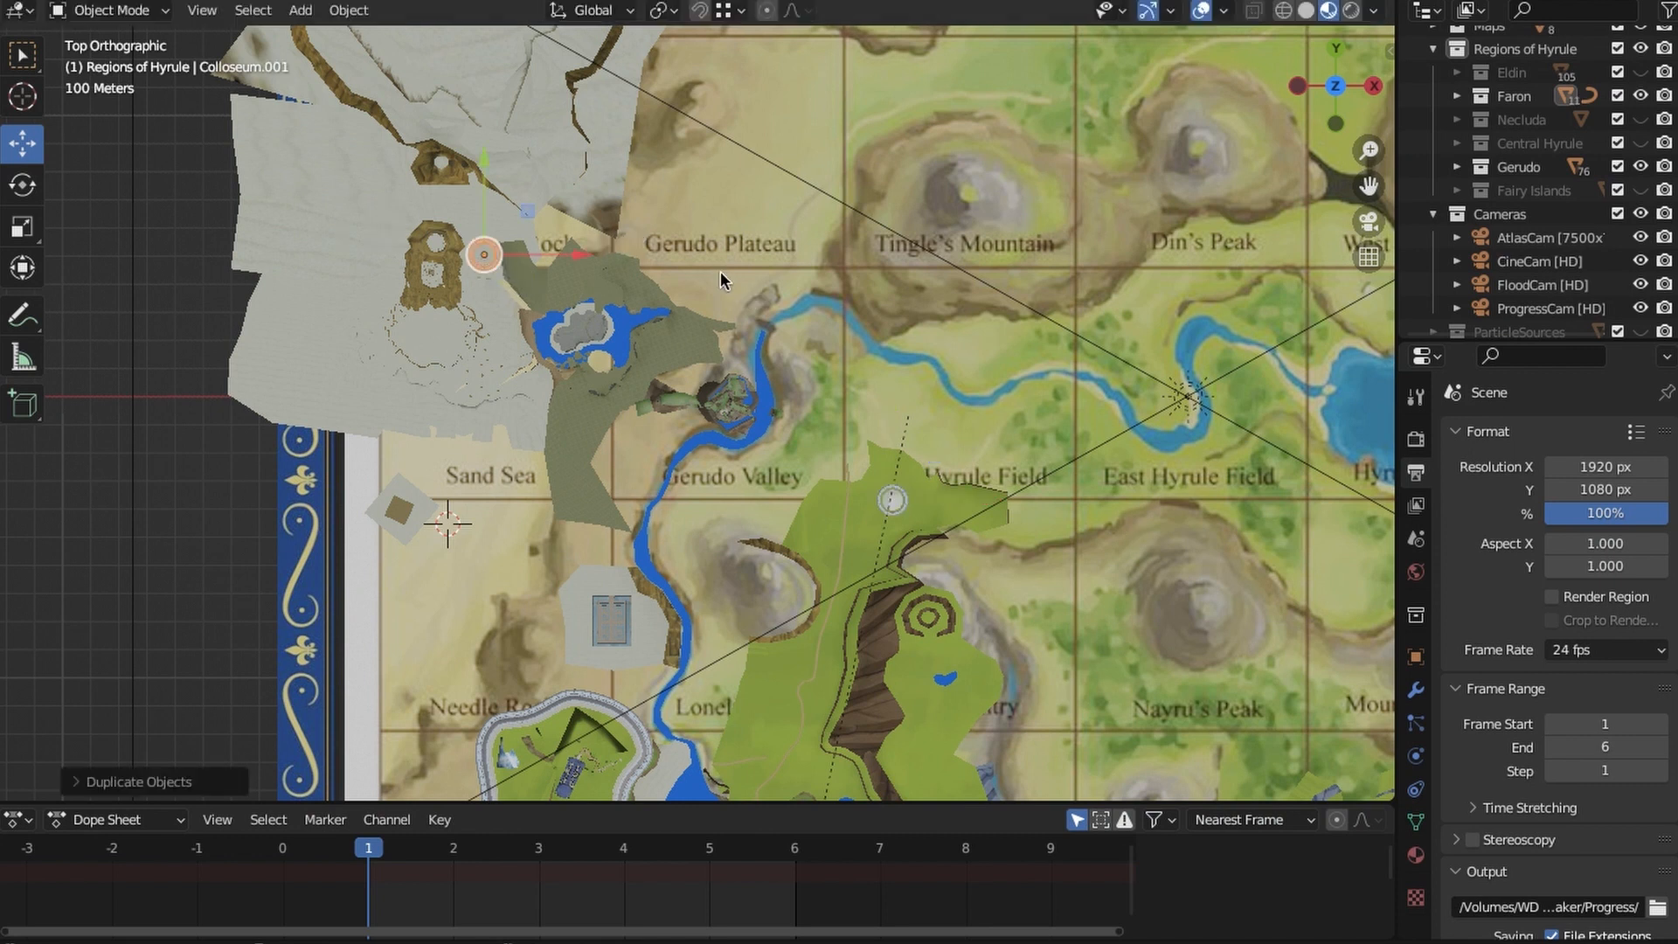
- Move the duplicated coliseum into the Gerudo collection and rename it Colloseum2
{"action": "key", "text": "m"}
{"action": "left_click", "coordinate": [882, 531]}
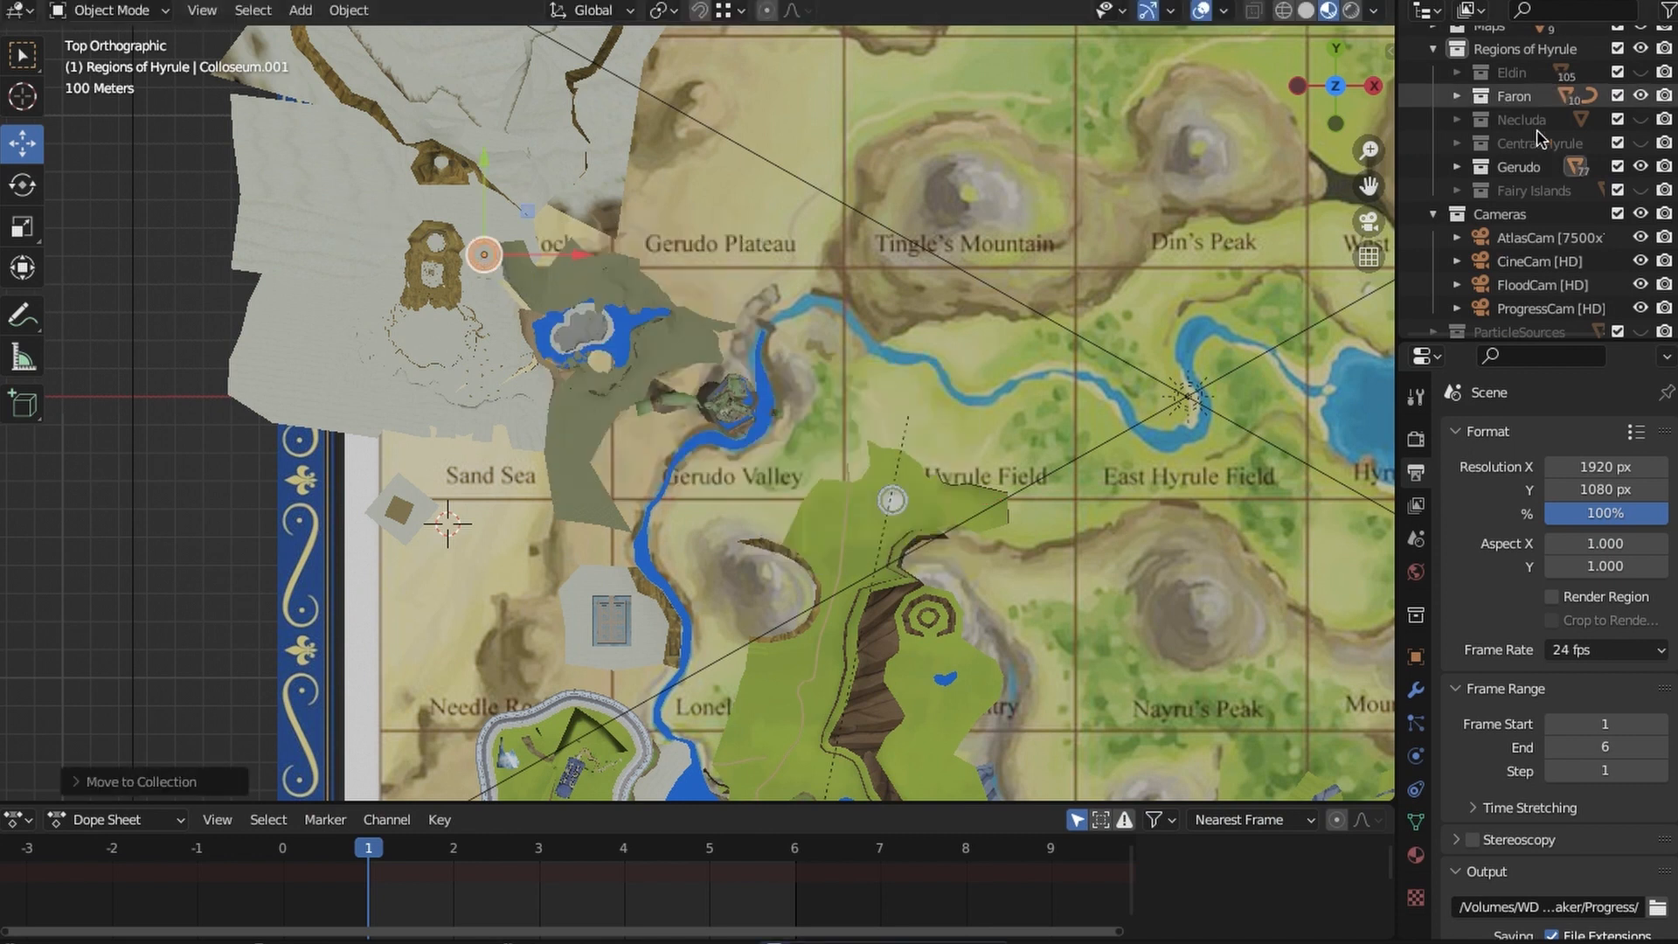
{"action": "scroll", "coordinate": [1592, 204], "scroll_direction": "down", "scroll_amount": 1}
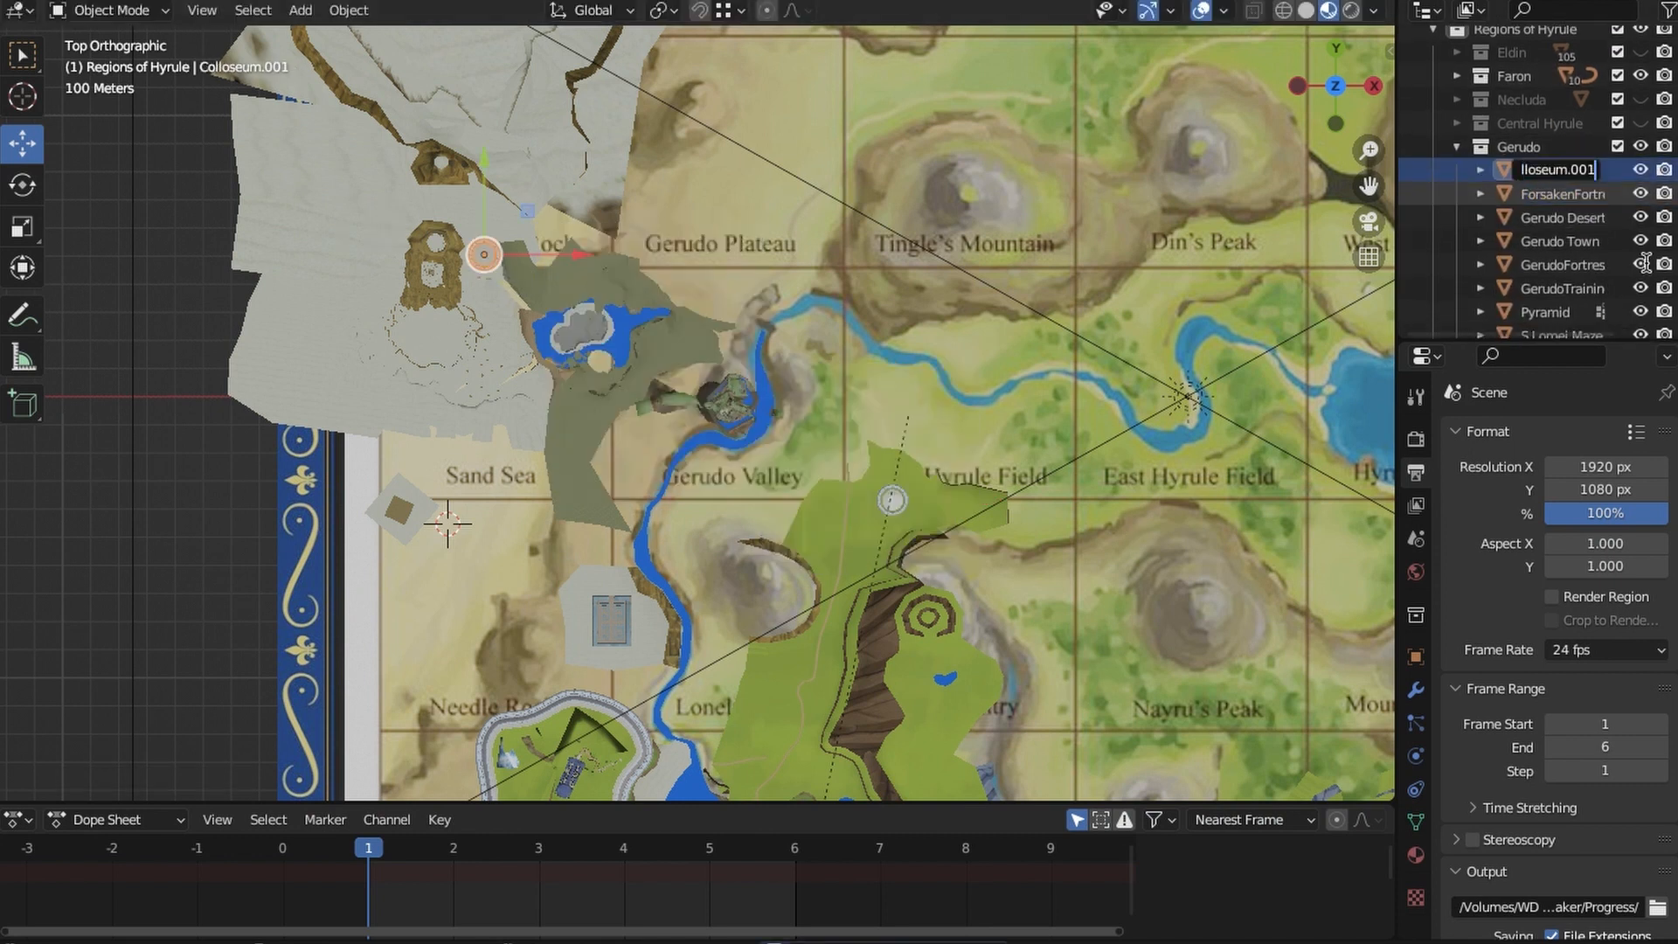
- Move the coliseum in the top view until it is centered over the round rock basin beside the desert settlement
{"action": "scroll", "coordinate": [743, 415], "scroll_direction": "up", "scroll_amount": 12}
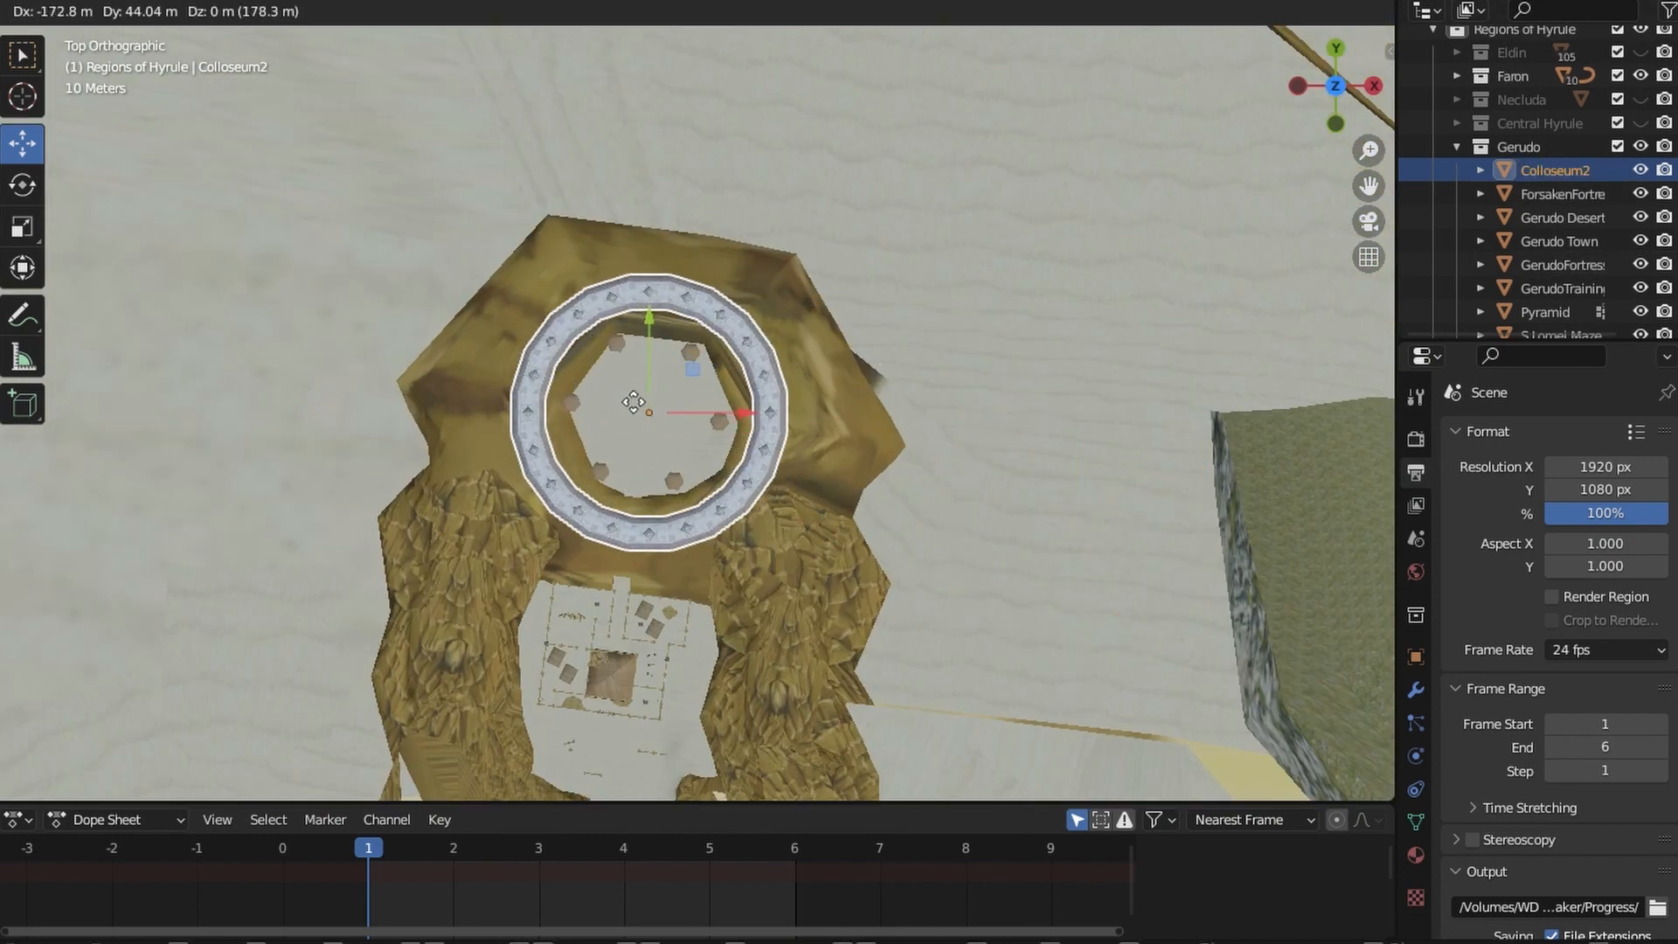
{"action": "middle_click_drag", "start_coordinate": [809, 408], "coordinate": [676, 277]}
{"action": "scroll", "coordinate": [778, 453], "scroll_direction": "down", "scroll_amount": 10}
{"action": "scroll", "coordinate": [809, 290], "scroll_direction": "down", "scroll_amount": 4}
{"action": "left_click", "coordinate": [676, 284]}
- Lower the coliseum along the Z axis until it sits in the rock basin around the wooden pillars
{"action": "scroll", "coordinate": [633, 185], "scroll_direction": "up", "scroll_amount": 5}
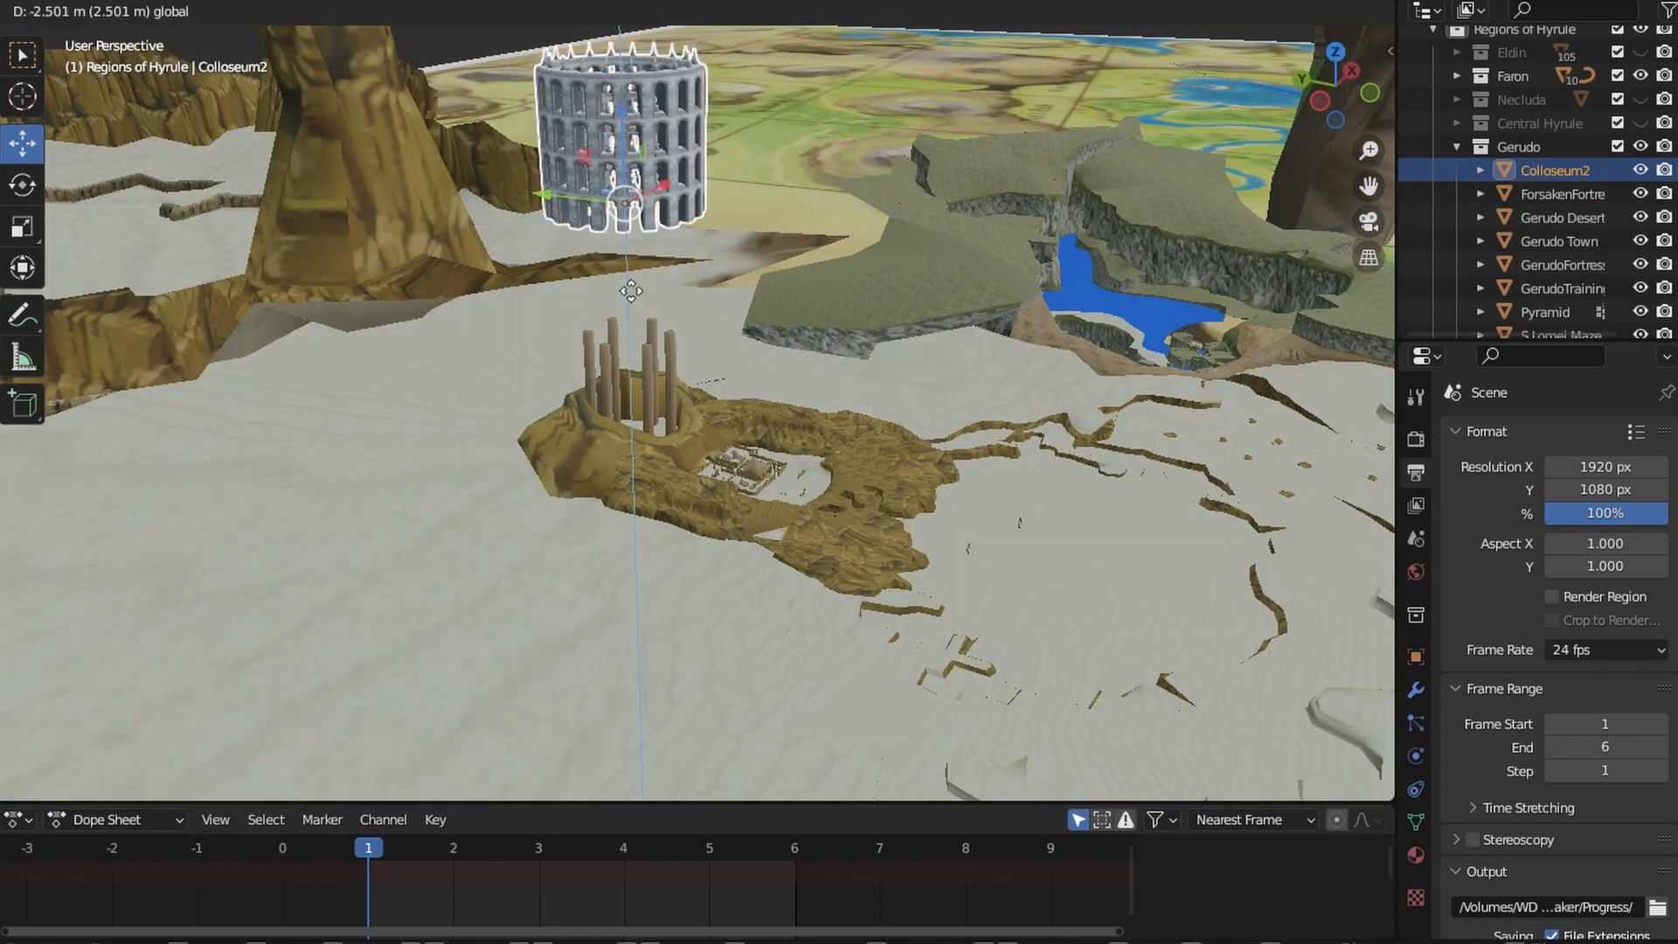
{"action": "left_click_drag", "start_coordinate": [635, 346], "coordinate": [635, 352]}
{"action": "scroll", "coordinate": [699, 403], "scroll_direction": "up", "scroll_amount": 6}
{"action": "scroll", "coordinate": [743, 407], "scroll_direction": "down", "scroll_amount": 5}
{"action": "middle_click_drag", "start_coordinate": [743, 408], "coordinate": [800, 441]}
{"action": "scroll", "coordinate": [1002, 444], "scroll_direction": "up", "scroll_amount": 5}
{"action": "scroll", "coordinate": [821, 437], "scroll_direction": "up", "scroll_amount": 2}
{"action": "scroll", "coordinate": [826, 445], "scroll_direction": "up", "scroll_amount": 5}
{"action": "left_click_drag", "start_coordinate": [780, 285], "coordinate": [816, 159]}
{"action": "scroll", "coordinate": [899, 314], "scroll_direction": "up", "scroll_amount": 10}
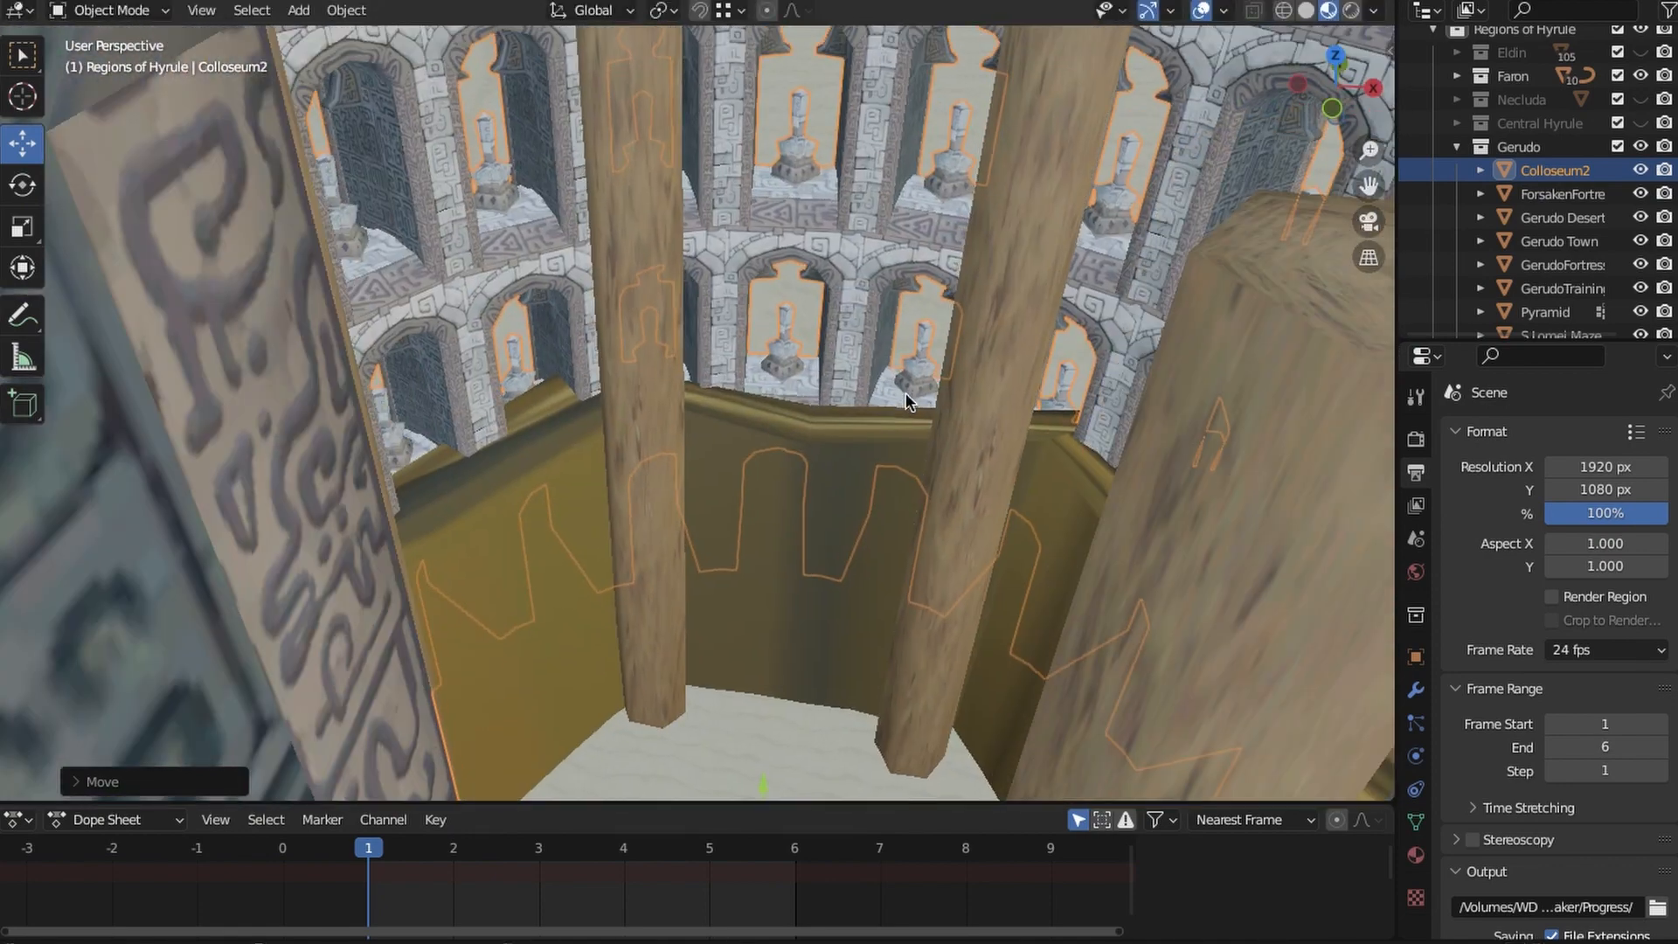
- Scale the coliseum down slightly to fit the basin, and show the scene in solid shading
{"action": "scroll", "coordinate": [907, 395], "scroll_direction": "down", "scroll_amount": 10}
{"action": "middle_click_drag", "start_coordinate": [906, 391], "coordinate": [756, 417]}
{"action": "scroll", "coordinate": [711, 444], "scroll_direction": "down", "scroll_amount": 4}
{"action": "scroll", "coordinate": [861, 500], "scroll_direction": "up", "scroll_amount": 3}
{"action": "key", "text": "s"}
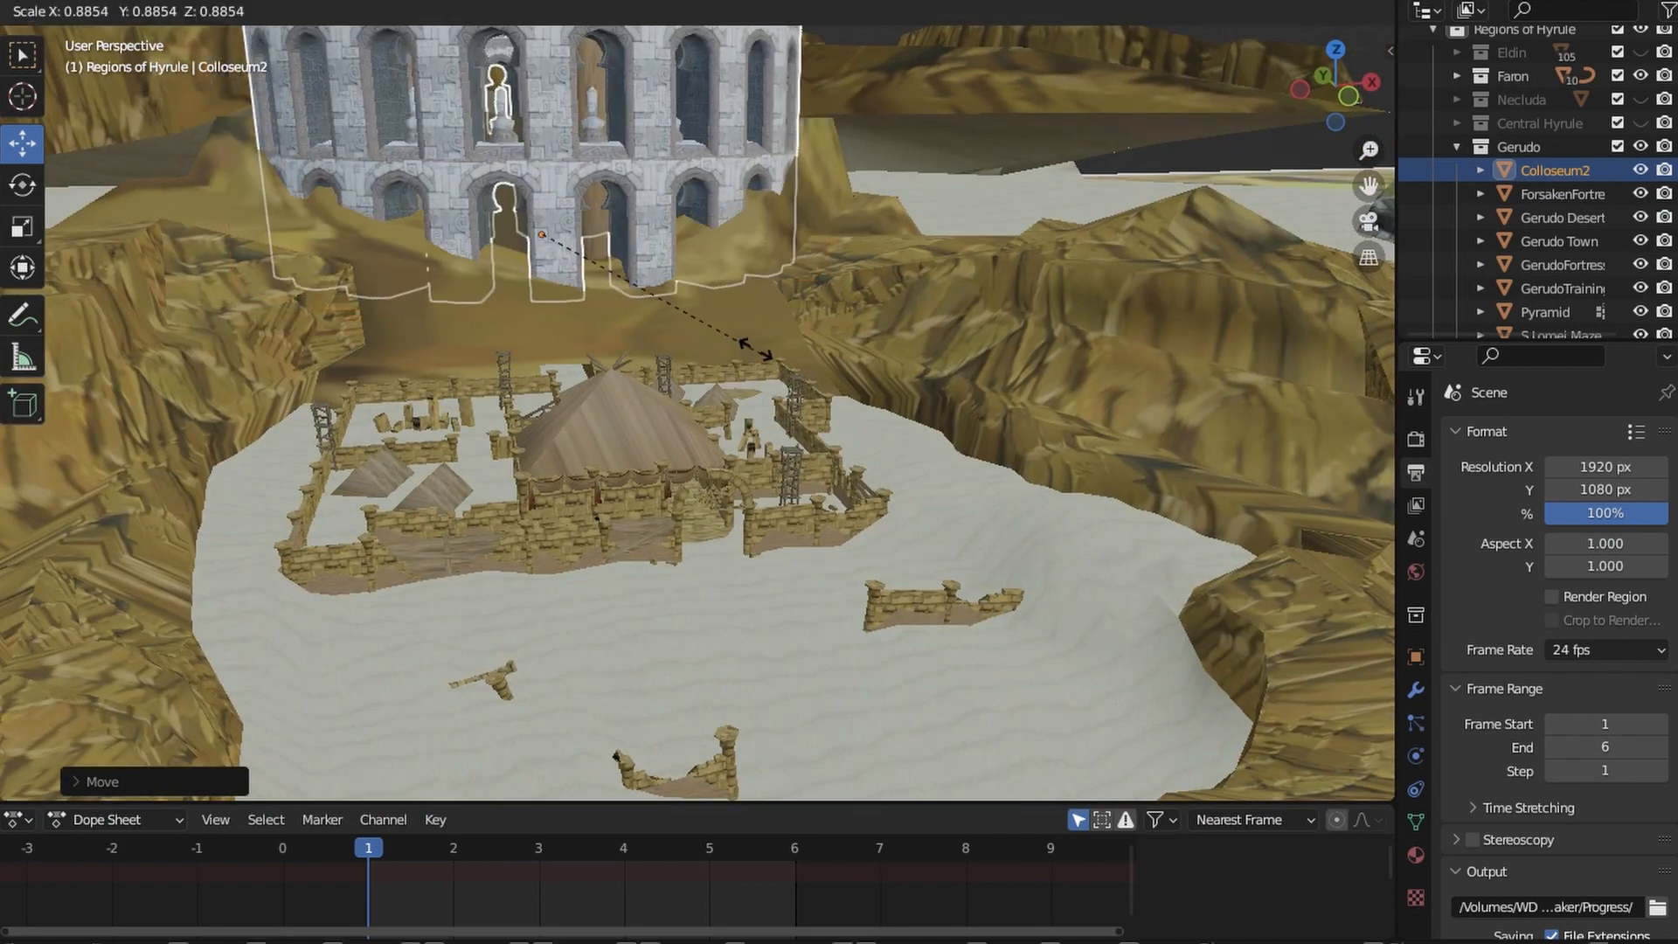
{"action": "mouse_move", "coordinate": [725, 344]}
{"action": "middle_mouse_down"}
{"action": "mouse_move", "coordinate": [761, 440]}
{"action": "mouse_move", "coordinate": [725, 477]}
{"action": "mouse_move", "coordinate": [726, 449]}
{"action": "mouse_move", "coordinate": [694, 532]}
{"action": "mouse_move", "coordinate": [672, 368]}
{"action": "mouse_move", "coordinate": [741, 522]}
{"action": "mouse_move", "coordinate": [601, 621]}
{"action": "mouse_move", "coordinate": [797, 396]}
{"action": "mouse_move", "coordinate": [643, 332]}
{"action": "mouse_move", "coordinate": [621, 526]}
{"action": "mouse_move", "coordinate": [698, 444]}
{"action": "mouse_move", "coordinate": [697, 472]}
{"action": "mouse_move", "coordinate": [947, 541]}
{"action": "middle_mouse_up"}
{"action": "scroll", "coordinate": [725, 477], "scroll_direction": "down", "scroll_amount": 6}
{"action": "scroll", "coordinate": [673, 368], "scroll_direction": "up", "scroll_amount": 4}
{"action": "scroll", "coordinate": [699, 414], "scroll_direction": "up", "scroll_amount": 5}
{"action": "scroll", "coordinate": [697, 444], "scroll_direction": "up", "scroll_amount": 3}
{"action": "left_click", "coordinate": [946, 542]}
{"action": "scroll", "coordinate": [926, 559], "scroll_direction": "down", "scroll_amount": 4}
{"action": "key", "text": "z"}
{"action": "left_click", "coordinate": [1055, 577]}
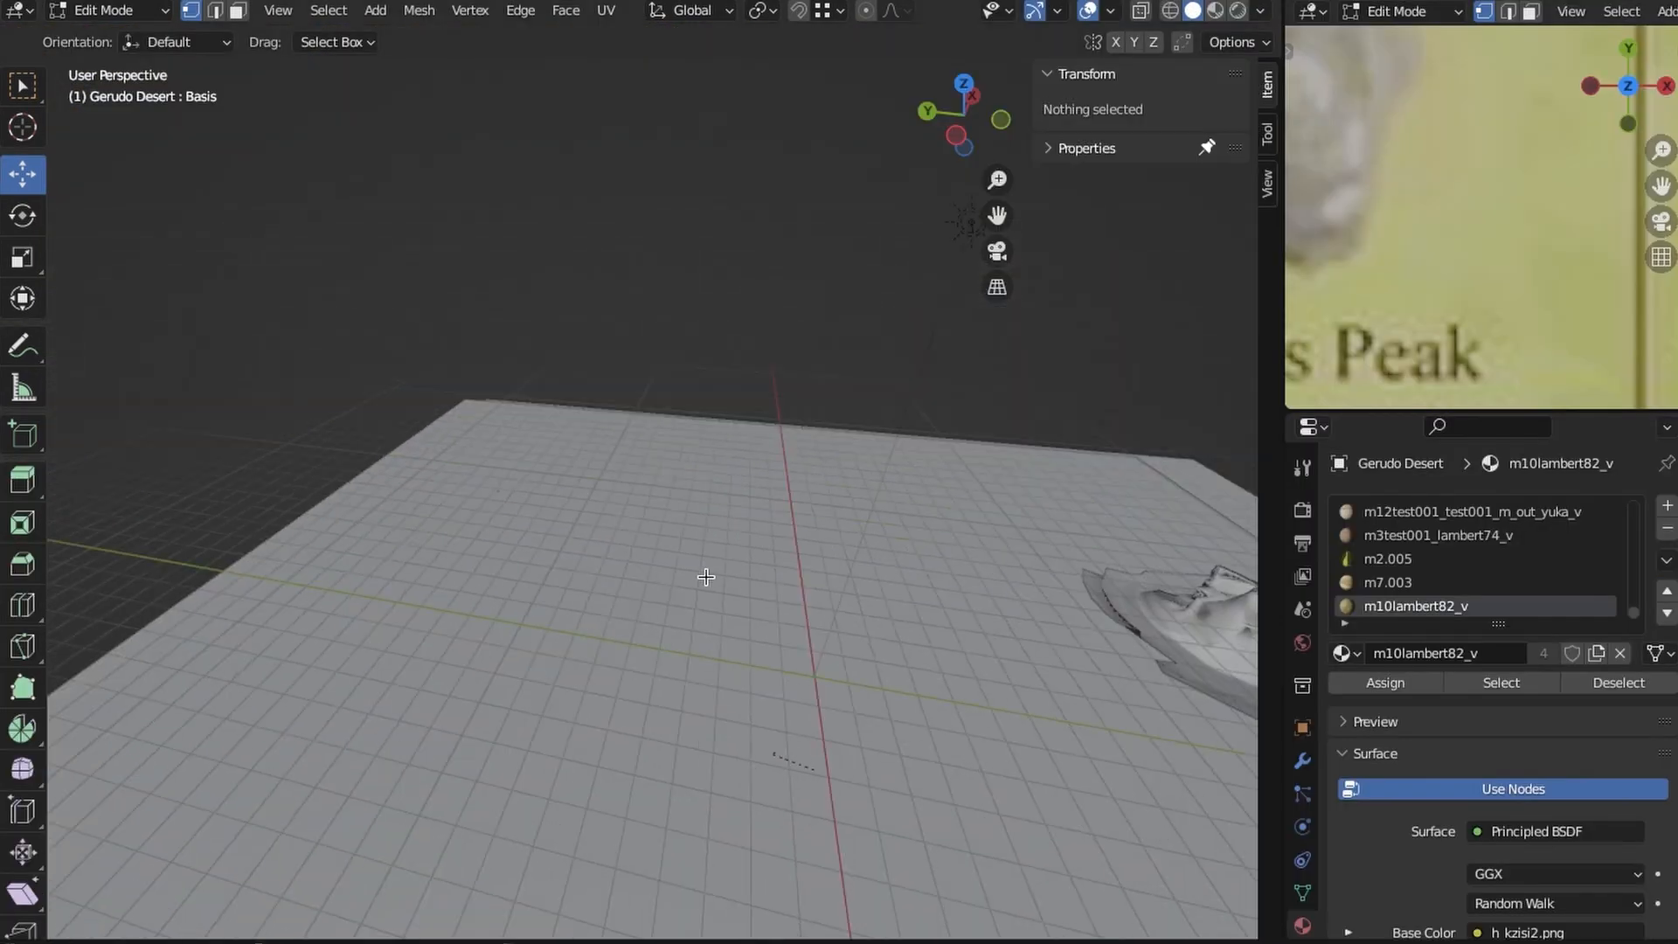
- Frame the coliseum basin in both viewports, with the Gerudo Desert mesh displayed in material preview
{"action": "middle_click_drag", "start_coordinate": [706, 577], "coordinate": [419, 559]}
{"action": "middle_click_drag", "start_coordinate": [857, 350], "coordinate": [874, 422], "text": "shift"}
{"action": "scroll", "coordinate": [873, 421], "scroll_direction": "up", "scroll_amount": 3}
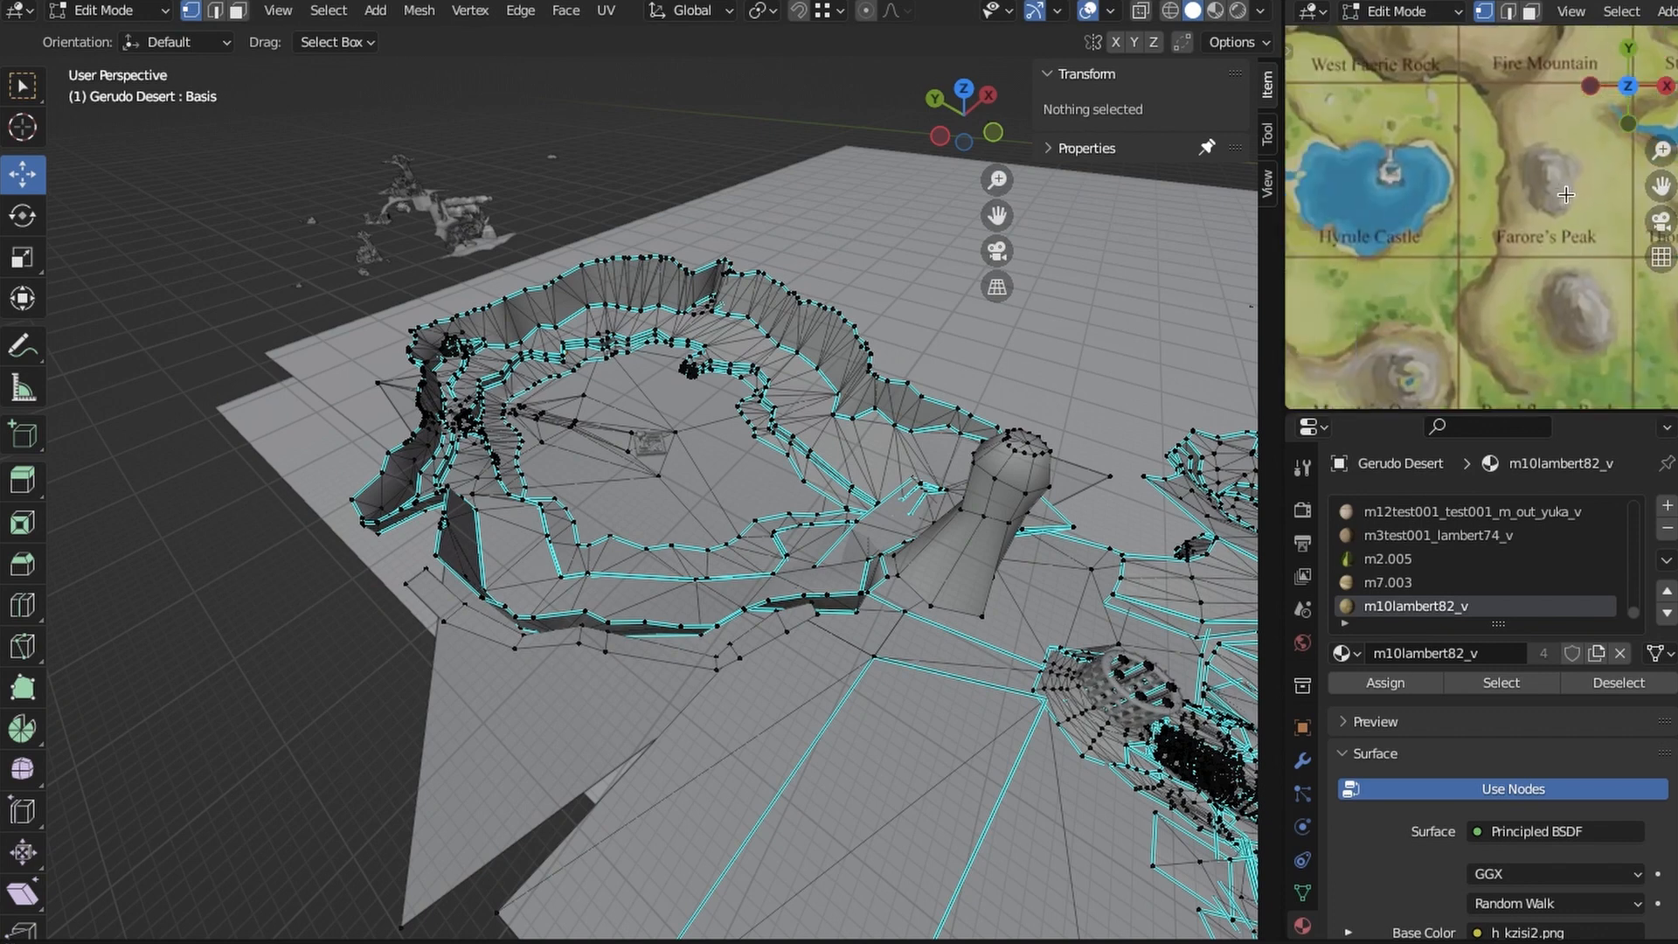
{"action": "middle_click_drag", "start_coordinate": [1313, 165], "coordinate": [1494, 195]}
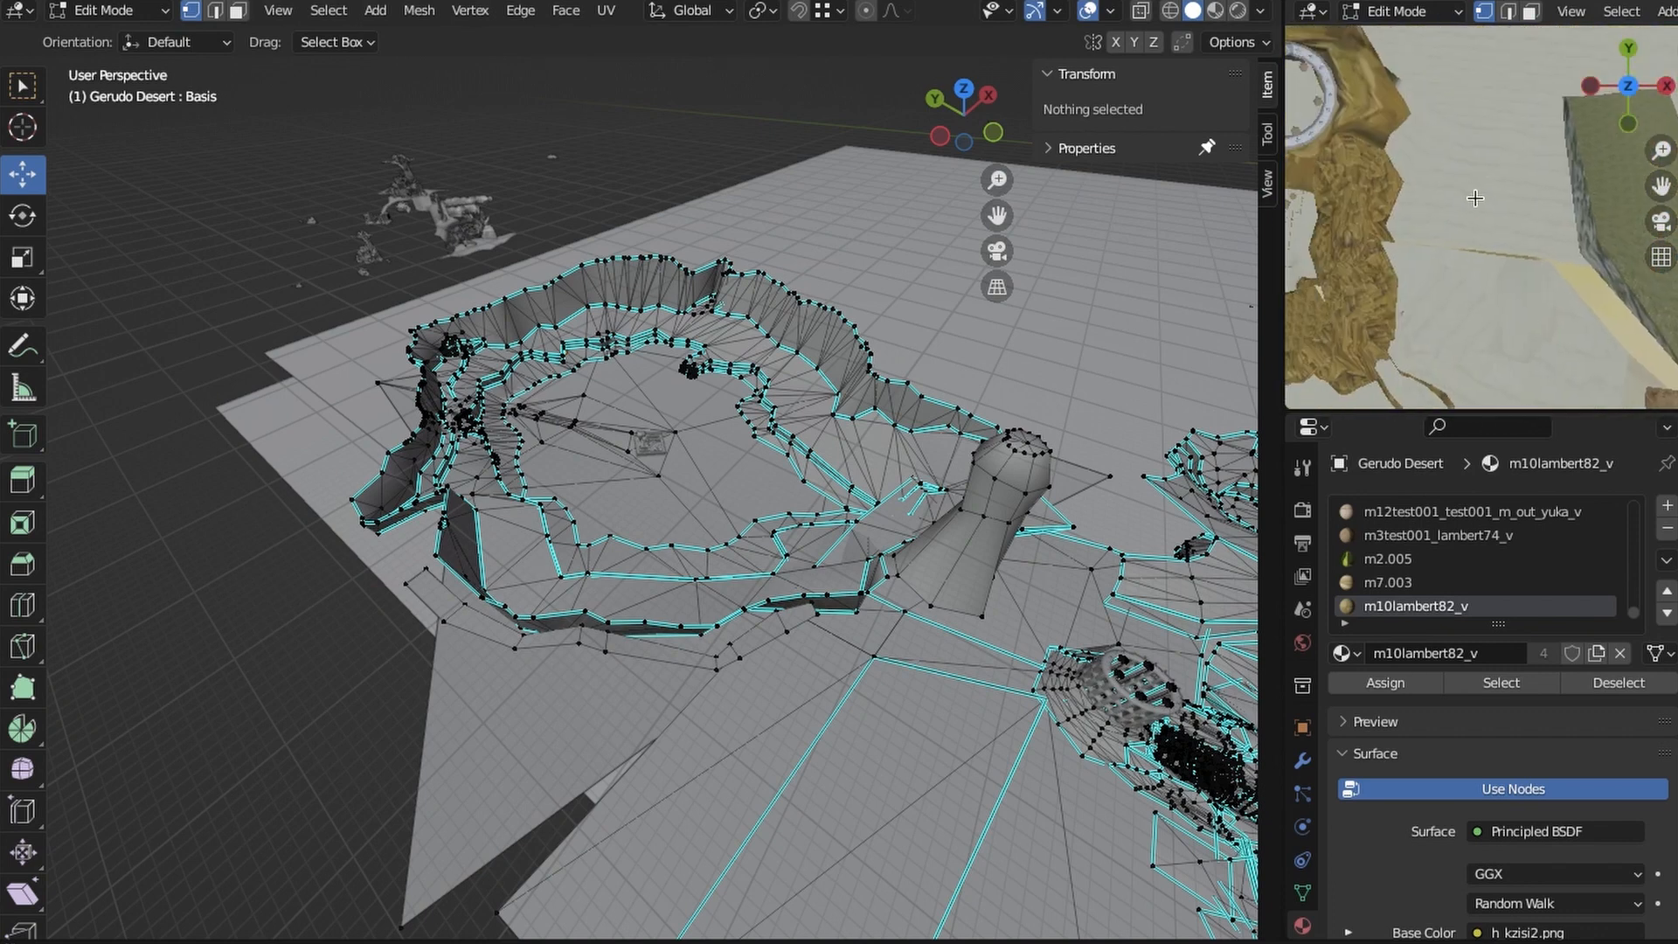
{"action": "middle_click_drag", "start_coordinate": [1570, 245], "coordinate": [1552, 190], "text": "shift"}
{"action": "mouse_move", "coordinate": [948, 472]}
{"action": "middle_mouse_down"}
{"action": "mouse_move", "coordinate": [935, 525]}
{"action": "mouse_move", "coordinate": [786, 524]}
{"action": "middle_mouse_up"}
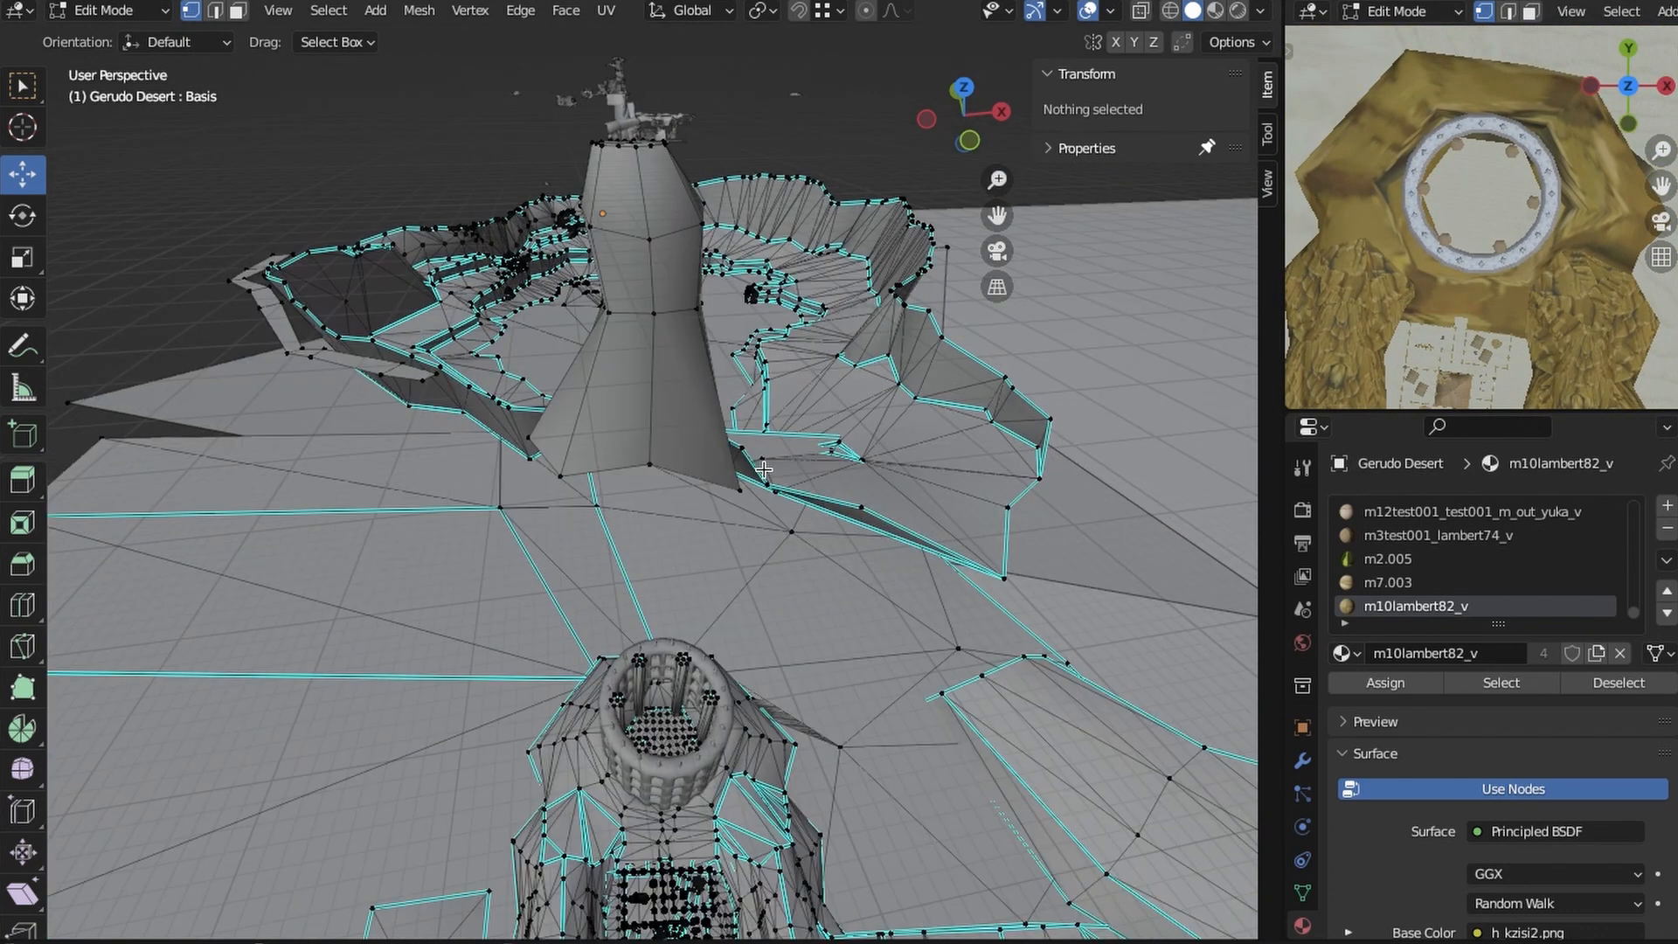
{"action": "middle_click_drag", "start_coordinate": [791, 612], "coordinate": [737, 289], "text": "shift"}
{"action": "key", "text": "z"}
{"action": "left_click", "coordinate": [747, 445]}
{"action": "scroll", "coordinate": [747, 454], "scroll_direction": "up", "scroll_amount": 6}
{"action": "middle_click_drag", "start_coordinate": [747, 454], "coordinate": [742, 699]}
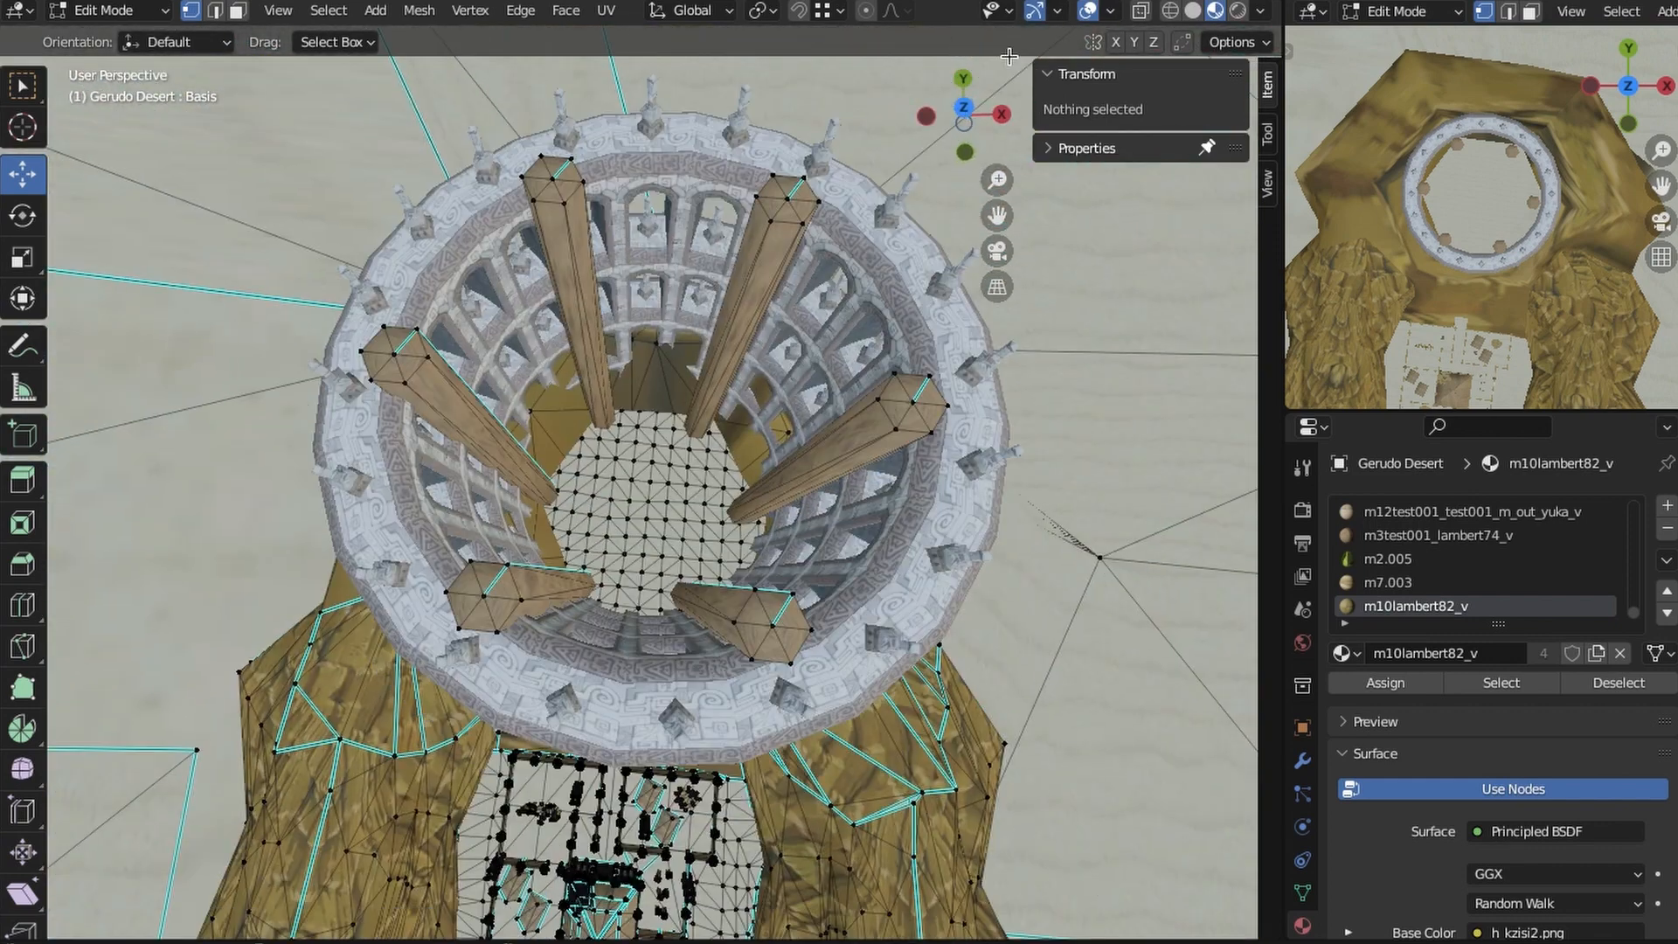
- Select the upper part of the basin's rock rim and sand floor in a top wireframe view
{"action": "left_click", "coordinate": [964, 108]}
{"action": "scroll", "coordinate": [788, 317], "scroll_direction": "up", "scroll_amount": 5}
{"action": "middle_click_drag", "start_coordinate": [792, 465], "coordinate": [777, 402], "text": "shift"}
{"action": "left_click", "coordinate": [729, 430]}
{"action": "scroll", "coordinate": [785, 277], "scroll_direction": "up", "scroll_amount": 1}
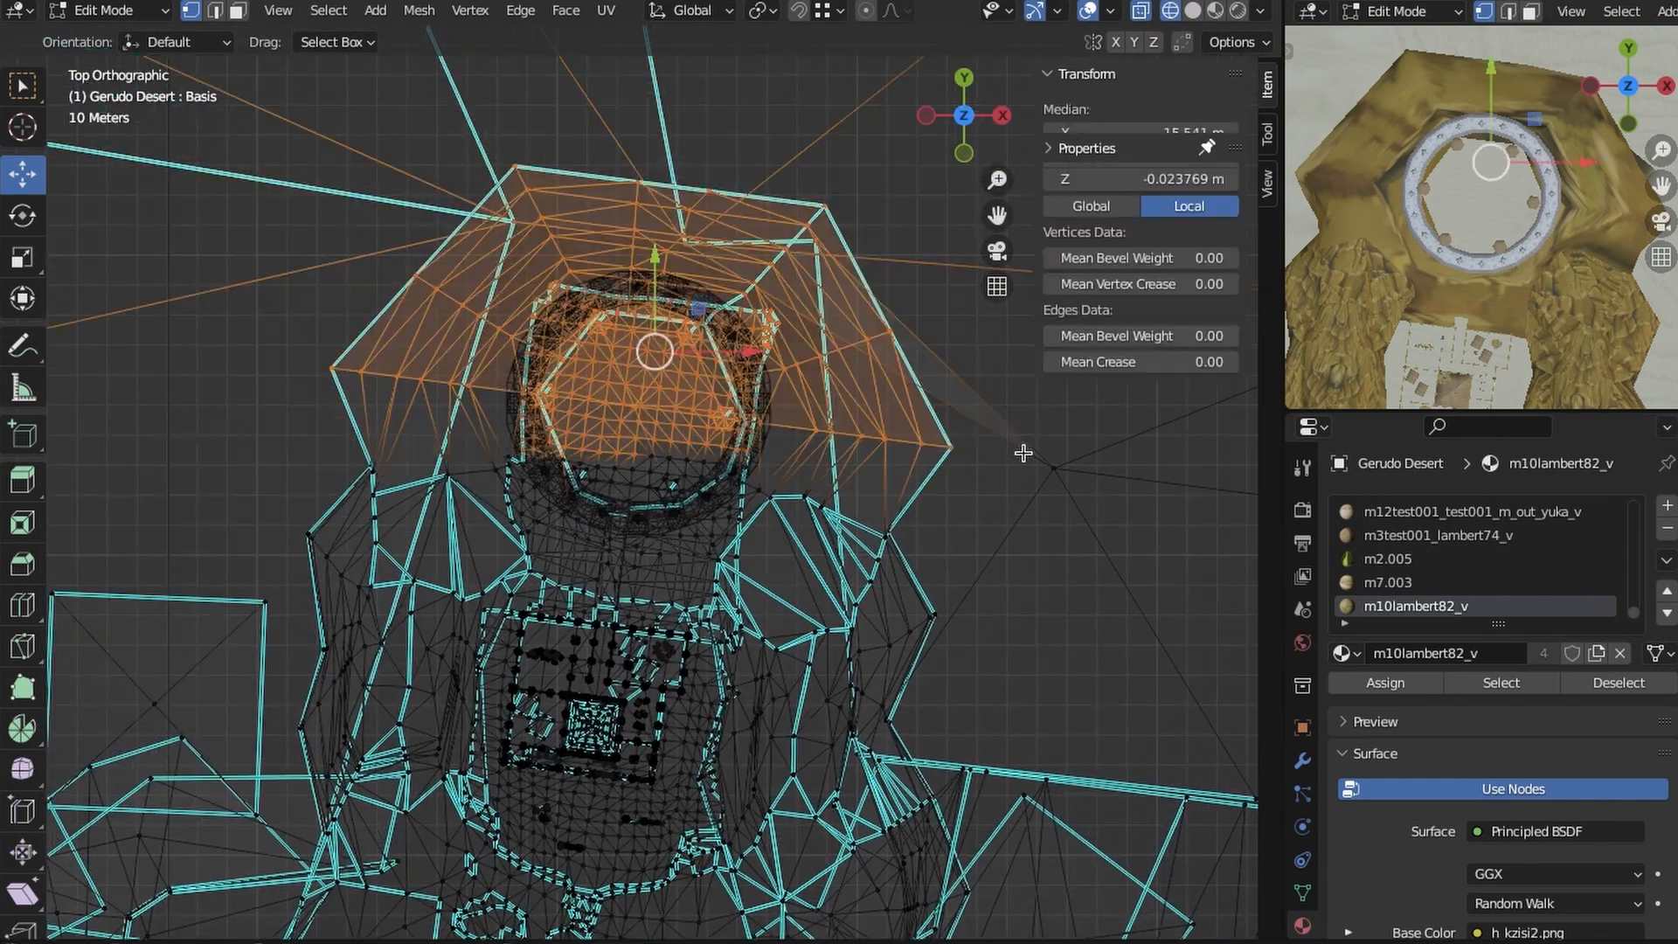
{"action": "left_click", "coordinate": [1058, 460], "text": "shift"}
- Extend the selection to the basin's outer rock slopes and the nearby desert vertex beside them
{"action": "scroll", "coordinate": [1005, 472], "scroll_direction": "down", "scroll_amount": 2}
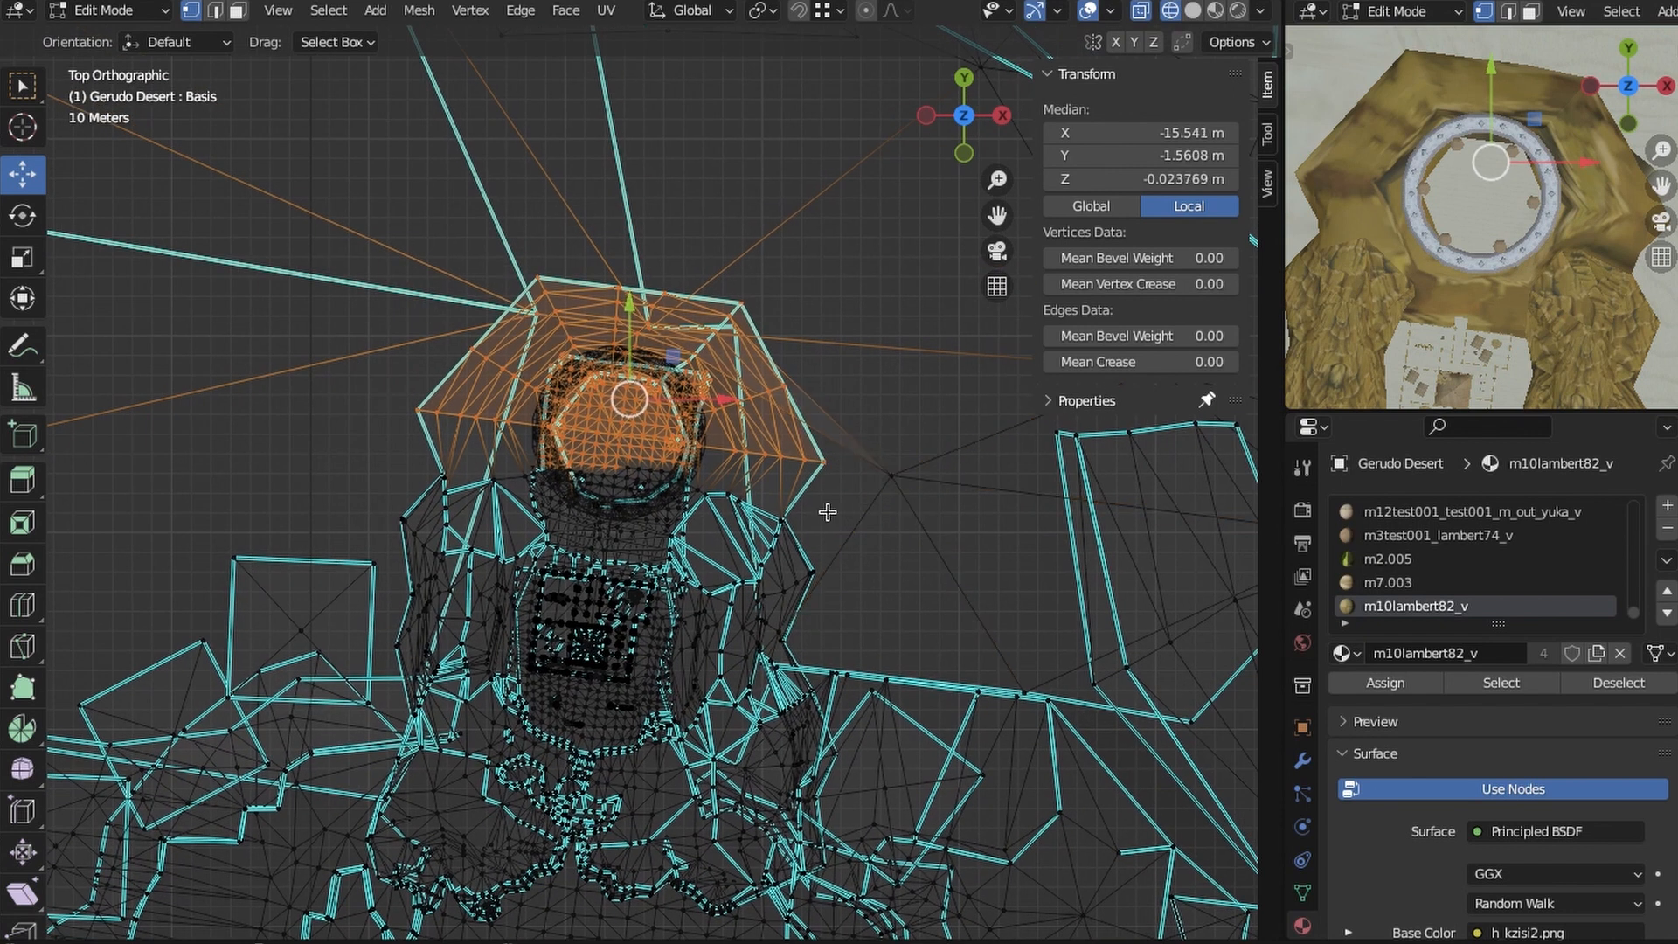
{"action": "middle_click_drag", "start_coordinate": [582, 462], "coordinate": [631, 427], "text": "shift"}
{"action": "scroll", "coordinate": [632, 426], "scroll_direction": "up", "scroll_amount": 2}
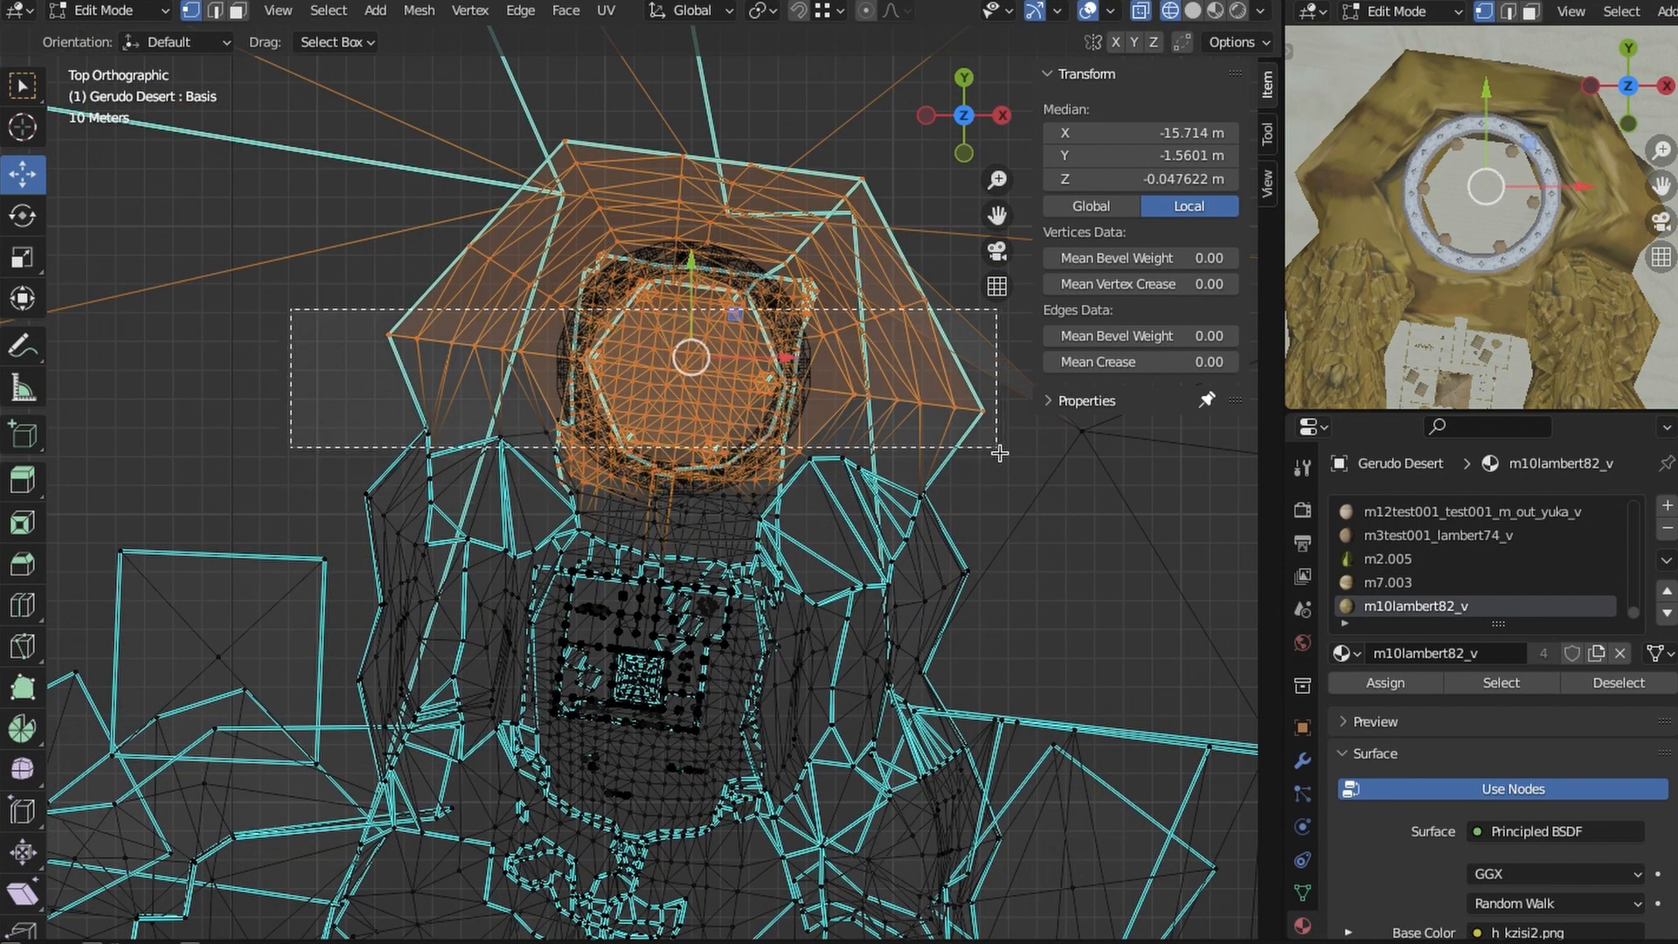
{"action": "middle_click_drag", "start_coordinate": [1007, 476], "coordinate": [907, 526], "text": "shift"}
{"action": "left_click_drag", "start_coordinate": [1059, 527], "coordinate": [777, 397]}
{"action": "left_click", "coordinate": [888, 537]}
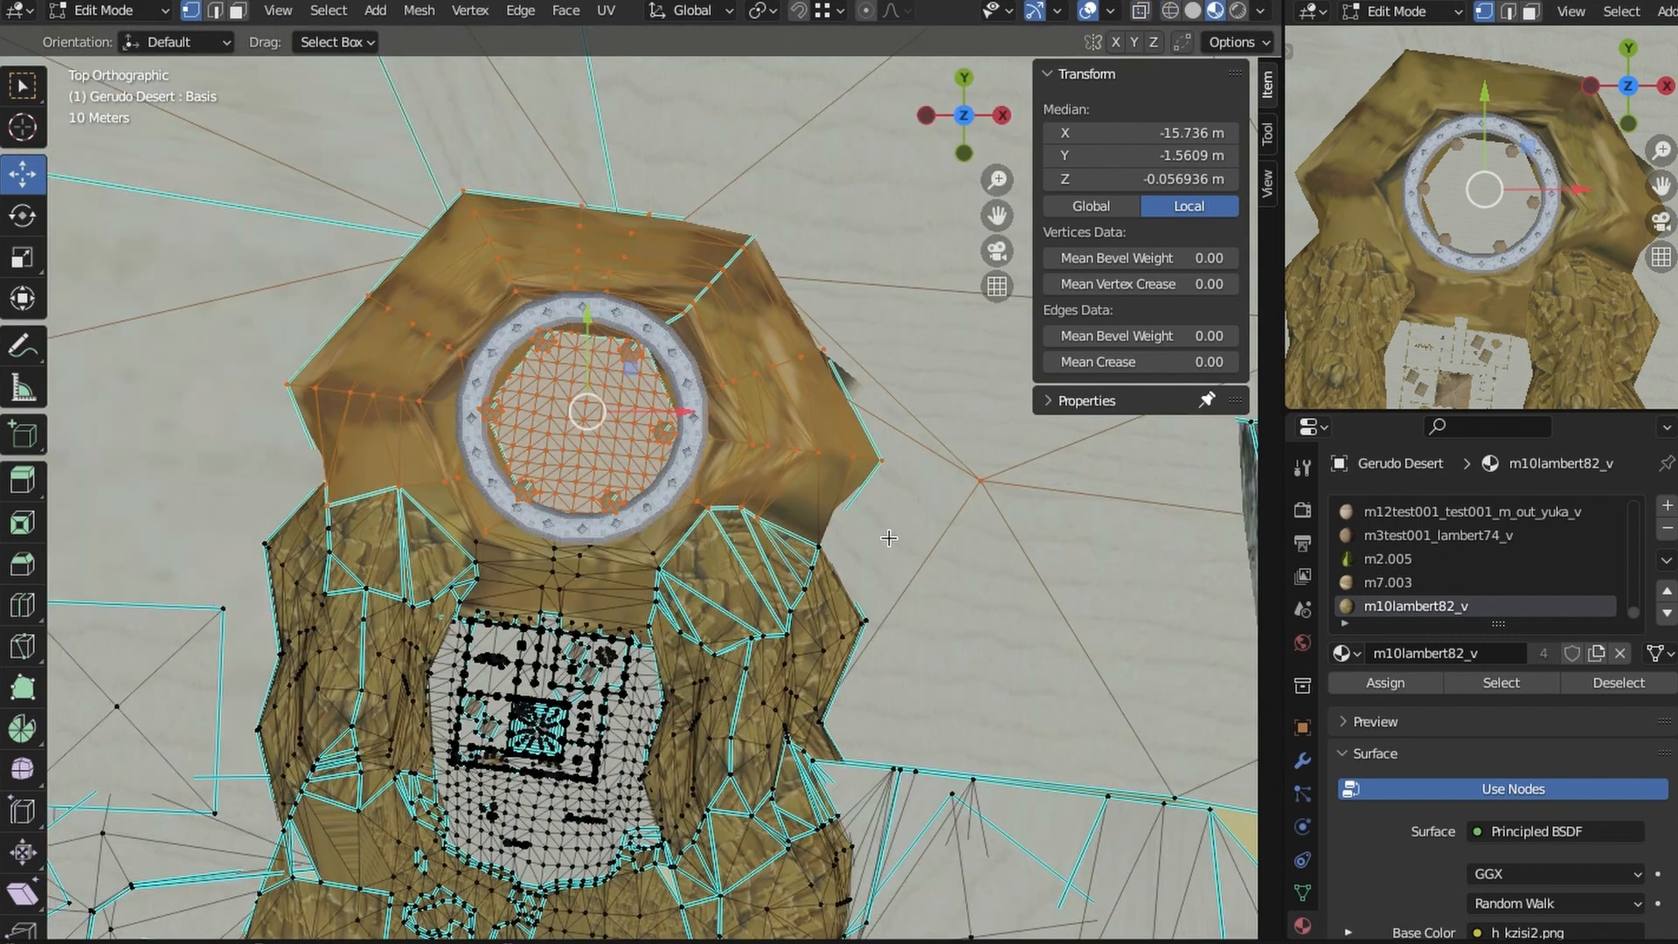
{"action": "left_click", "coordinate": [802, 516]}
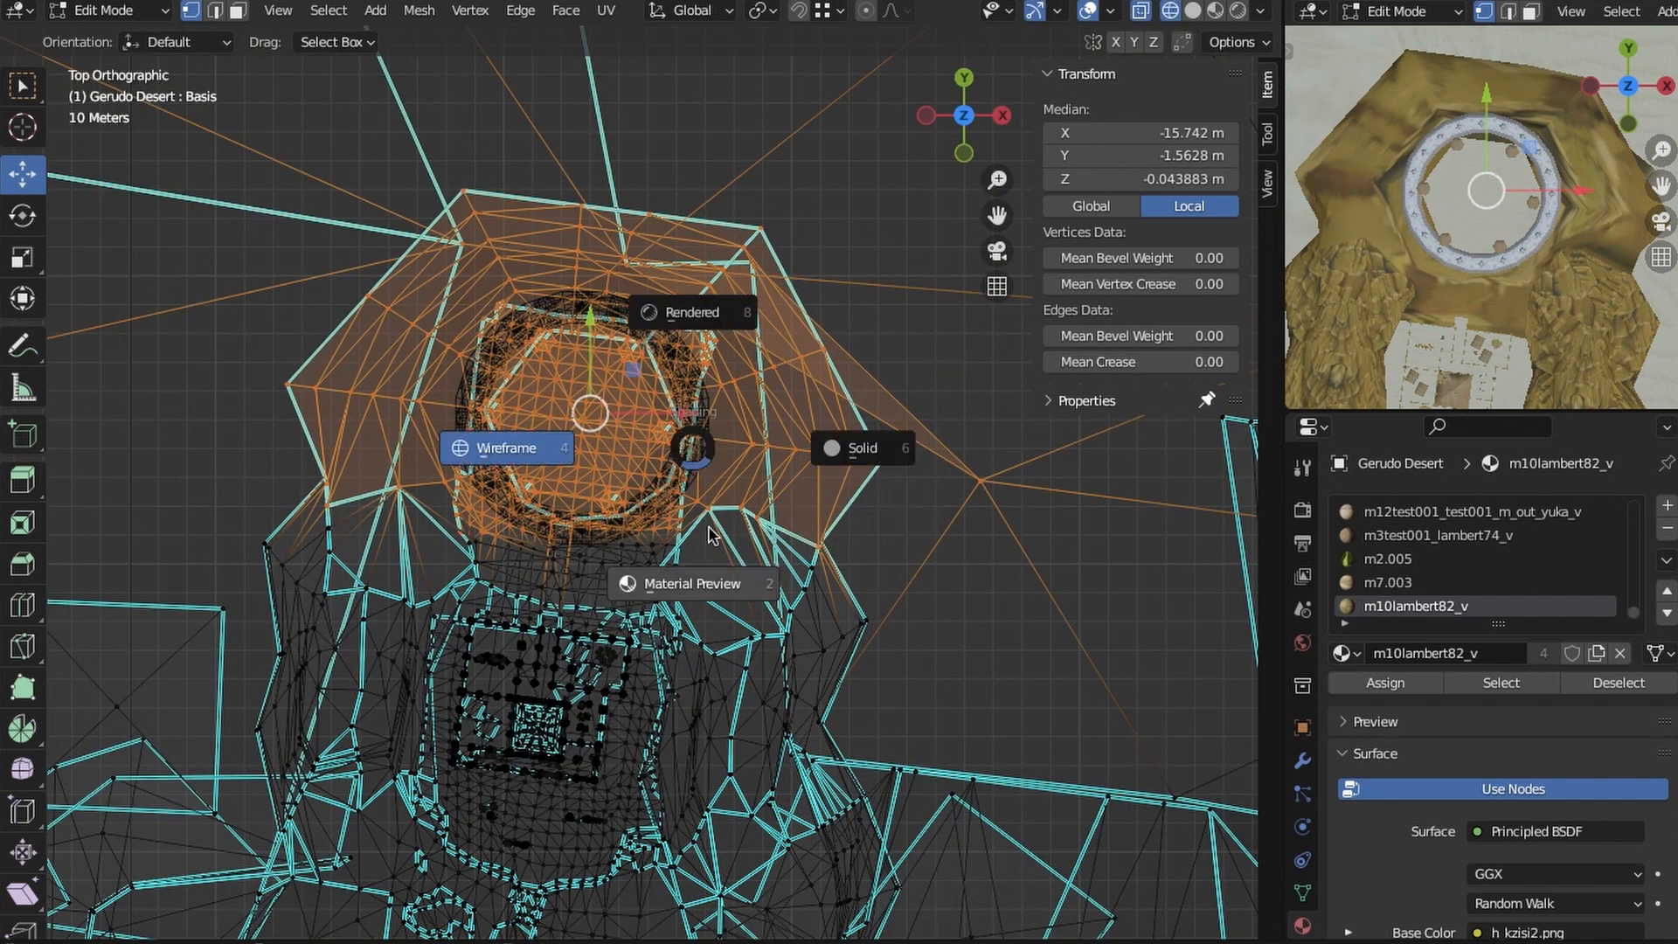
- Add the rows of vertices between the basin floor and the settlement to the selection in wireframe shading
{"action": "left_click", "coordinate": [712, 537]}
{"action": "mouse_move", "coordinate": [686, 481]}
{"action": "middle_mouse_down", "text": "shift"}
{"action": "mouse_move", "coordinate": [709, 531]}
{"action": "mouse_move", "coordinate": [790, 496]}
{"action": "middle_mouse_up", "text": "shift"}
{"action": "scroll", "coordinate": [786, 492], "scroll_direction": "up", "scroll_amount": 1}
{"action": "key", "text": "z"}
{"action": "left_click", "coordinate": [587, 515]}
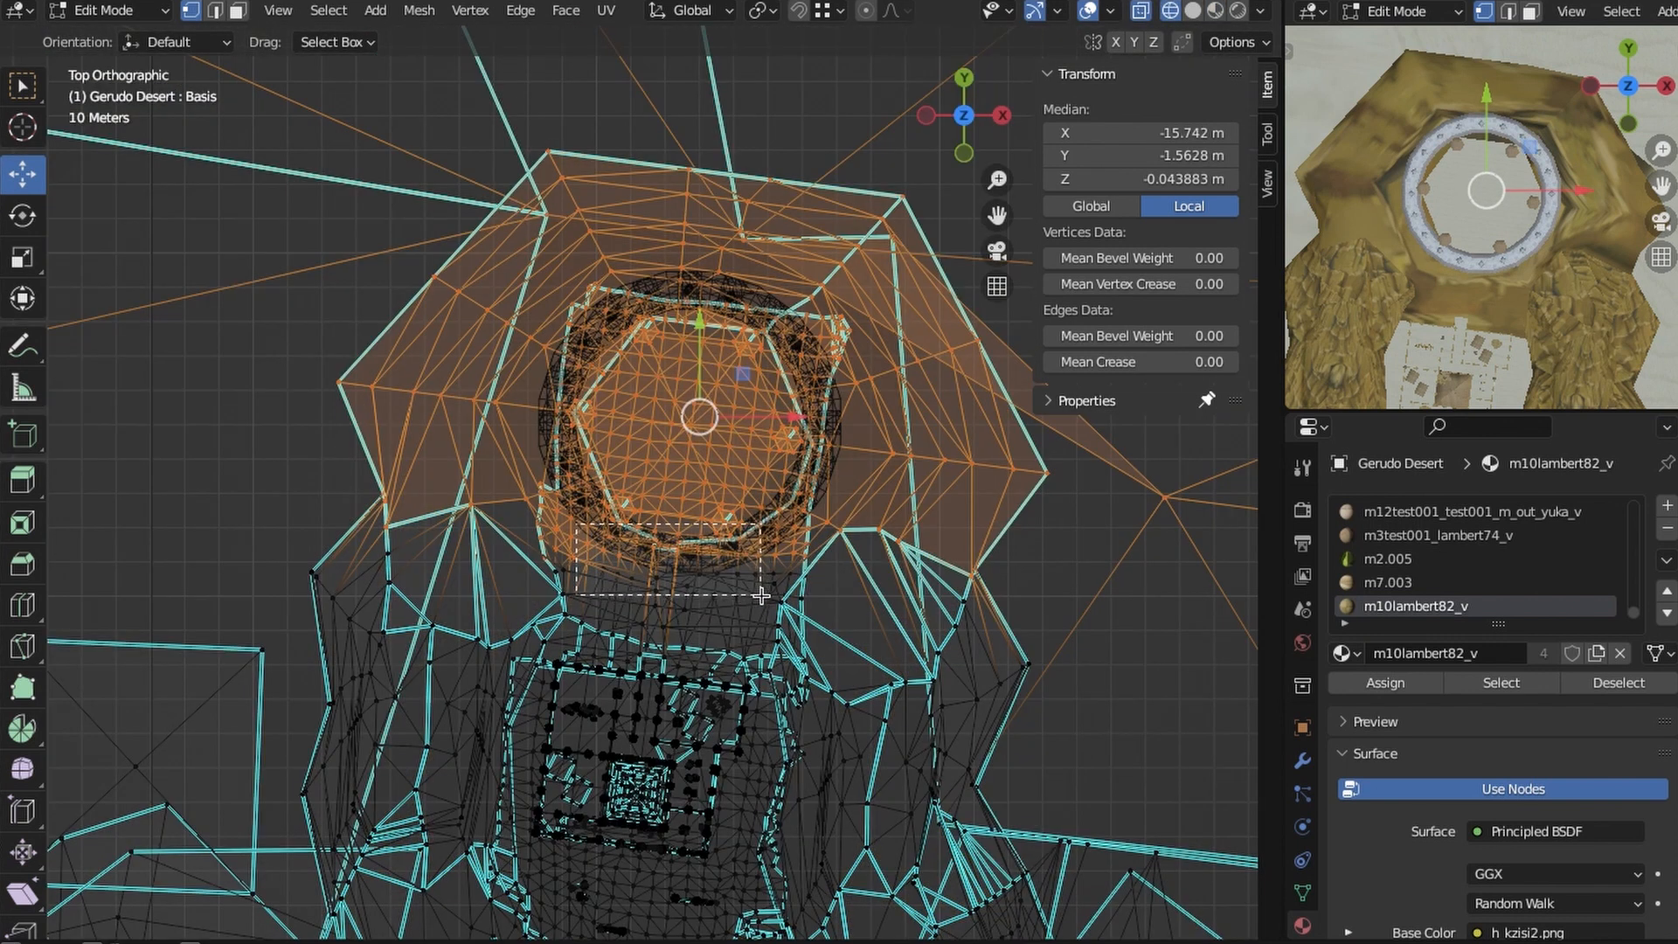
{"action": "left_click_drag", "start_coordinate": [840, 605], "coordinate": [841, 604], "text": "shift"}
- Try resizing the selected basin terrain and moving it along the Y axis in solid shading
{"action": "key", "text": "z"}
{"action": "left_click", "coordinate": [936, 543]}
{"action": "middle_click_drag", "start_coordinate": [860, 499], "coordinate": [839, 533], "text": "shift"}
{"action": "scroll", "coordinate": [839, 533], "scroll_direction": "down", "scroll_amount": 1}
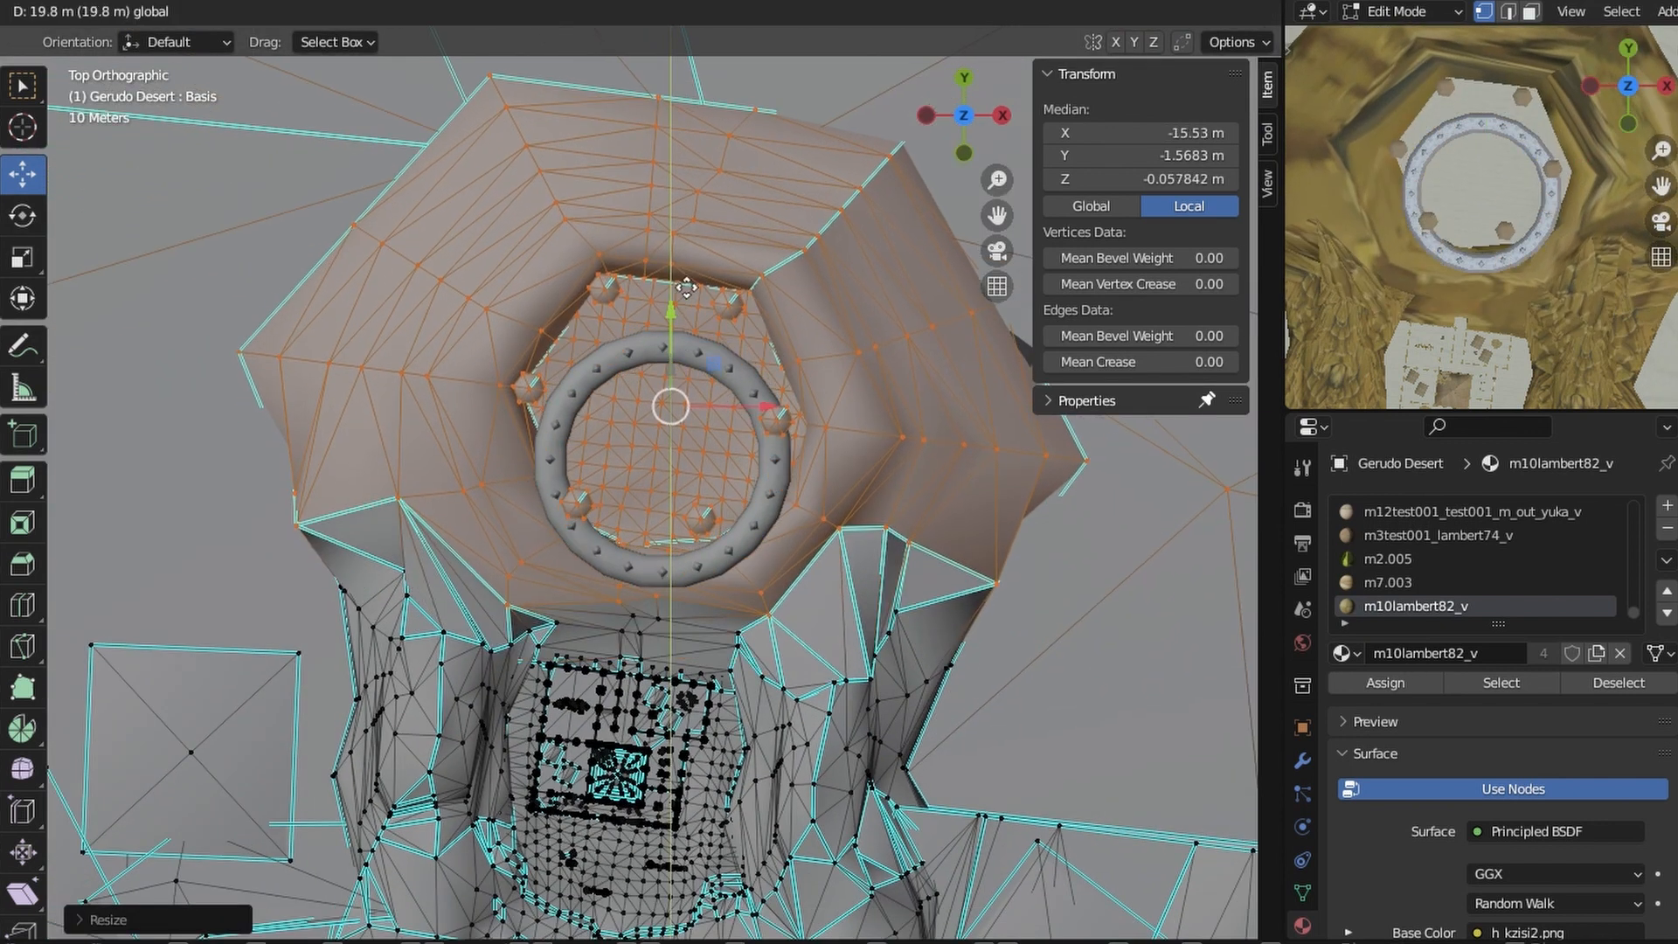
- Extend the selection along the basin's lower edge where it meets the slope toward the settlement
{"action": "middle_click_drag", "start_coordinate": [931, 485], "coordinate": [837, 347], "text": "shift"}
{"action": "scroll", "coordinate": [836, 347], "scroll_direction": "up", "scroll_amount": 4}
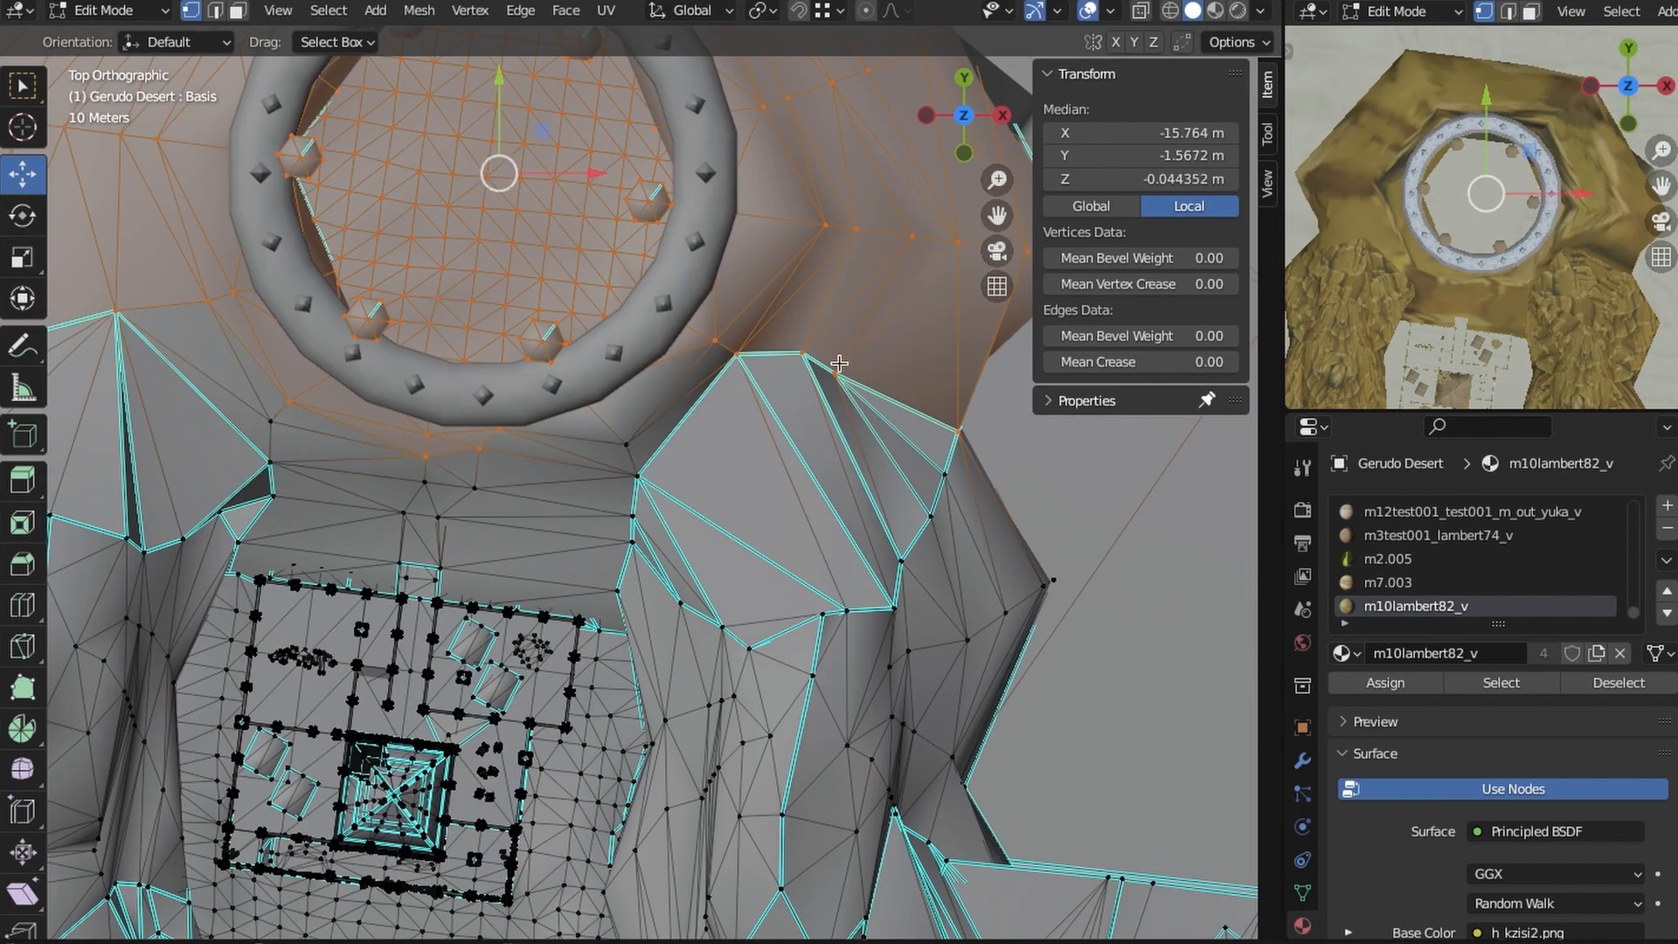
{"action": "left_click", "coordinate": [572, 438]}
{"action": "key", "text": "z"}
{"action": "left_click", "coordinate": [564, 559]}
{"action": "mouse_move", "coordinate": [616, 533]}
{"action": "middle_mouse_down"}
{"action": "mouse_move", "coordinate": [712, 501]}
{"action": "mouse_move", "coordinate": [643, 488]}
{"action": "middle_mouse_up"}
{"action": "scroll", "coordinate": [712, 501], "scroll_direction": "down", "scroll_amount": 4}
{"action": "key", "text": "z"}
{"action": "left_click", "coordinate": [564, 482]}
{"action": "scroll", "coordinate": [702, 301], "scroll_direction": "up", "scroll_amount": 3}
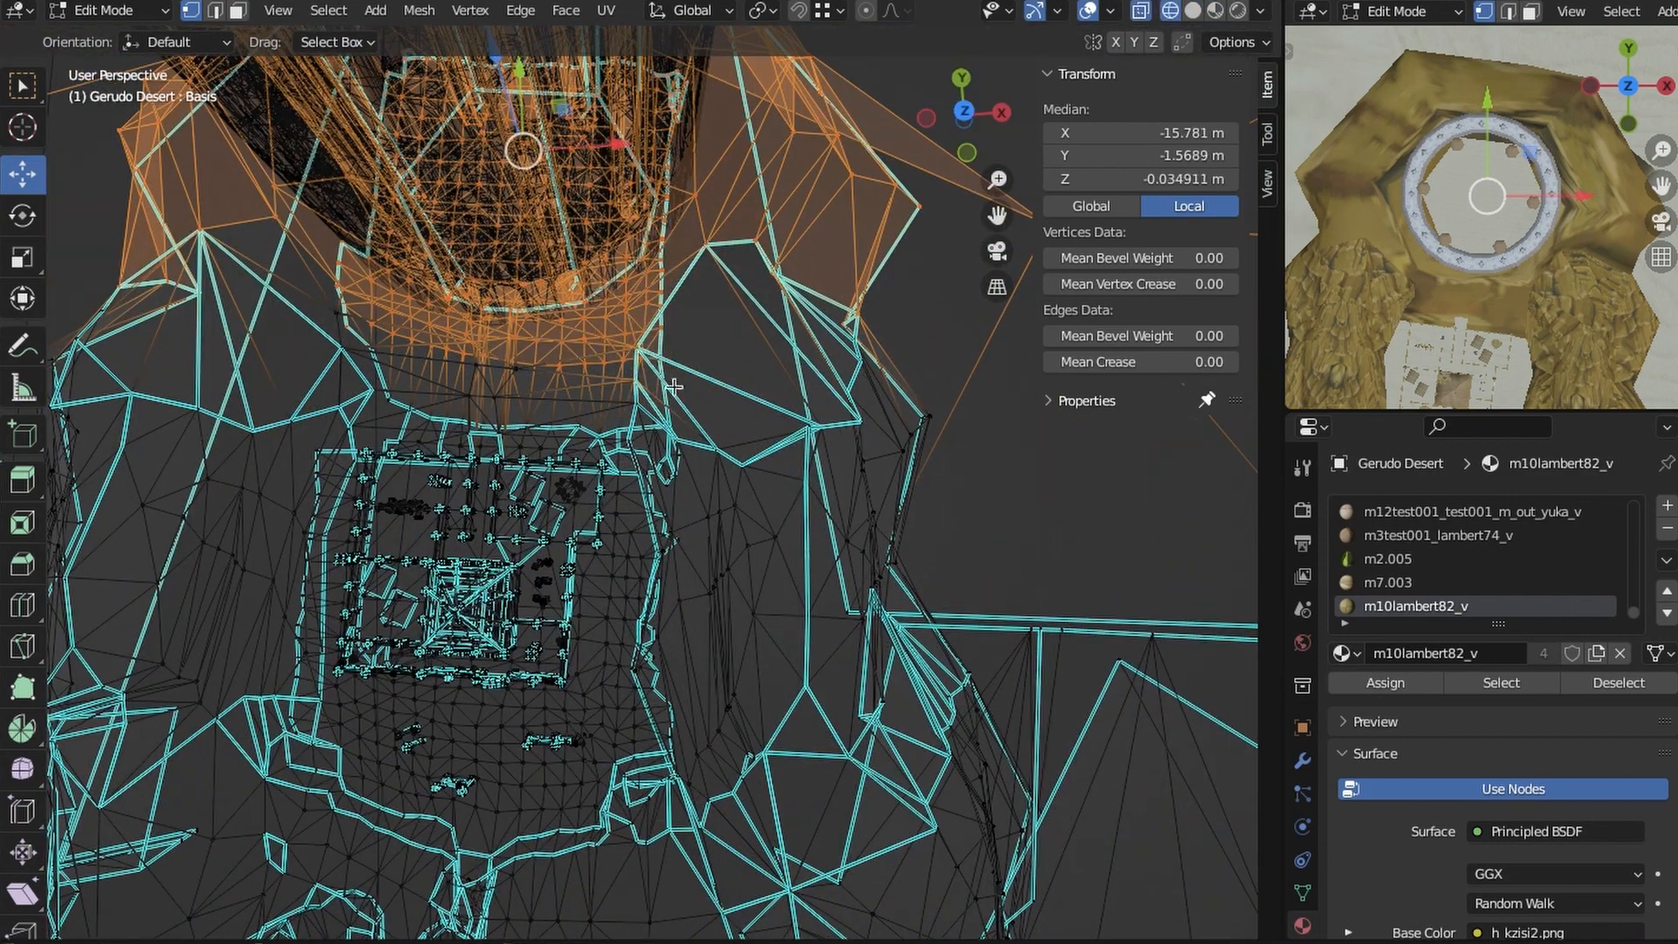
- Enlarge the selected basin terrain and reposition it so that it surrounds the coliseum's base
{"action": "middle_click_drag", "start_coordinate": [641, 286], "coordinate": [708, 431], "text": "shift"}
{"action": "key", "text": "z"}
{"action": "left_click", "coordinate": [704, 524]}
{"action": "middle_click_drag", "start_coordinate": [577, 297], "coordinate": [613, 271]}
{"action": "left_click", "coordinate": [572, 204]}
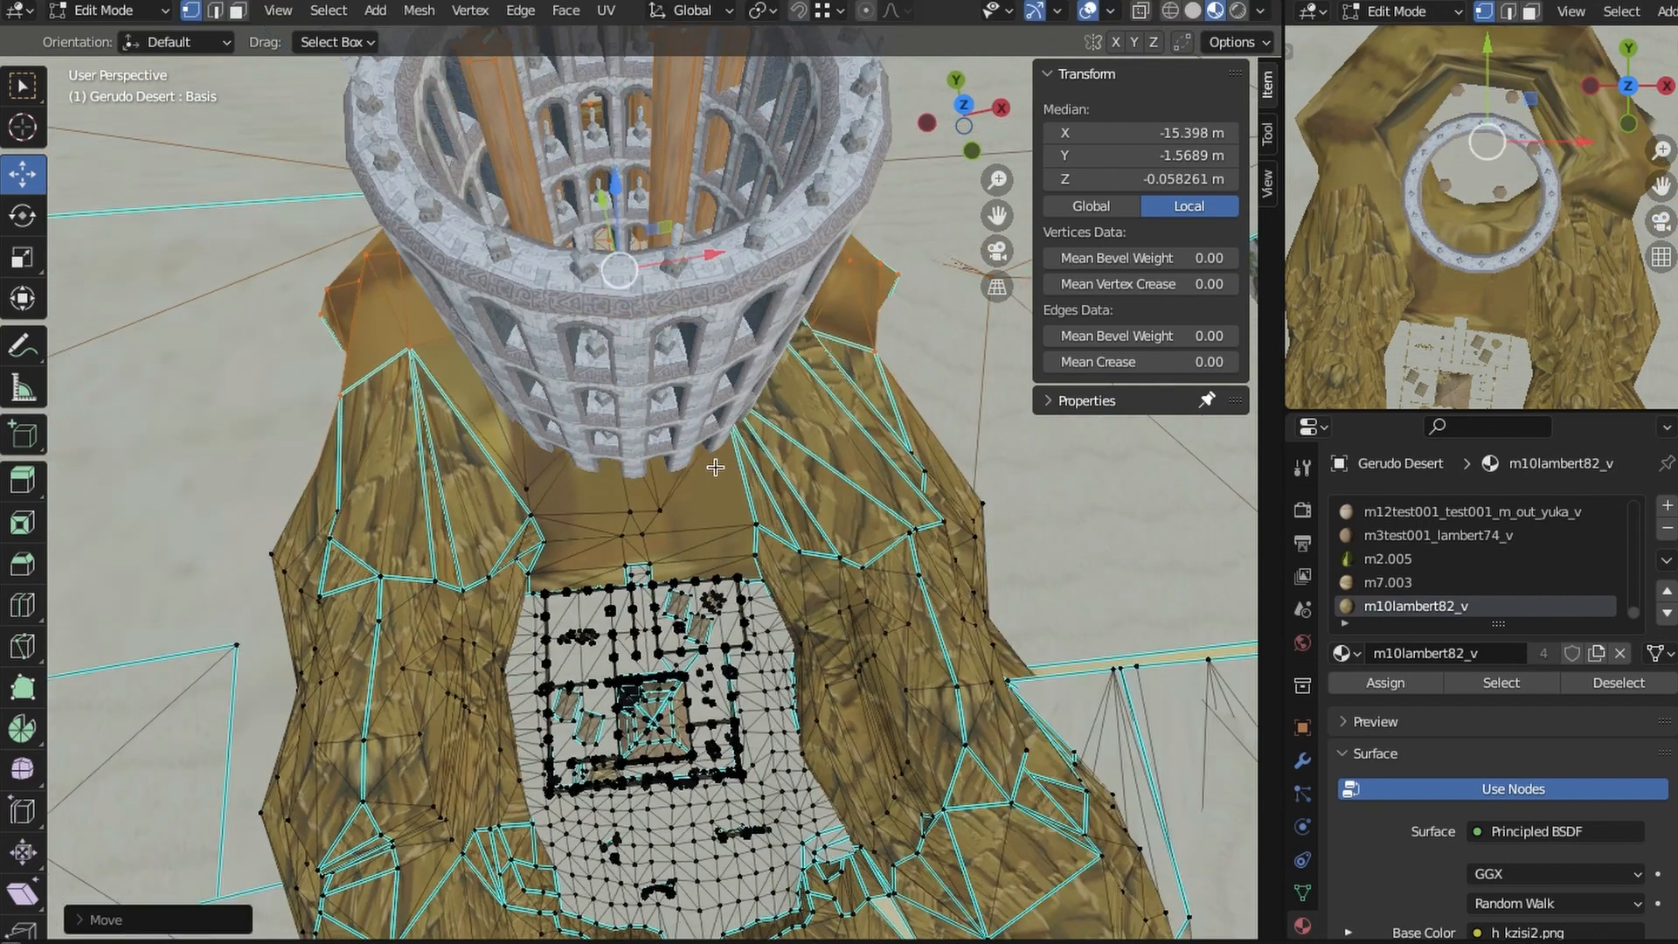
{"action": "middle_click_drag", "start_coordinate": [573, 204], "coordinate": [796, 509]}
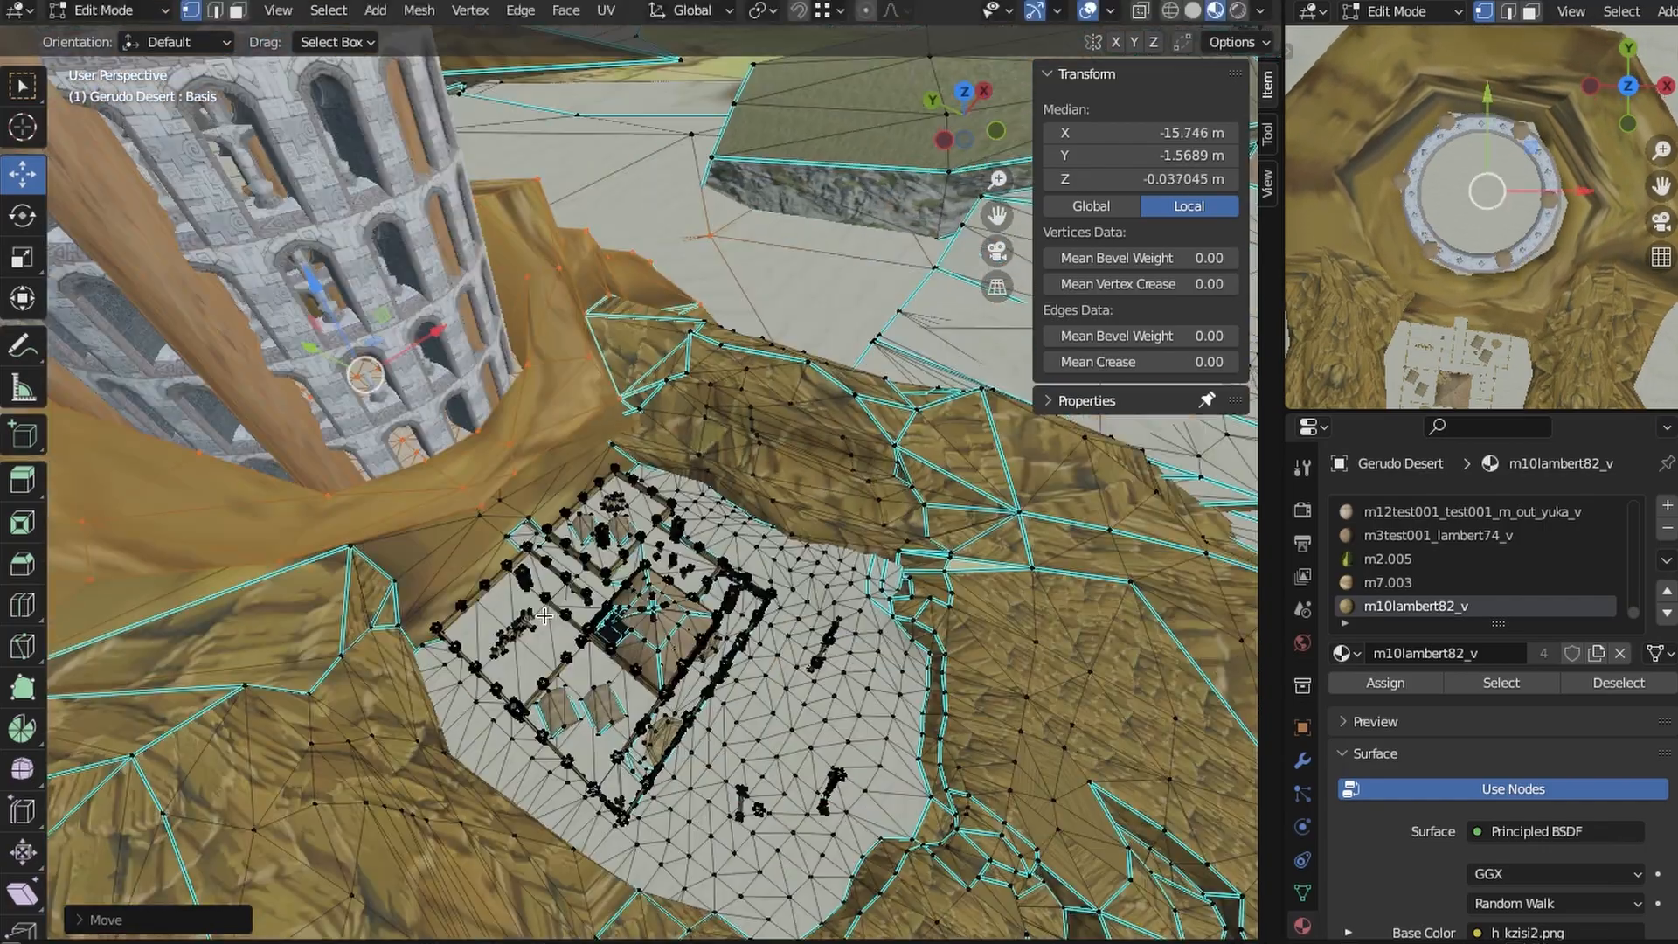
- Inspect the reshaped slope between the coliseum's base and the walled settlement
{"action": "scroll", "coordinate": [732, 601], "scroll_direction": "up", "scroll_amount": 10}
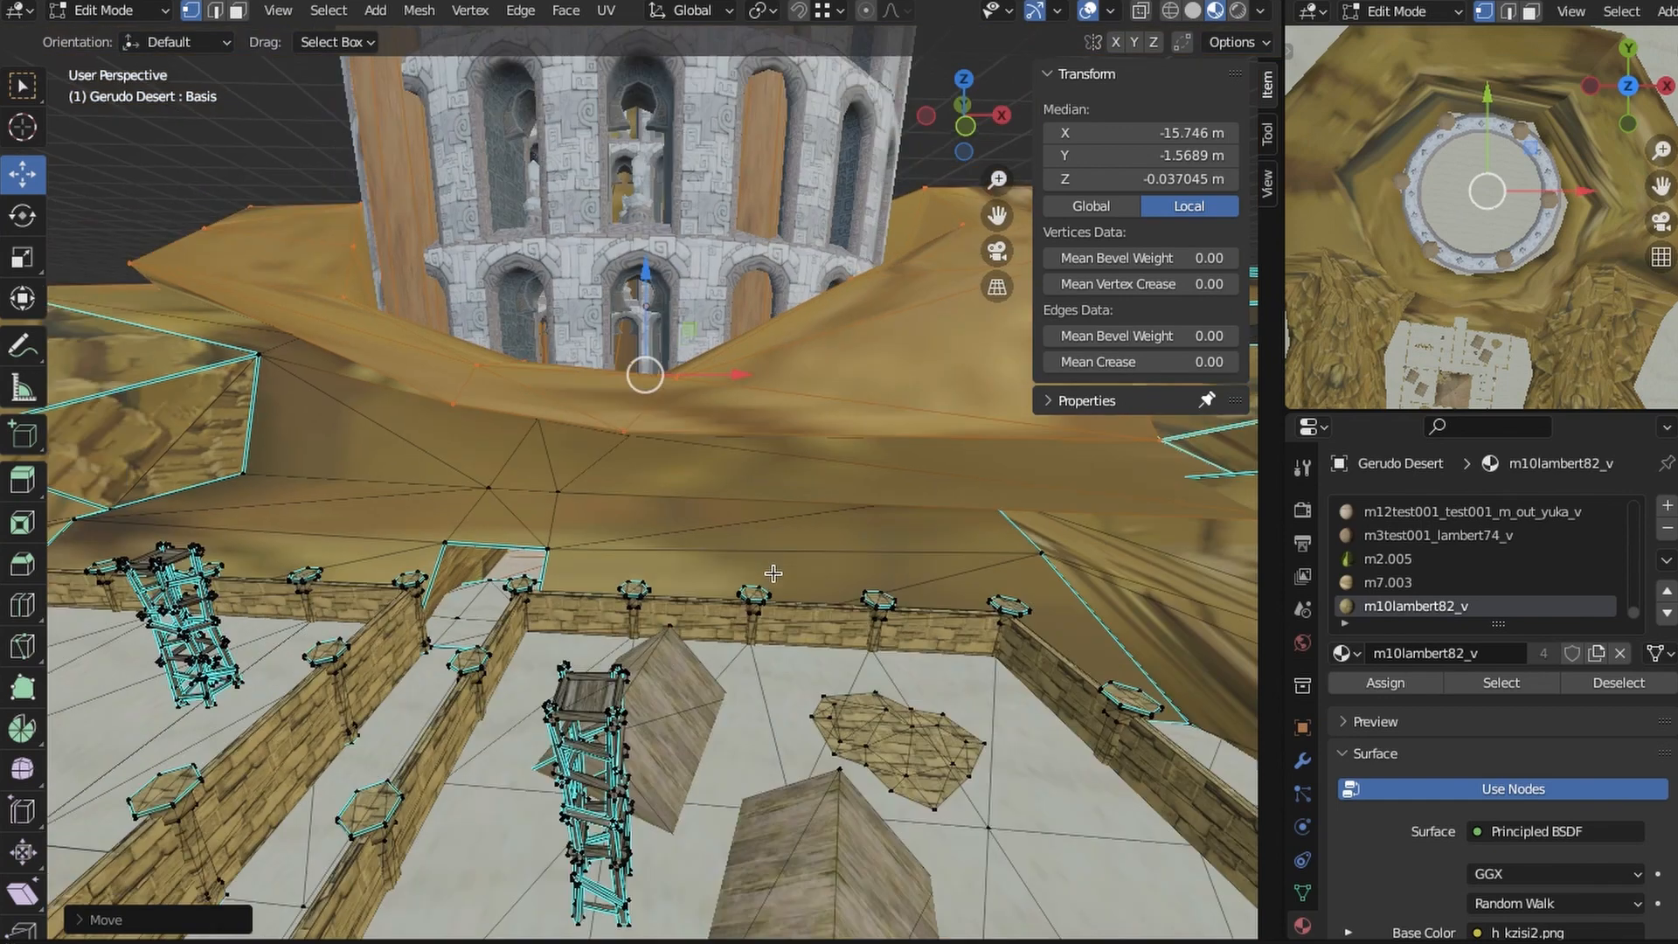
{"action": "scroll", "coordinate": [775, 573], "scroll_direction": "down", "scroll_amount": 2}
{"action": "middle_click_drag", "start_coordinate": [775, 573], "coordinate": [786, 546]}
{"action": "scroll", "coordinate": [783, 558], "scroll_direction": "up", "scroll_amount": 4}
{"action": "scroll", "coordinate": [787, 536], "scroll_direction": "up", "scroll_amount": 5}
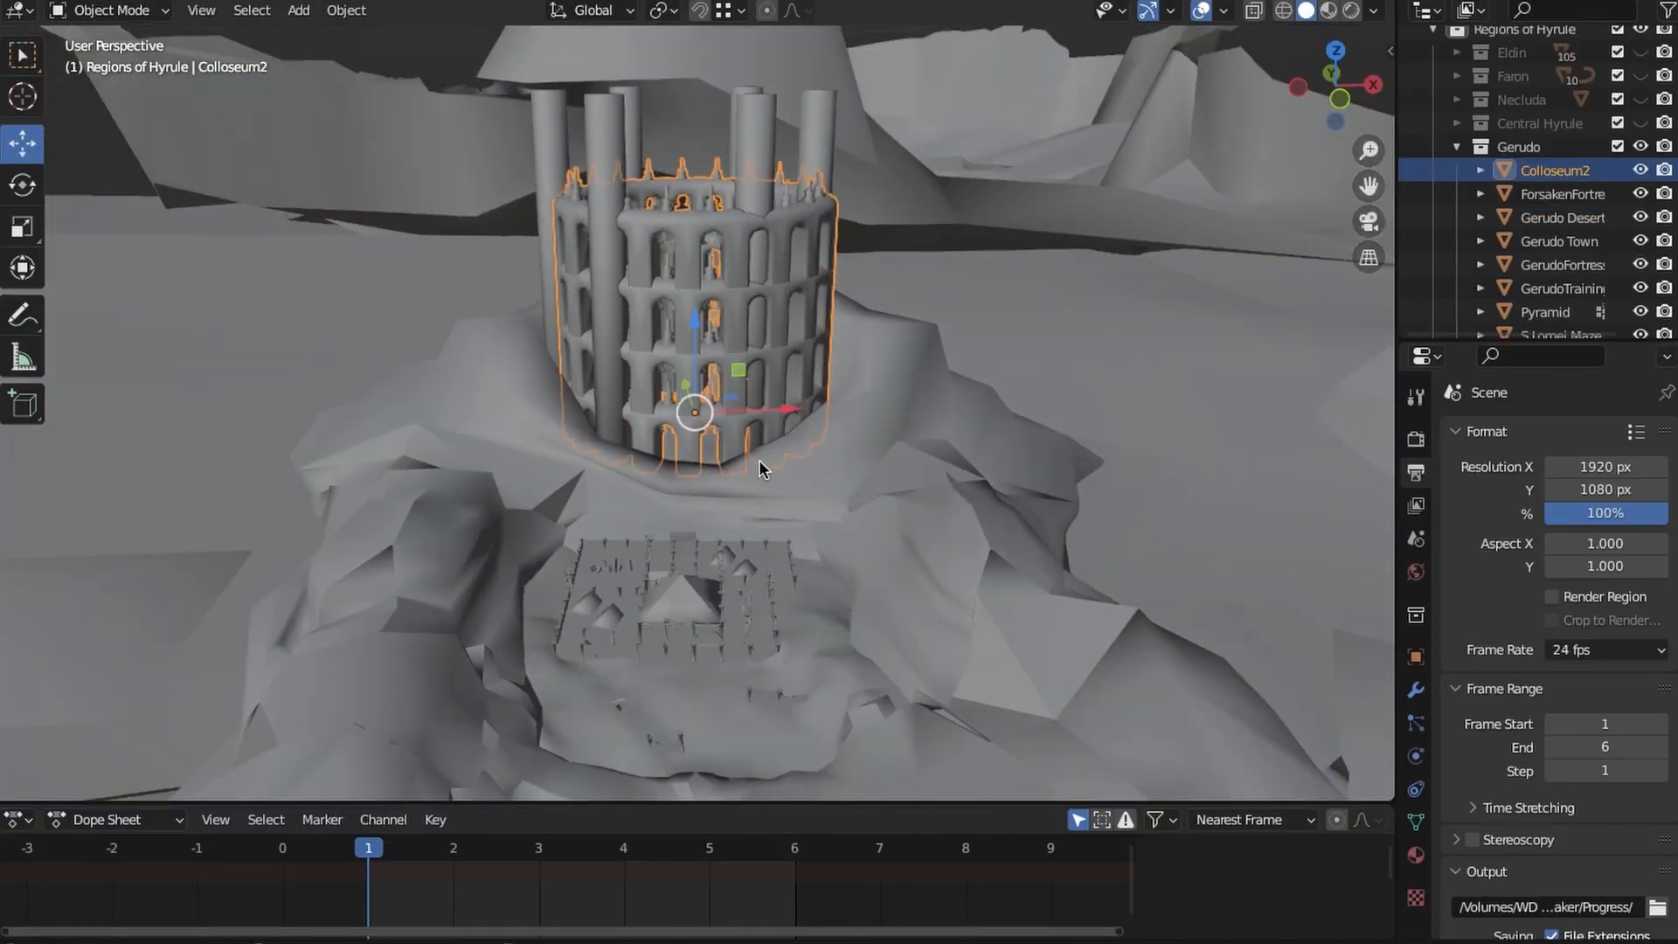
- Show the scene in material preview and inspect the coliseum's interior where it meets the basin's sand floor
{"action": "scroll", "coordinate": [760, 467], "scroll_direction": "up", "scroll_amount": 2}
{"action": "key", "text": "z"}
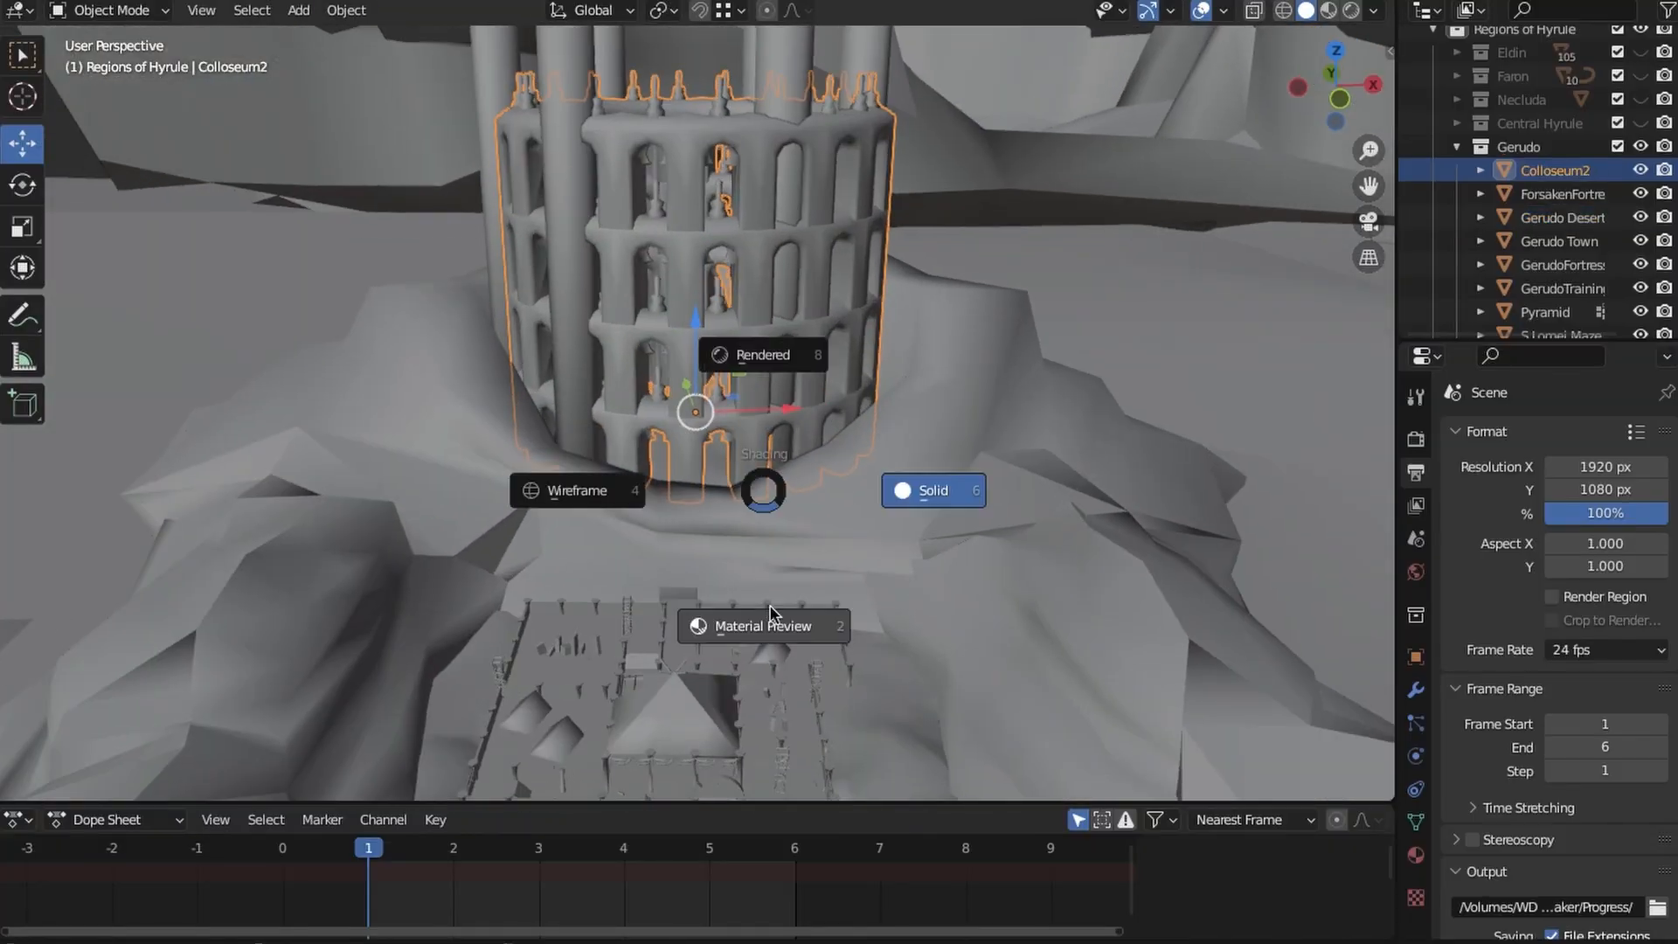
{"action": "left_click", "coordinate": [773, 619]}
{"action": "scroll", "coordinate": [761, 449], "scroll_direction": "up", "scroll_amount": 3}
{"action": "scroll", "coordinate": [779, 419], "scroll_direction": "up", "scroll_amount": 6}
{"action": "mouse_move", "coordinate": [760, 450]}
{"action": "middle_mouse_down"}
{"action": "mouse_move", "coordinate": [778, 419]}
{"action": "mouse_move", "coordinate": [764, 395]}
{"action": "middle_mouse_up"}
{"action": "scroll", "coordinate": [777, 404], "scroll_direction": "up", "scroll_amount": 3}
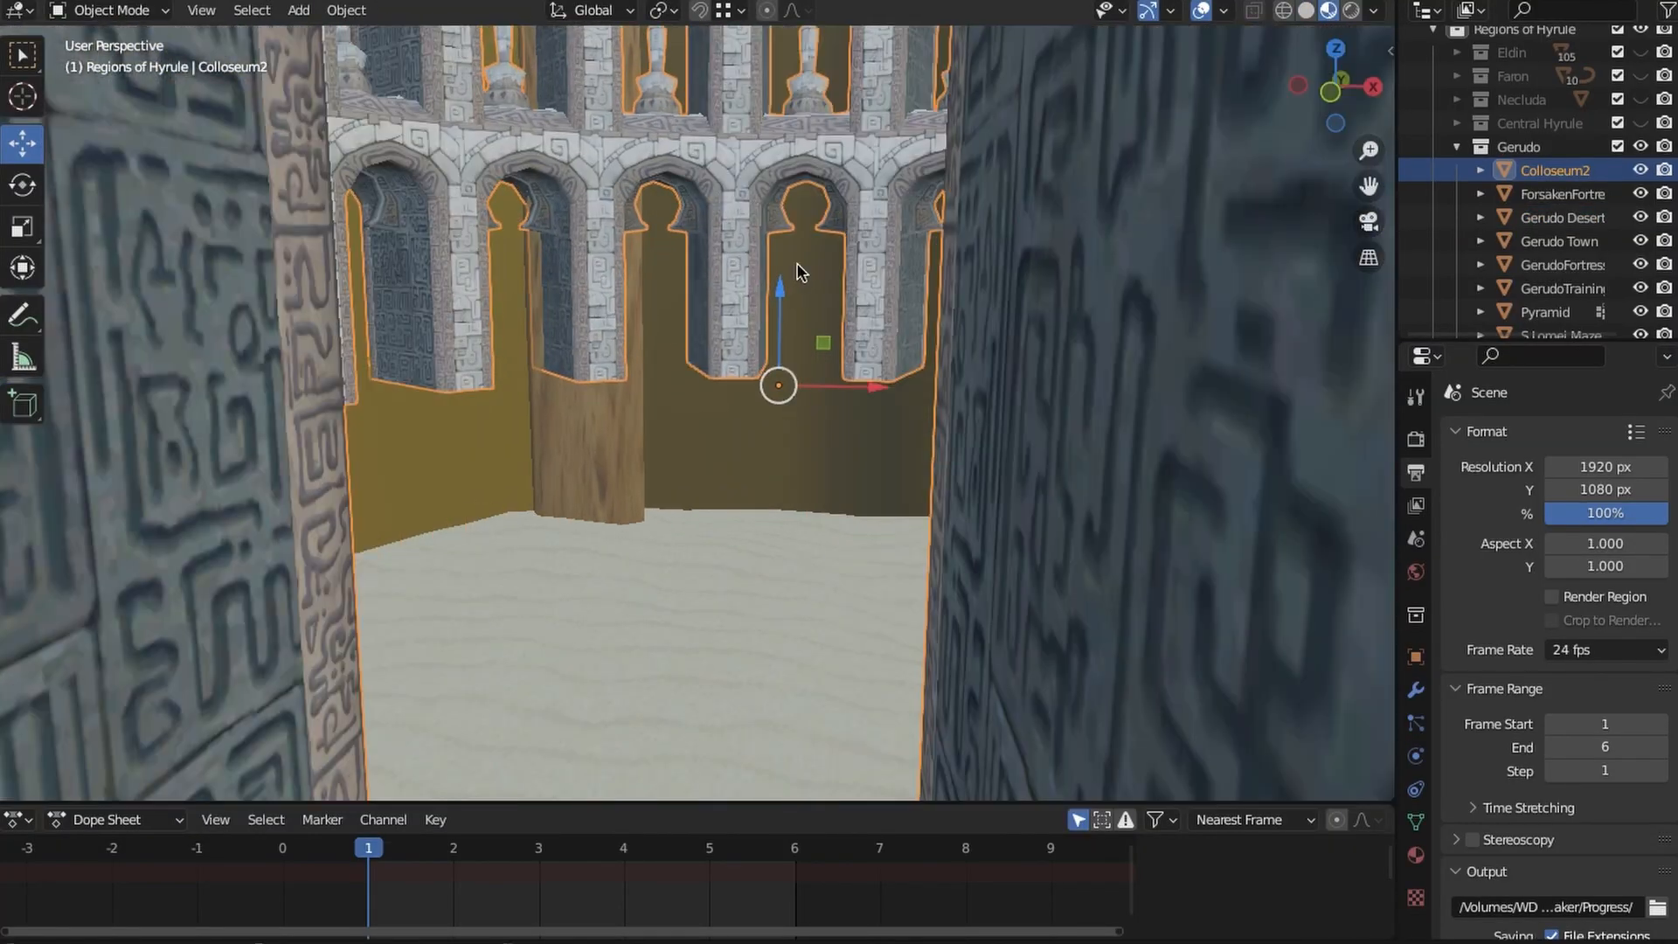
- Lower the coliseum along the Z axis until the bases of its arches sink into the sand floor
{"action": "left_click_drag", "start_coordinate": [781, 286], "coordinate": [796, 479]}
{"action": "middle_click_drag", "start_coordinate": [796, 472], "coordinate": [784, 432]}
{"action": "left_click_drag", "start_coordinate": [783, 432], "coordinate": [786, 510]}
{"action": "middle_click_drag", "start_coordinate": [786, 510], "coordinate": [753, 355]}
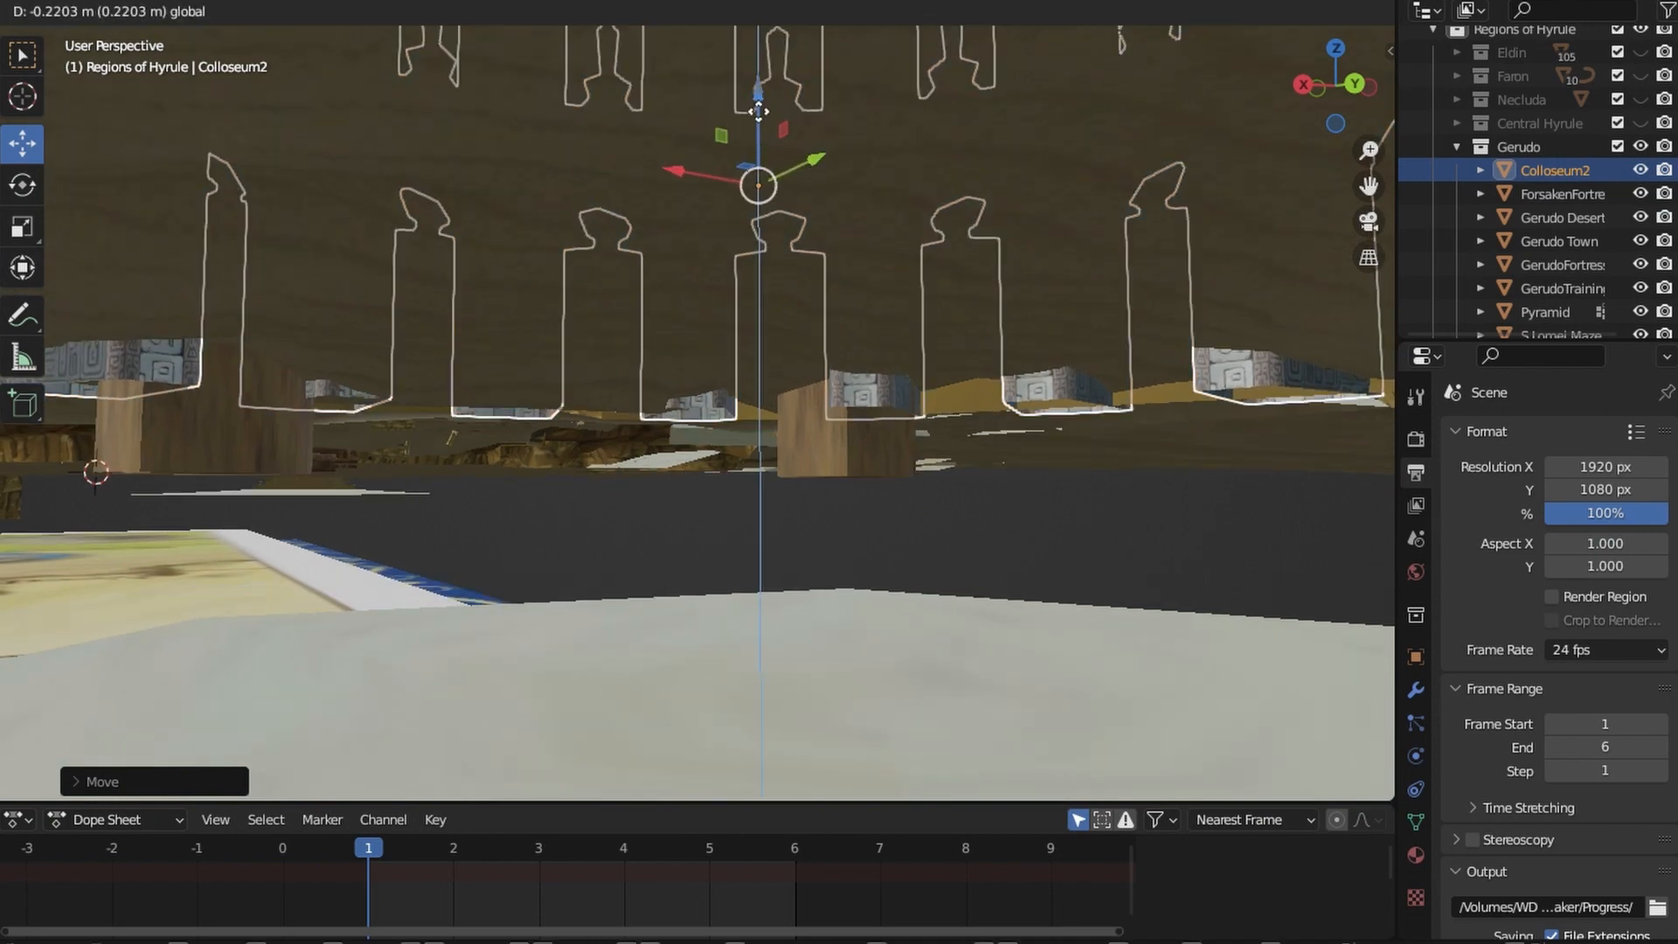
{"action": "left_click_drag", "start_coordinate": [758, 111], "coordinate": [758, 114]}
{"action": "middle_click_drag", "start_coordinate": [644, 318], "coordinate": [763, 409]}
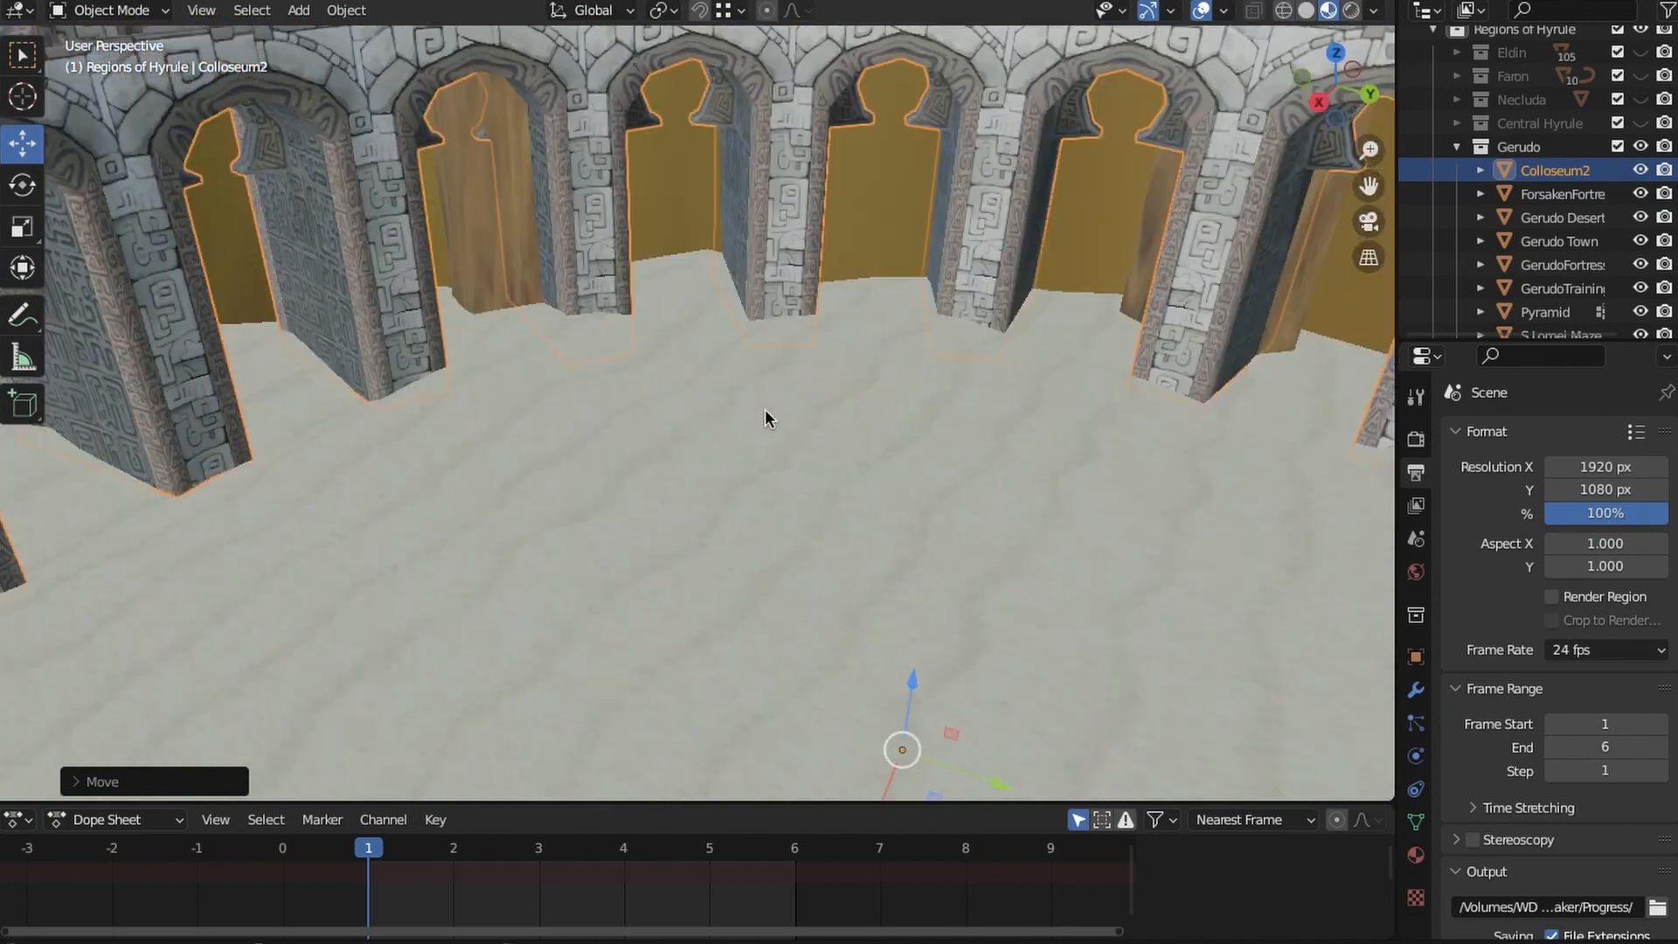
- Hide the viewport overlays and examine how the coliseum's arches meet the sand floor and where the wooden pillars intersect the walls
{"action": "scroll", "coordinate": [759, 437], "scroll_direction": "down", "scroll_amount": 8}
{"action": "middle_click_drag", "start_coordinate": [730, 494], "coordinate": [236, 59]}
{"action": "scroll", "coordinate": [751, 463], "scroll_direction": "down", "scroll_amount": 5}
{"action": "scroll", "coordinate": [770, 486], "scroll_direction": "down", "scroll_amount": 2}
{"action": "left_click", "coordinate": [1201, 11]}
{"action": "middle_click_drag", "start_coordinate": [421, 271], "coordinate": [606, 497]}
{"action": "scroll", "coordinate": [590, 353], "scroll_direction": "up", "scroll_amount": 3}
{"action": "scroll", "coordinate": [669, 306], "scroll_direction": "up", "scroll_amount": 3}
{"action": "scroll", "coordinate": [674, 434], "scroll_direction": "up", "scroll_amount": 8}
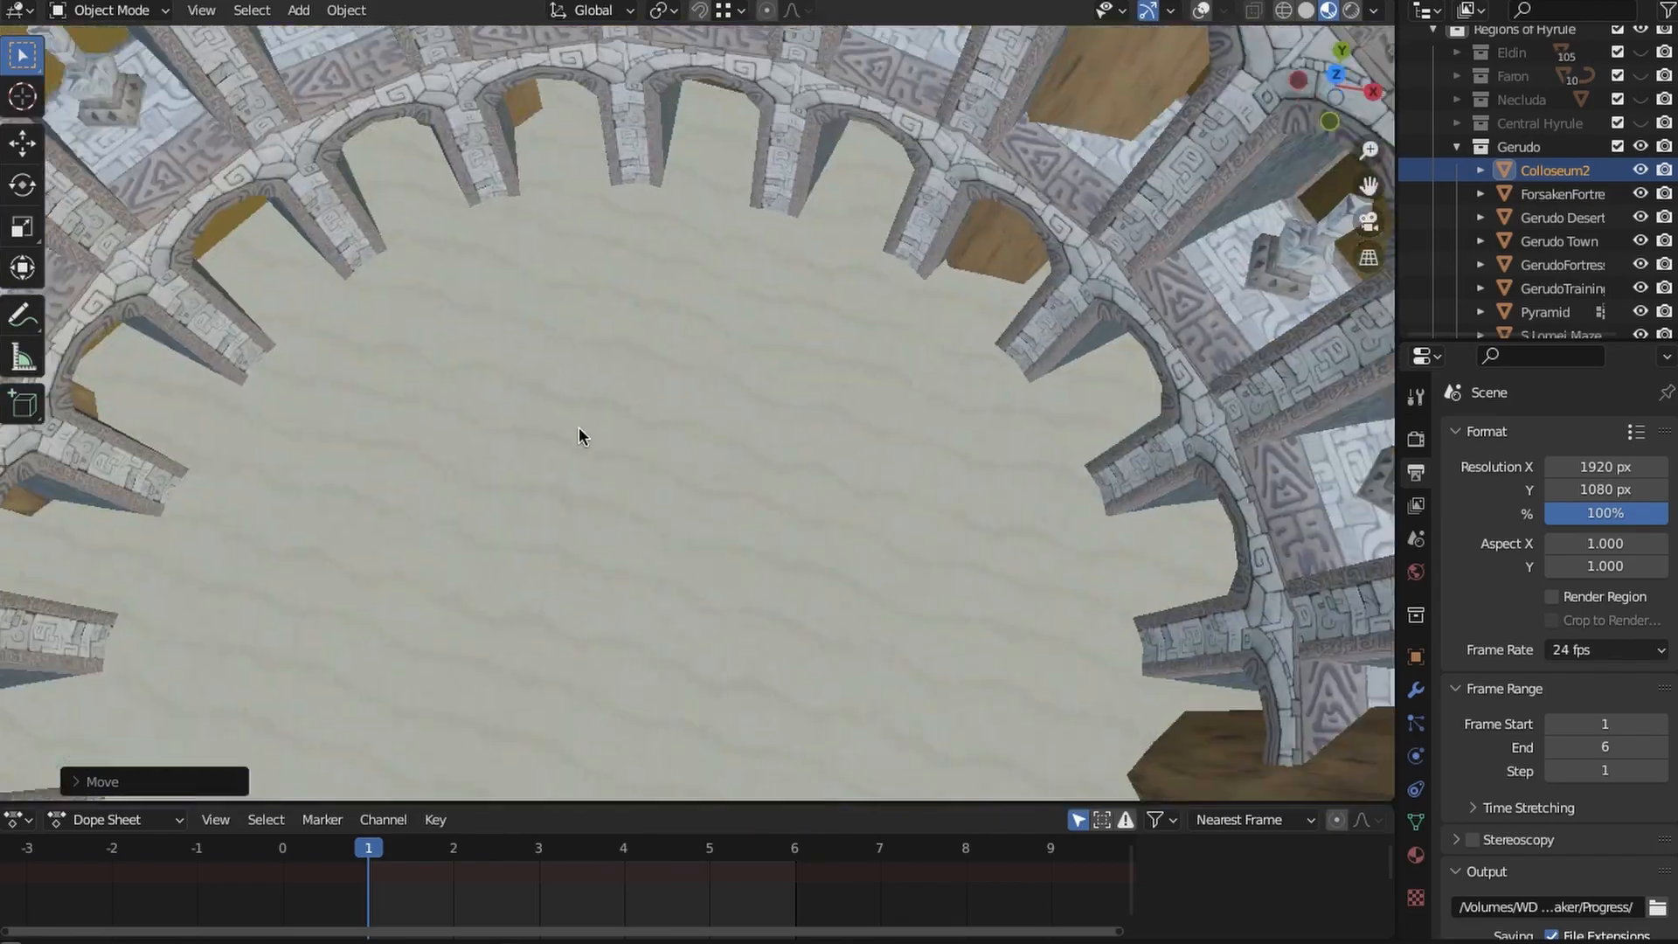
{"action": "middle_click_drag", "start_coordinate": [578, 426], "coordinate": [898, 522]}
{"action": "scroll", "coordinate": [824, 501], "scroll_direction": "down", "scroll_amount": 8}
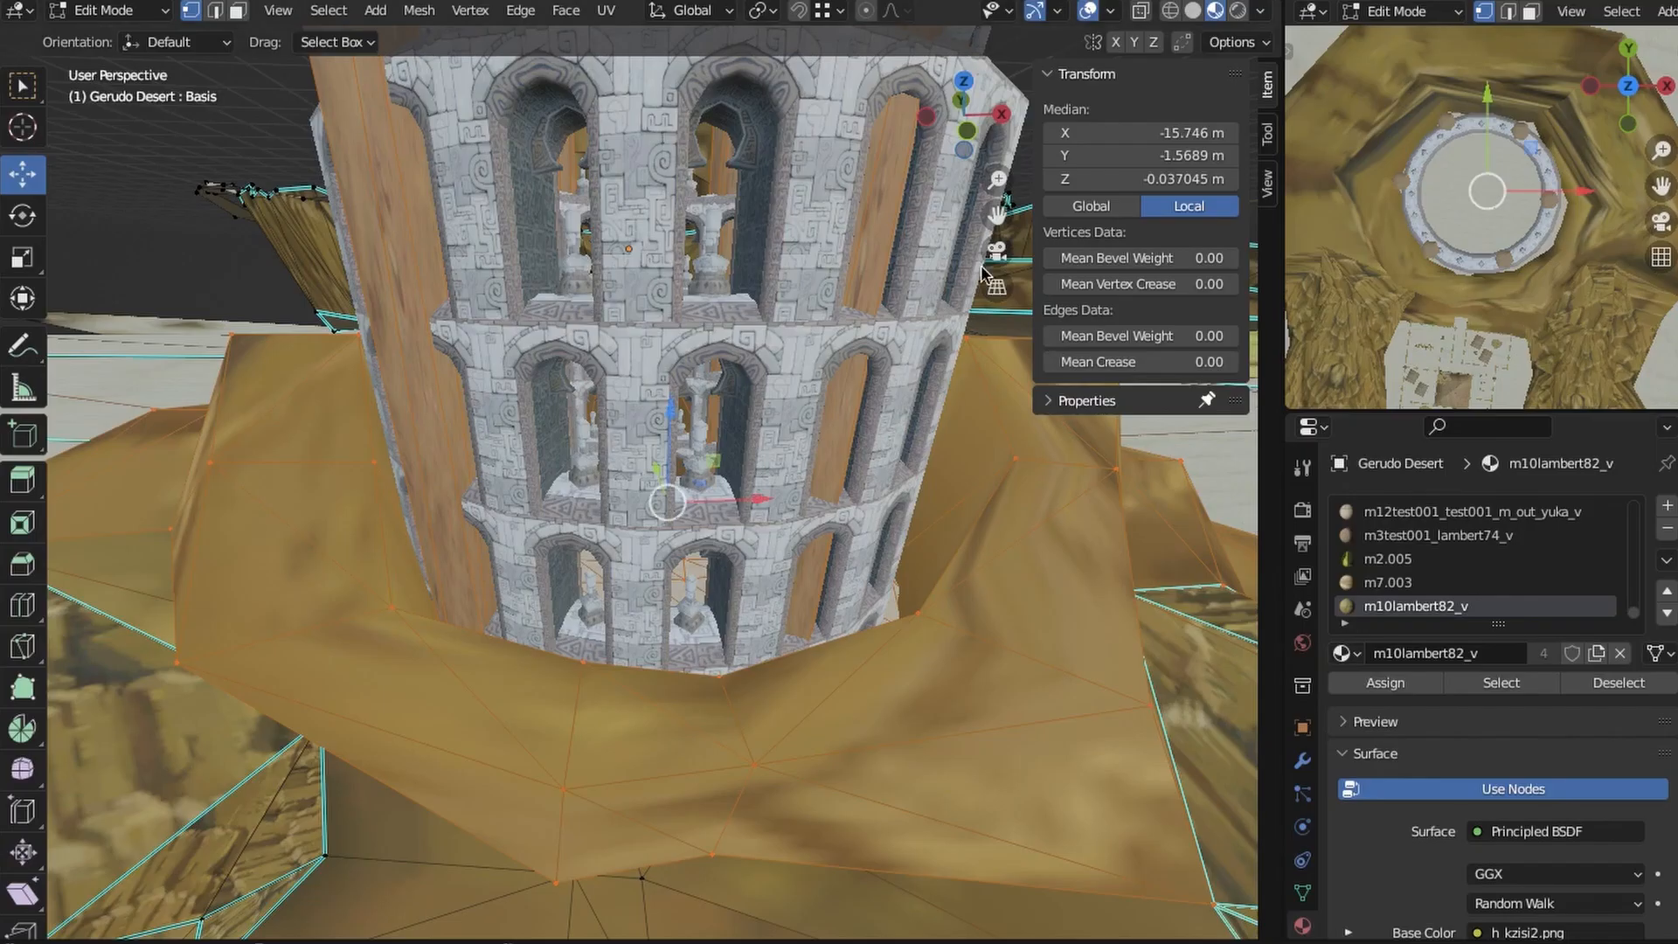
- Select the linked geometry of the coliseum's western wooden pillar and shift it outward along X, clear of the wall, in top view
{"action": "key", "text": "Escape"}
{"action": "scroll", "coordinate": [834, 423], "scroll_direction": "down", "scroll_amount": 5}
{"action": "middle_click_drag", "start_coordinate": [834, 423], "coordinate": [833, 423]}
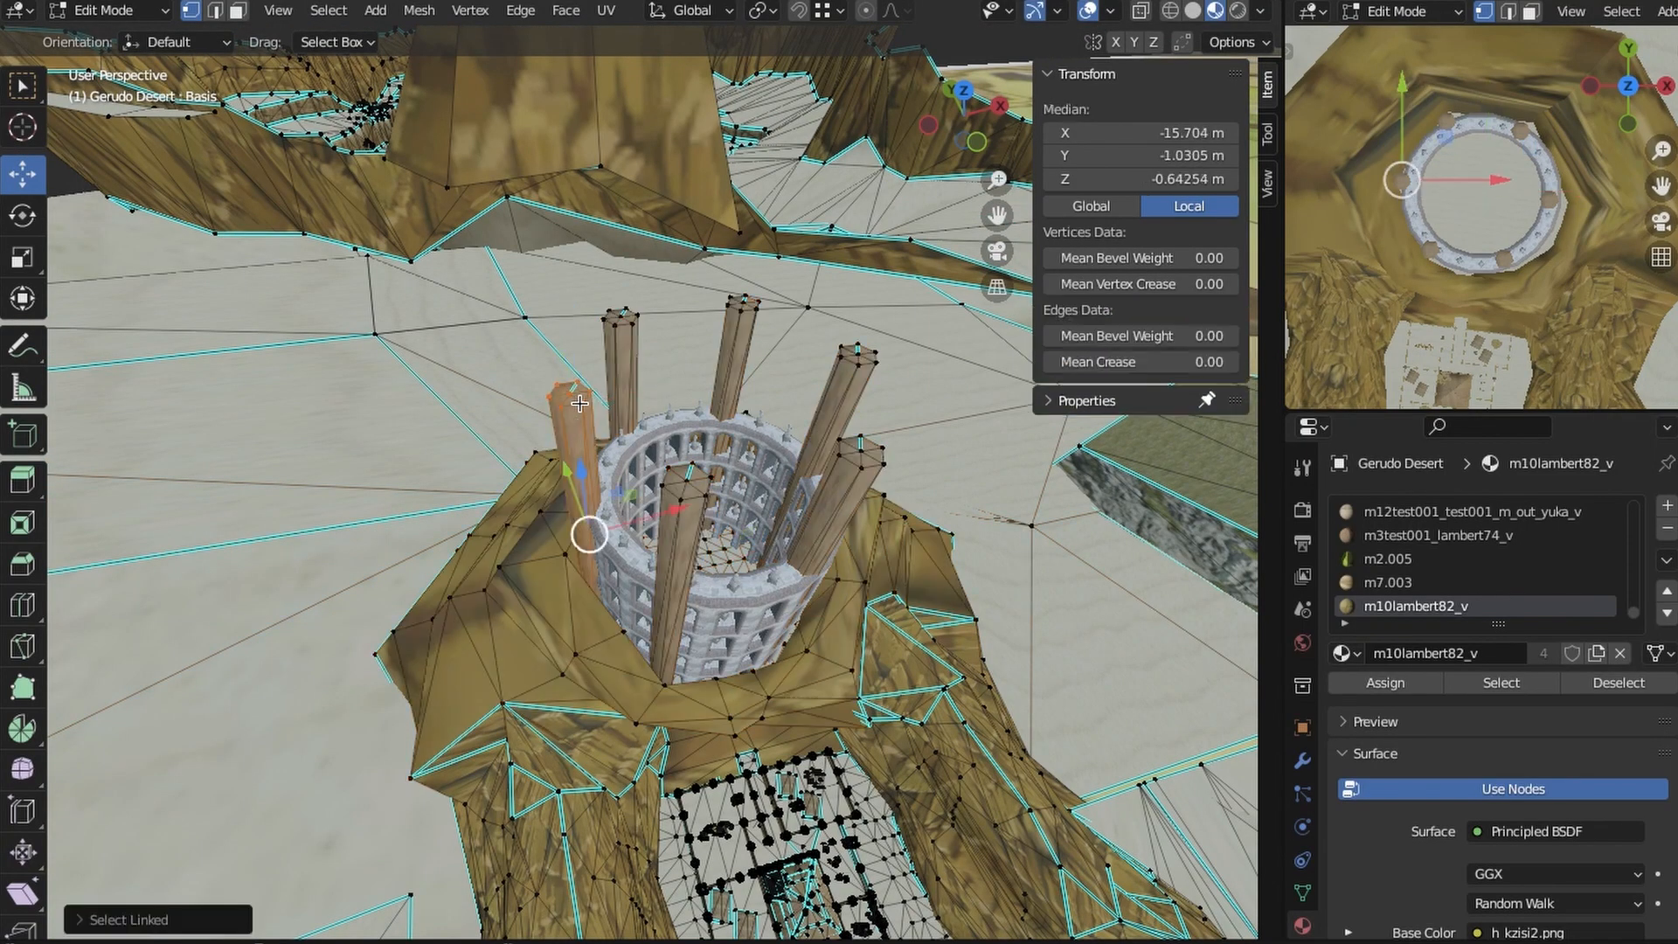
{"action": "middle_click_drag", "start_coordinate": [580, 403], "coordinate": [1041, 69]}
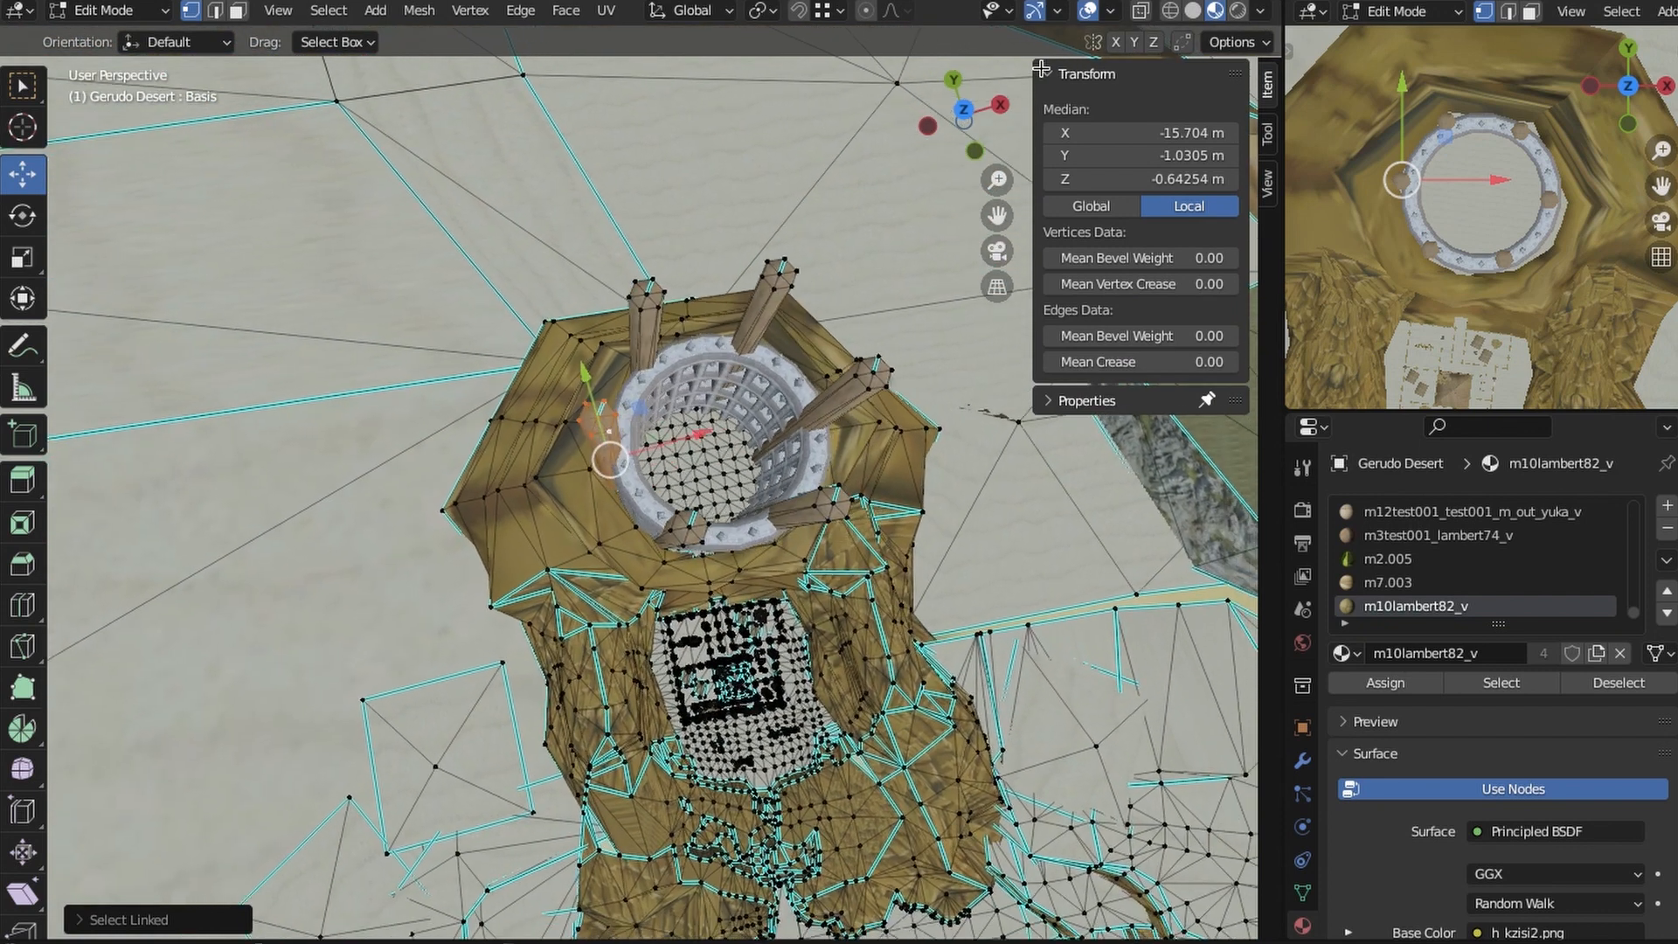
{"action": "key", "text": "KP_7"}
{"action": "scroll", "coordinate": [670, 409], "scroll_direction": "up", "scroll_amount": 4}
{"action": "key", "text": "g"}
{"action": "key", "text": "x"}
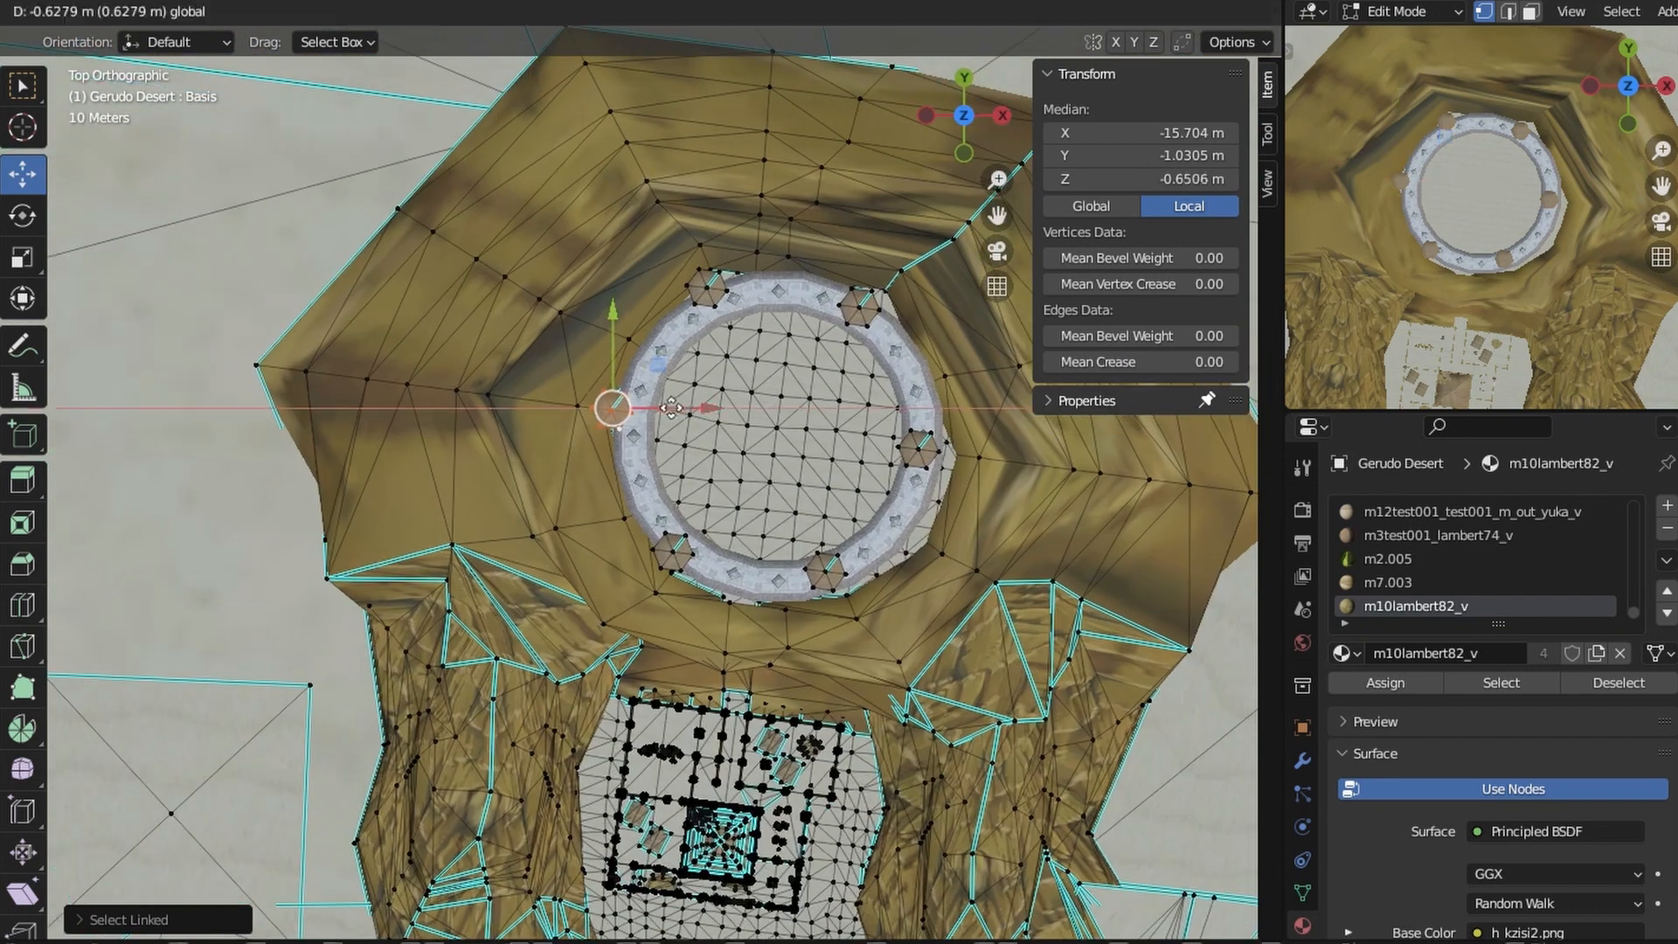
{"action": "left_click", "coordinate": [664, 409]}
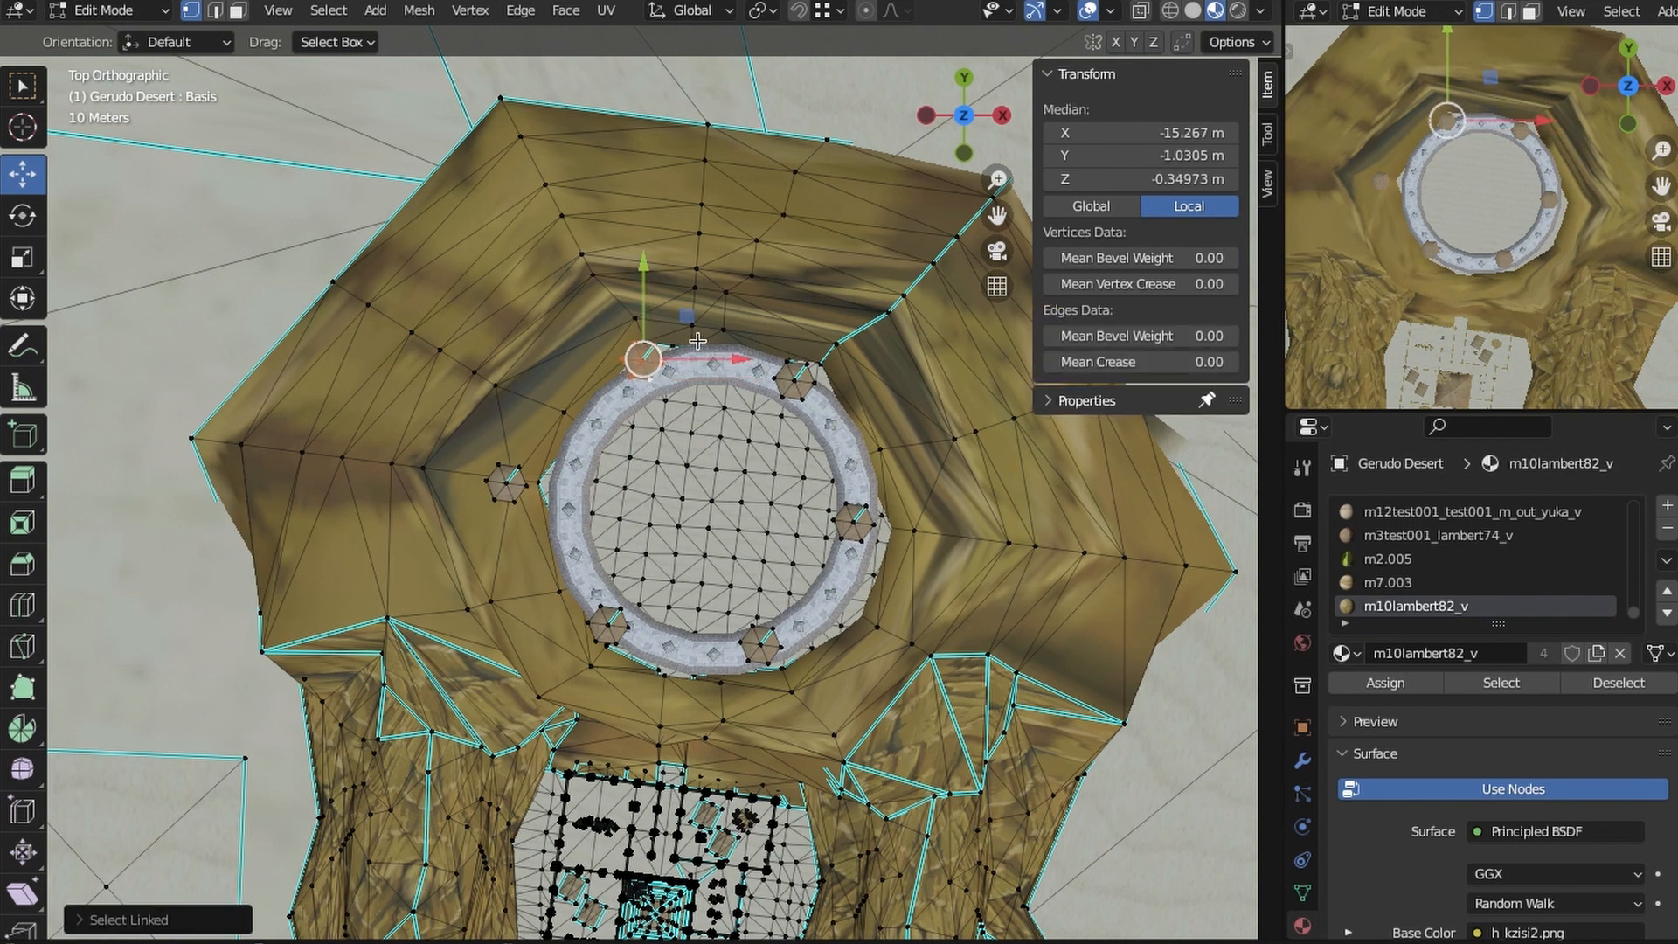
- Move the two northern wooden pillars and the eastern one outward, clear of the coliseum's ring wall
{"action": "scroll", "coordinate": [697, 340], "scroll_direction": "up", "scroll_amount": 2}
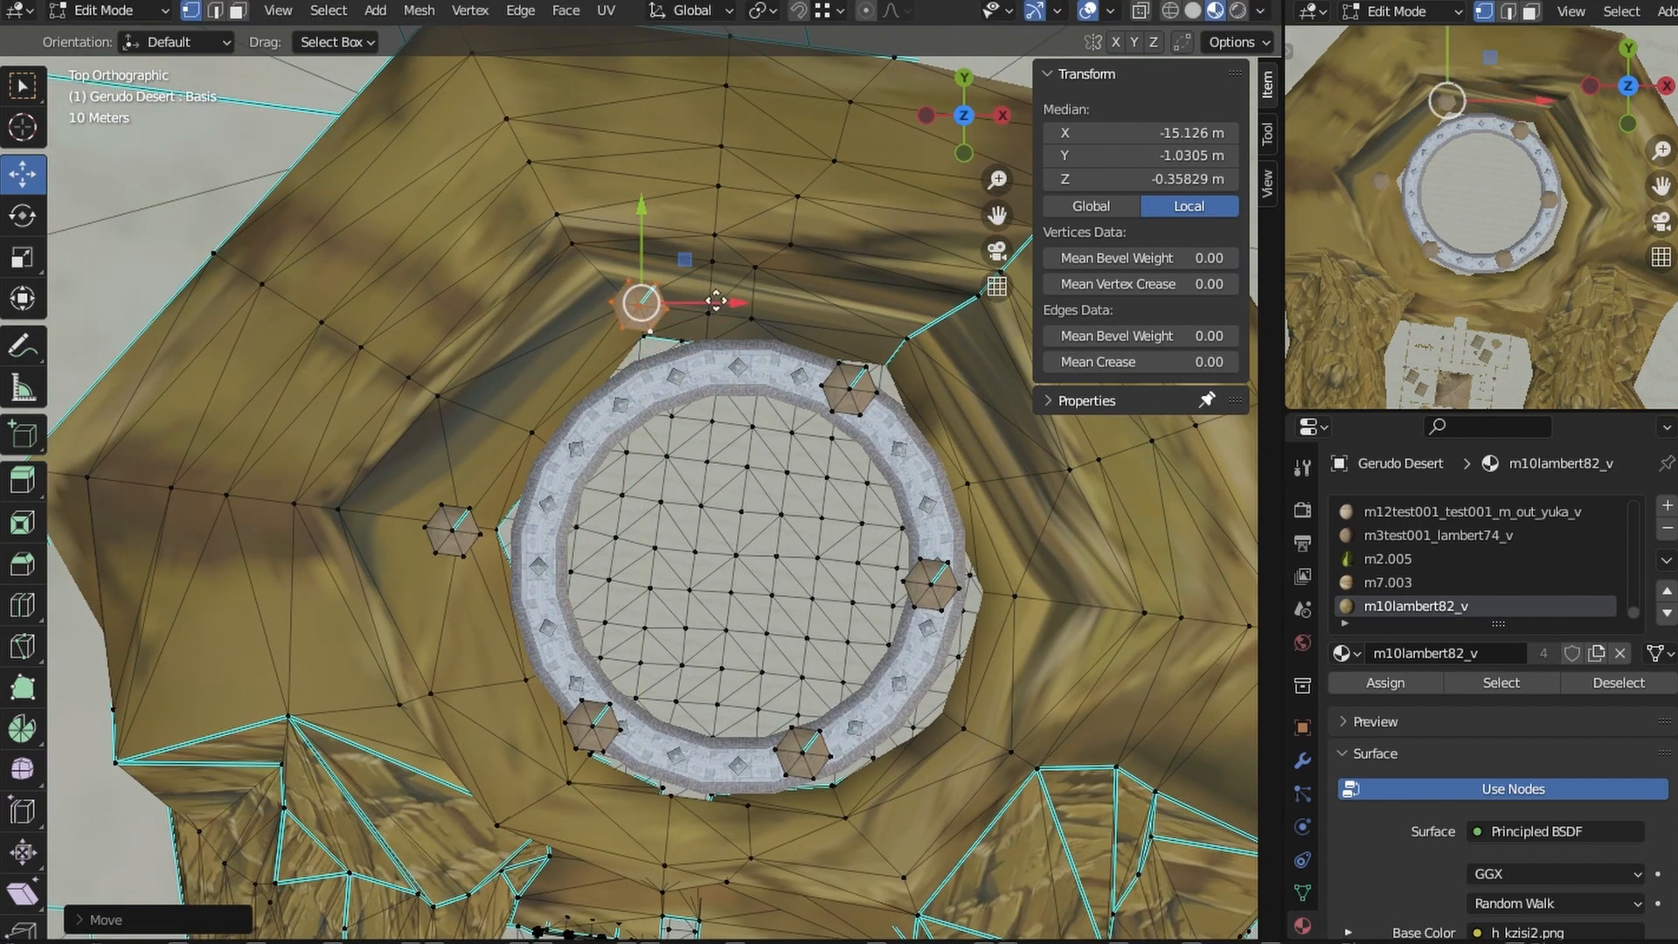
{"action": "key", "text": "l"}
{"action": "scroll", "coordinate": [815, 417], "scroll_direction": "down", "scroll_amount": 1}
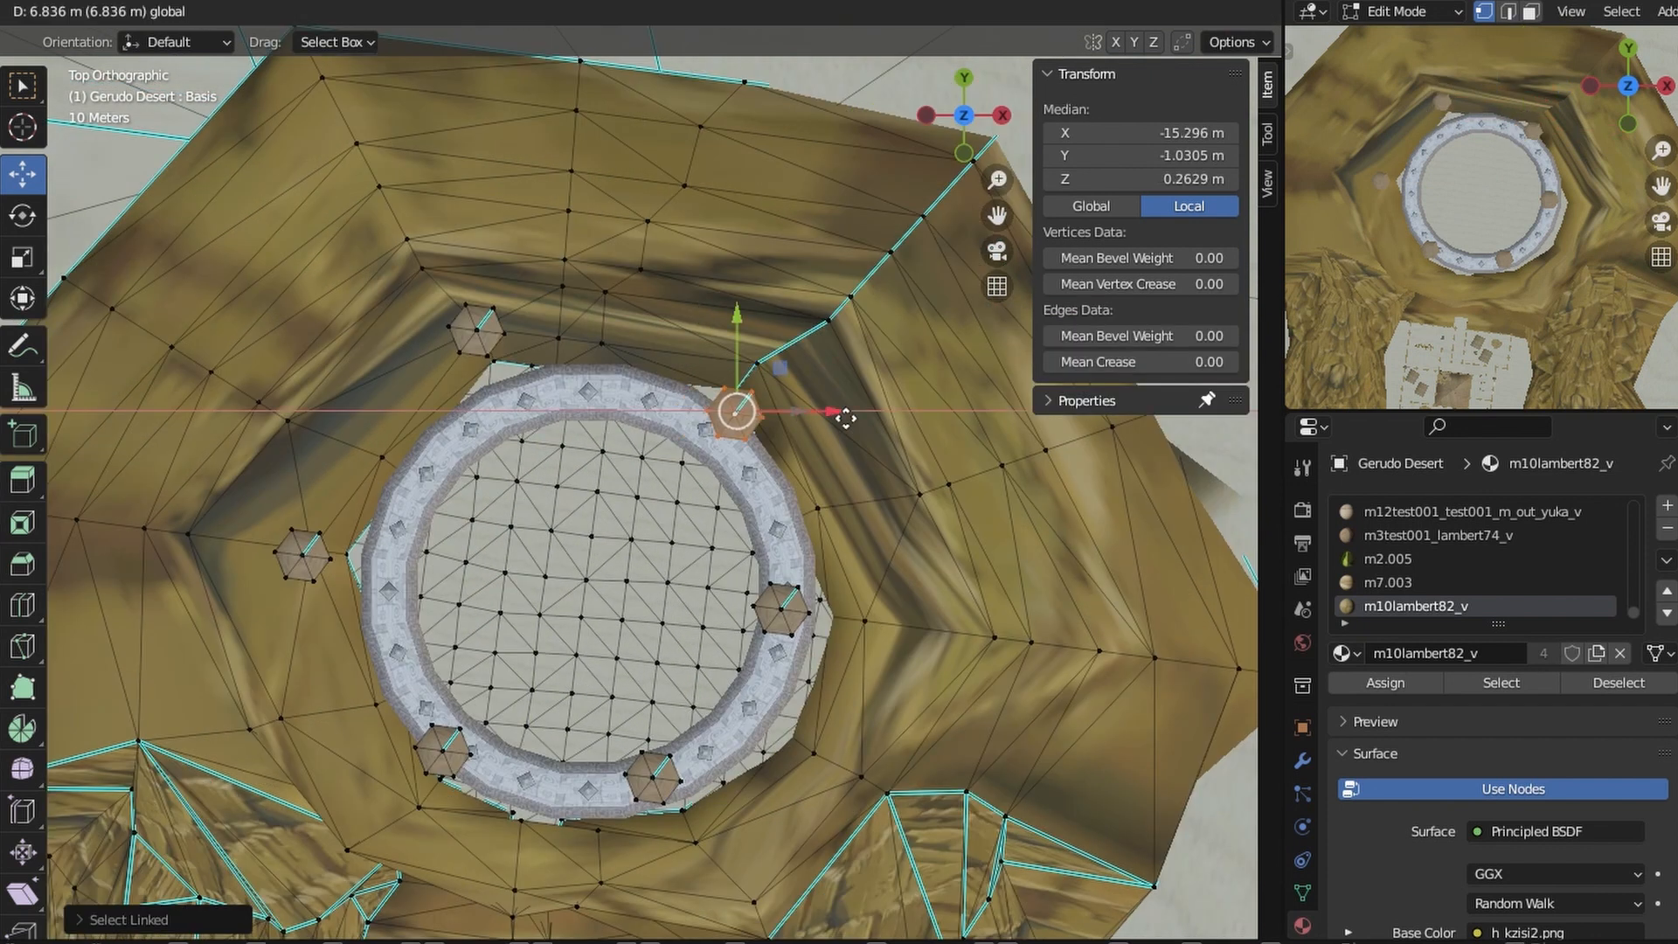
{"action": "middle_click_drag", "start_coordinate": [785, 611], "coordinate": [708, 504], "text": "shift"}
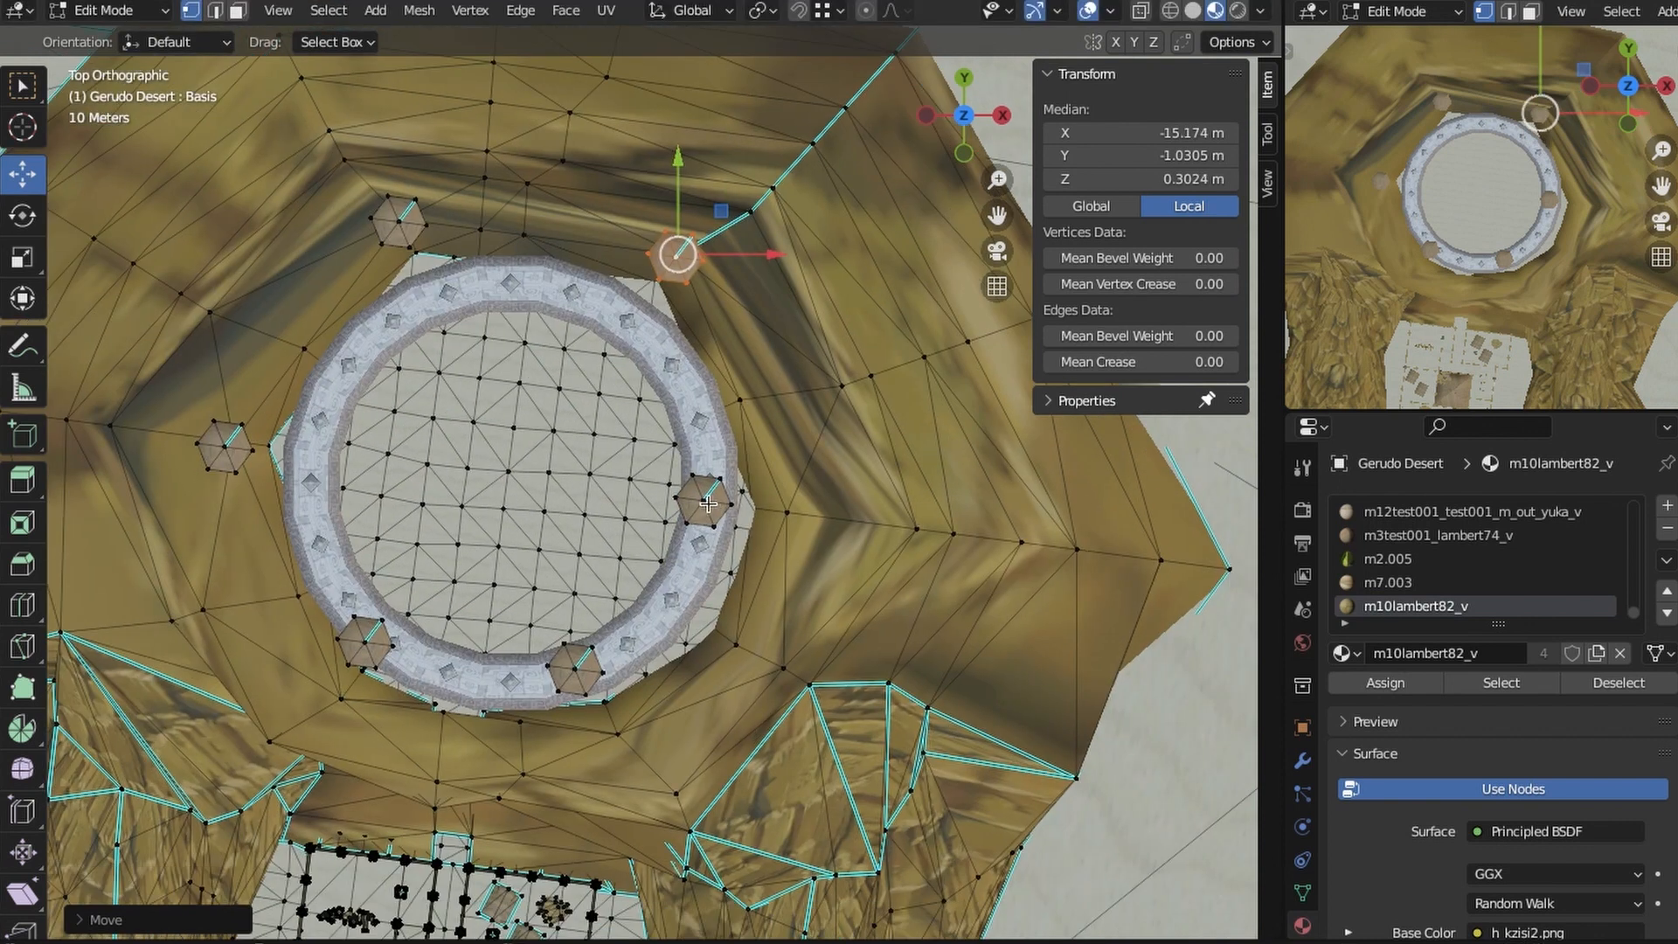
{"action": "left_click", "coordinate": [898, 519]}
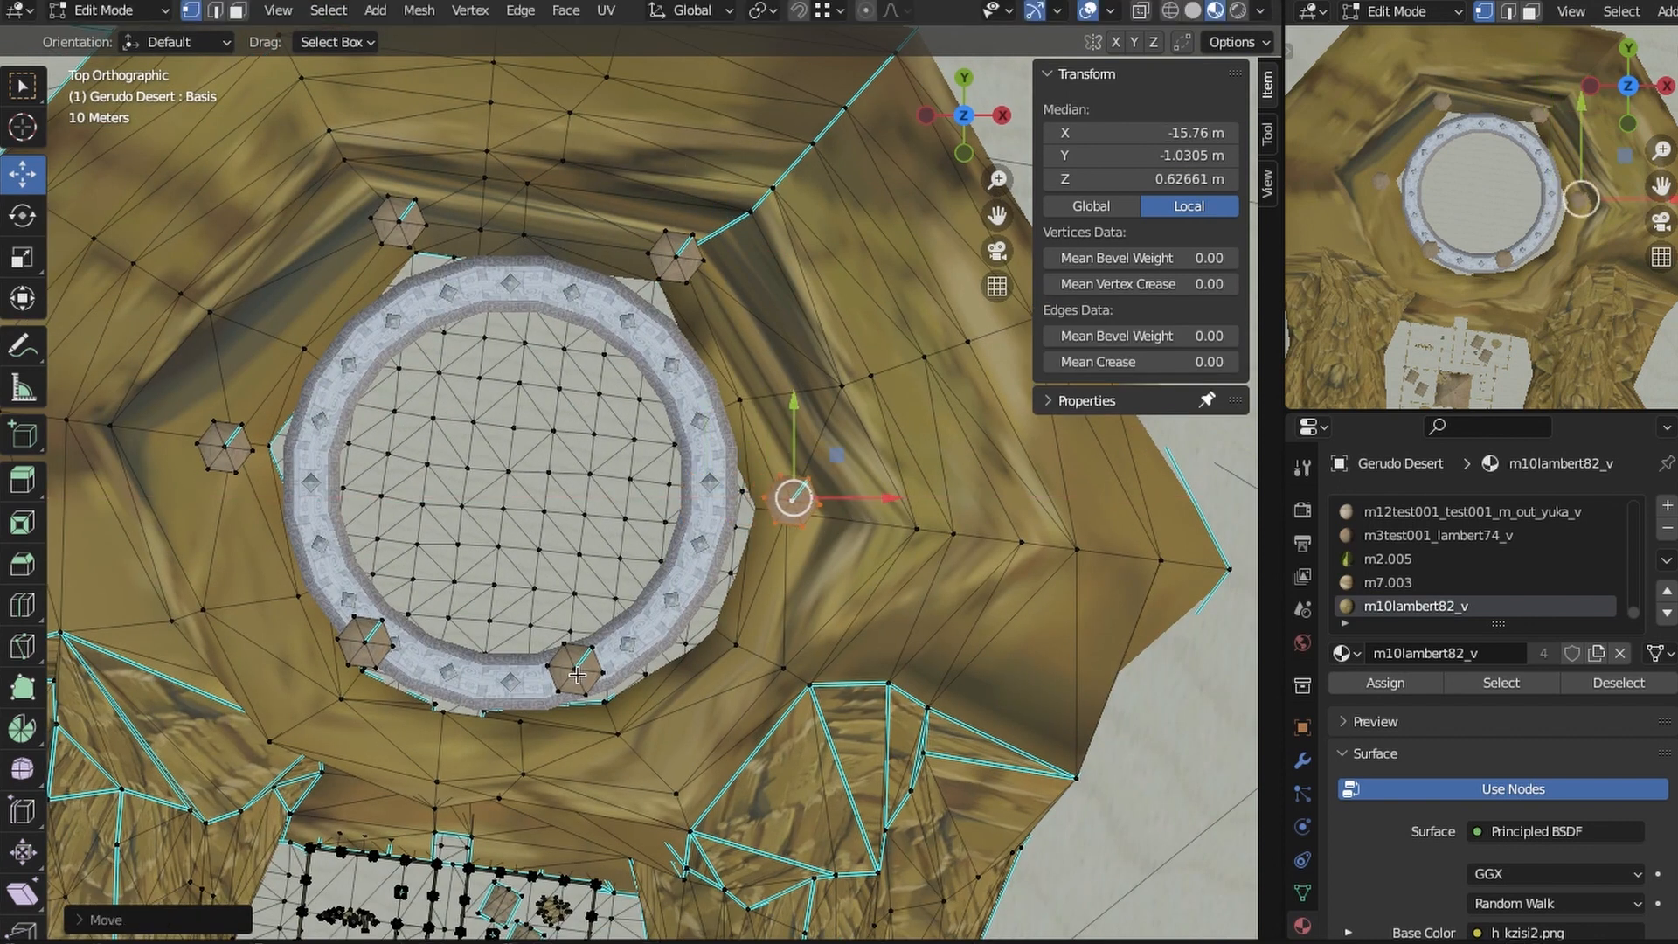
- Move the two southern wooden pillars outward from the coliseum's wall and clear the selection
{"action": "middle_click_drag", "start_coordinate": [654, 714], "coordinate": [666, 598], "text": "shift"}
{"action": "left_click_drag", "start_coordinate": [602, 545], "coordinate": [650, 620]}
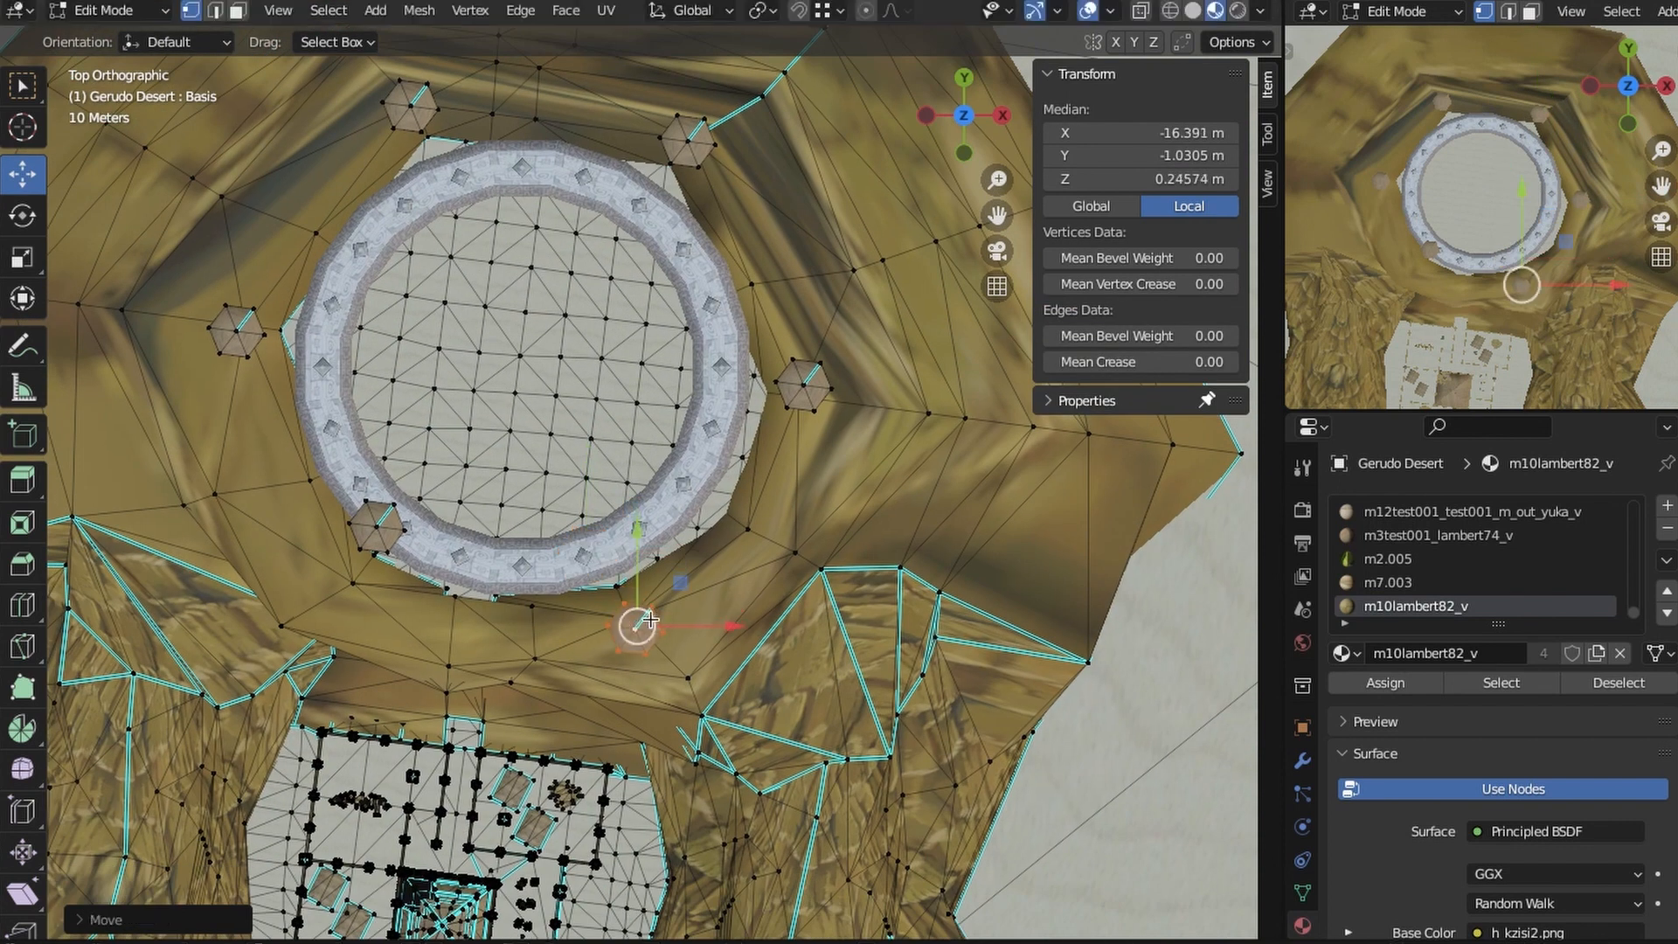
{"action": "left_click_drag", "start_coordinate": [513, 513], "coordinate": [483, 574]}
{"action": "middle_click_drag", "start_coordinate": [939, 602], "coordinate": [944, 529]}
{"action": "left_click", "coordinate": [944, 528]}
- Examine the spacing of the six wooden pillars around the coliseum from the side and from above
{"action": "scroll", "coordinate": [944, 528], "scroll_direction": "down", "scroll_amount": 5}
{"action": "middle_click_drag", "start_coordinate": [830, 677], "coordinate": [428, 652]}
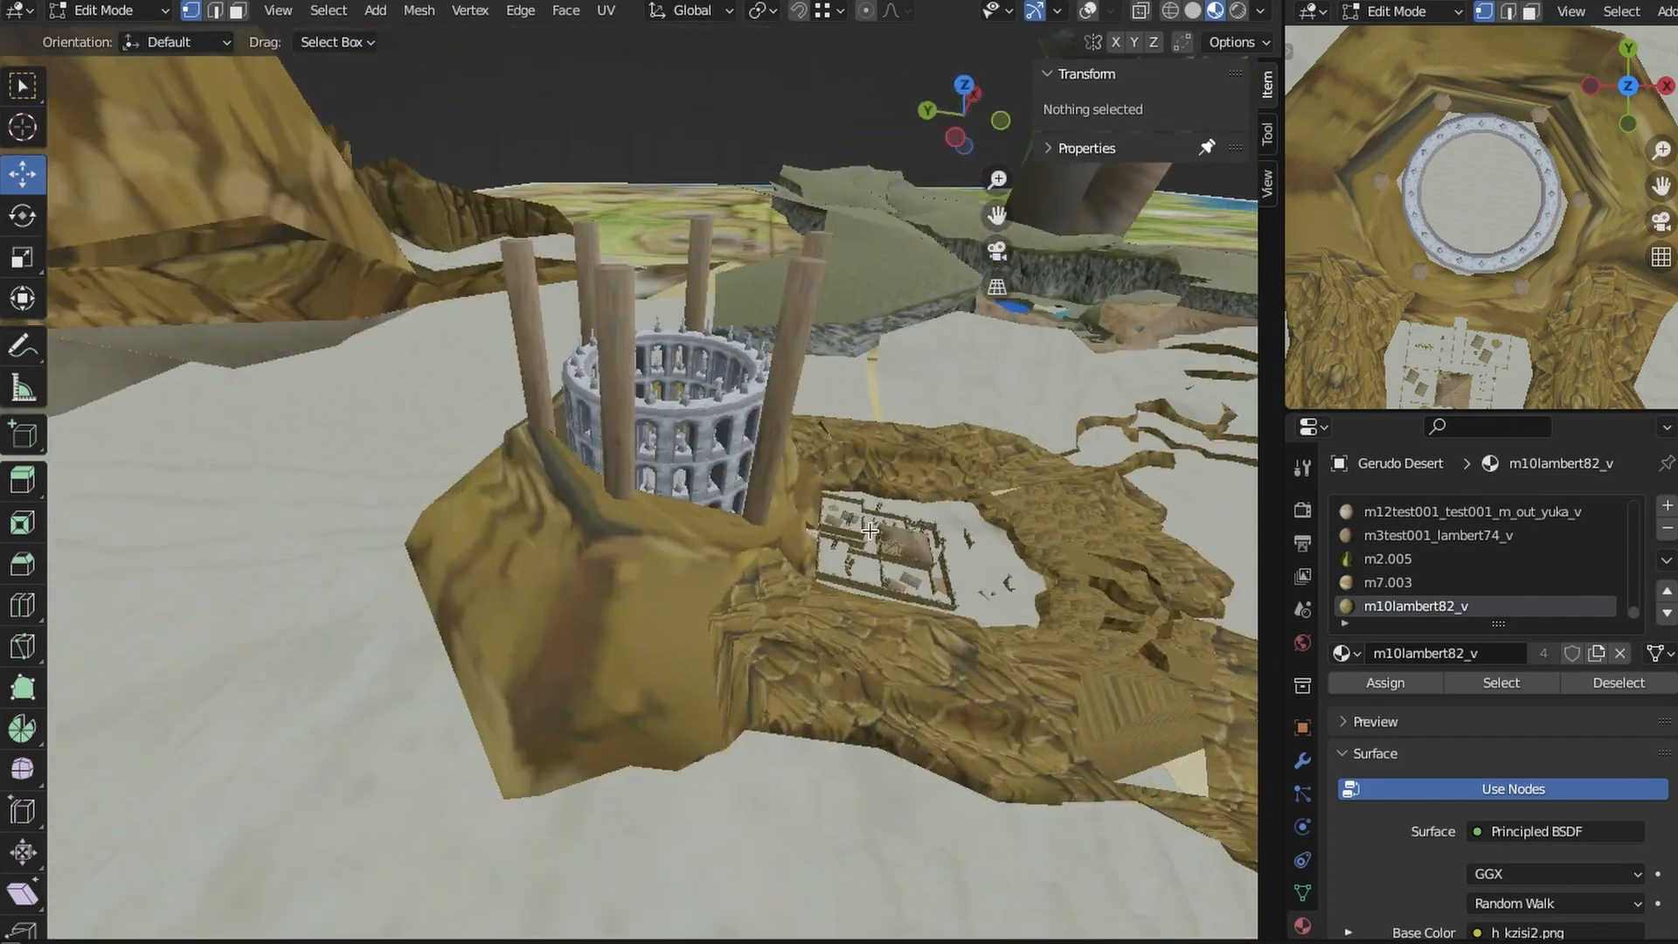
{"action": "middle_click_drag", "start_coordinate": [870, 530], "coordinate": [826, 573]}
{"action": "scroll", "coordinate": [822, 524], "scroll_direction": "up", "scroll_amount": 5}
{"action": "middle_click_drag", "start_coordinate": [756, 371], "coordinate": [686, 550], "text": "shift"}
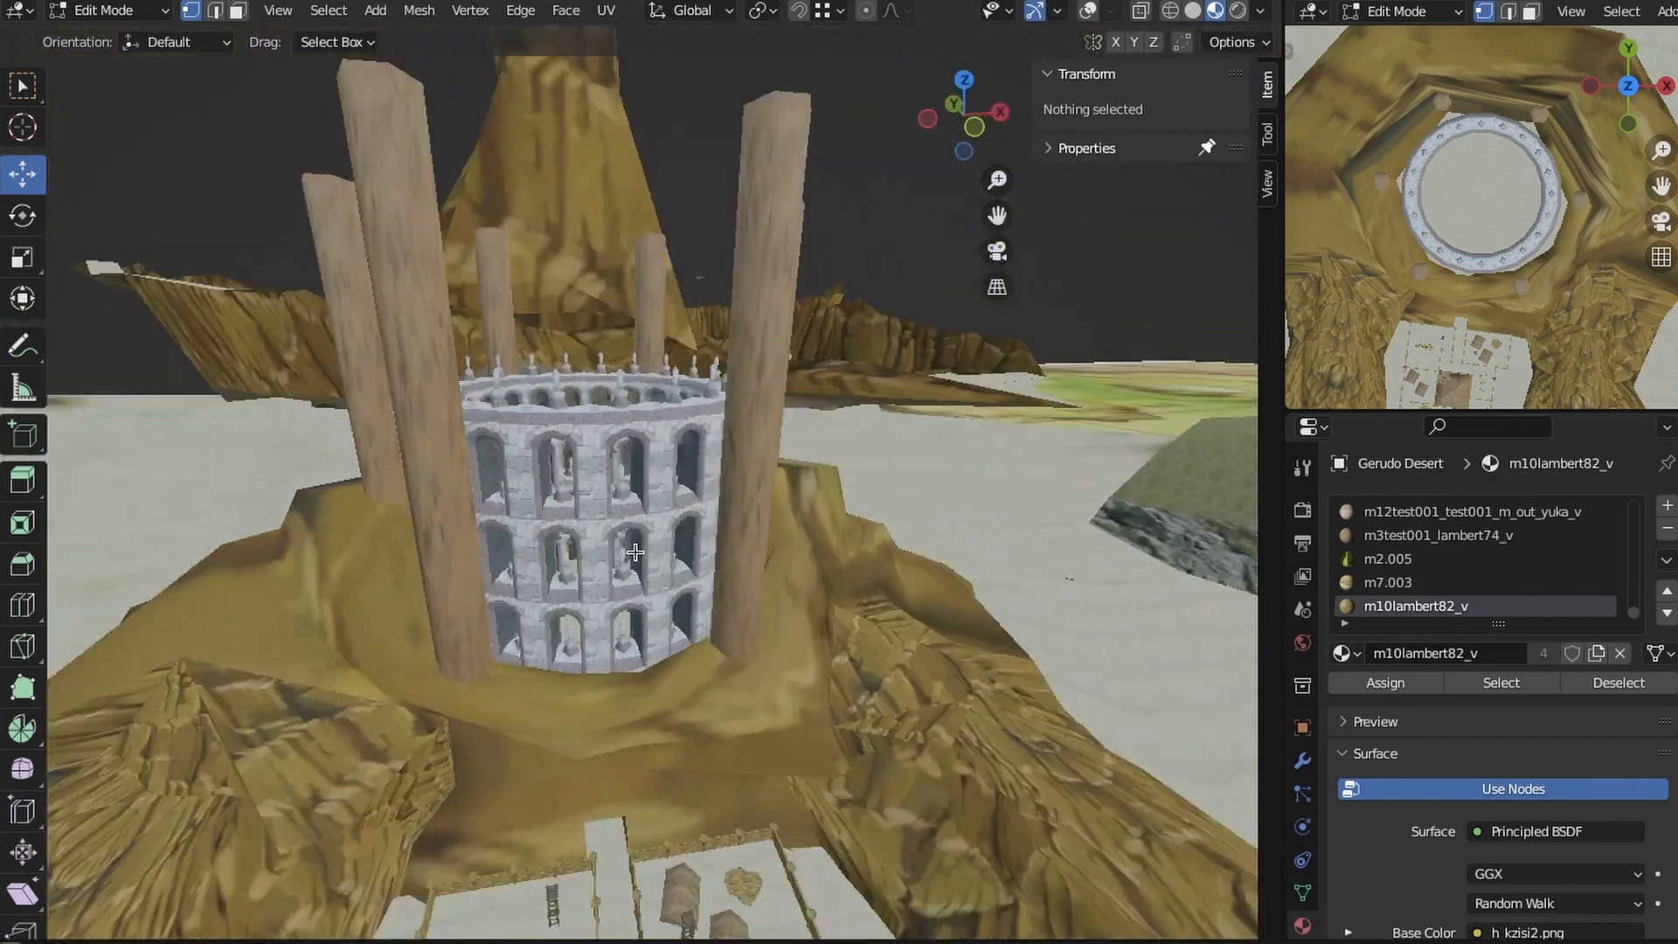
{"action": "scroll", "coordinate": [717, 606], "scroll_direction": "up", "scroll_amount": 6}
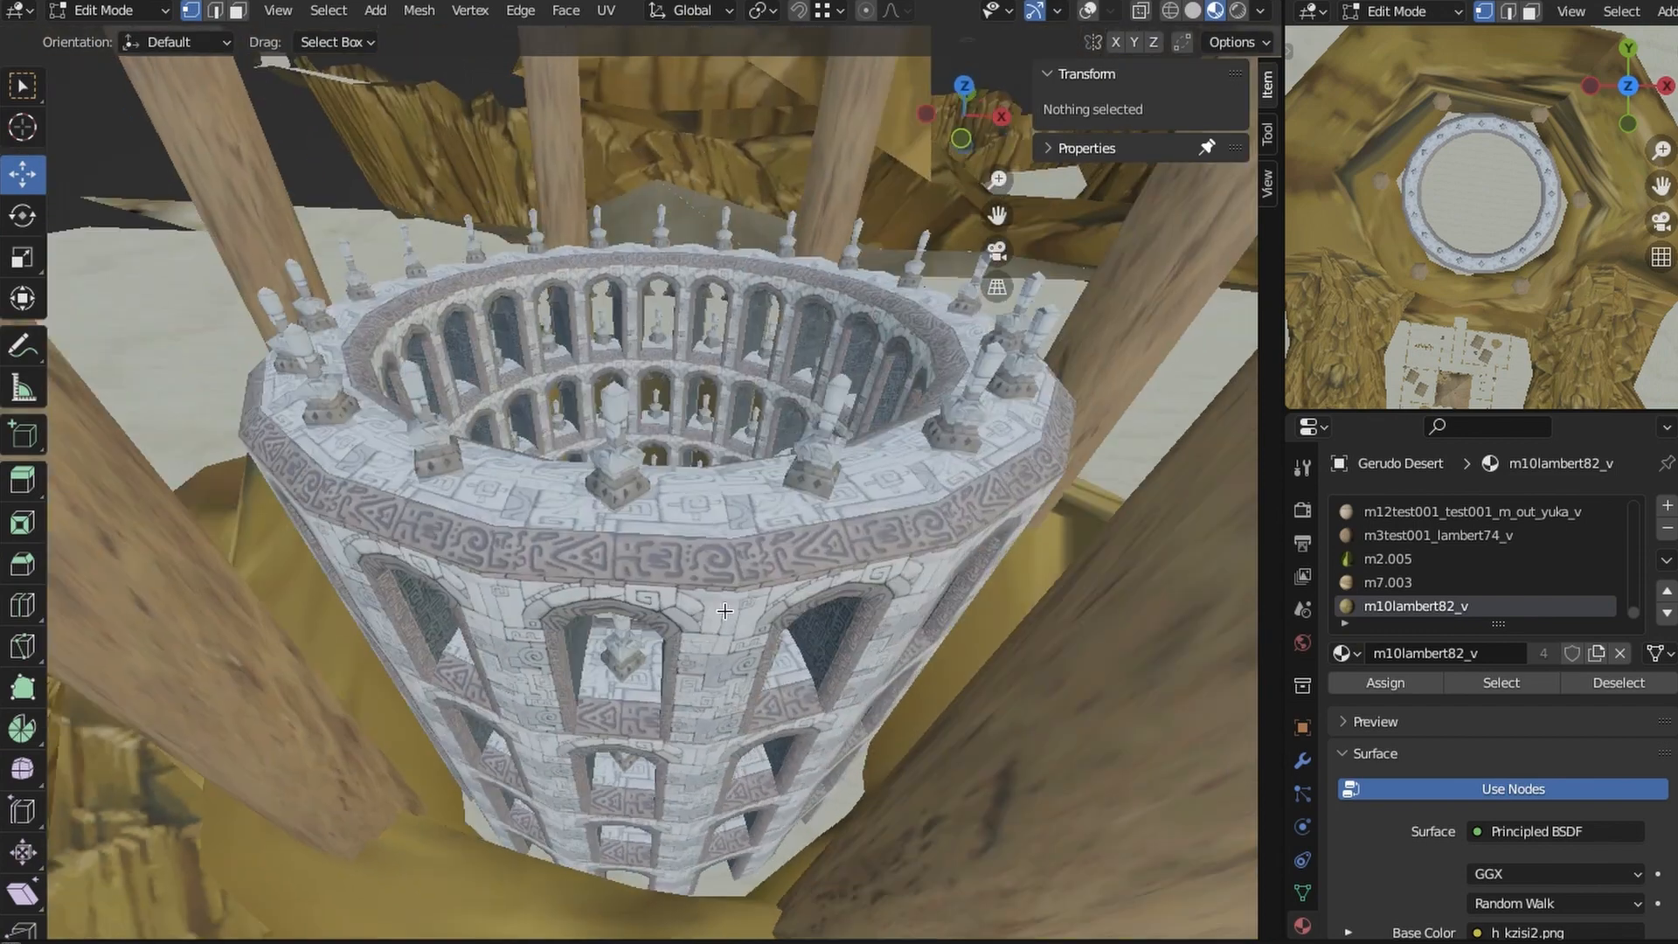
{"action": "middle_click_drag", "start_coordinate": [725, 611], "coordinate": [713, 537]}
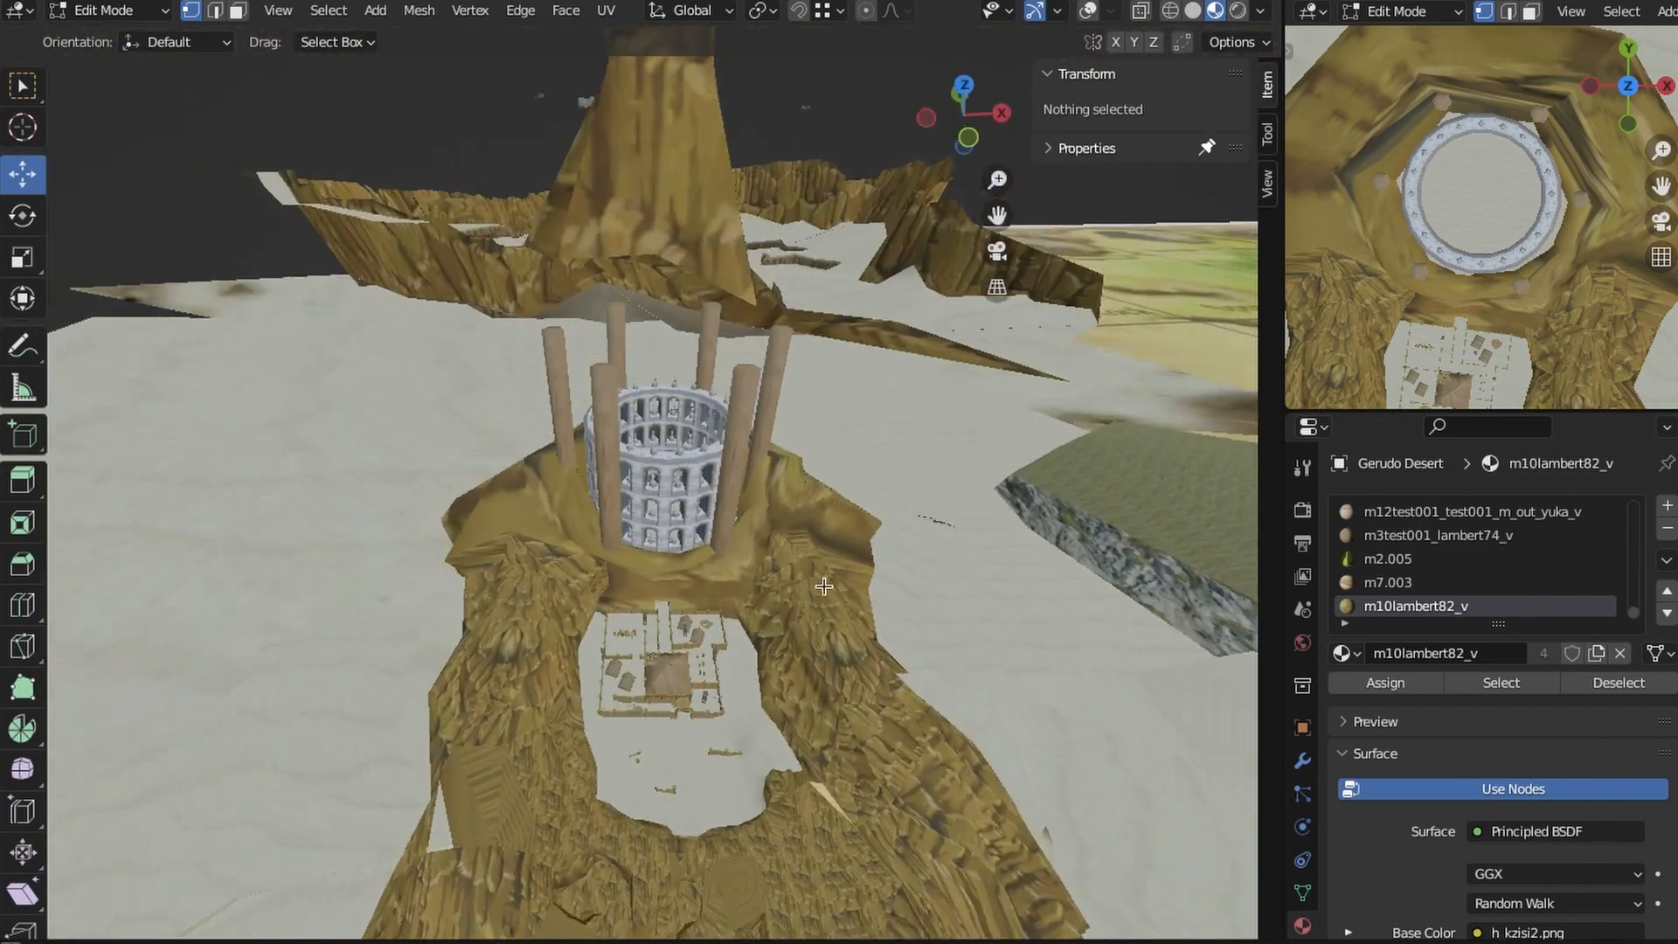
- Examine the coliseum's skyline above the settlement and the stepped passage that cuts through the surrounding cliffs
{"action": "middle_click_drag", "start_coordinate": [824, 586], "coordinate": [817, 659]}
{"action": "scroll", "coordinate": [813, 594], "scroll_direction": "down", "scroll_amount": 2}
{"action": "middle_click_drag", "start_coordinate": [800, 515], "coordinate": [737, 407]}
{"action": "scroll", "coordinate": [737, 407], "scroll_direction": "up", "scroll_amount": 4}
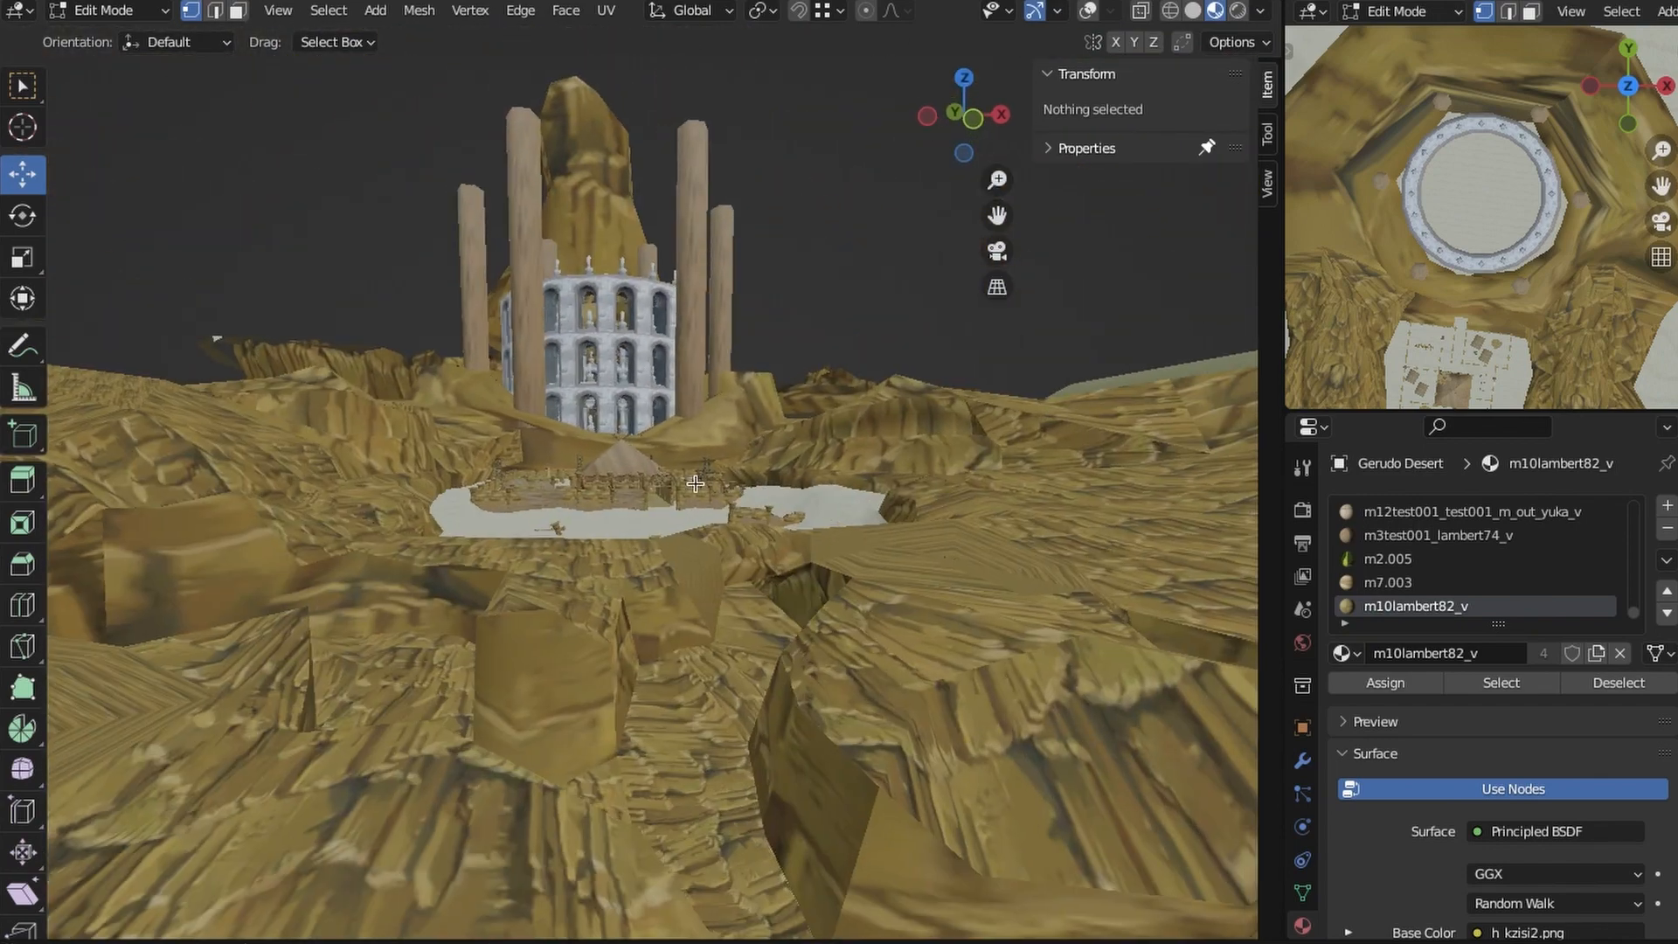
{"action": "middle_click_drag", "start_coordinate": [696, 483], "coordinate": [716, 528], "text": "shift"}
{"action": "scroll", "coordinate": [691, 502], "scroll_direction": "down", "scroll_amount": 2}
{"action": "scroll", "coordinate": [711, 487], "scroll_direction": "up", "scroll_amount": 2}
{"action": "middle_click_drag", "start_coordinate": [586, 568], "coordinate": [894, 473]}
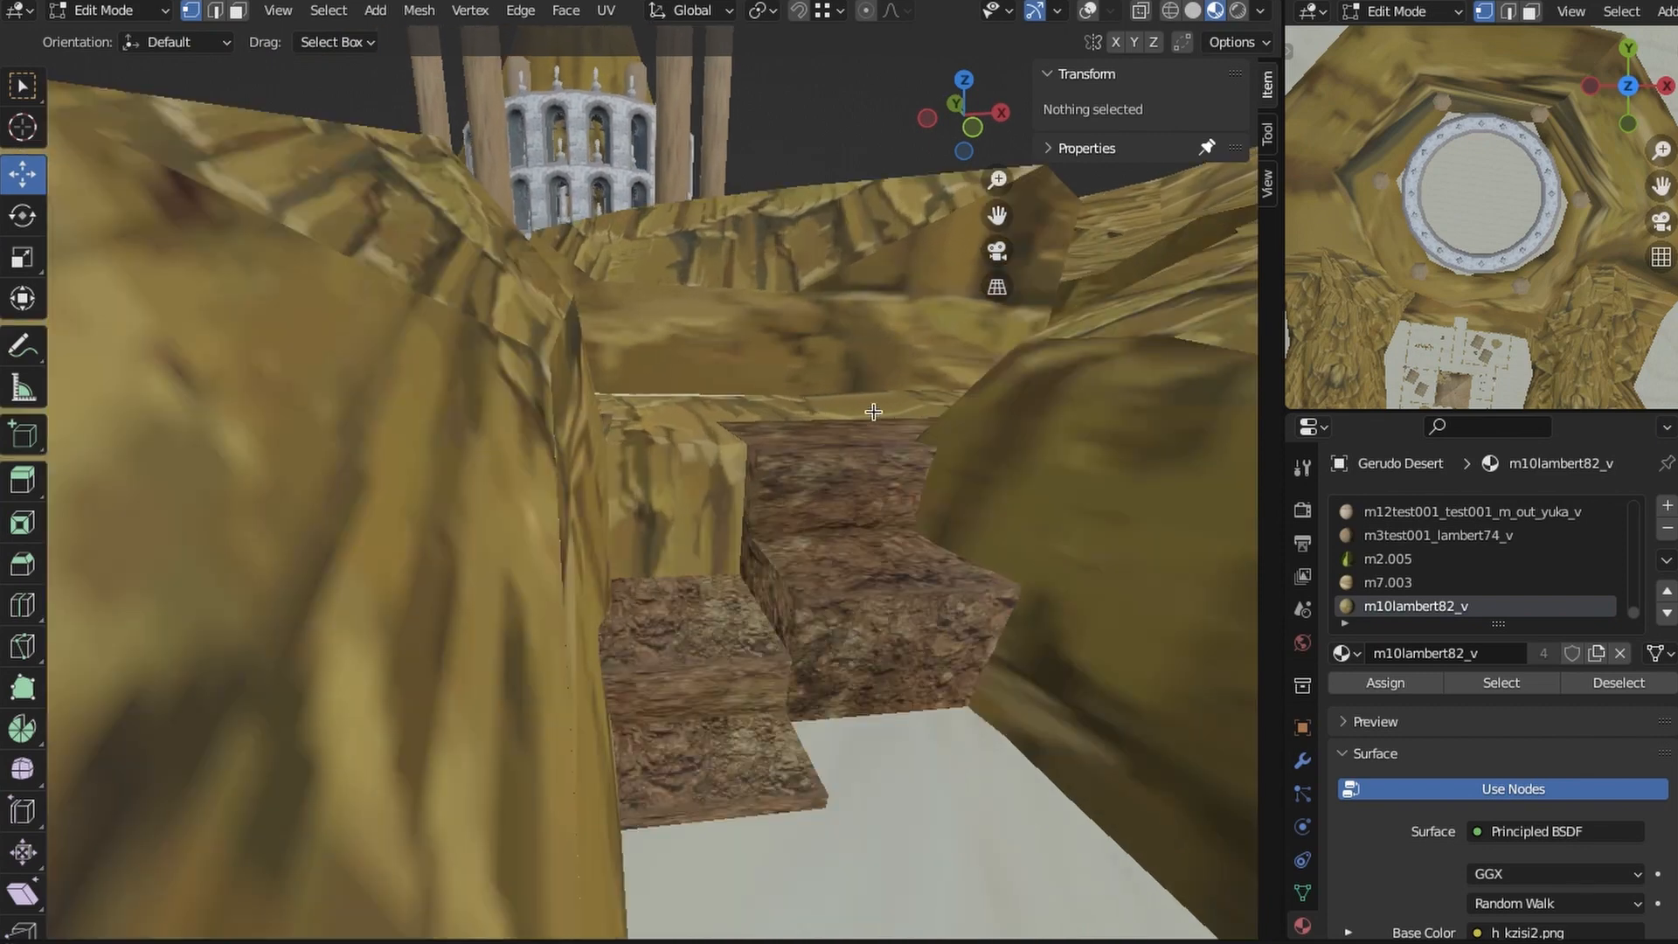
{"action": "middle_click_drag", "start_coordinate": [873, 412], "coordinate": [760, 560]}
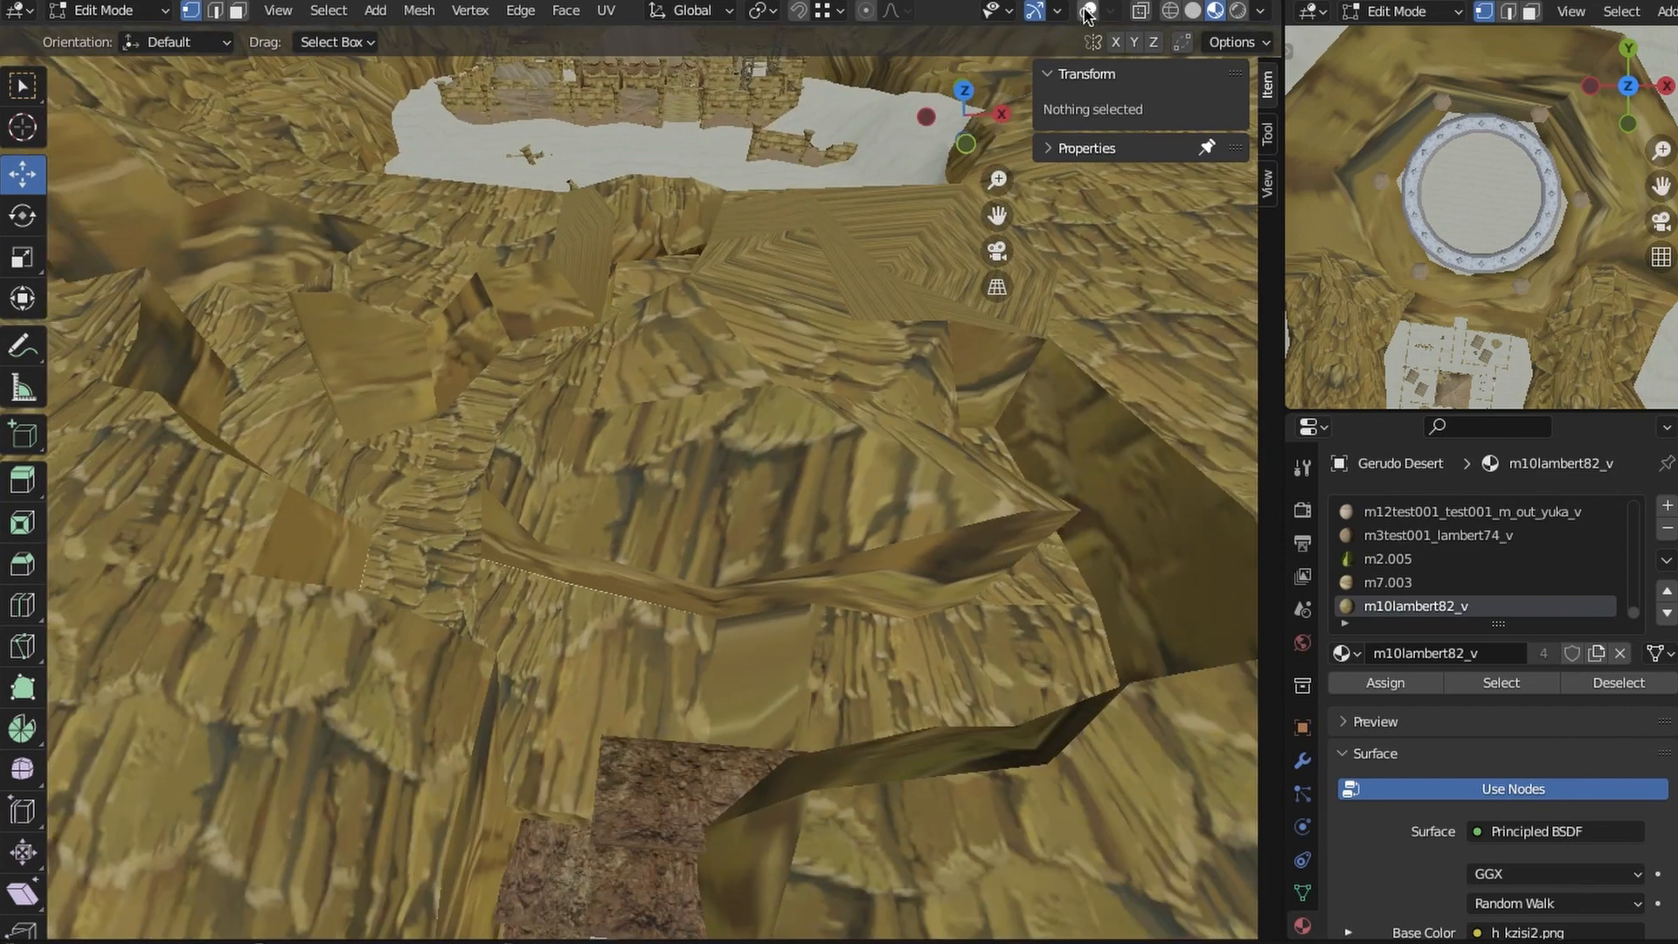
- Turn the mesh overlays back on and check which terrain faces use the m12test001 and m7lambert10_v_v materials
{"action": "left_click", "coordinate": [1086, 13]}
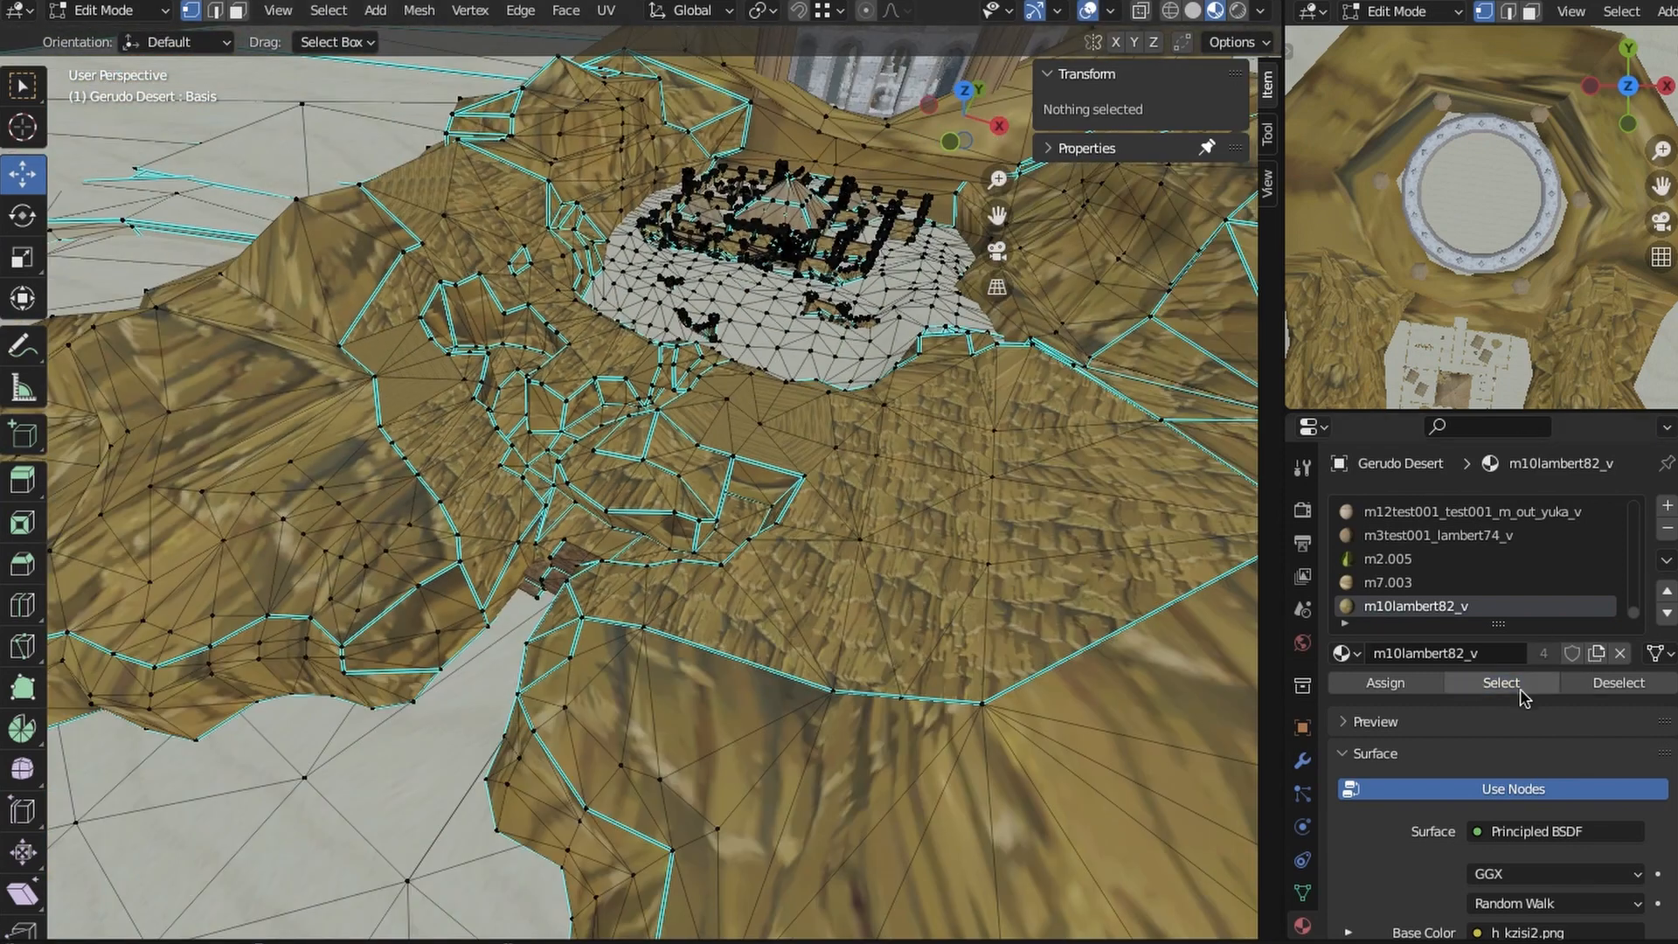
{"action": "left_click", "coordinate": [1395, 583]}
{"action": "left_click", "coordinate": [1483, 513]}
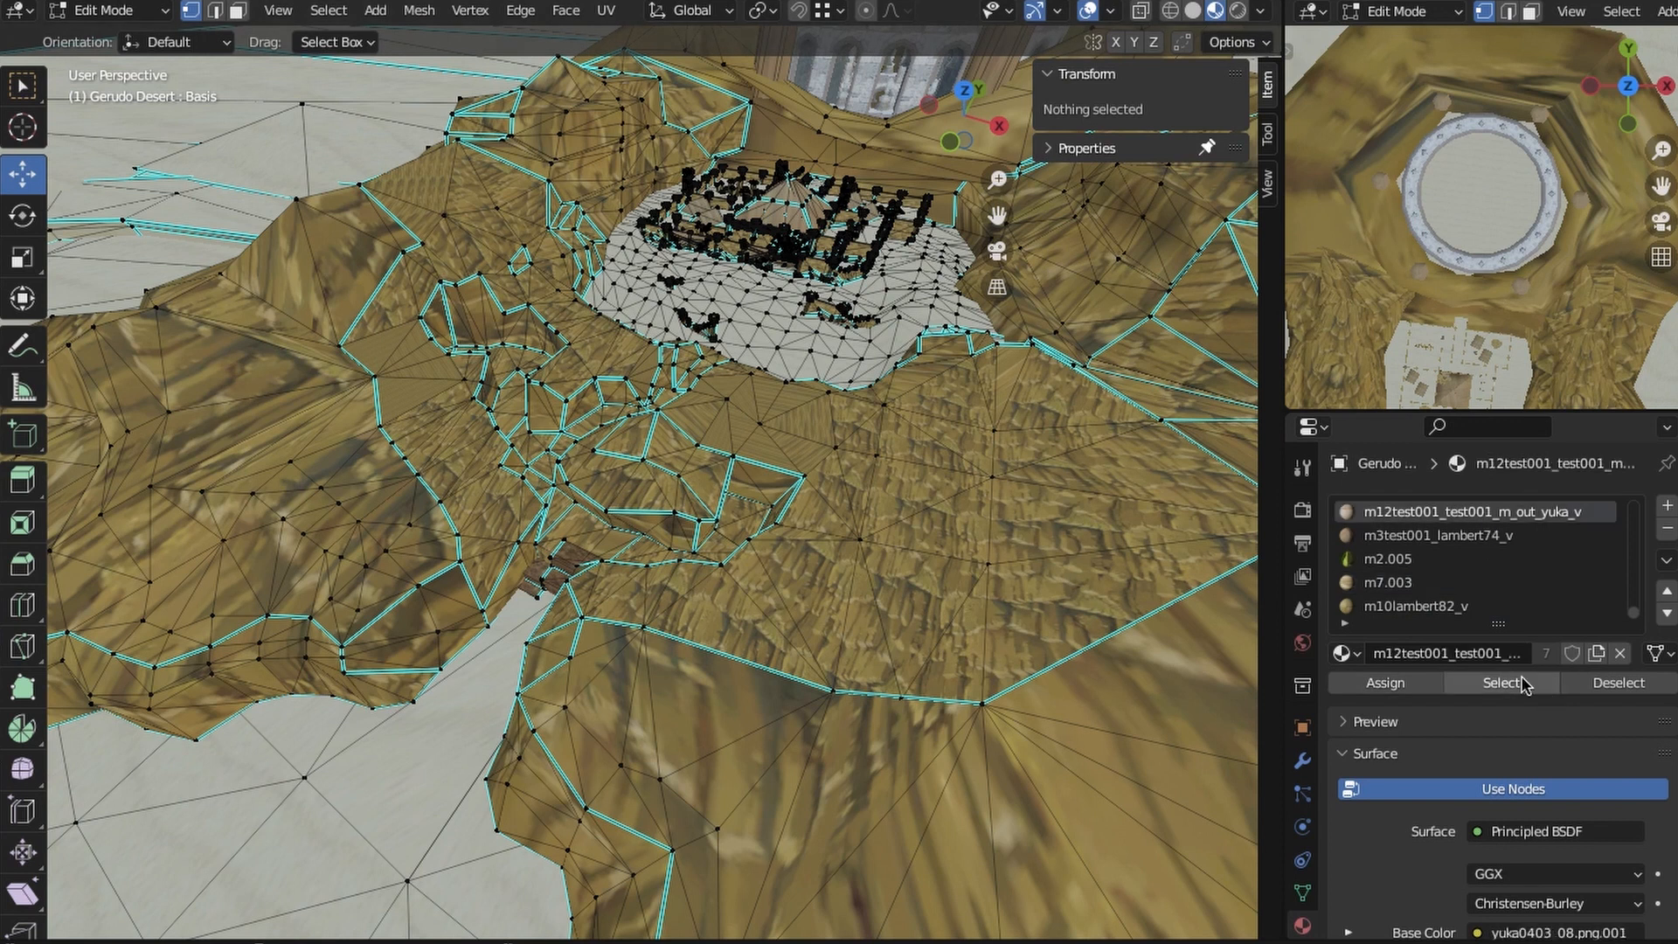
{"action": "left_click_drag", "start_coordinate": [1633, 611], "coordinate": [1633, 600]}
{"action": "left_click", "coordinate": [1451, 557]}
{"action": "left_click", "coordinate": [1539, 681]}
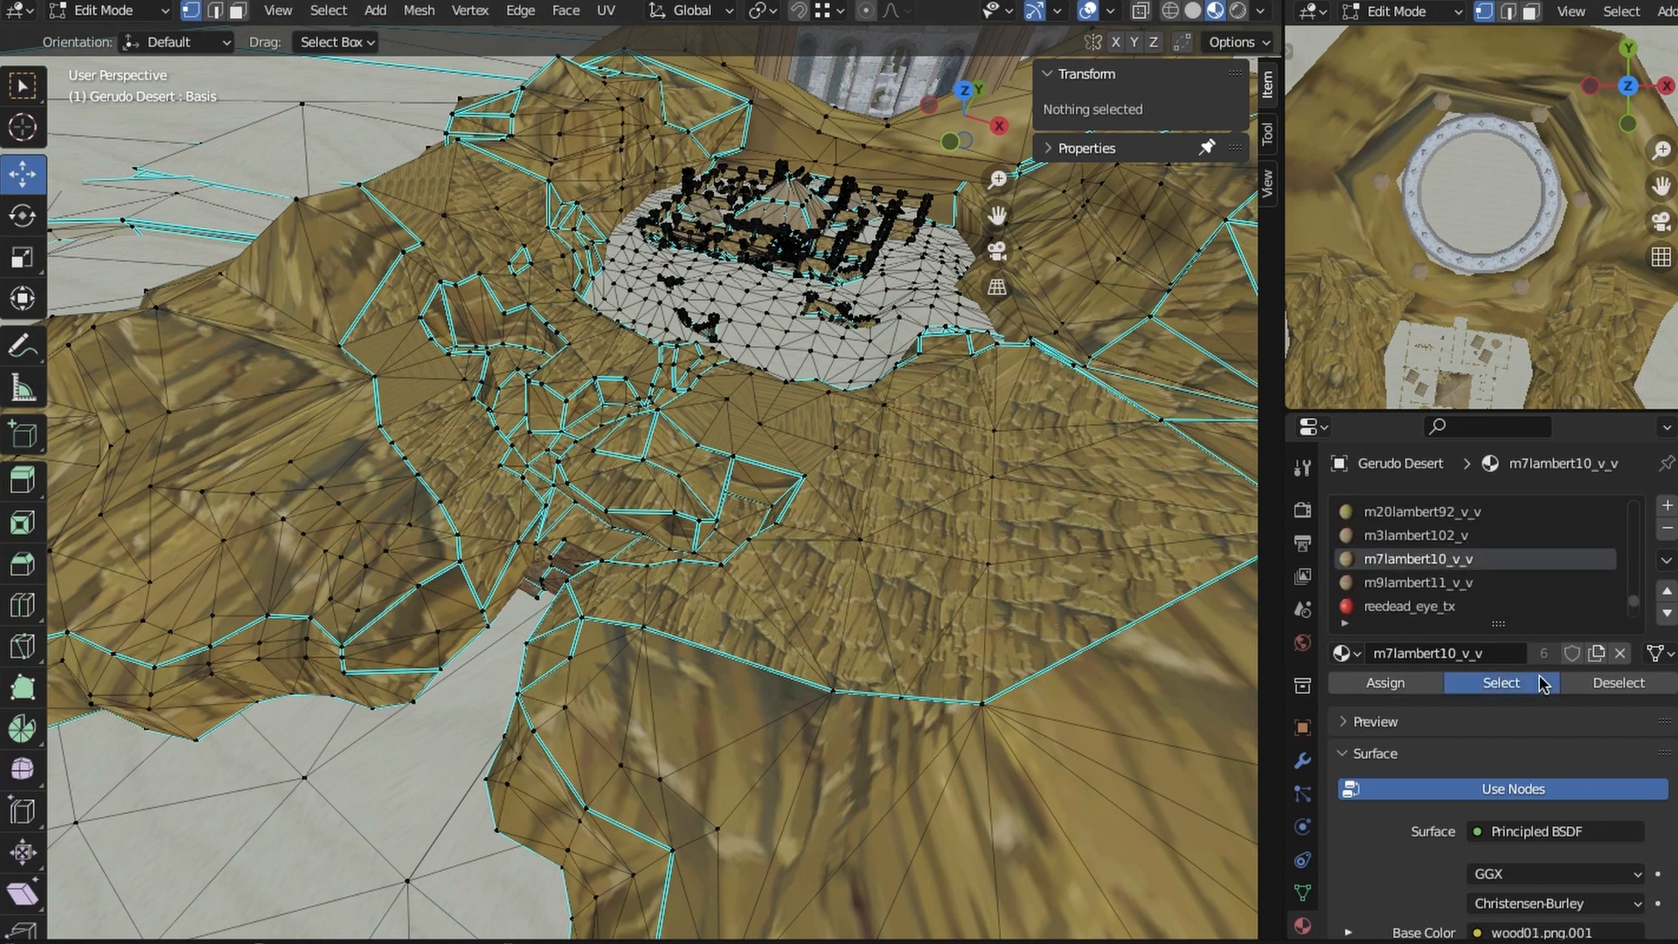
{"action": "middle_click_drag", "start_coordinate": [954, 550], "coordinate": [1027, 543]}
- Try the lambert15_v material, make test_lambert8_v the active slot instead, check its assigned sand faces, and clear that selection
{"action": "left_click_drag", "start_coordinate": [1632, 603], "coordinate": [1641, 483]}
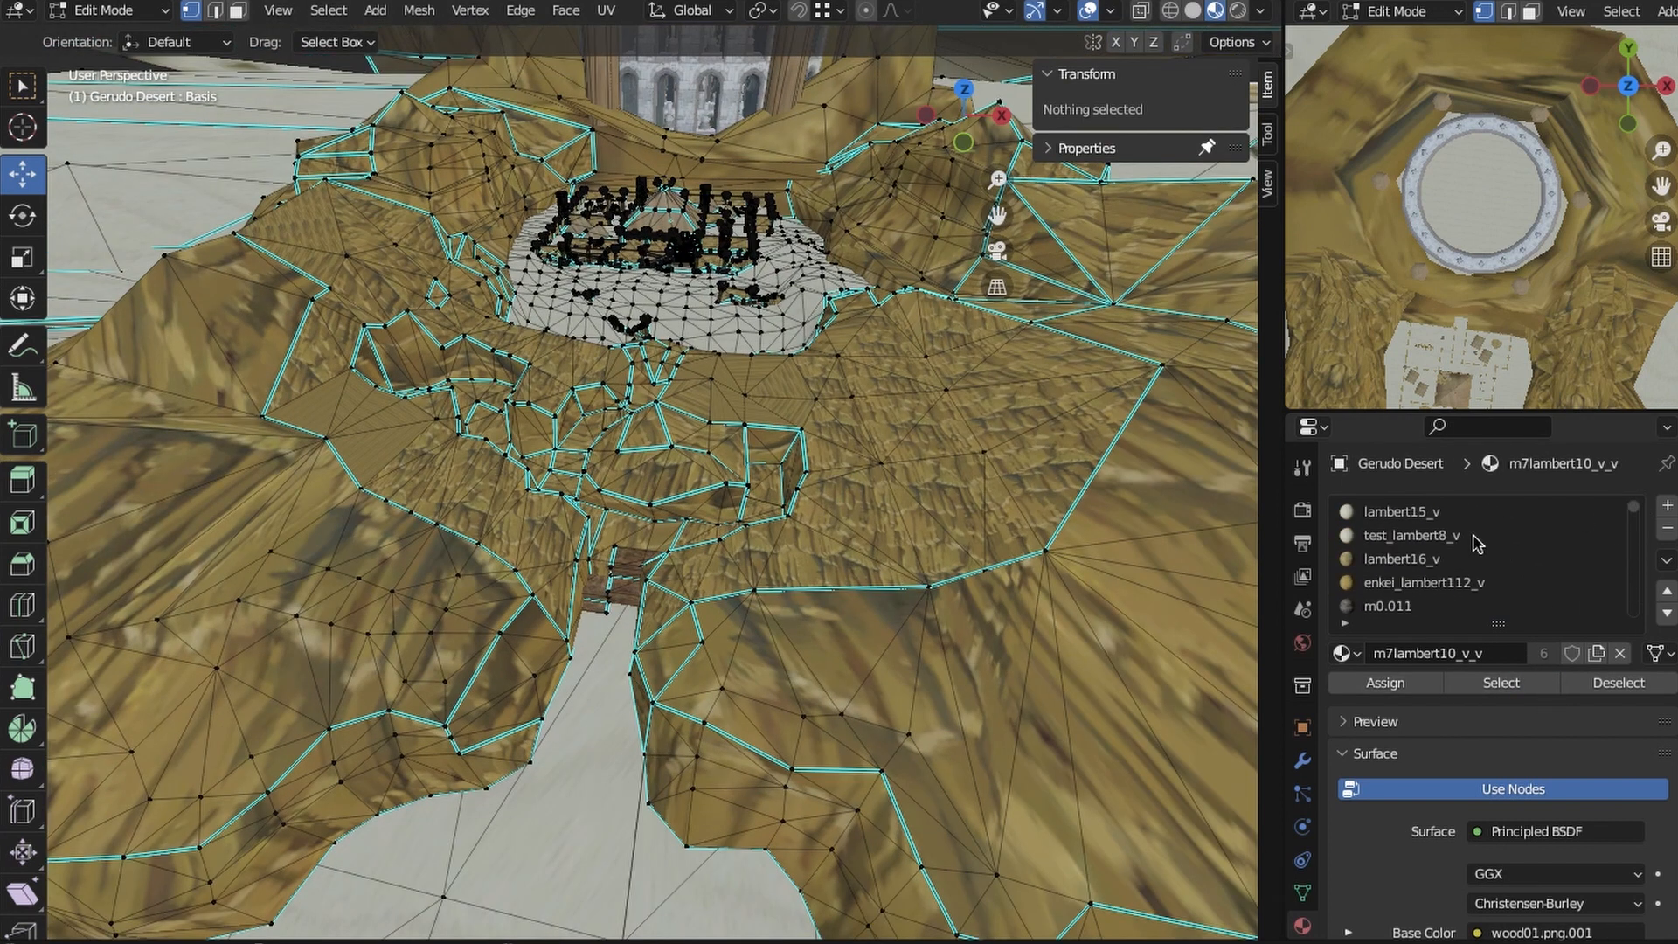
{"action": "left_click", "coordinate": [1451, 513]}
{"action": "left_click", "coordinate": [1500, 690]}
{"action": "scroll", "coordinate": [1136, 665], "scroll_direction": "down", "scroll_amount": 2}
{"action": "left_click", "coordinate": [1451, 536]}
{"action": "left_click", "coordinate": [1504, 683]}
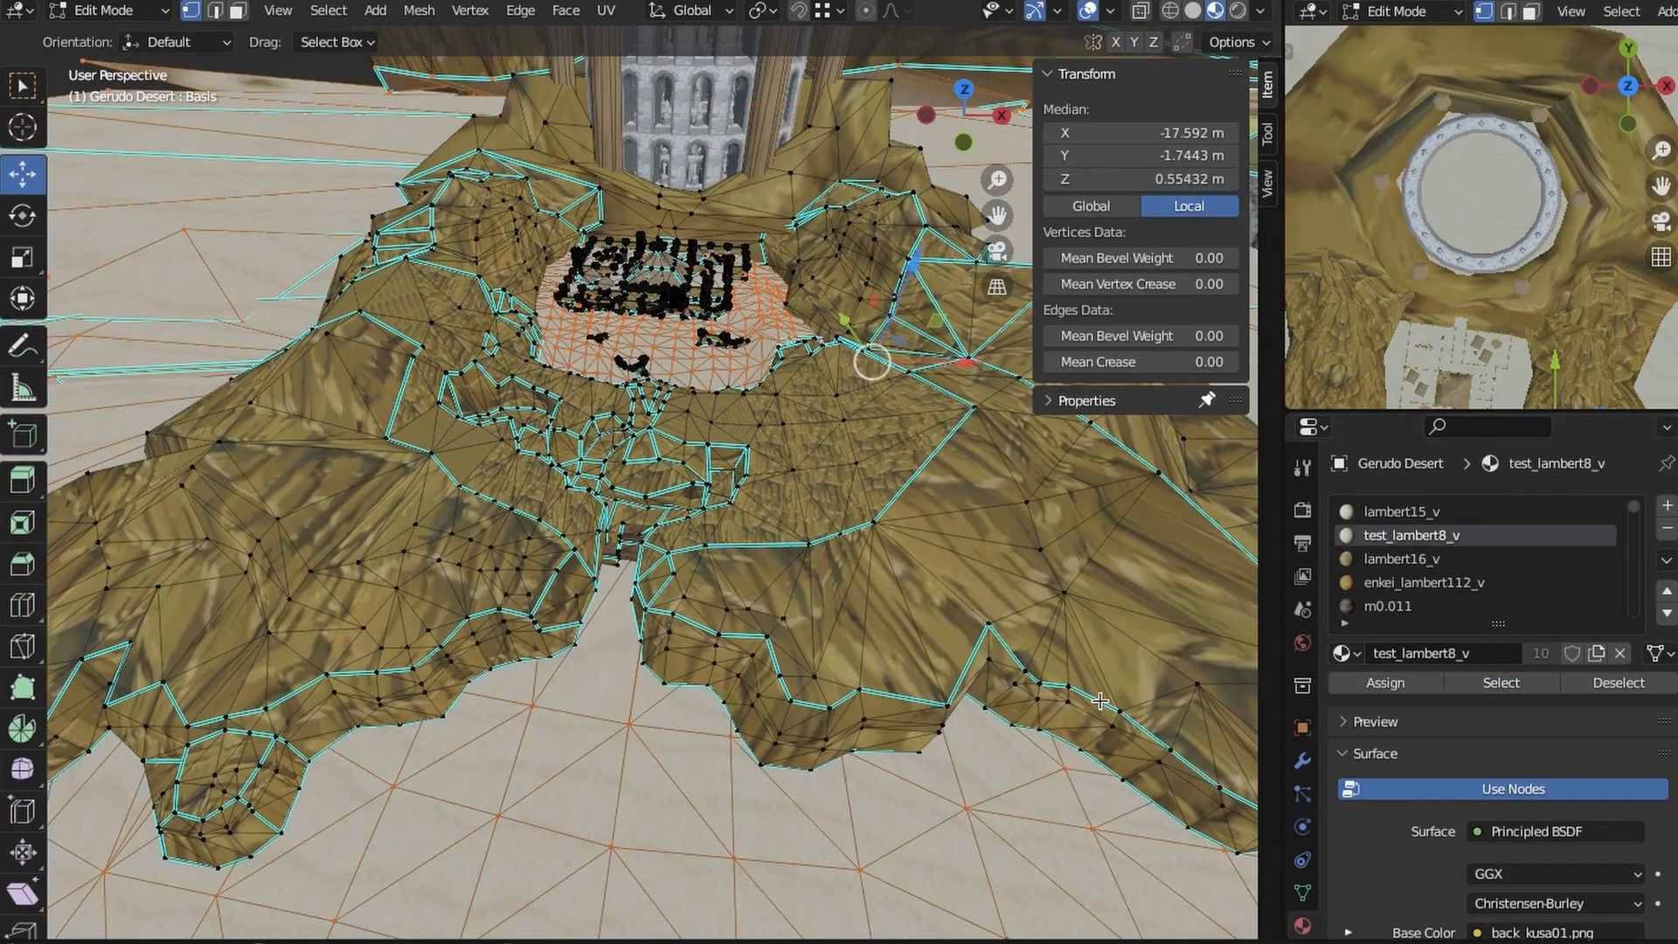
{"action": "left_click", "coordinate": [1010, 694]}
- Select the corner vertices of the narrow cliff passage's floor section directly above the stone steps
{"action": "scroll", "coordinate": [1008, 693], "scroll_direction": "up", "scroll_amount": 1}
{"action": "scroll", "coordinate": [1008, 693], "scroll_direction": "up", "scroll_amount": 8}
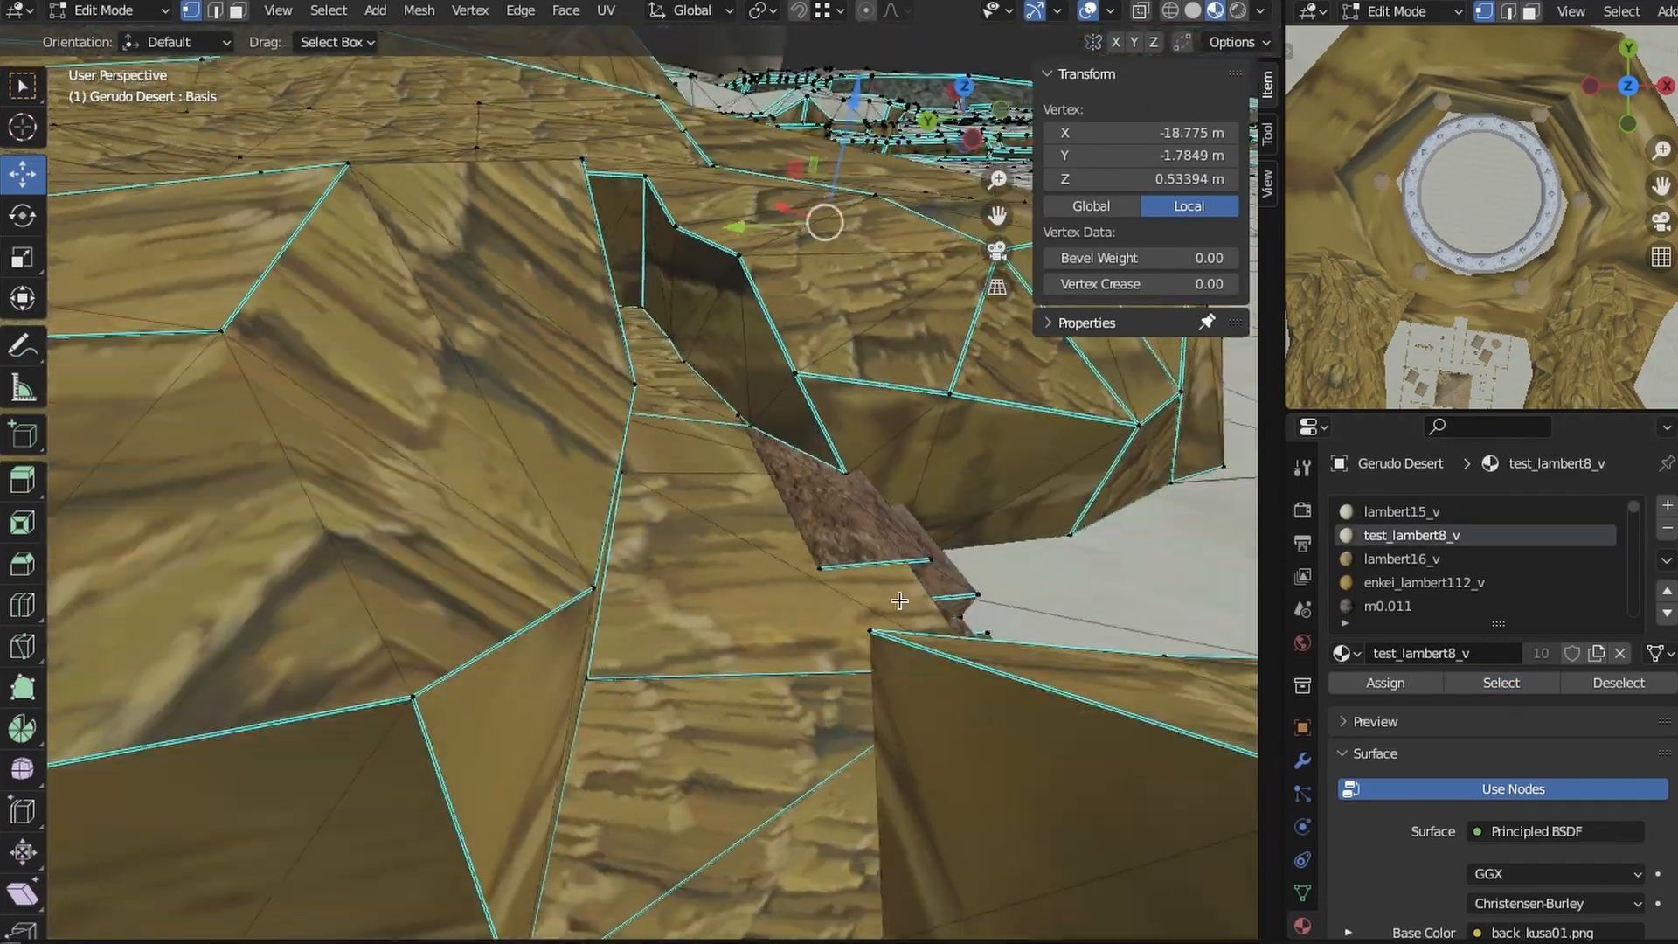
{"action": "scroll", "coordinate": [899, 600], "scroll_direction": "up", "scroll_amount": 2}
{"action": "middle_click_drag", "start_coordinate": [899, 600], "coordinate": [787, 621]}
{"action": "scroll", "coordinate": [769, 524], "scroll_direction": "up", "scroll_amount": 2}
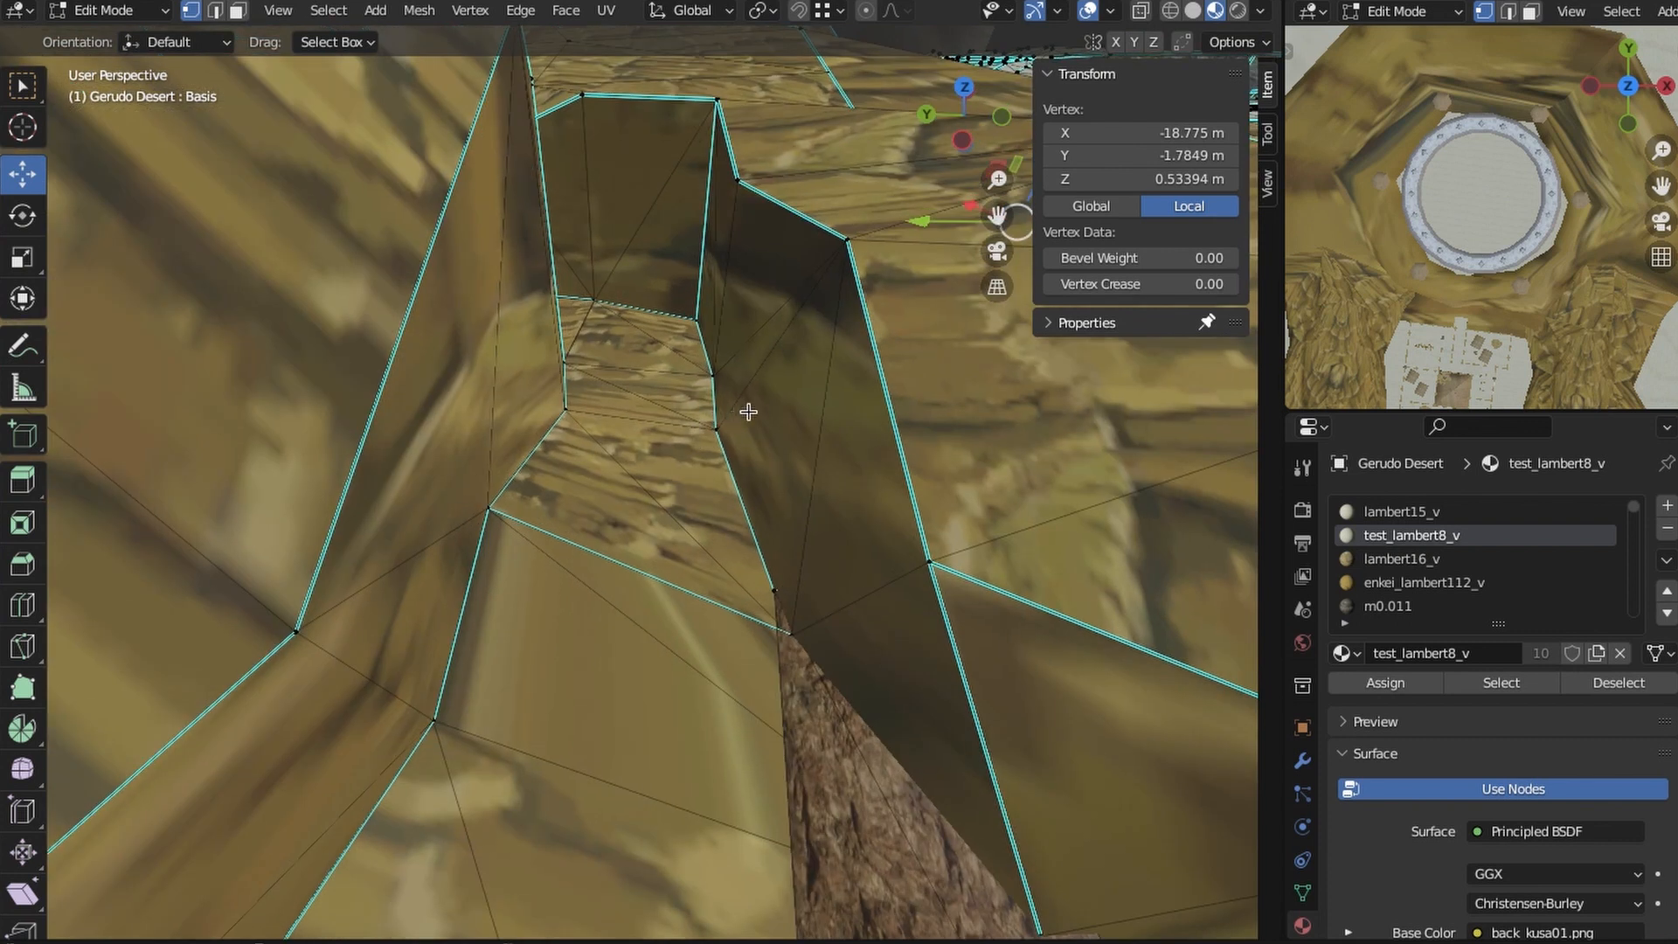
{"action": "left_click", "coordinate": [730, 441]}
{"action": "left_click", "coordinate": [490, 524], "text": "shift"}
{"action": "key", "text": "ctrl+z"}
{"action": "left_click", "coordinate": [798, 625], "text": "shift"}
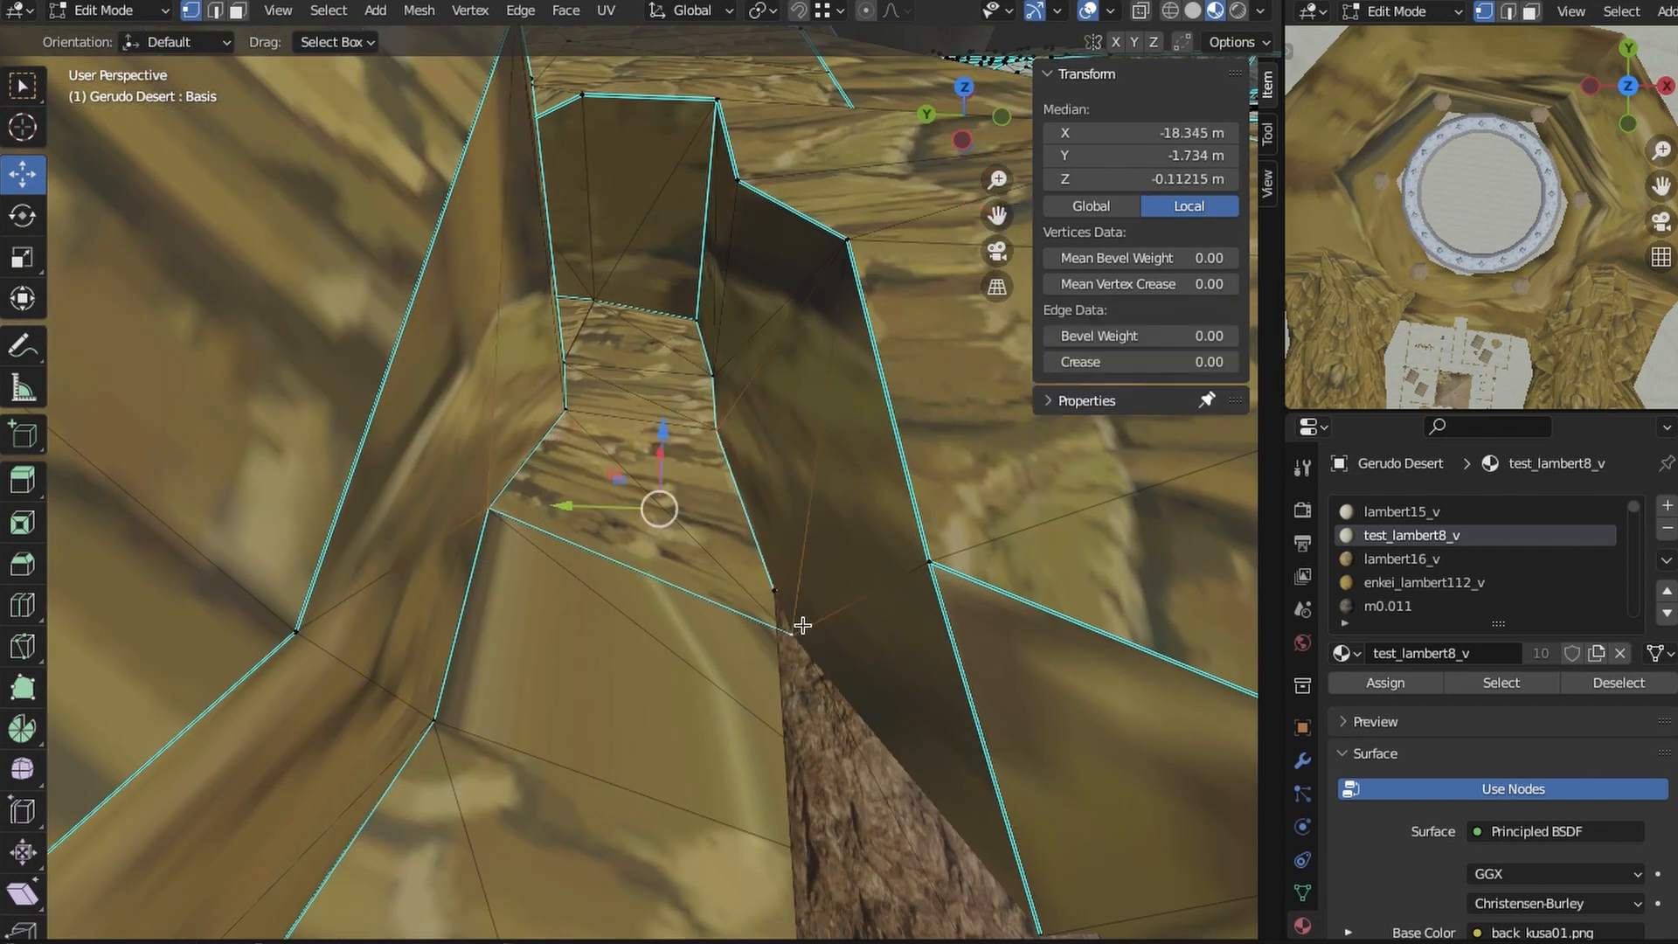
{"action": "middle_click_drag", "start_coordinate": [809, 584], "coordinate": [812, 610]}
{"action": "scroll", "coordinate": [808, 608], "scroll_direction": "up", "scroll_amount": 2}
{"action": "left_click", "coordinate": [631, 463], "text": "shift"}
- Refine the floor section's vertex selection in wireframe and assign the test_lambert8_v sand material to it in material preview
{"action": "key", "text": "z"}
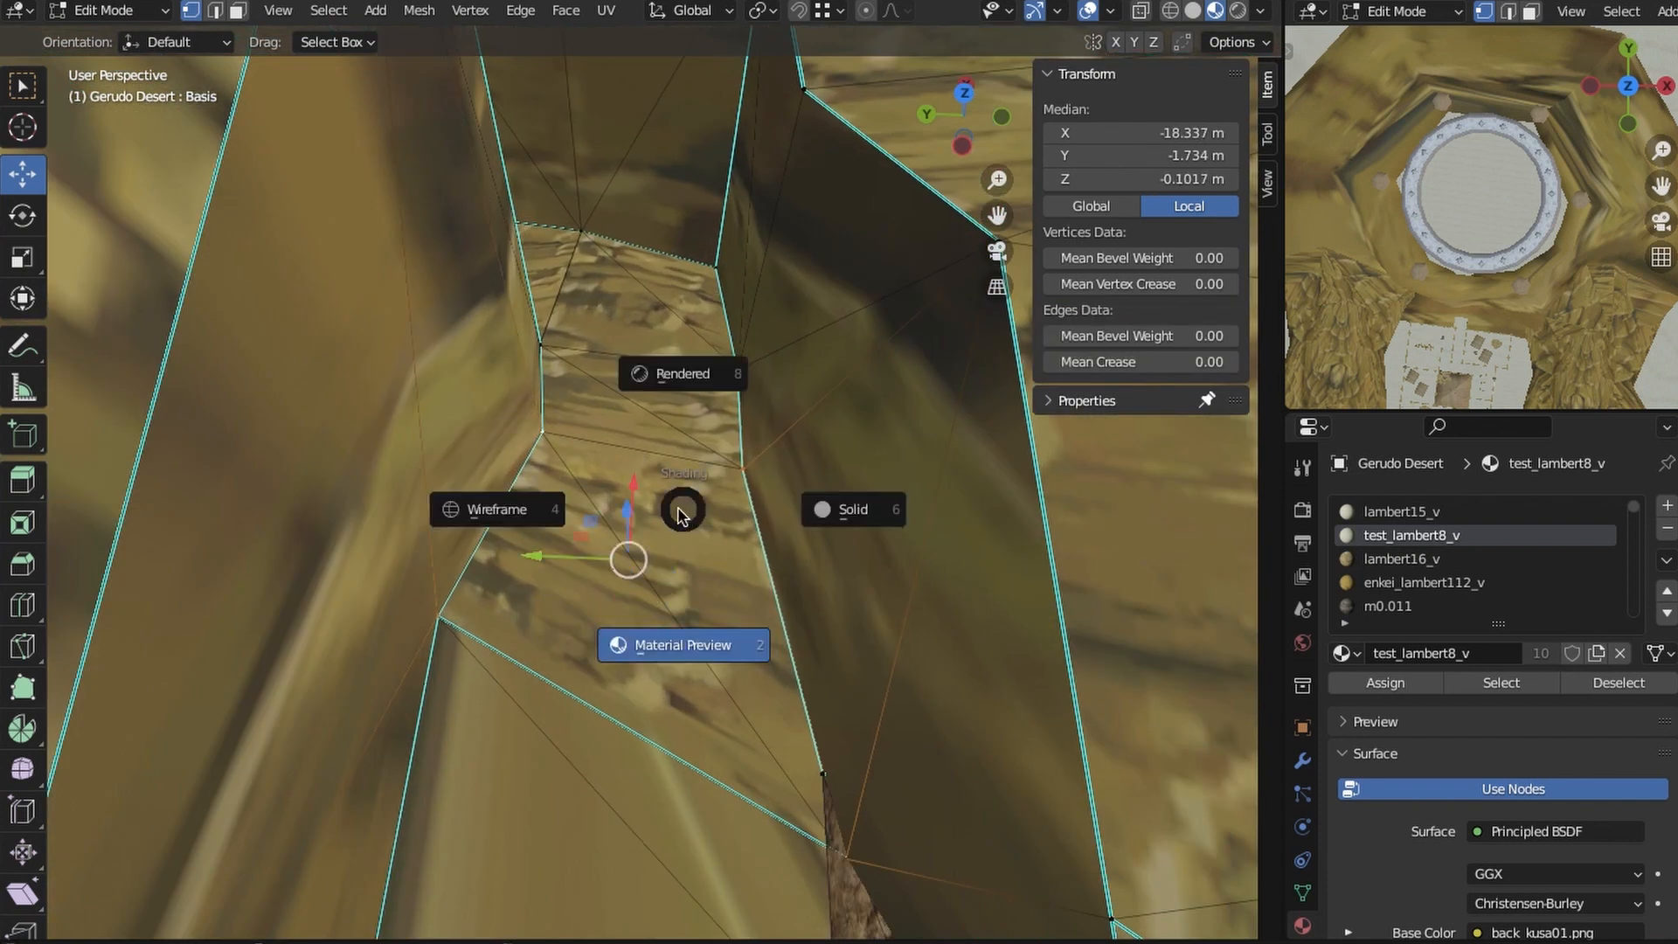
{"action": "left_click", "coordinate": [642, 529]}
{"action": "left_click_drag", "start_coordinate": [495, 411], "coordinate": [879, 530], "text": "shift"}
{"action": "left_click_drag", "start_coordinate": [412, 595], "coordinate": [472, 651], "text": "shift"}
{"action": "middle_click_drag", "start_coordinate": [887, 854], "coordinate": [854, 824]}
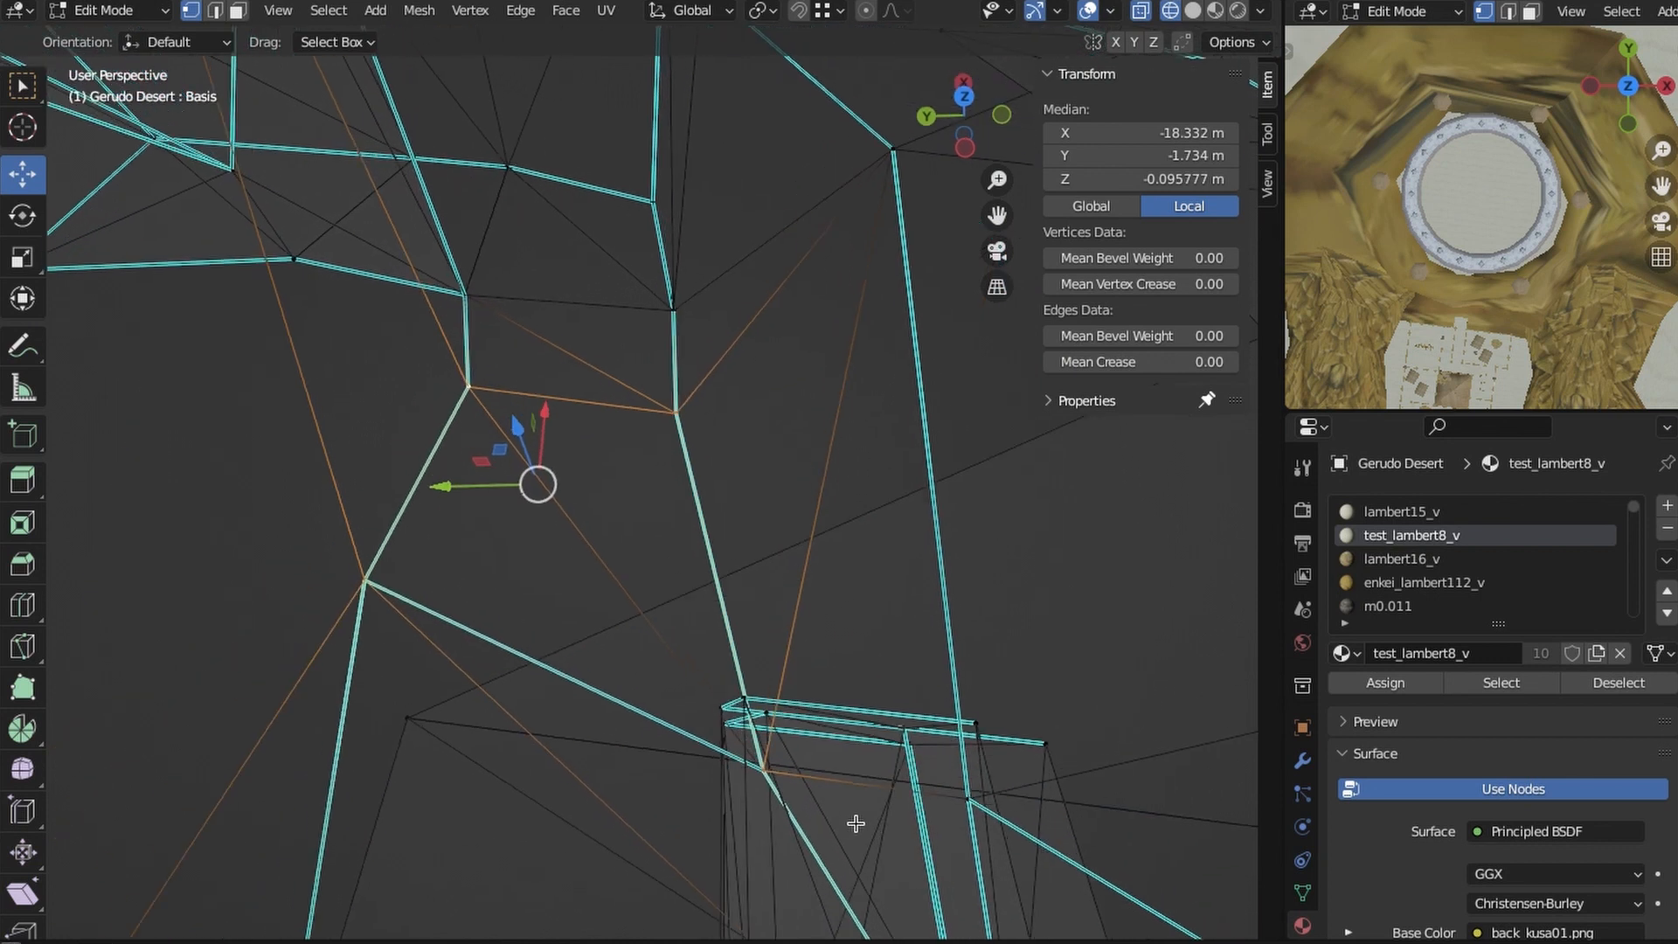
{"action": "left_click_drag", "start_coordinate": [758, 767], "coordinate": [791, 794], "text": "shift"}
{"action": "key", "text": "z"}
{"action": "left_click", "coordinate": [786, 692]}
{"action": "left_click", "coordinate": [1385, 682]}
- Select the passage floor's next faces up to its far end in wireframe, assign test_lambert8_v to them, and return to material preview
{"action": "middle_click_drag", "start_coordinate": [785, 402], "coordinate": [772, 391]}
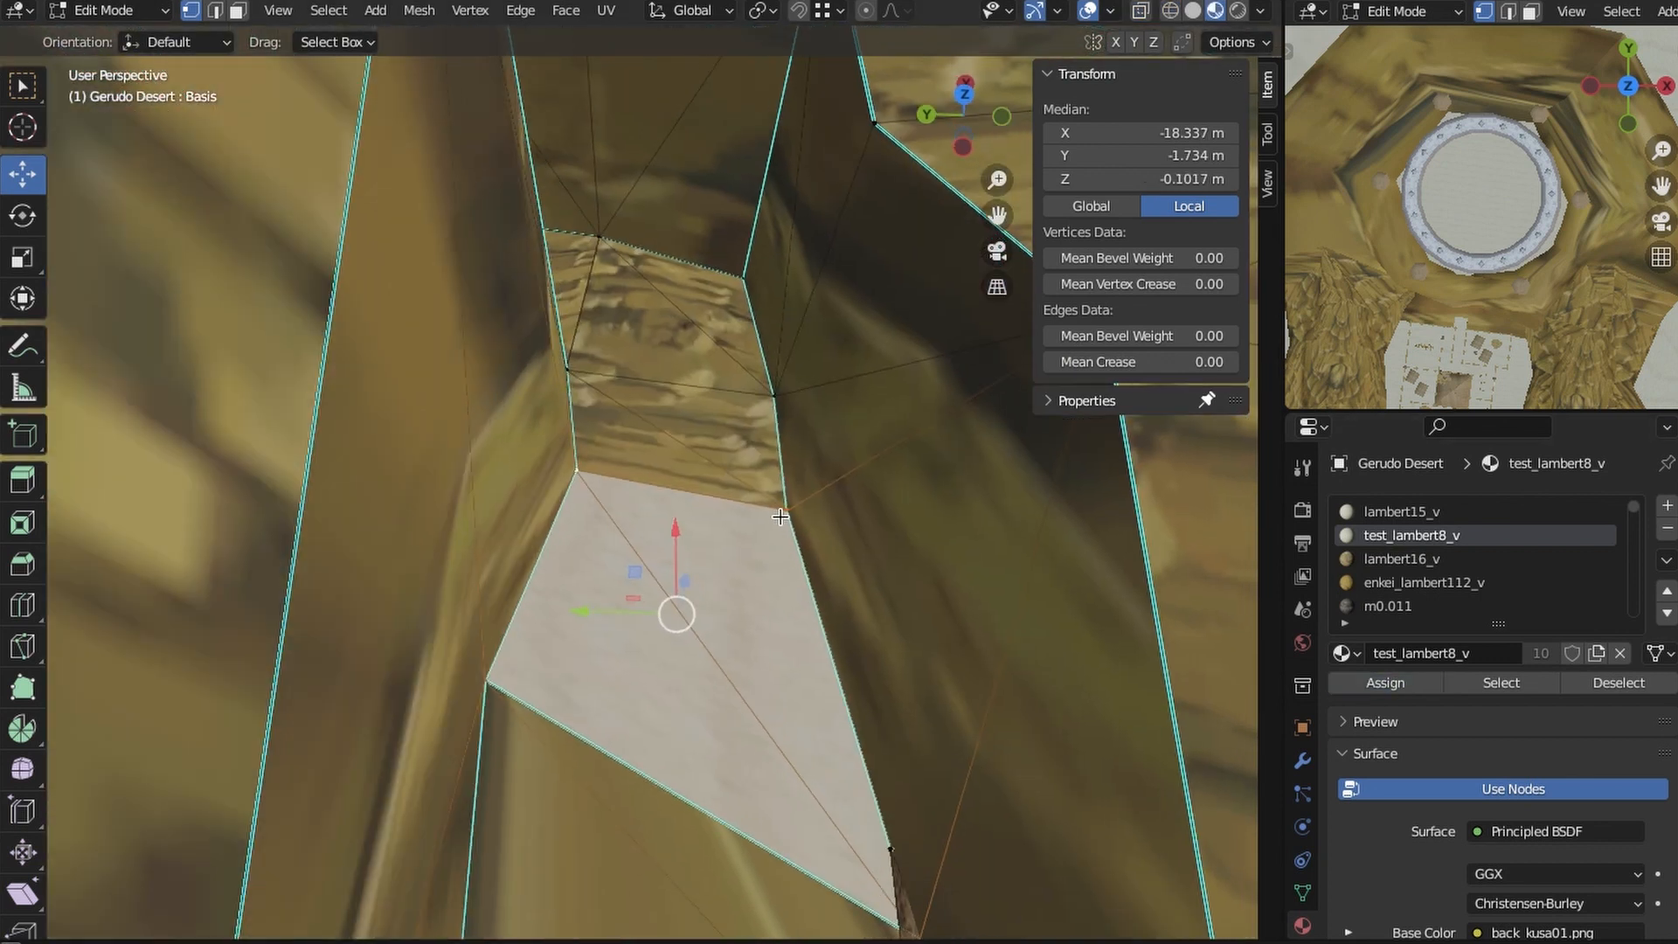
{"action": "key", "text": "z"}
{"action": "left_click", "coordinate": [546, 340]}
{"action": "left_click_drag", "start_coordinate": [539, 338], "coordinate": [861, 557]}
{"action": "left_click_drag", "start_coordinate": [779, 256], "coordinate": [713, 340], "text": "shift"}
{"action": "left_click_drag", "start_coordinate": [669, 189], "coordinate": [530, 295], "text": "shift"}
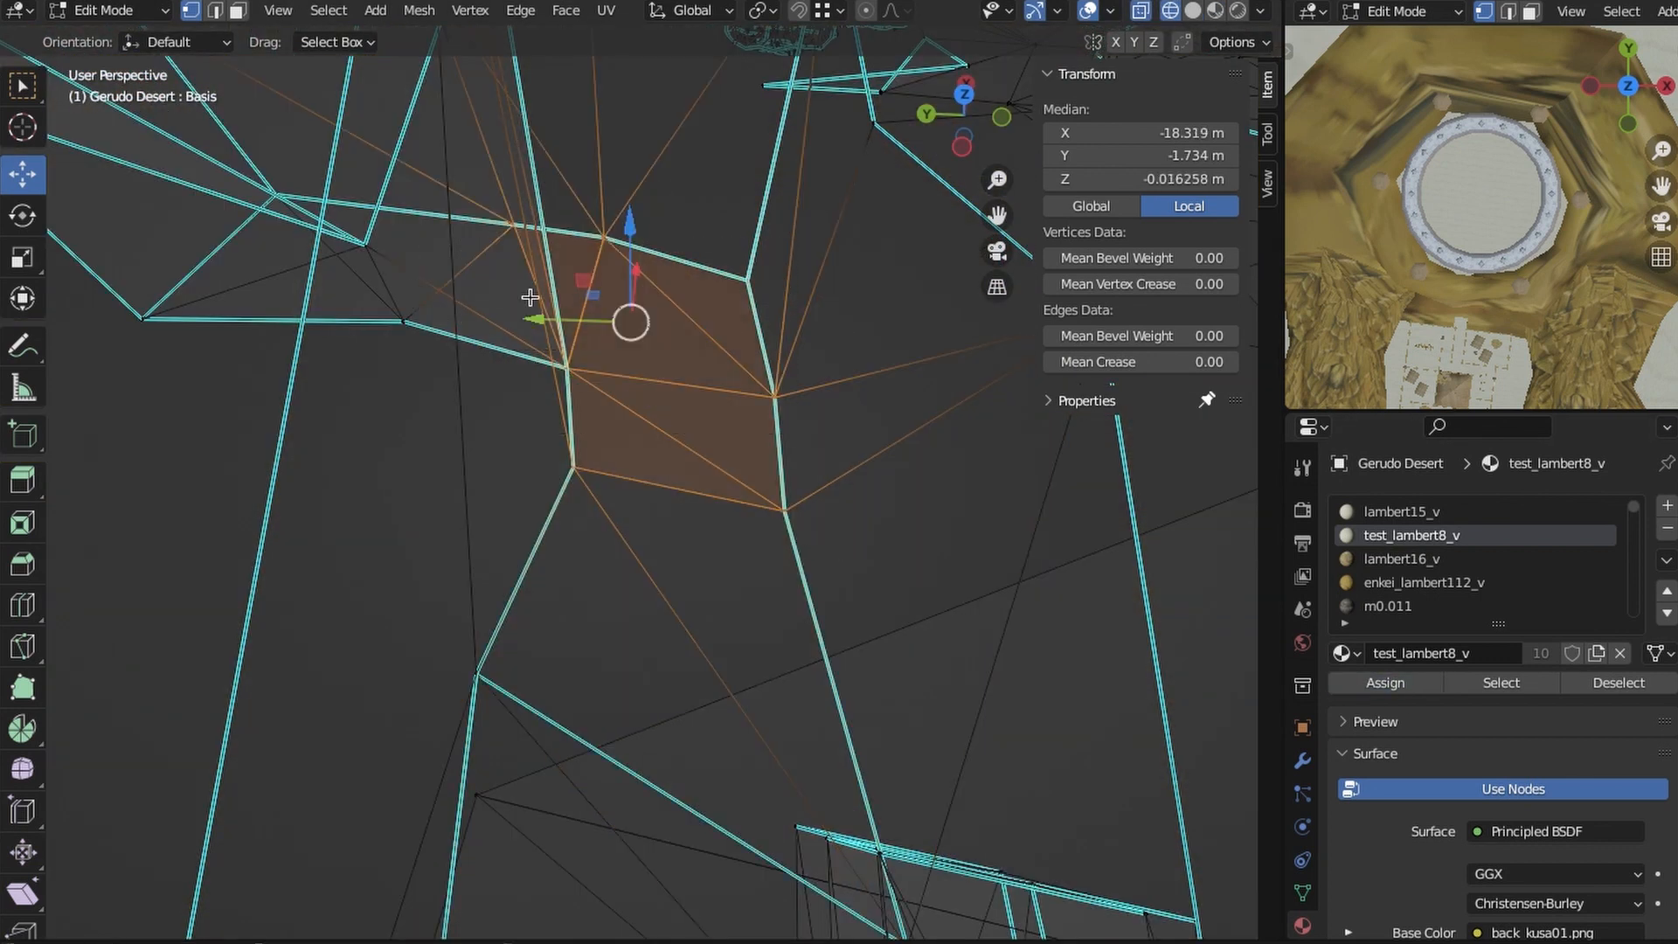
{"action": "left_click_drag", "start_coordinate": [540, 214], "coordinate": [345, 338], "text": "shift"}
{"action": "middle_click_drag", "start_coordinate": [410, 351], "coordinate": [789, 605], "text": "shift"}
{"action": "middle_click_drag", "start_coordinate": [789, 605], "coordinate": [594, 642]}
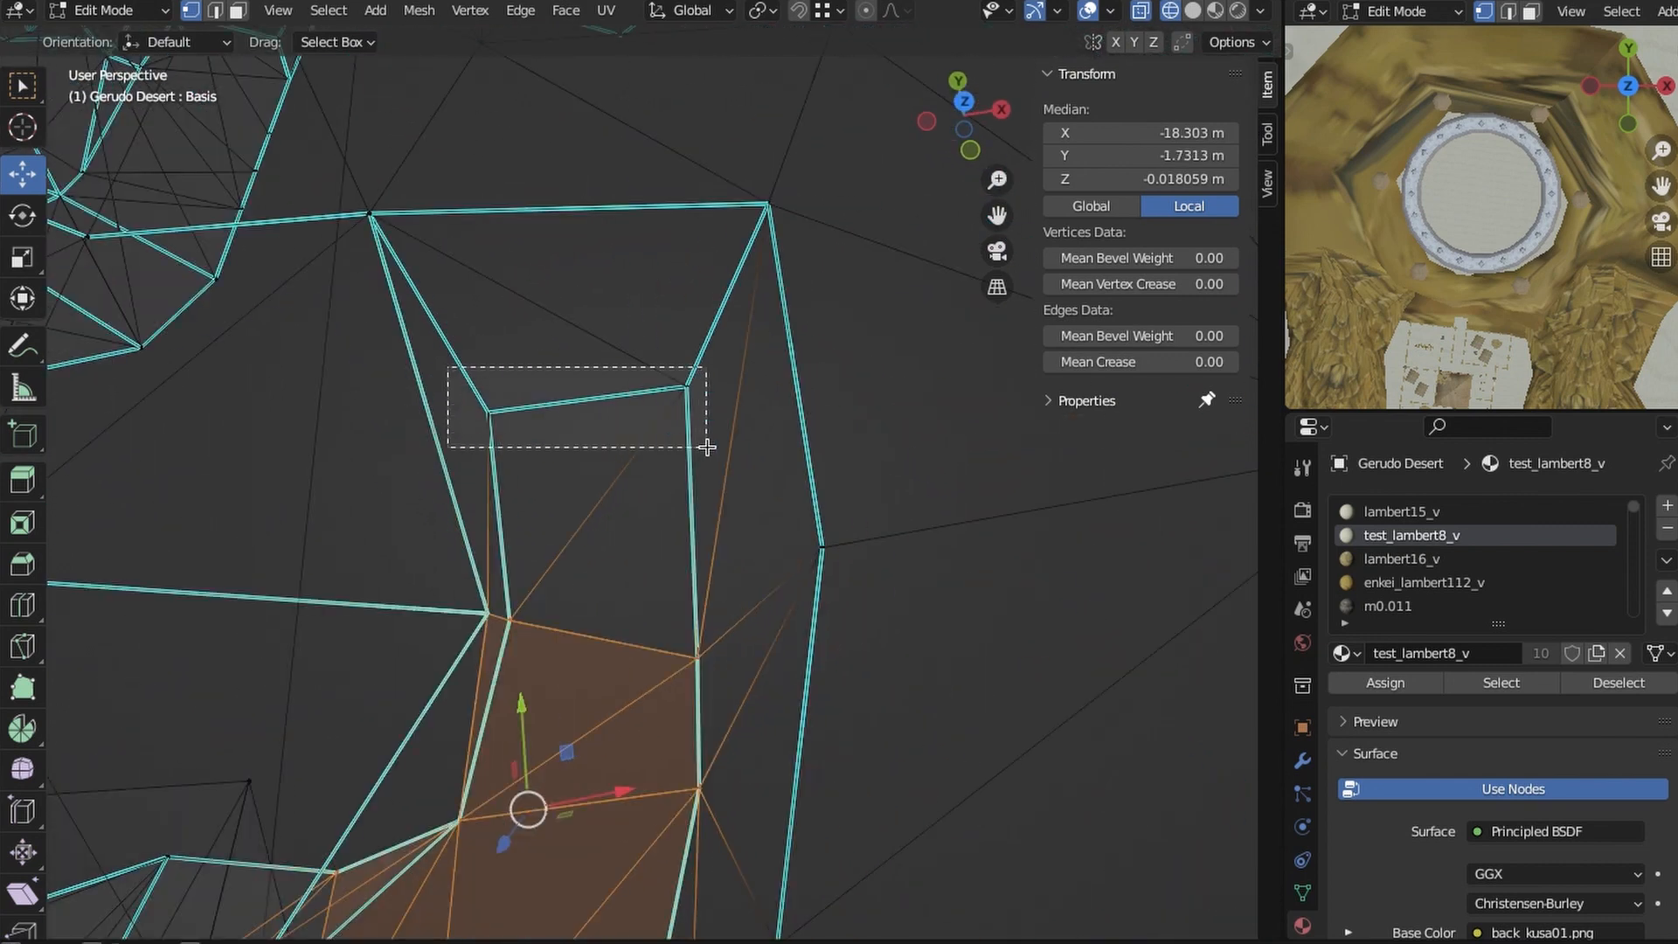
{"action": "left_click_drag", "start_coordinate": [706, 448], "coordinate": [710, 450], "text": "shift"}
{"action": "left_click", "coordinate": [1388, 684]}
{"action": "middle_click_drag", "start_coordinate": [584, 681], "coordinate": [712, 580], "text": "shift"}
{"action": "key", "text": "z"}
{"action": "left_click", "coordinate": [695, 657]}
- Examine the floor beyond the stone steps in material preview, switch to wireframe, and frame the cliff passage in the second viewport
{"action": "middle_click_drag", "start_coordinate": [692, 668], "coordinate": [595, 700]}
{"action": "scroll", "coordinate": [585, 694], "scroll_direction": "down", "scroll_amount": 4}
{"action": "mouse_move", "coordinate": [367, 638]}
{"action": "middle_mouse_down", "text": "shift"}
{"action": "mouse_move", "coordinate": [882, 665]}
{"action": "mouse_move", "coordinate": [824, 641]}
{"action": "middle_mouse_up", "text": "shift"}
{"action": "mouse_move", "coordinate": [787, 455]}
{"action": "middle_mouse_down", "text": "shift"}
{"action": "mouse_move", "coordinate": [768, 614]}
{"action": "mouse_move", "coordinate": [821, 537]}
{"action": "middle_mouse_up", "text": "shift"}
{"action": "middle_click_drag", "start_coordinate": [826, 691], "coordinate": [782, 636]}
{"action": "key", "text": "z"}
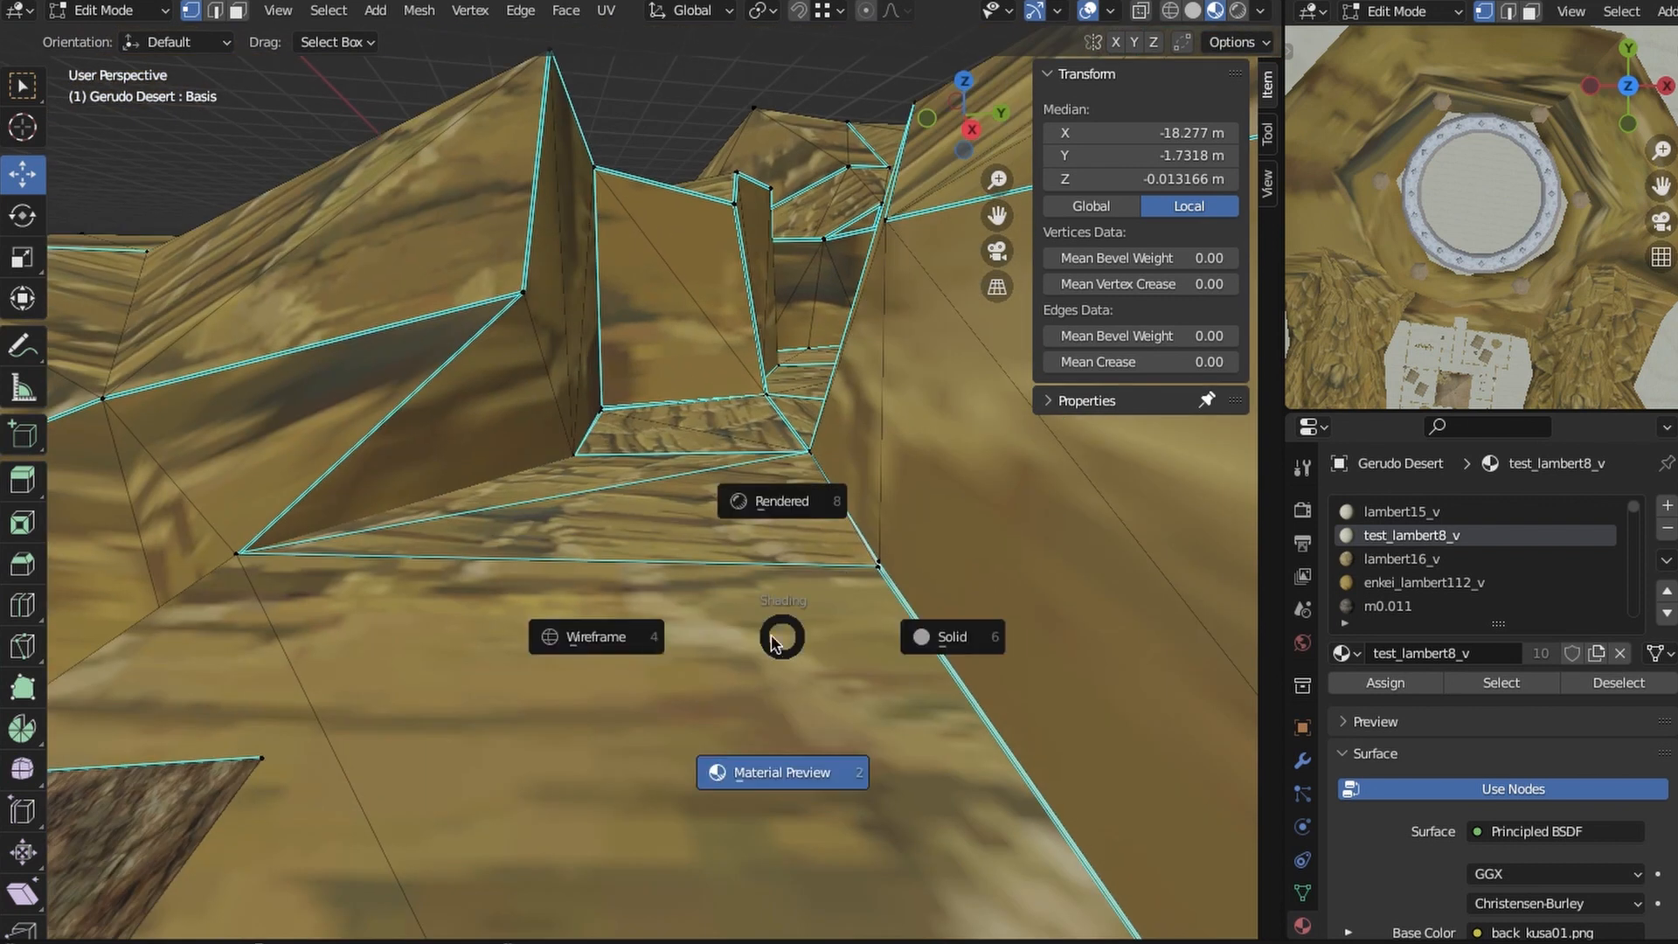
{"action": "left_click", "coordinate": [647, 582]}
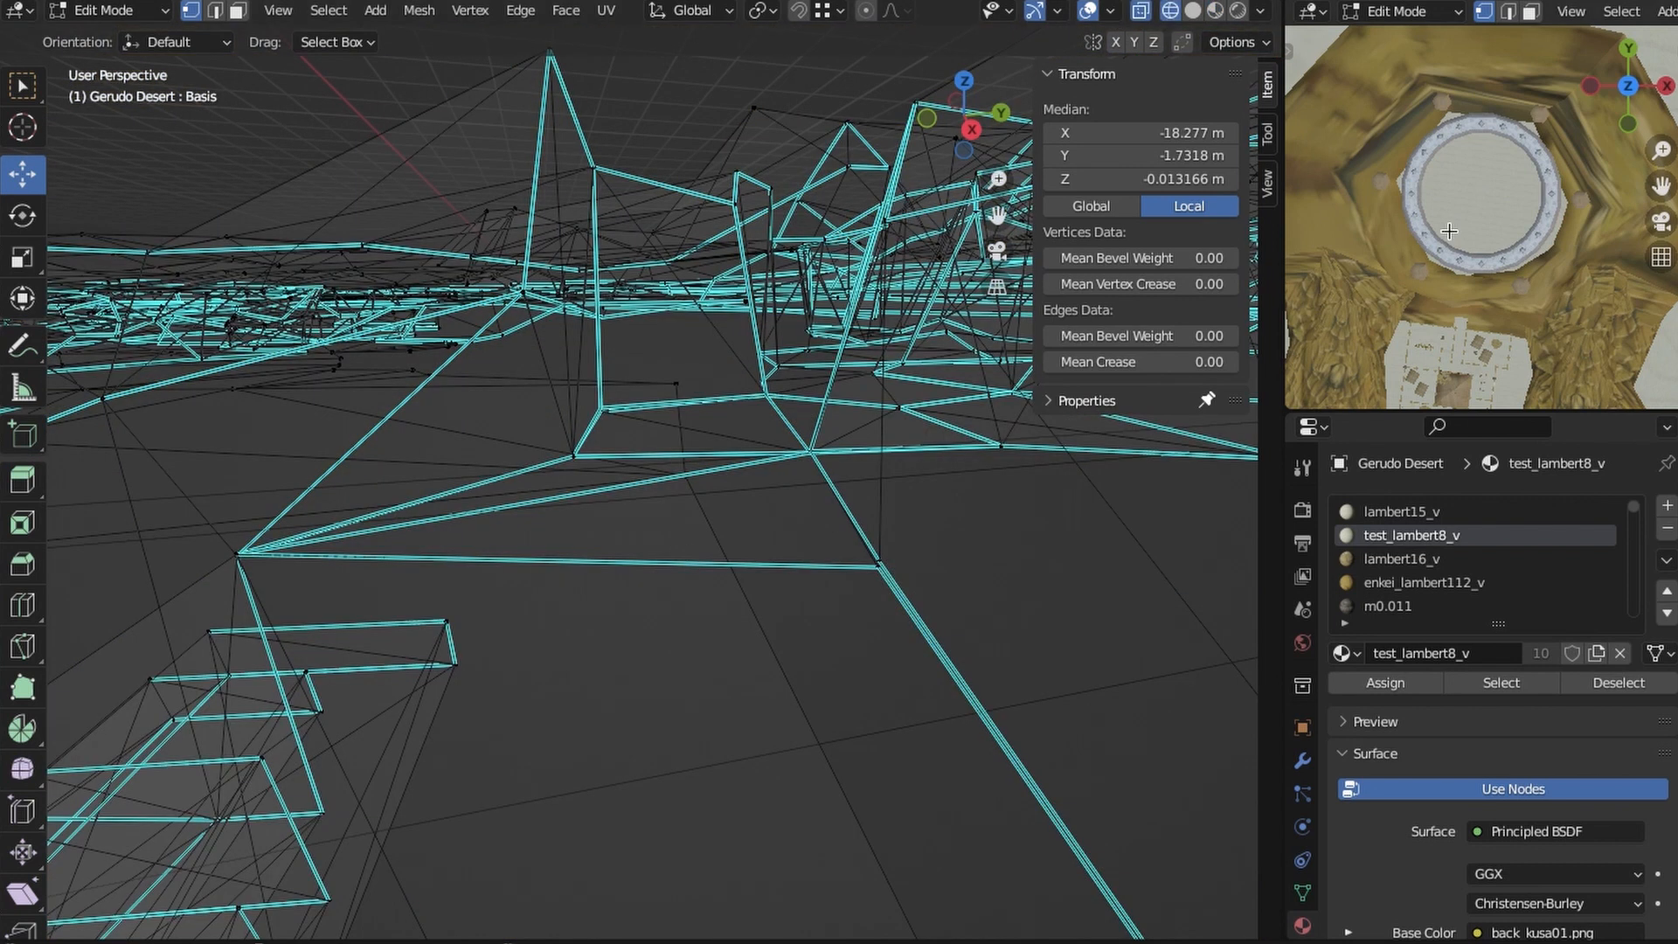
{"action": "scroll", "coordinate": [1449, 231], "scroll_direction": "down", "scroll_amount": 3}
{"action": "middle_click_drag", "start_coordinate": [1477, 315], "coordinate": [1463, 199], "text": "shift"}
{"action": "scroll", "coordinate": [1463, 199], "scroll_direction": "up", "scroll_amount": 3}
{"action": "middle_click_drag", "start_coordinate": [1477, 349], "coordinate": [1596, 196], "text": "shift"}
{"action": "scroll", "coordinate": [1599, 315], "scroll_direction": "up", "scroll_amount": 3}
{"action": "middle_click_drag", "start_coordinate": [1660, 316], "coordinate": [1550, 299], "text": "shift"}
{"action": "scroll", "coordinate": [1599, 316], "scroll_direction": "up", "scroll_amount": 1}
- Box-select the two floor vertices beside the top of the stone steps in wireframe and undo the wrongly added extra vertices
{"action": "key", "text": "z"}
{"action": "left_click", "coordinate": [722, 578]}
{"action": "middle_click_drag", "start_coordinate": [699, 572], "coordinate": [694, 579]}
{"action": "key", "text": "z"}
{"action": "left_click", "coordinate": [516, 581]}
{"action": "left_click_drag", "start_coordinate": [192, 511], "coordinate": [737, 573]}
{"action": "left_click_drag", "start_coordinate": [944, 595], "coordinate": [801, 542], "text": "shift"}
{"action": "left_click_drag", "start_coordinate": [517, 405], "coordinate": [830, 478], "text": "shift"}
{"action": "middle_click_drag", "start_coordinate": [809, 476], "coordinate": [782, 542]}
{"action": "key", "text": "ctrl+z"}
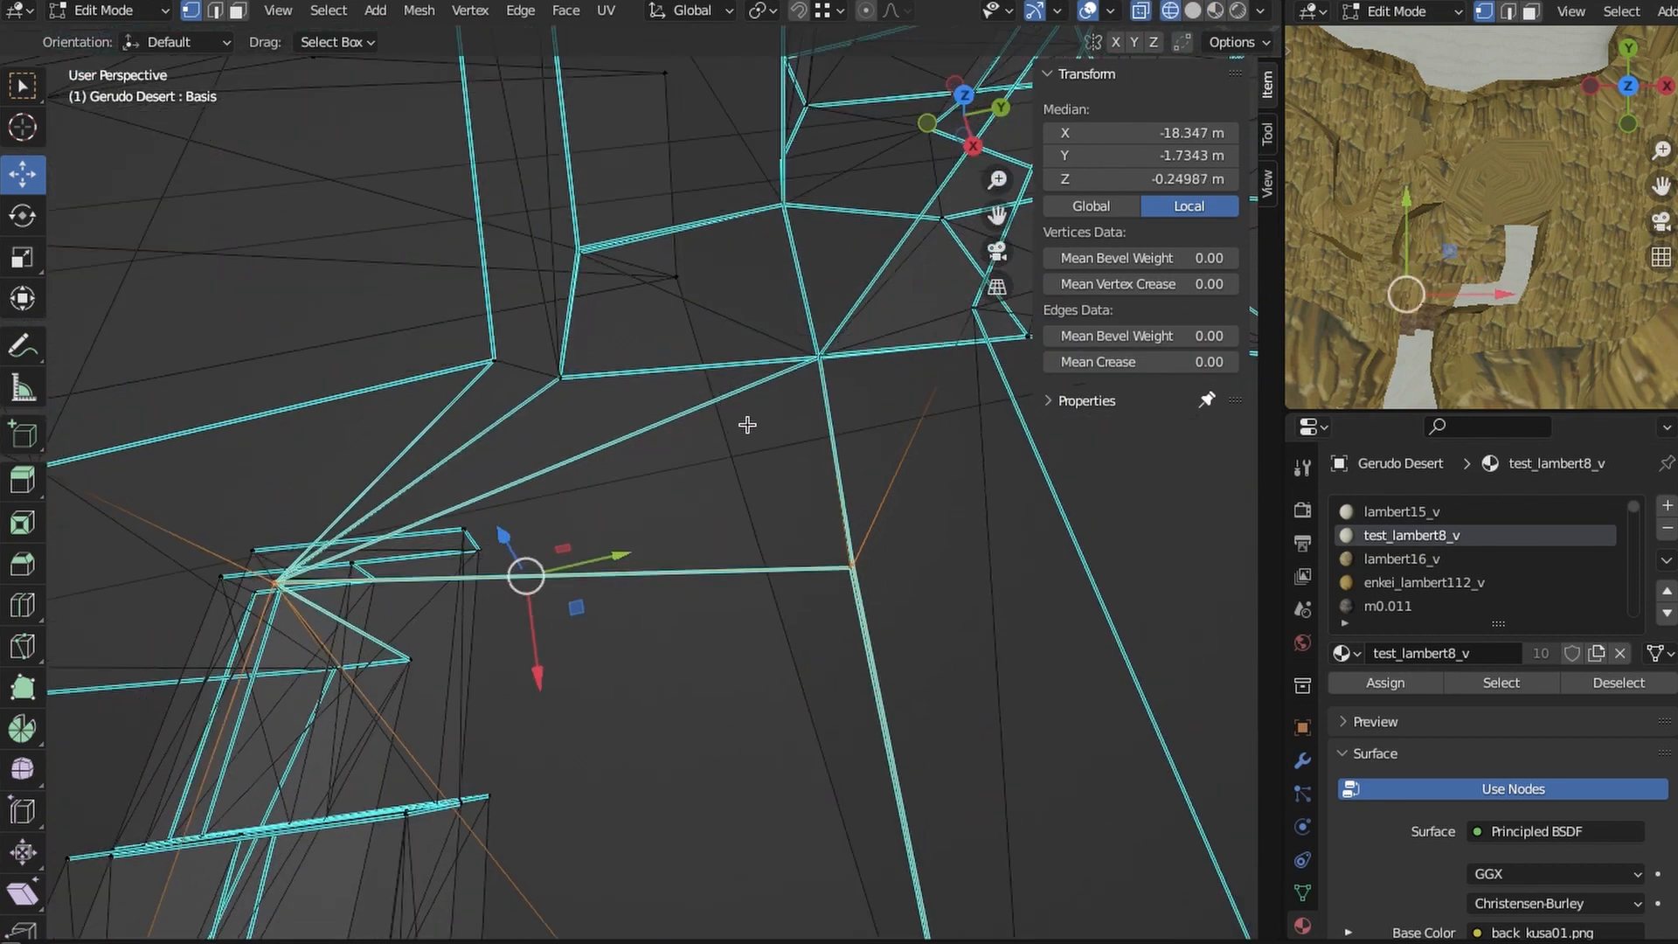
- Extend the selection to the next floor vertices just beyond the stone steps and compare them with the textured floor in material preview
{"action": "middle_click_drag", "start_coordinate": [747, 424], "coordinate": [752, 446]}
{"action": "left_click_drag", "start_coordinate": [536, 318], "coordinate": [929, 420], "text": "shift"}
{"action": "mouse_move", "coordinate": [839, 433]}
{"action": "middle_mouse_down", "text": "shift"}
{"action": "mouse_move", "coordinate": [731, 629]}
{"action": "mouse_move", "coordinate": [797, 464]}
{"action": "mouse_move", "coordinate": [802, 535]}
{"action": "middle_mouse_up", "text": "shift"}
{"action": "scroll", "coordinate": [730, 629], "scroll_direction": "up", "scroll_amount": 3}
{"action": "left_click_drag", "start_coordinate": [448, 462], "coordinate": [641, 510], "text": "shift"}
{"action": "left_click_drag", "start_coordinate": [702, 247], "coordinate": [893, 362], "text": "shift"}
{"action": "middle_click_drag", "start_coordinate": [874, 371], "coordinate": [626, 506], "text": "shift"}
{"action": "key", "text": "z"}
{"action": "left_click", "coordinate": [620, 638]}
{"action": "mouse_move", "coordinate": [638, 634]}
{"action": "middle_mouse_down"}
{"action": "mouse_move", "coordinate": [799, 570]}
{"action": "mouse_move", "coordinate": [880, 573]}
{"action": "middle_mouse_up"}
{"action": "scroll", "coordinate": [880, 573], "scroll_direction": "up", "scroll_amount": 1}
- Add the following rows of floor vertices where the western branch begins, then inspect the area in material preview
{"action": "key", "text": "z"}
{"action": "left_click", "coordinate": [698, 574]}
{"action": "left_click_drag", "start_coordinate": [434, 341], "coordinate": [827, 428], "text": "shift"}
{"action": "middle_click_drag", "start_coordinate": [641, 344], "coordinate": [674, 407], "text": "shift"}
{"action": "mouse_move", "coordinate": [431, 255]}
{"action": "left_mouse_down", "text": "shift"}
{"action": "mouse_move", "coordinate": [790, 341]}
{"action": "mouse_move", "coordinate": [709, 249]}
{"action": "left_mouse_up", "text": "shift"}
{"action": "key", "text": "z"}
{"action": "left_click", "coordinate": [856, 523]}
{"action": "mouse_move", "coordinate": [839, 524]}
{"action": "middle_mouse_down"}
{"action": "mouse_move", "coordinate": [646, 376]}
{"action": "mouse_move", "coordinate": [385, 542]}
{"action": "middle_mouse_up"}
{"action": "mouse_move", "coordinate": [874, 624]}
{"action": "middle_mouse_down", "text": "shift"}
{"action": "mouse_move", "coordinate": [700, 685]}
{"action": "mouse_move", "coordinate": [998, 587]}
{"action": "middle_mouse_up", "text": "shift"}
{"action": "mouse_move", "coordinate": [998, 588]}
{"action": "middle_mouse_down", "text": "shift"}
{"action": "mouse_move", "coordinate": [776, 457]}
{"action": "mouse_move", "coordinate": [813, 531]}
{"action": "middle_mouse_up", "text": "shift"}
- Box-select three more floor corners along both walls of the western branch in wireframe and check the section in material preview
{"action": "key", "text": "z"}
{"action": "left_click", "coordinate": [674, 528]}
{"action": "left_click_drag", "start_coordinate": [466, 572], "coordinate": [622, 672], "text": "shift"}
{"action": "left_click_drag", "start_coordinate": [849, 453], "coordinate": [920, 516], "text": "shift"}
{"action": "left_click_drag", "start_coordinate": [791, 775], "coordinate": [867, 832], "text": "shift"}
{"action": "key", "text": "z"}
{"action": "left_click", "coordinate": [900, 681]}
{"action": "mouse_move", "coordinate": [970, 647]}
{"action": "middle_mouse_down"}
{"action": "mouse_move", "coordinate": [853, 606]}
{"action": "mouse_move", "coordinate": [935, 626]}
{"action": "middle_mouse_up"}
- Add the vertices on both sides of the western branch's middle floor section to the selection and inspect the floor ahead
{"action": "key", "text": "z"}
{"action": "left_click", "coordinate": [887, 604]}
{"action": "left_click_drag", "start_coordinate": [603, 402], "coordinate": [693, 489], "text": "shift"}
{"action": "middle_click_drag", "start_coordinate": [772, 610], "coordinate": [533, 560]}
{"action": "left_click_drag", "start_coordinate": [413, 433], "coordinate": [507, 511], "text": "shift"}
{"action": "left_click_drag", "start_coordinate": [588, 336], "coordinate": [675, 415], "text": "shift"}
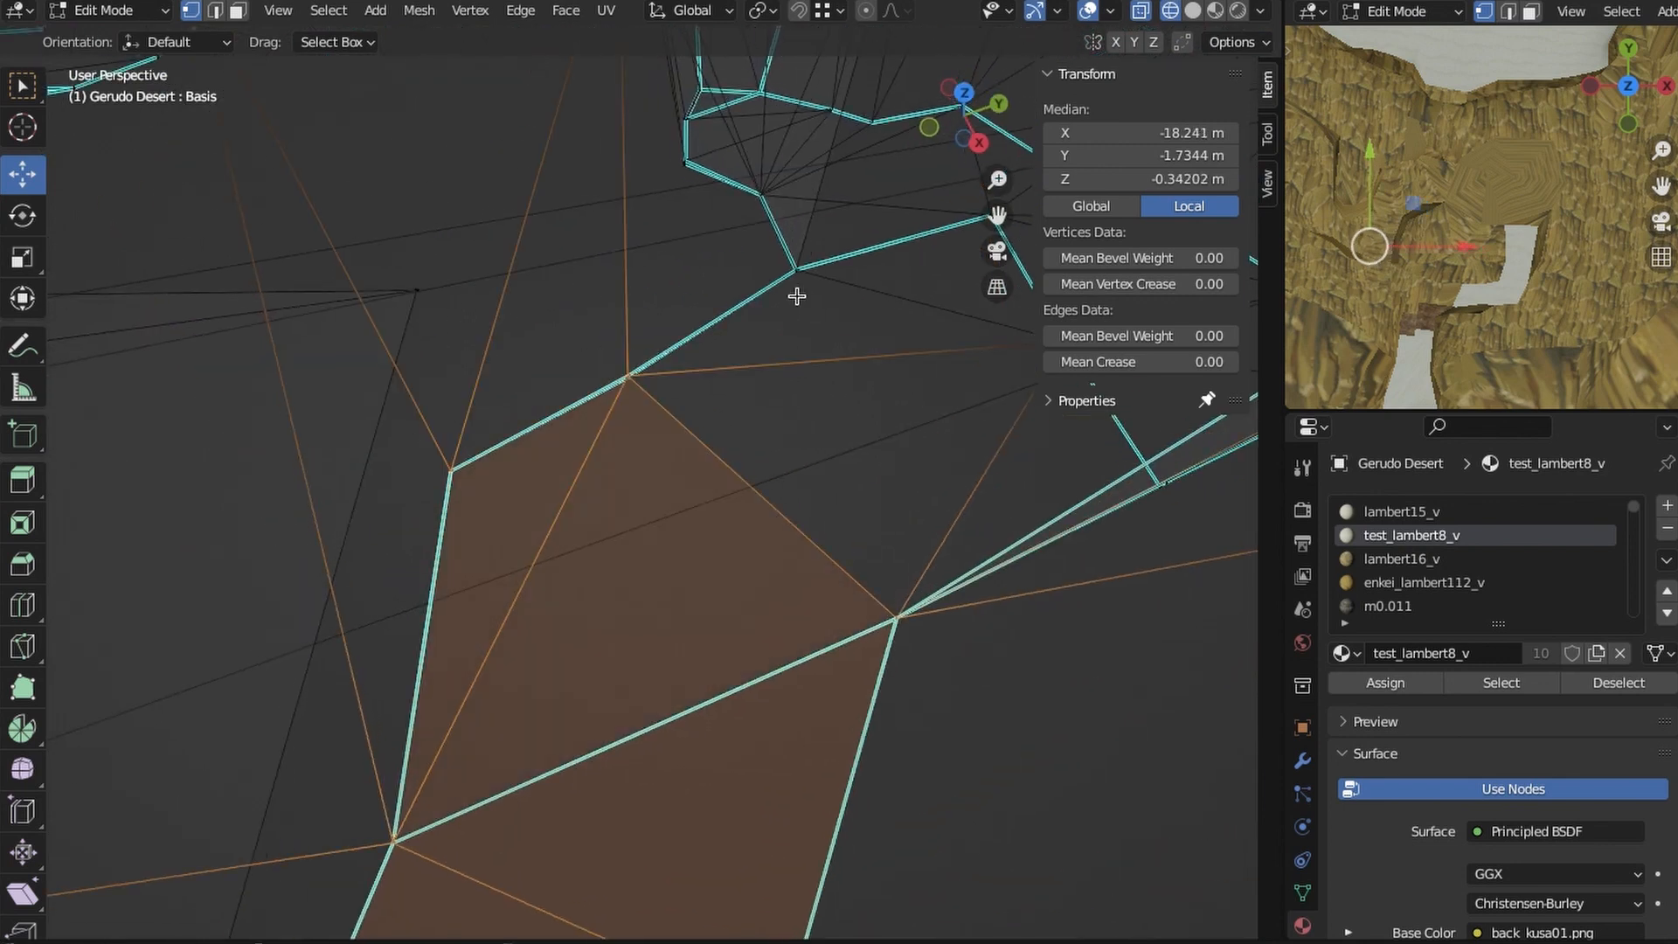
{"action": "middle_click_drag", "start_coordinate": [787, 598], "coordinate": [529, 677], "text": "shift"}
{"action": "mouse_move", "coordinate": [528, 678]}
{"action": "middle_mouse_down"}
{"action": "mouse_move", "coordinate": [595, 734]}
{"action": "mouse_move", "coordinate": [787, 611]}
{"action": "mouse_move", "coordinate": [714, 677]}
{"action": "mouse_move", "coordinate": [599, 485]}
{"action": "mouse_move", "coordinate": [604, 617]}
{"action": "middle_mouse_up"}
{"action": "key", "text": "z"}
{"action": "left_click", "coordinate": [681, 761]}
{"action": "middle_click_drag", "start_coordinate": [680, 760], "coordinate": [723, 558]}
- Add the floor vertices where the western branch widens to the selection and check the remaining floor outline in material preview
{"action": "key", "text": "z"}
{"action": "left_click", "coordinate": [578, 556]}
{"action": "mouse_move", "coordinate": [579, 555]}
{"action": "middle_mouse_down"}
{"action": "mouse_move", "coordinate": [656, 636]}
{"action": "mouse_move", "coordinate": [648, 657]}
{"action": "middle_mouse_up"}
{"action": "left_click_drag", "start_coordinate": [339, 431], "coordinate": [476, 523], "text": "shift"}
{"action": "left_click_drag", "start_coordinate": [671, 350], "coordinate": [959, 564], "text": "shift"}
{"action": "middle_click_drag", "start_coordinate": [905, 573], "coordinate": [922, 693], "text": "shift"}
{"action": "key", "text": "z"}
{"action": "left_click", "coordinate": [948, 787]}
{"action": "mouse_move", "coordinate": [948, 787]}
{"action": "middle_mouse_down"}
{"action": "mouse_move", "coordinate": [984, 691]}
{"action": "mouse_move", "coordinate": [775, 686]}
{"action": "mouse_move", "coordinate": [831, 697]}
{"action": "middle_mouse_up"}
- Select the western branch's remaining floor vertices in wireframe, assign test_lambert8_v to the faces, and view them in material preview
{"action": "key", "text": "z"}
{"action": "left_click", "coordinate": [719, 677]}
{"action": "middle_click_drag", "start_coordinate": [769, 568], "coordinate": [849, 493]}
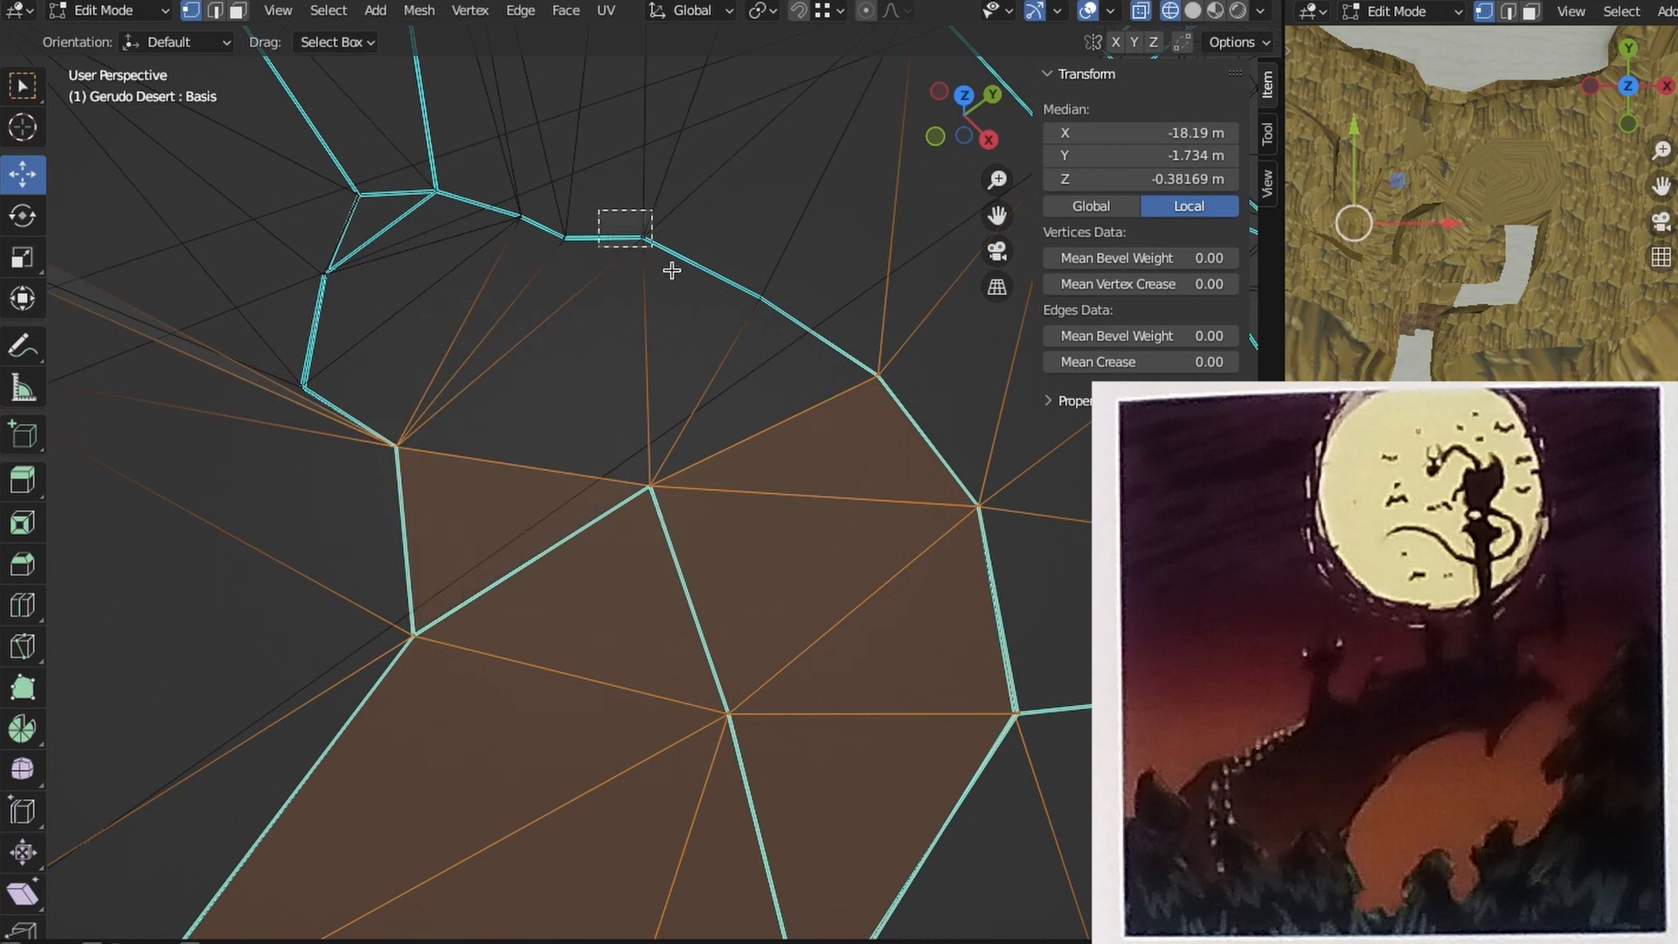
{"action": "key", "text": "z"}
{"action": "left_click", "coordinate": [694, 763]}
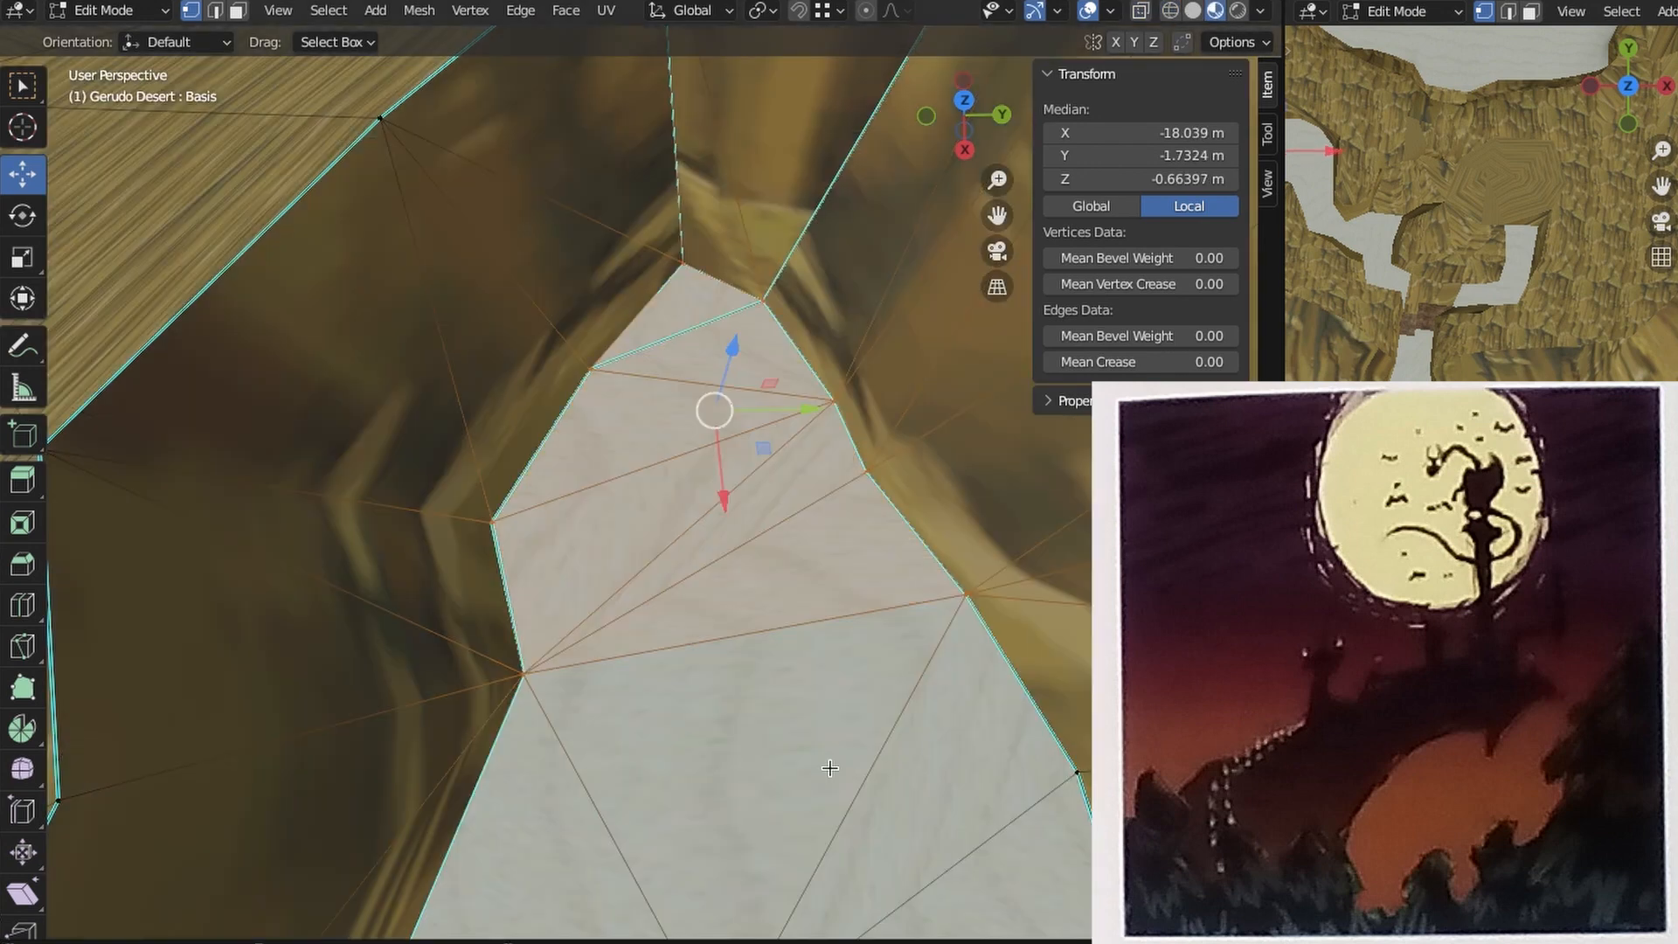
- Select the corner vertices of the leftover floor slope beside the stone steps in wireframe and assign test_lambert8_v to its faces
{"action": "left_click", "coordinate": [829, 768]}
{"action": "scroll", "coordinate": [830, 768], "scroll_direction": "down", "scroll_amount": 3}
{"action": "mouse_move", "coordinate": [829, 768]}
{"action": "middle_mouse_down"}
{"action": "mouse_move", "coordinate": [723, 690]}
{"action": "mouse_move", "coordinate": [842, 693]}
{"action": "mouse_move", "coordinate": [588, 611]}
{"action": "mouse_move", "coordinate": [652, 638]}
{"action": "mouse_move", "coordinate": [655, 577]}
{"action": "mouse_move", "coordinate": [690, 708]}
{"action": "mouse_move", "coordinate": [681, 612]}
{"action": "mouse_move", "coordinate": [715, 666]}
{"action": "mouse_move", "coordinate": [638, 637]}
{"action": "mouse_move", "coordinate": [637, 513]}
{"action": "mouse_move", "coordinate": [681, 569]}
{"action": "mouse_move", "coordinate": [685, 542]}
{"action": "mouse_move", "coordinate": [711, 592]}
{"action": "mouse_move", "coordinate": [525, 580]}
{"action": "mouse_move", "coordinate": [637, 606]}
{"action": "middle_mouse_up"}
{"action": "key", "text": "z"}
{"action": "left_click", "coordinate": [468, 607]}
{"action": "left_click", "coordinate": [364, 384]}
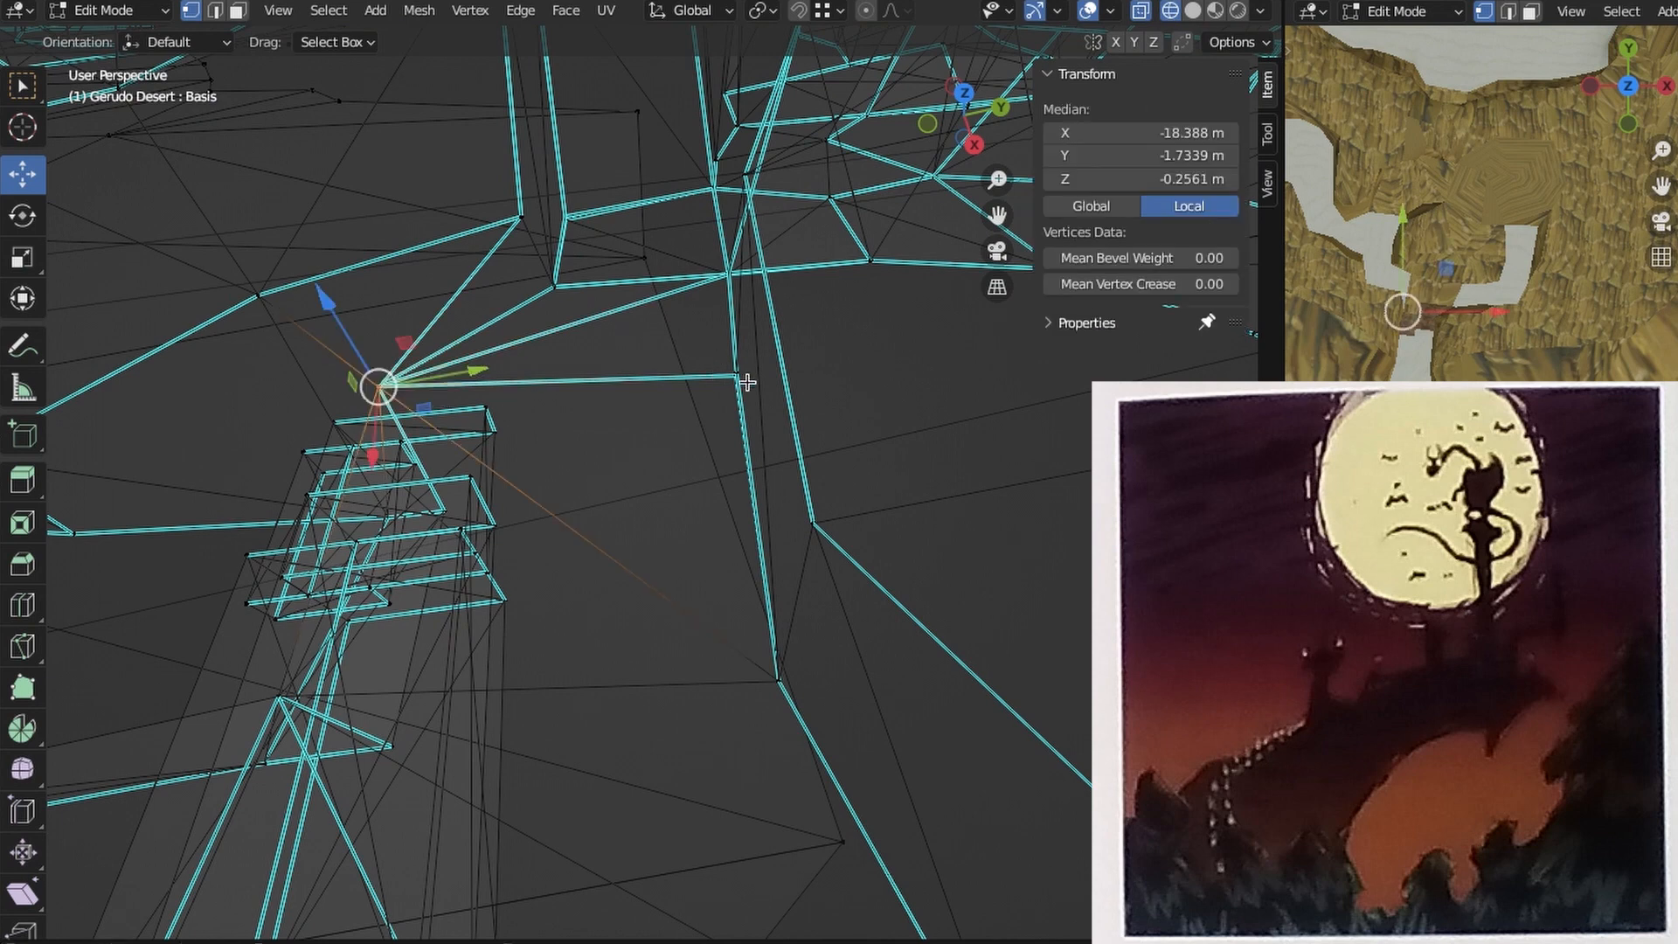
{"action": "left_click", "coordinate": [742, 376], "text": "shift"}
{"action": "left_click_drag", "start_coordinate": [745, 647], "coordinate": [807, 690]}
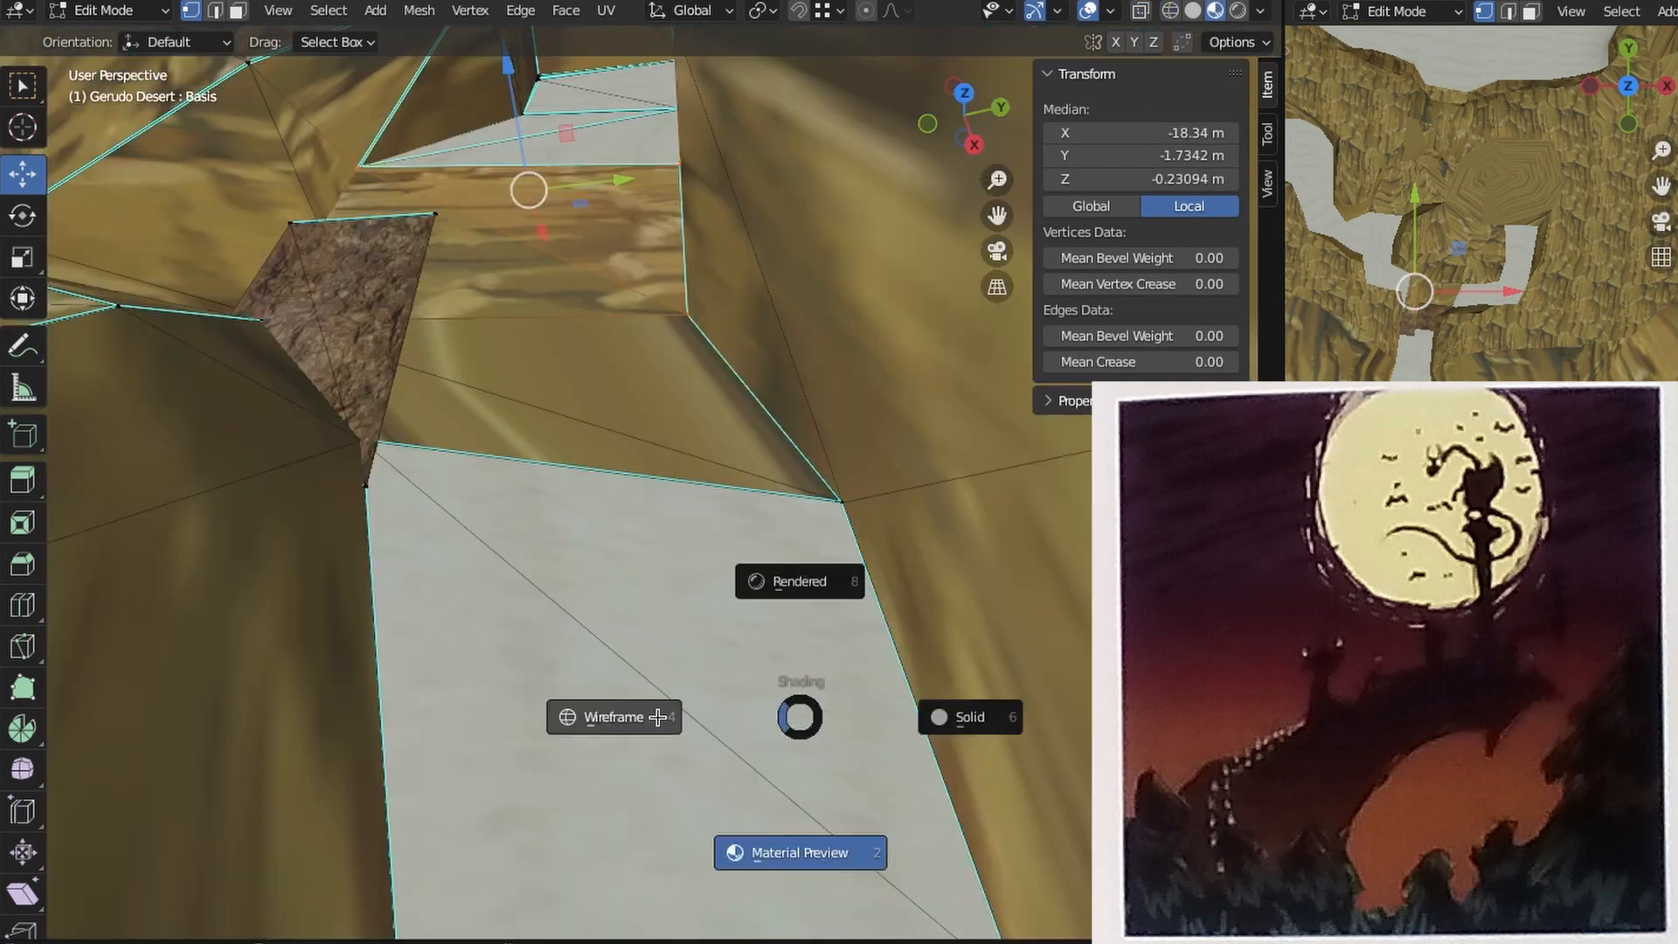
{"action": "left_click", "coordinate": [657, 717]}
{"action": "left_click_drag", "start_coordinate": [882, 469], "coordinate": [725, 560]}
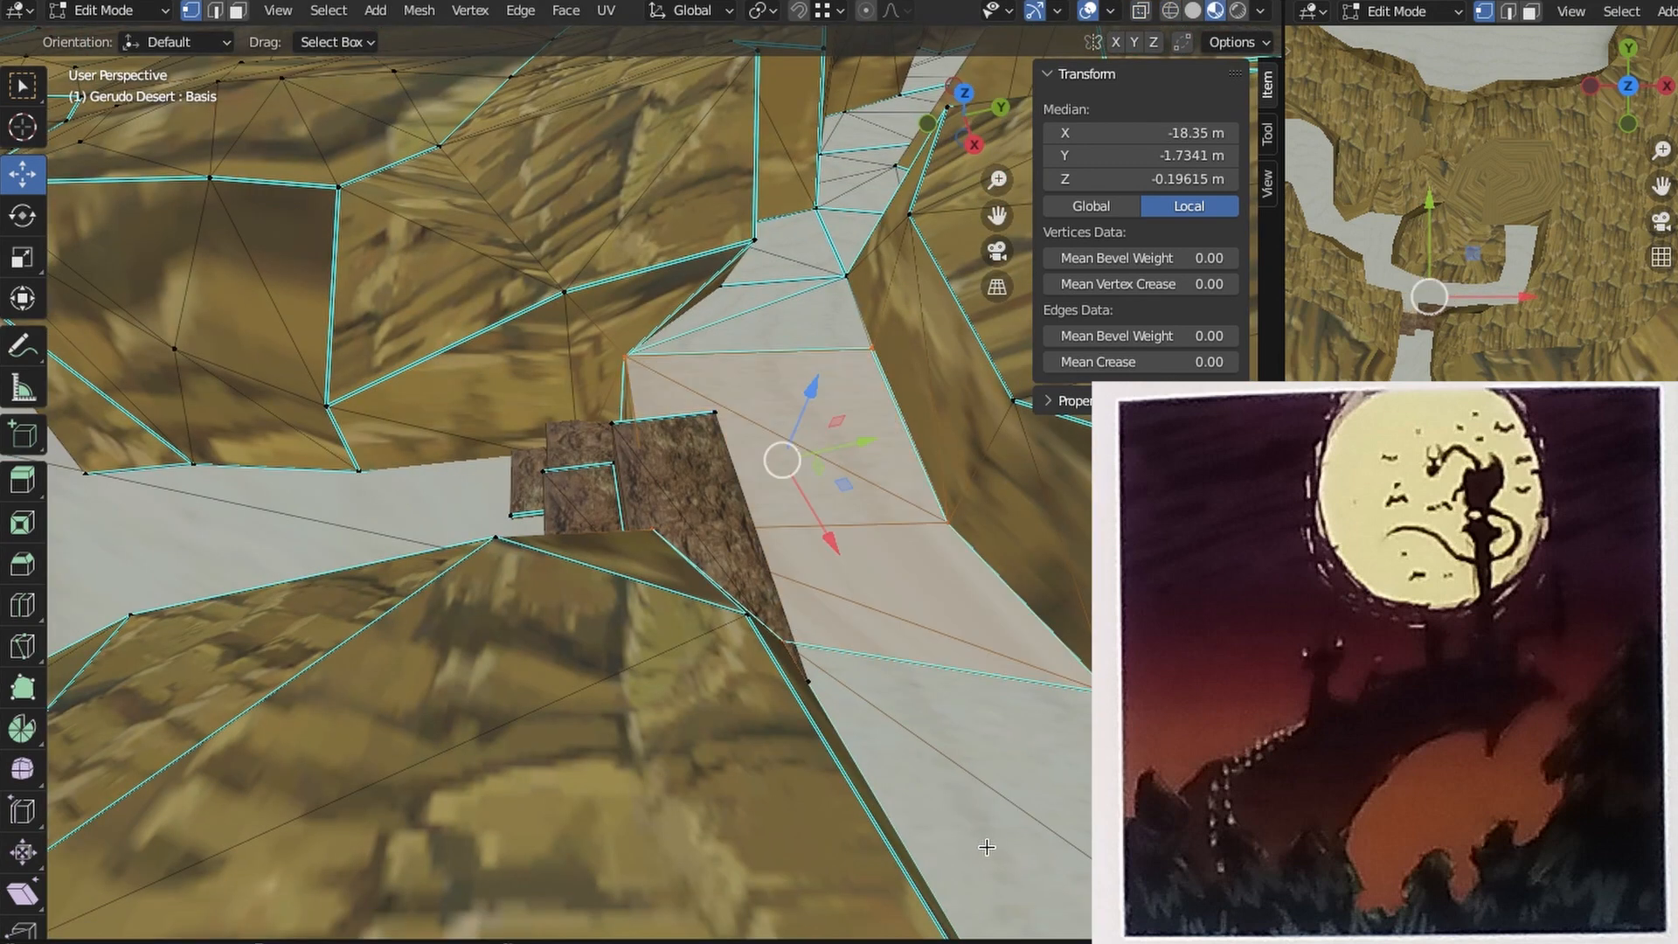
- Clear the selection and box-select the floor vertices of the passage's northern branch toward the fortress basin in wireframe
{"action": "key", "text": "alt+a"}
{"action": "scroll", "coordinate": [986, 847], "scroll_direction": "down", "scroll_amount": 5}
{"action": "middle_click_drag", "start_coordinate": [734, 612], "coordinate": [880, 640]}
{"action": "scroll", "coordinate": [856, 612], "scroll_direction": "up", "scroll_amount": 4}
{"action": "key", "text": "z"}
{"action": "left_click", "coordinate": [750, 574]}
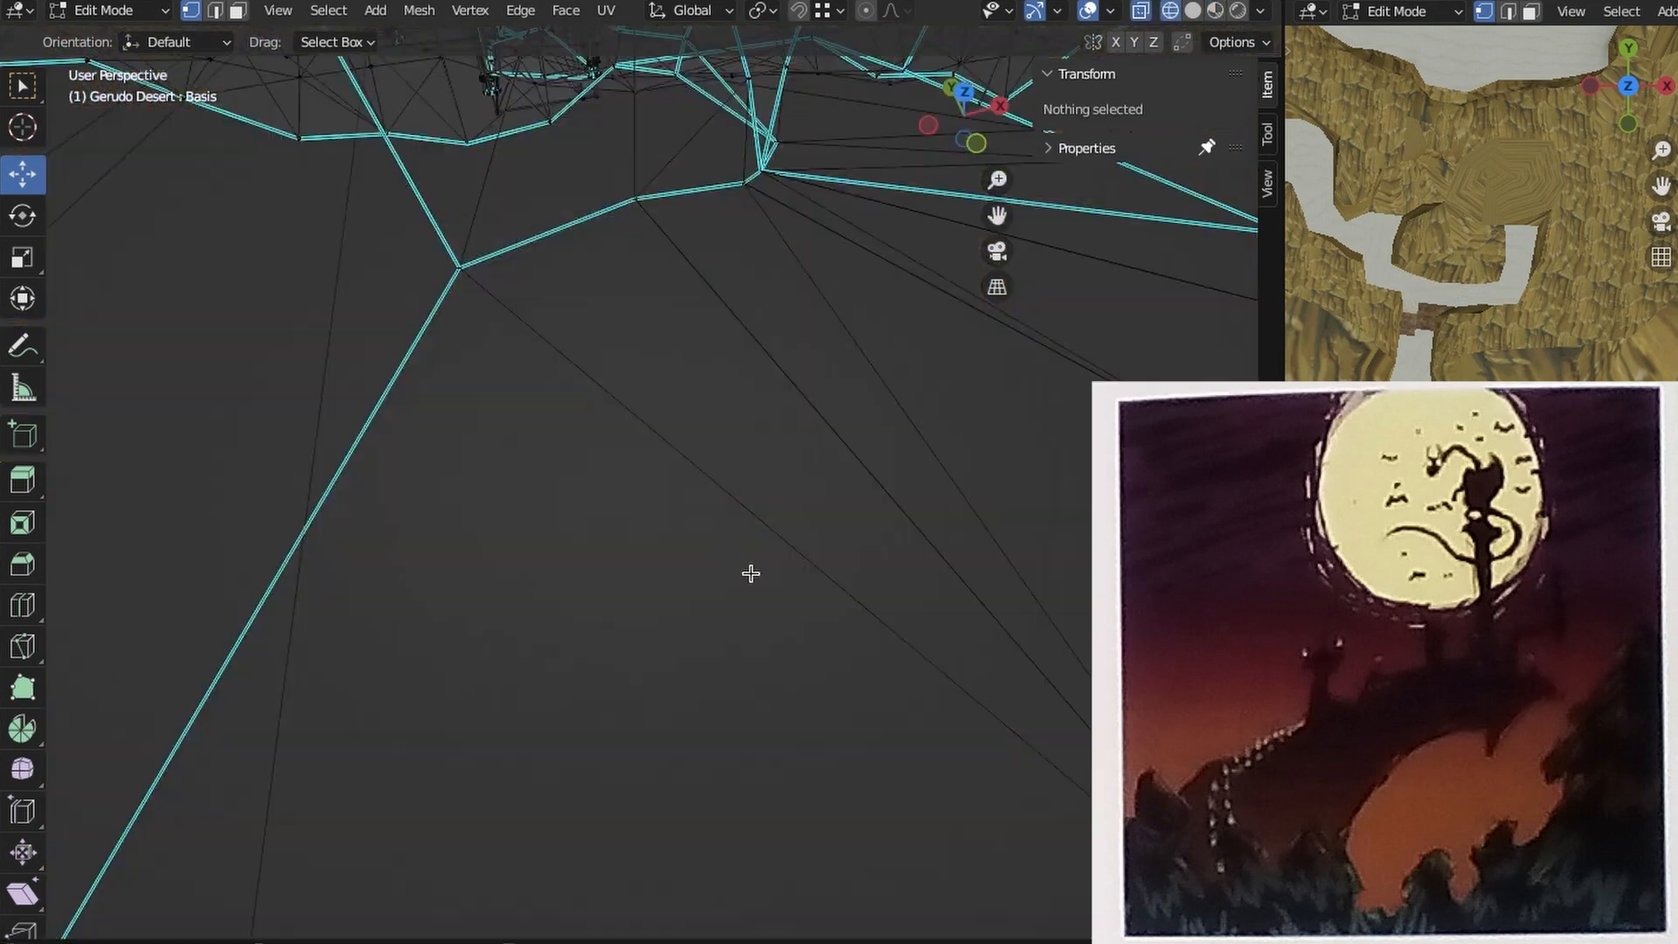
{"action": "scroll", "coordinate": [751, 573], "scroll_direction": "down", "scroll_amount": 3}
{"action": "left_click_drag", "start_coordinate": [862, 592], "coordinate": [398, 752]}
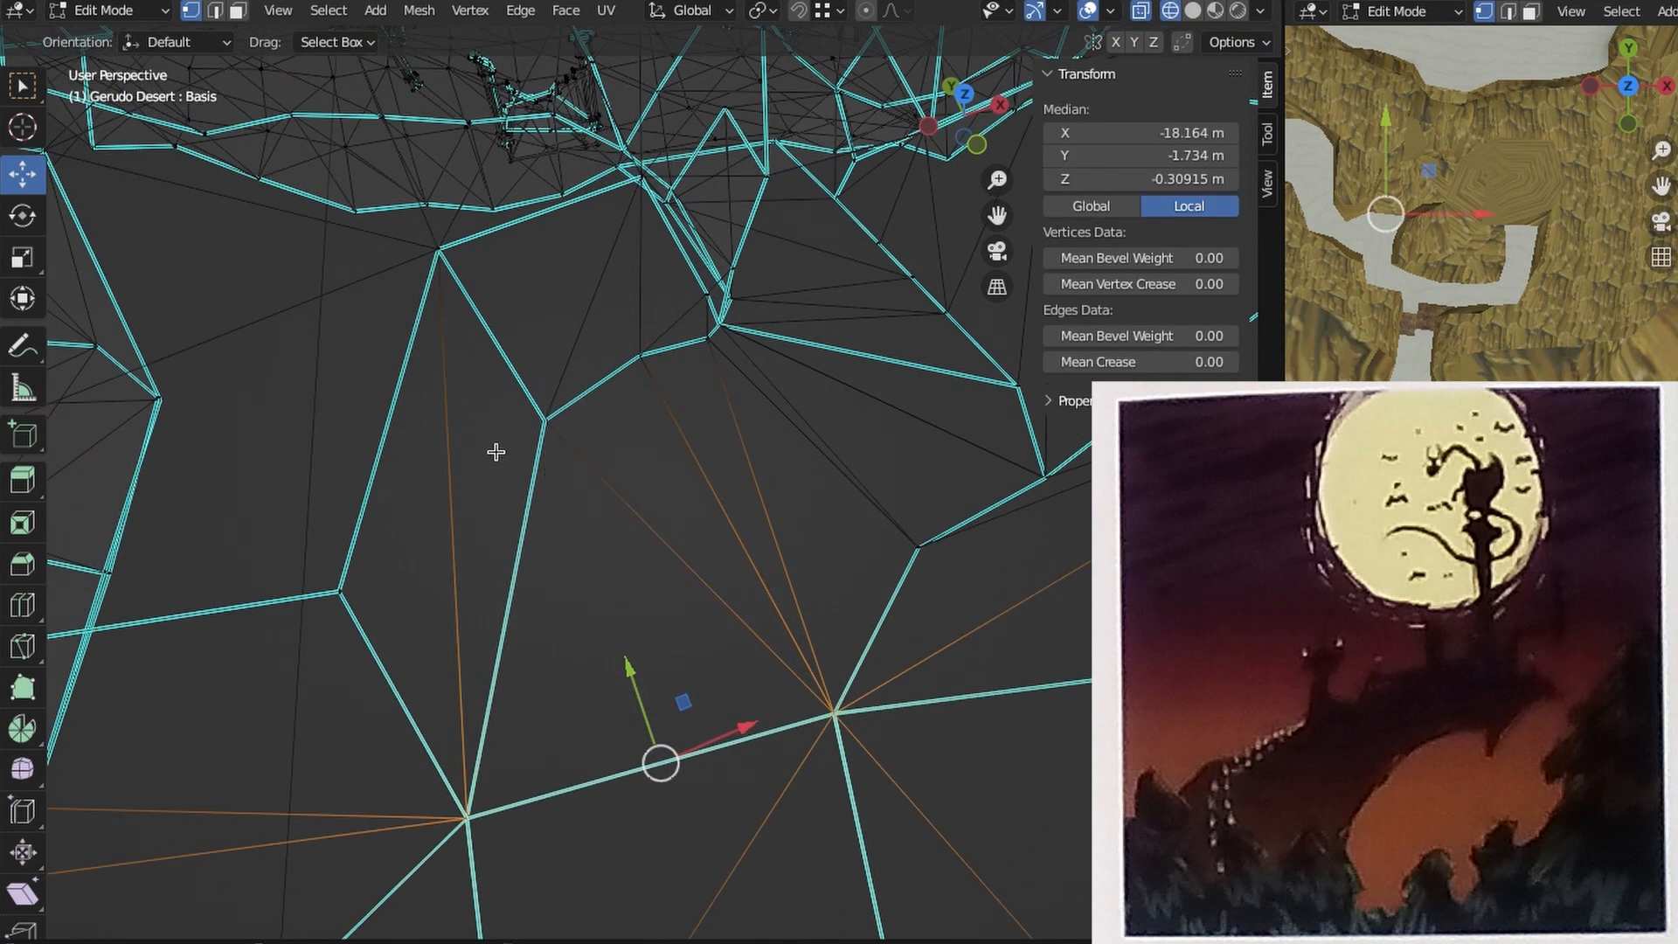
{"action": "middle_click_drag", "start_coordinate": [950, 528], "coordinate": [836, 671]}
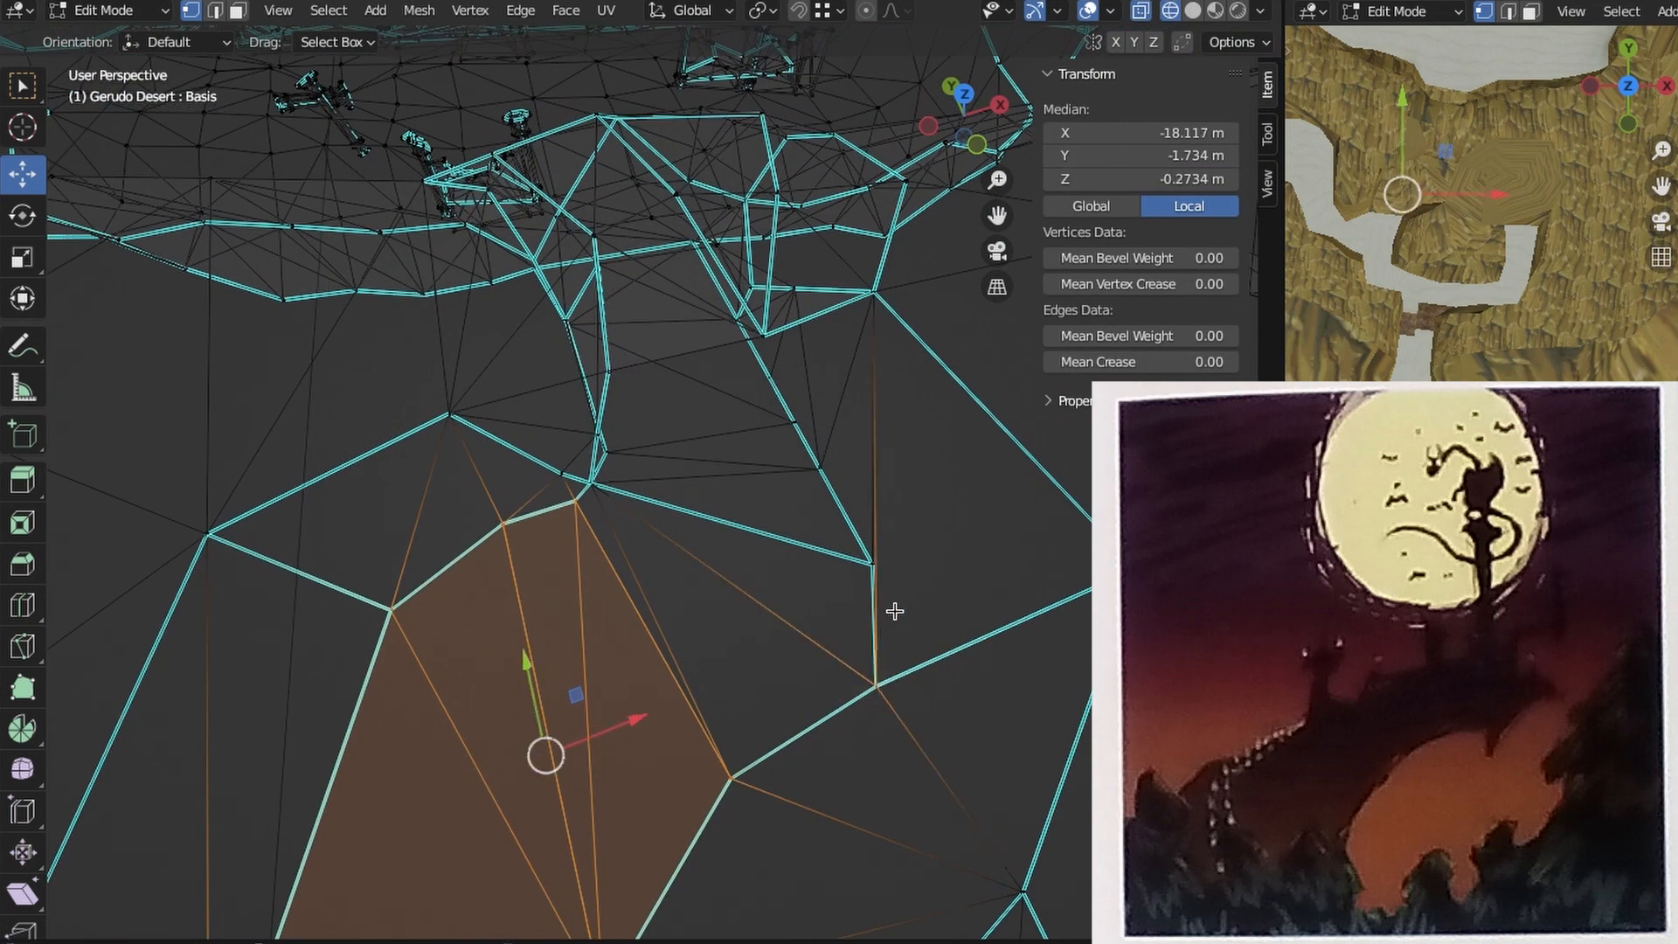
{"action": "left_click_drag", "start_coordinate": [839, 478], "coordinate": [839, 479], "text": "shift"}
- Return to material preview and assign test_lambert8_v to the selected faces of the northern branch
{"action": "middle_click_drag", "start_coordinate": [840, 479], "coordinate": [831, 614]}
{"action": "key", "text": "z"}
{"action": "left_click", "coordinate": [831, 742]}
{"action": "scroll", "coordinate": [831, 742], "scroll_direction": "up", "scroll_amount": 2}
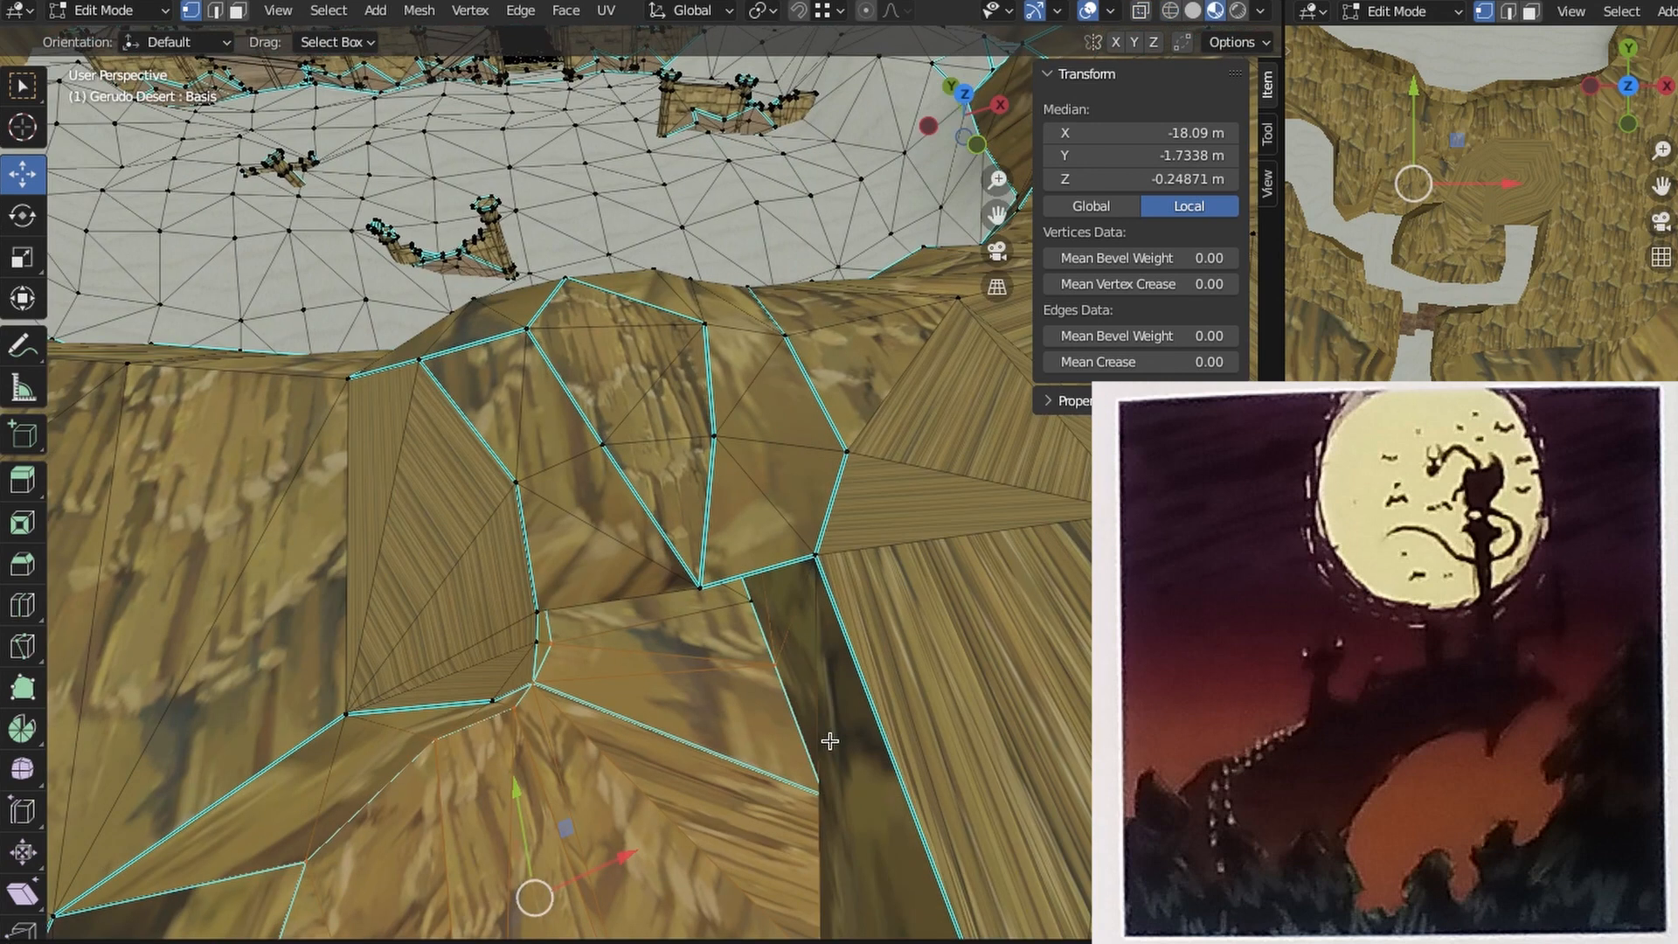
{"action": "left_click", "coordinate": [1363, 664]}
- Select the remaining narrow floor strip leading to the fortress basin in wireframe, assign test_lambert8_v to it, and clear the selection
{"action": "scroll", "coordinate": [932, 772], "scroll_direction": "down", "scroll_amount": 3}
{"action": "middle_click_drag", "start_coordinate": [933, 771], "coordinate": [892, 729]}
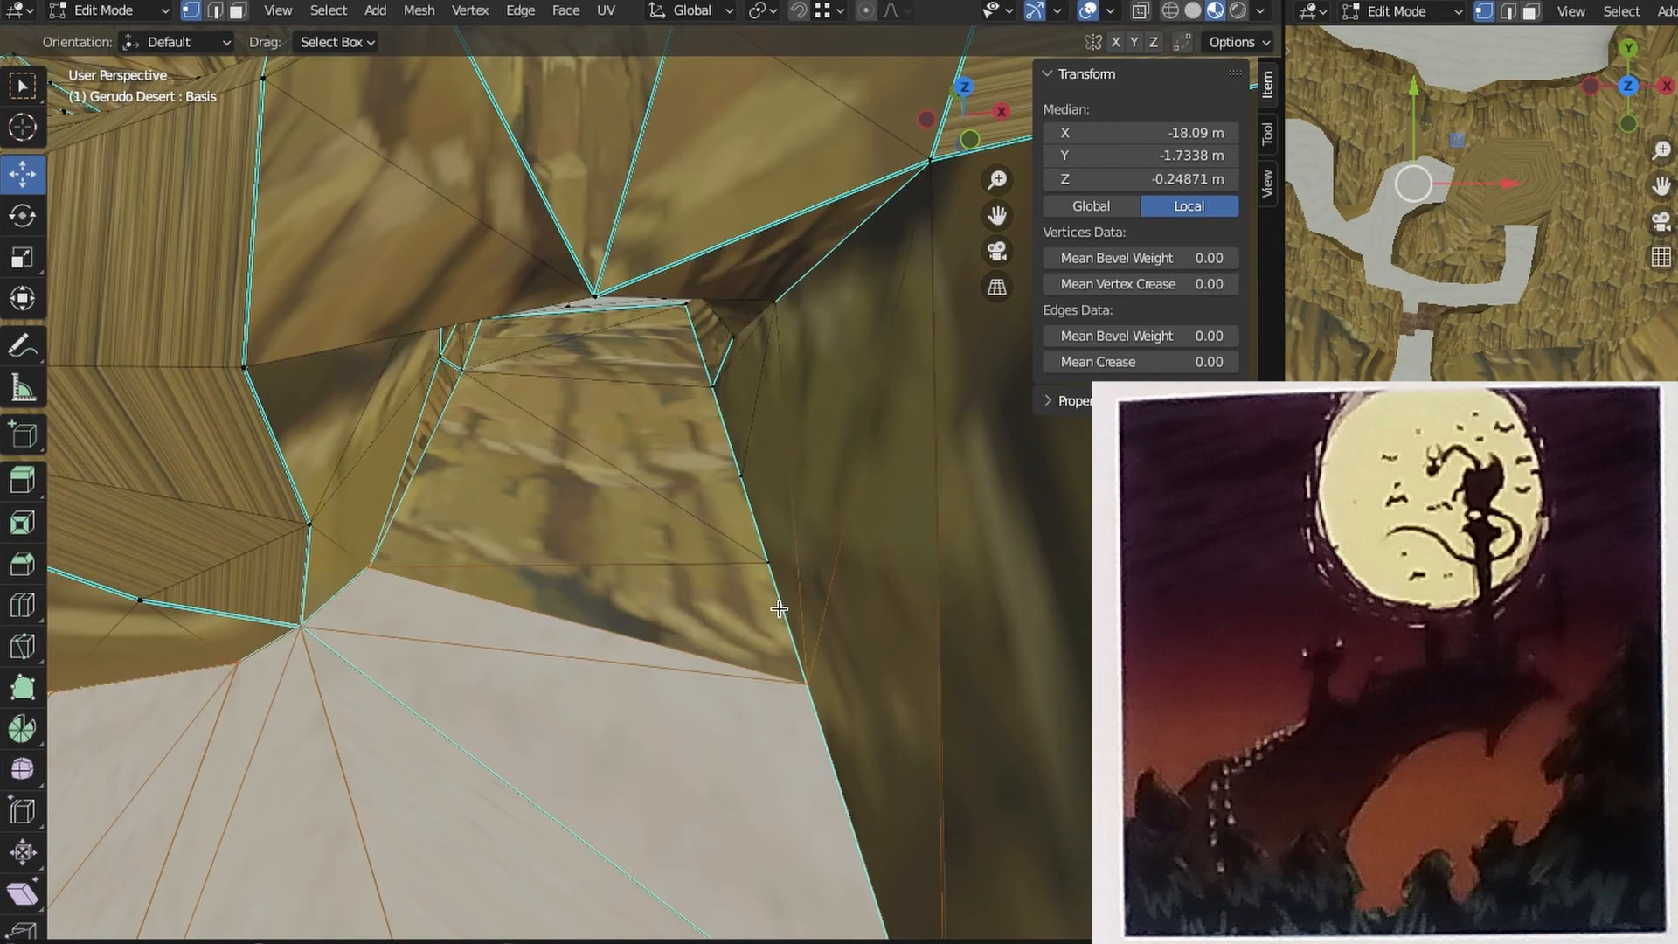
{"action": "key", "text": "z"}
{"action": "left_click", "coordinate": [375, 565]}
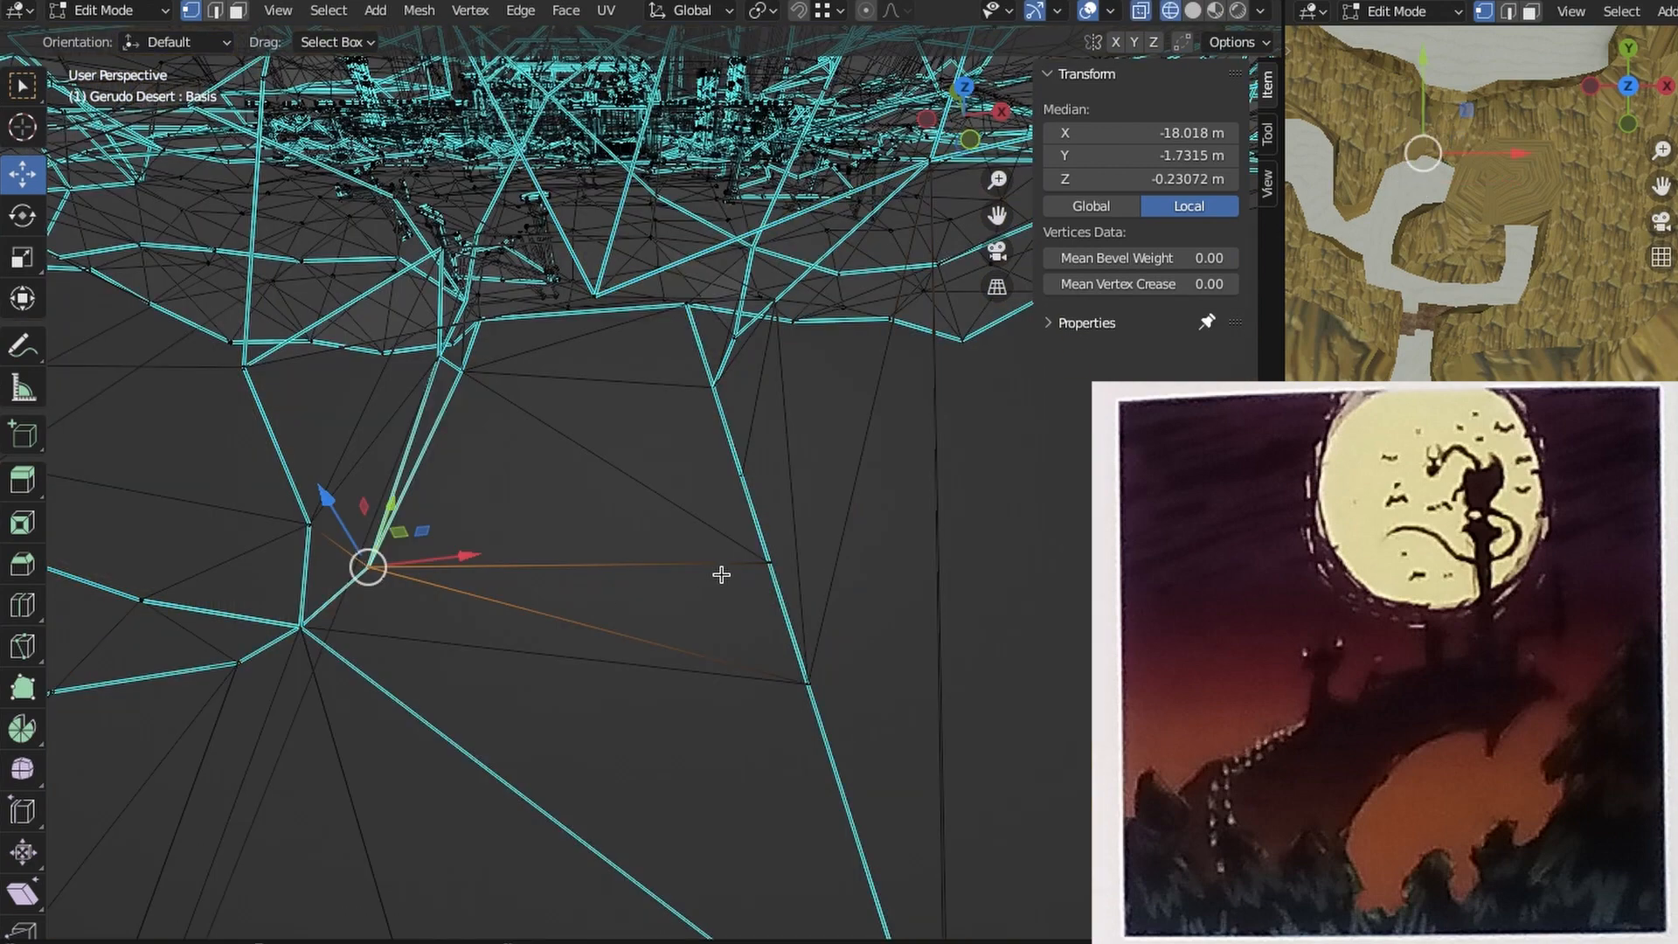
{"action": "left_click", "coordinate": [767, 567], "text": "shift"}
{"action": "left_click", "coordinate": [800, 678], "text": "shift"}
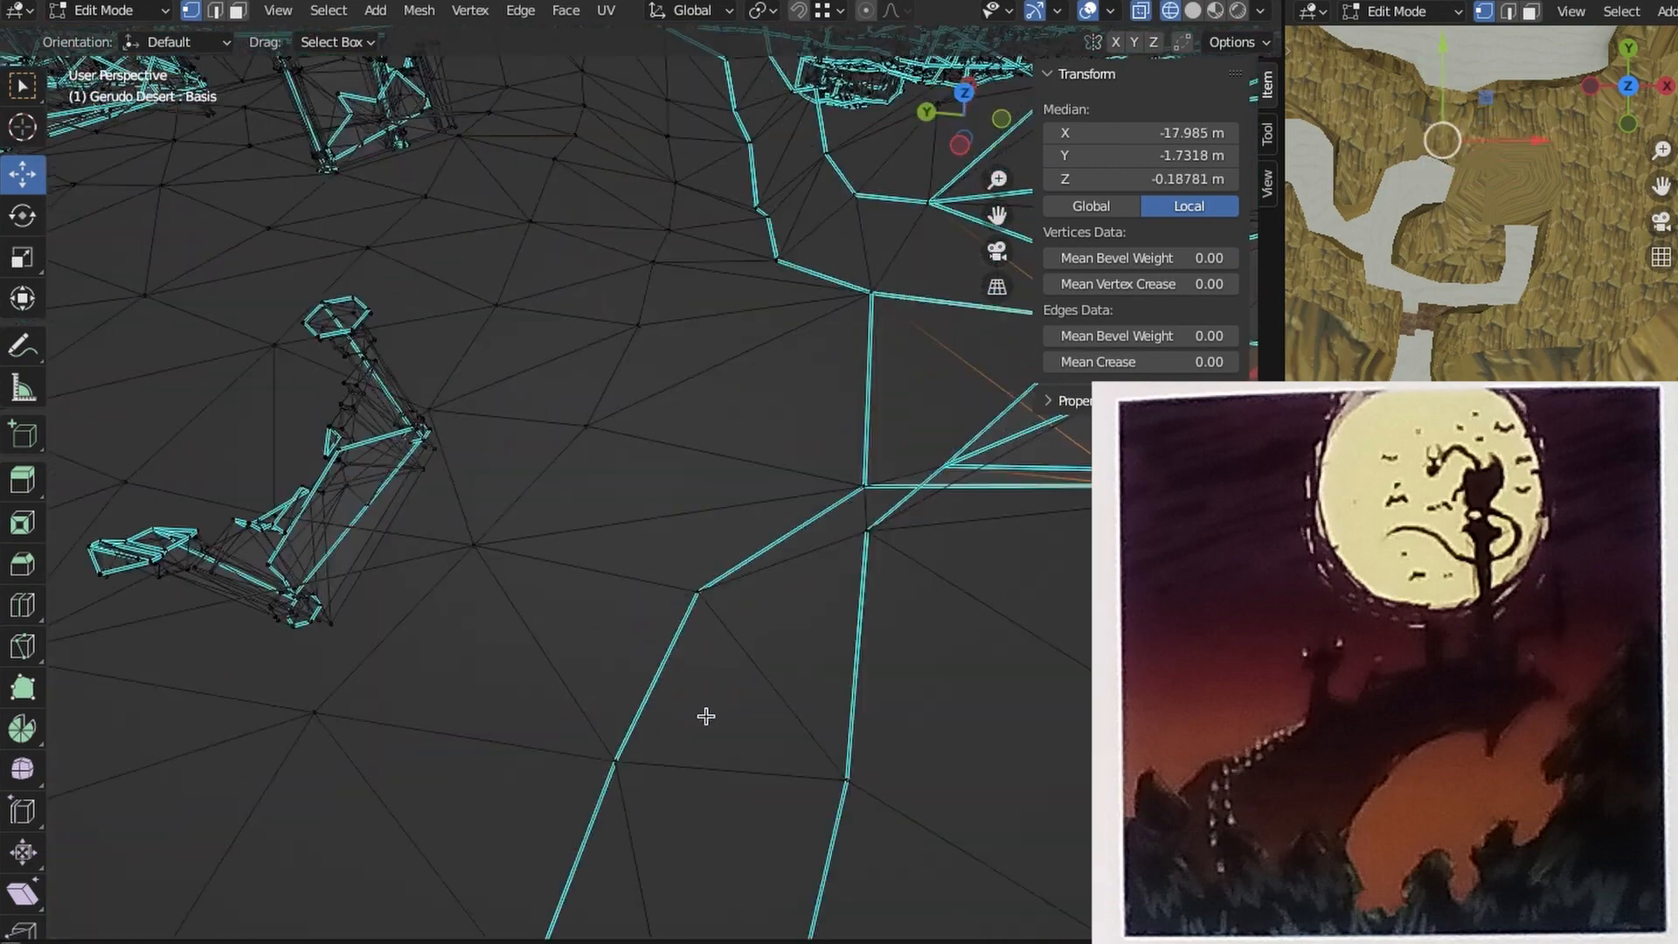
{"action": "left_click", "coordinate": [539, 825]}
{"action": "middle_click_drag", "start_coordinate": [539, 825], "coordinate": [820, 762]}
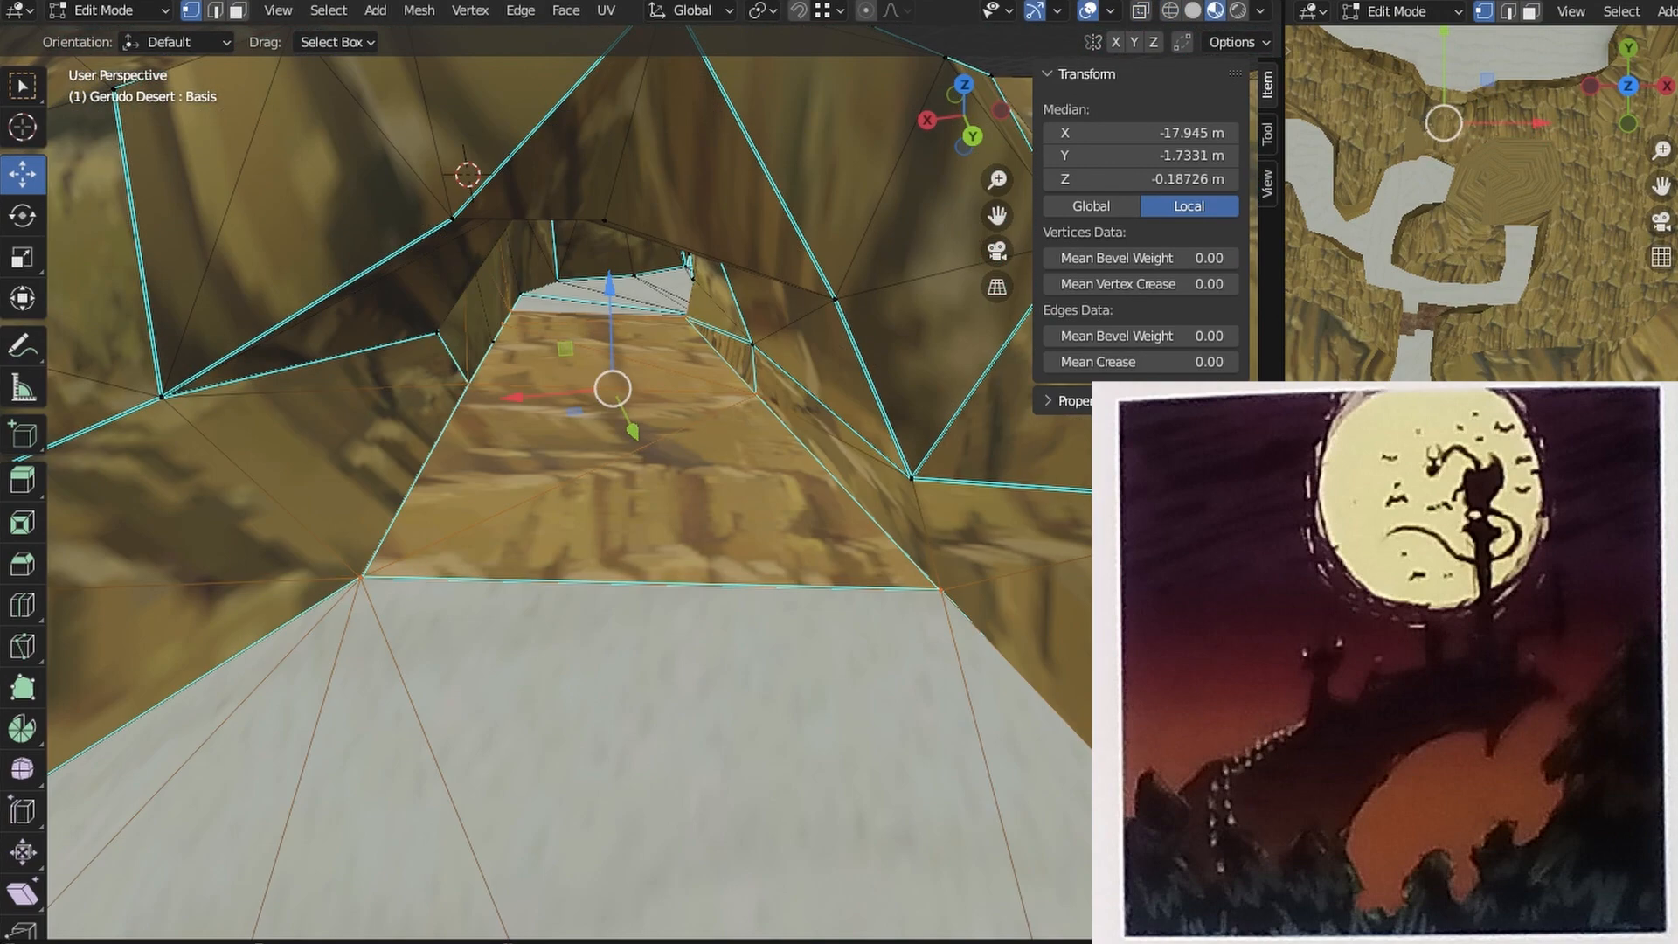
{"action": "left_click", "coordinate": [830, 479]}
- Review the retextured passage branches from several angles and hide the viewport overlays
{"action": "middle_click_drag", "start_coordinate": [861, 463], "coordinate": [633, 521]}
{"action": "scroll", "coordinate": [824, 483], "scroll_direction": "down", "scroll_amount": 8}
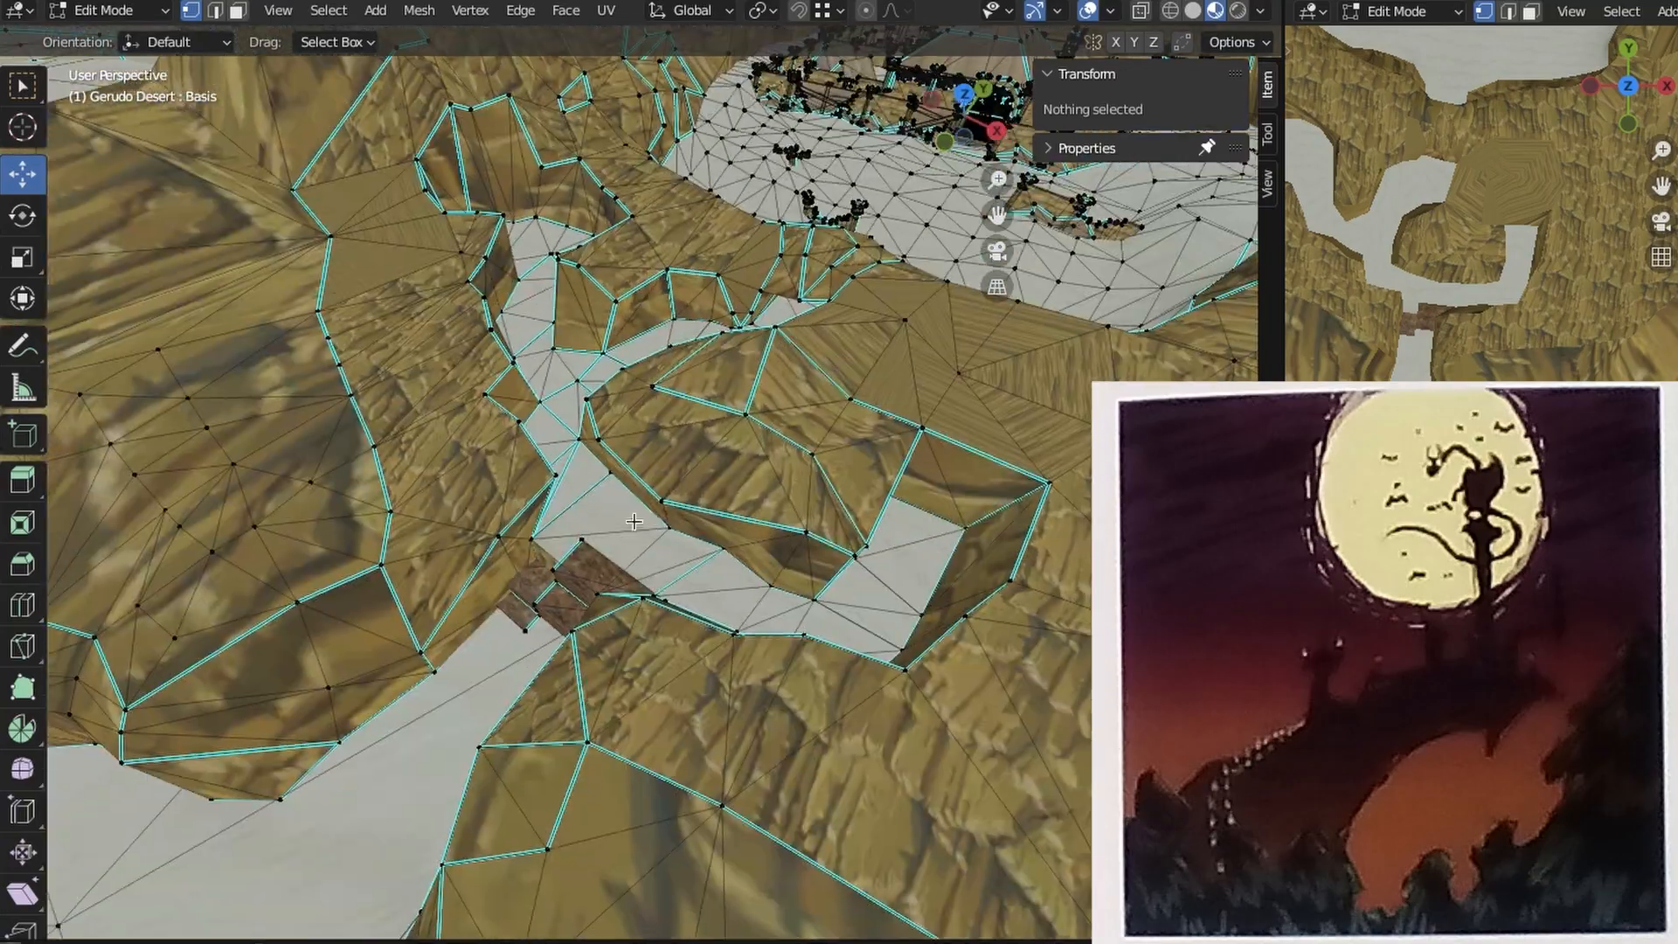
{"action": "middle_click_drag", "start_coordinate": [752, 565], "coordinate": [701, 596]}
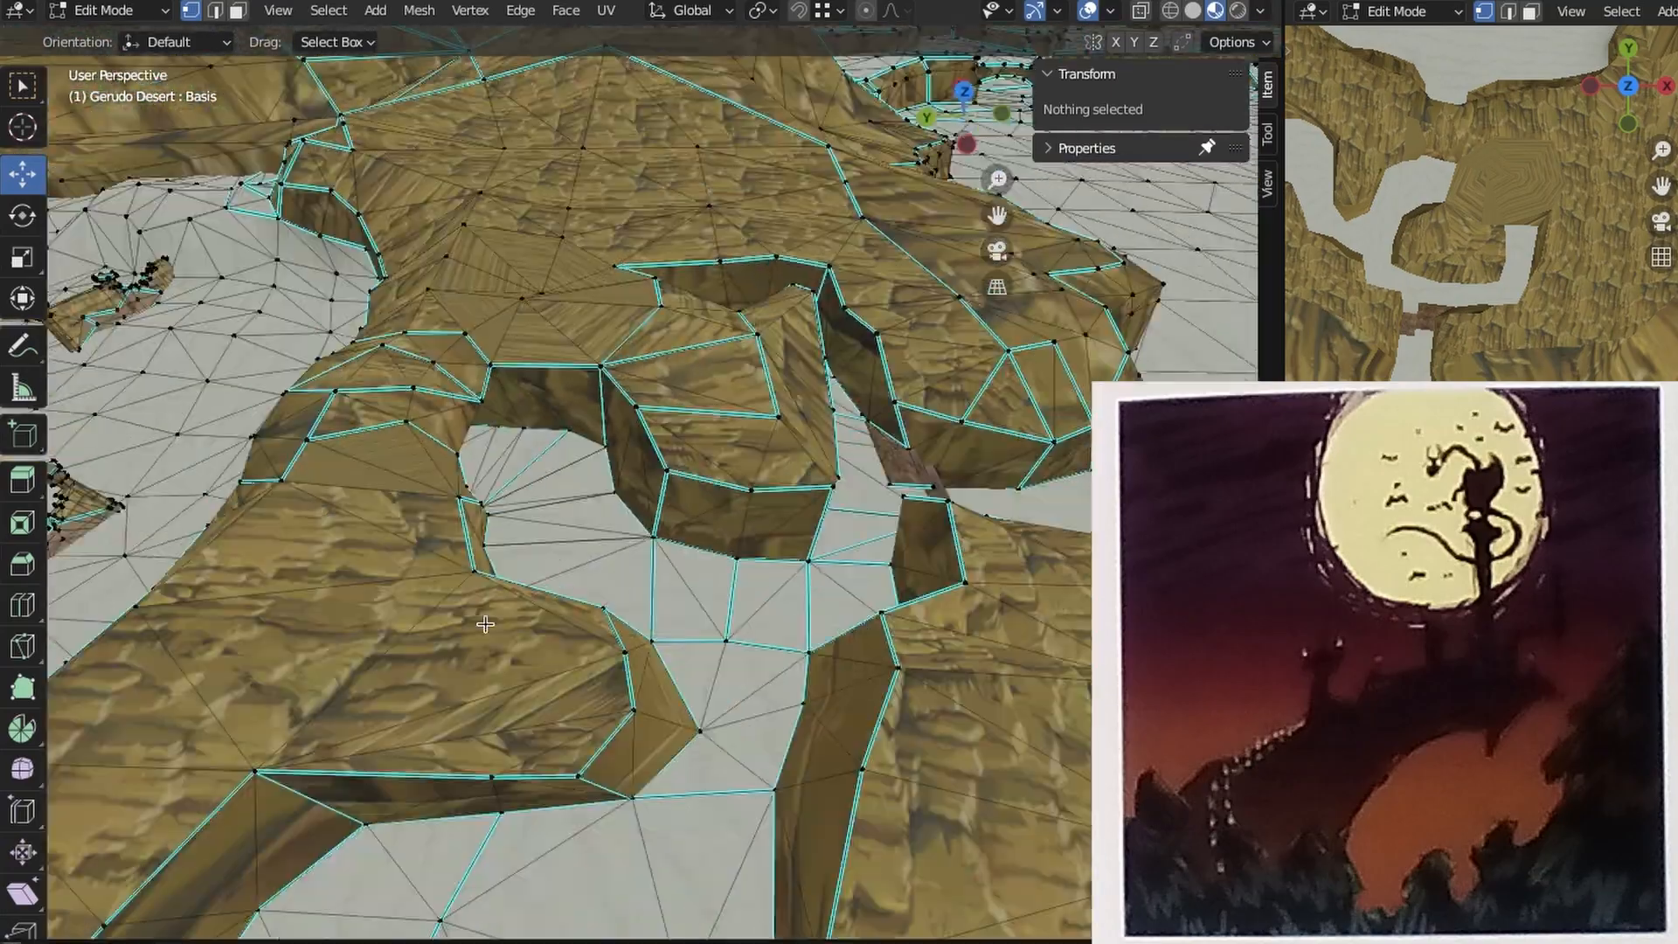
{"action": "middle_click_drag", "start_coordinate": [485, 624], "coordinate": [297, 560]}
{"action": "scroll", "coordinate": [297, 560], "scroll_direction": "down", "scroll_amount": 5}
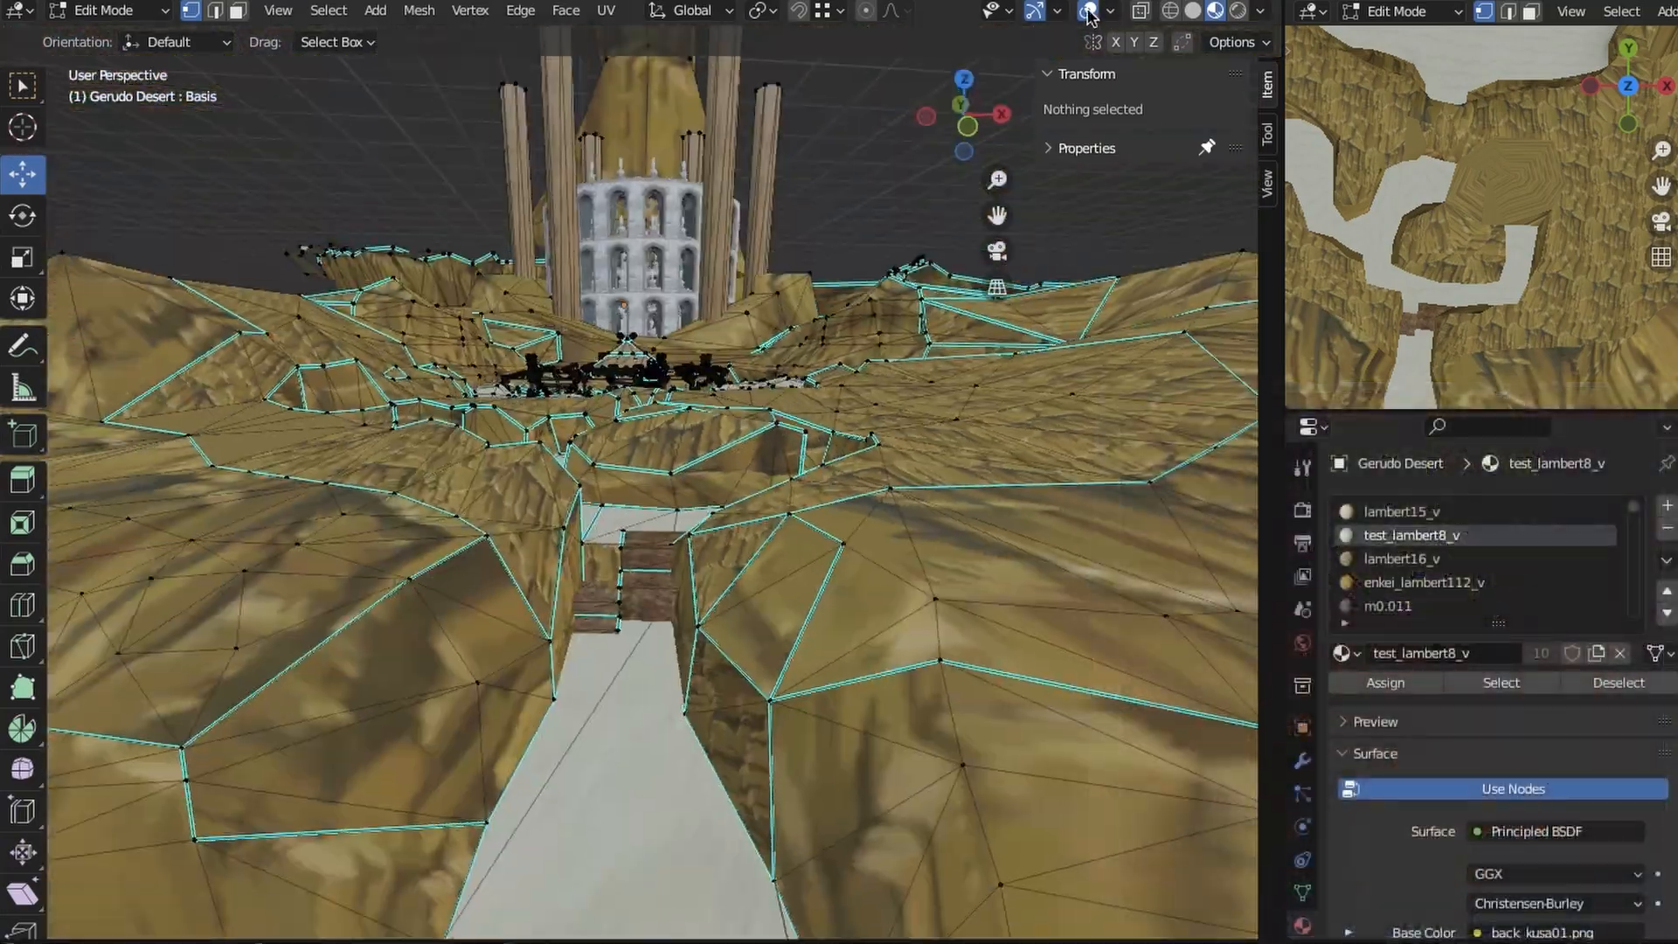
{"action": "left_click", "coordinate": [1088, 12]}
- Inspect the passages, the walled fortress, the surrounding desert and the coliseum entrance tunnel without overlays
{"action": "scroll", "coordinate": [757, 415], "scroll_direction": "up", "scroll_amount": 6}
{"action": "middle_click_drag", "start_coordinate": [757, 415], "coordinate": [861, 668]}
{"action": "middle_click_drag", "start_coordinate": [350, 524], "coordinate": [490, 524], "text": "shift"}
{"action": "middle_click_drag", "start_coordinate": [490, 524], "coordinate": [753, 515], "text": "ctrl"}
{"action": "middle_click_drag", "start_coordinate": [753, 516], "coordinate": [750, 570]}
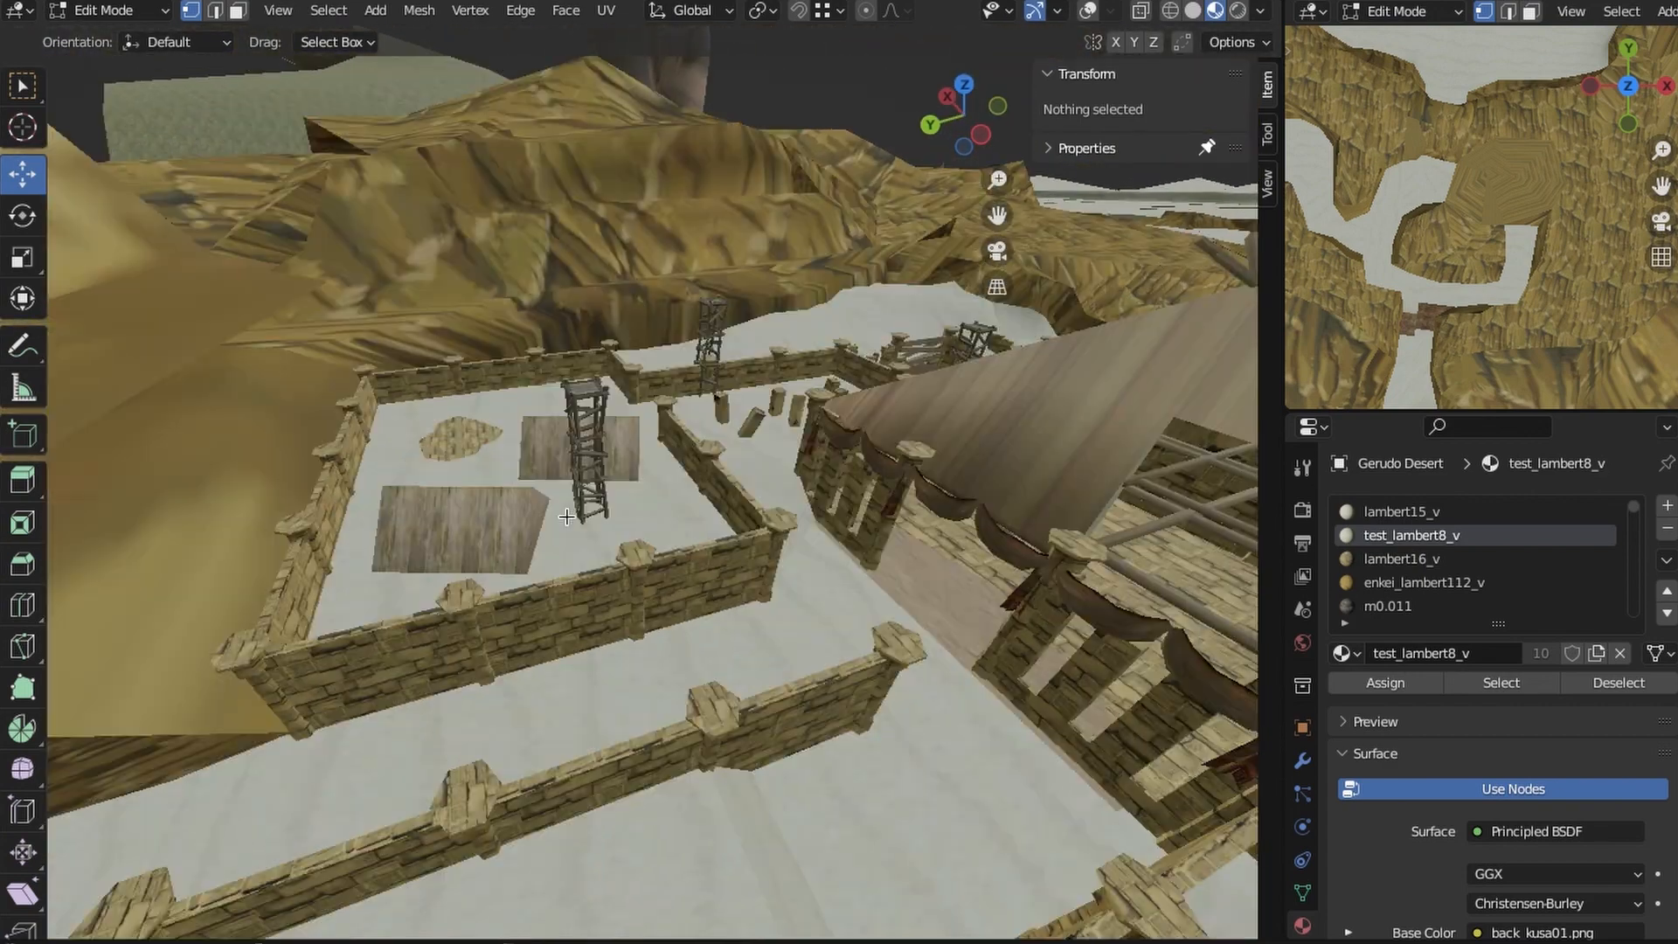
{"action": "middle_click_drag", "start_coordinate": [566, 517], "coordinate": [751, 732]}
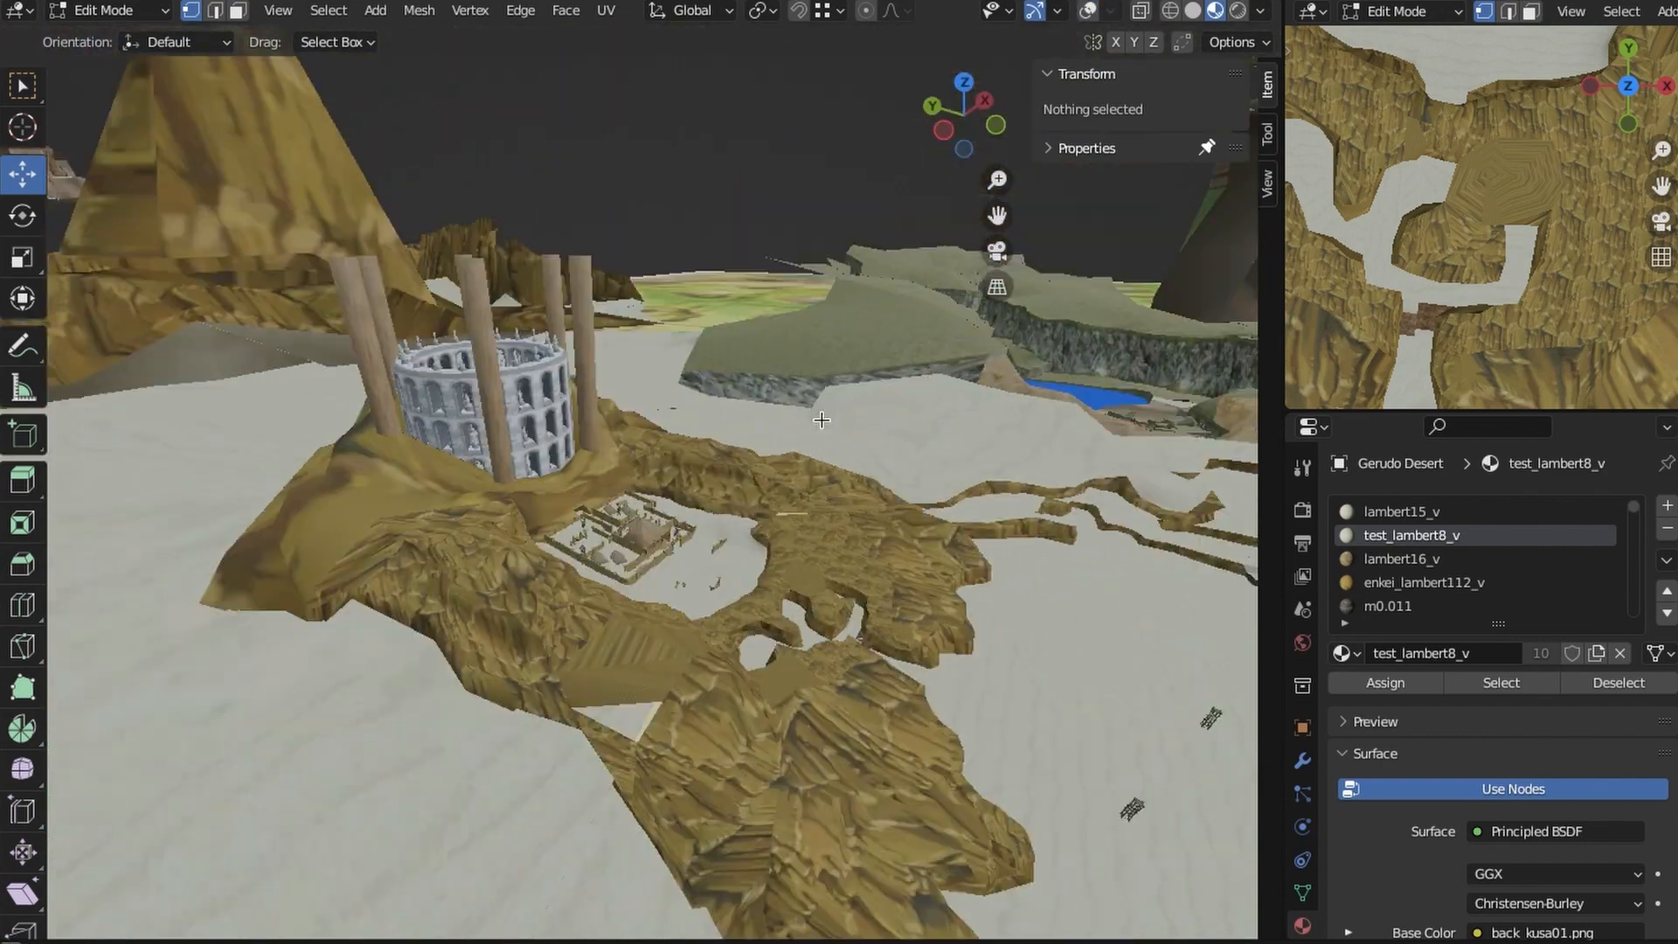
{"action": "middle_click_drag", "start_coordinate": [822, 421], "coordinate": [825, 477]}
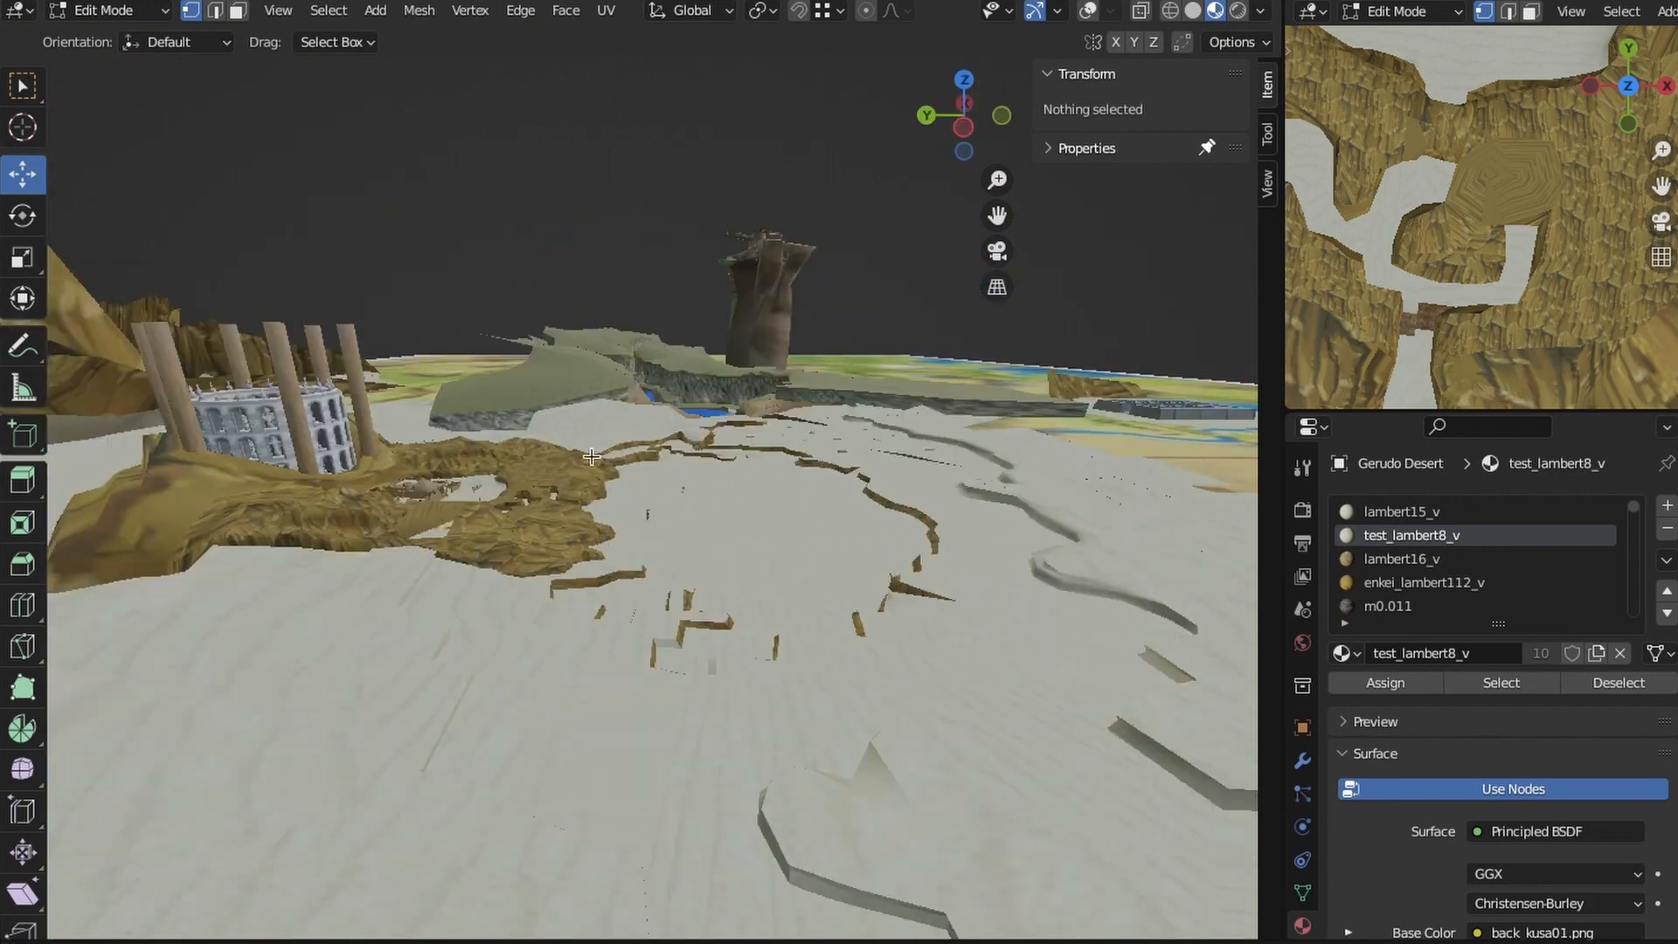
{"action": "middle_click_drag", "start_coordinate": [592, 457], "coordinate": [695, 500], "text": "shift"}
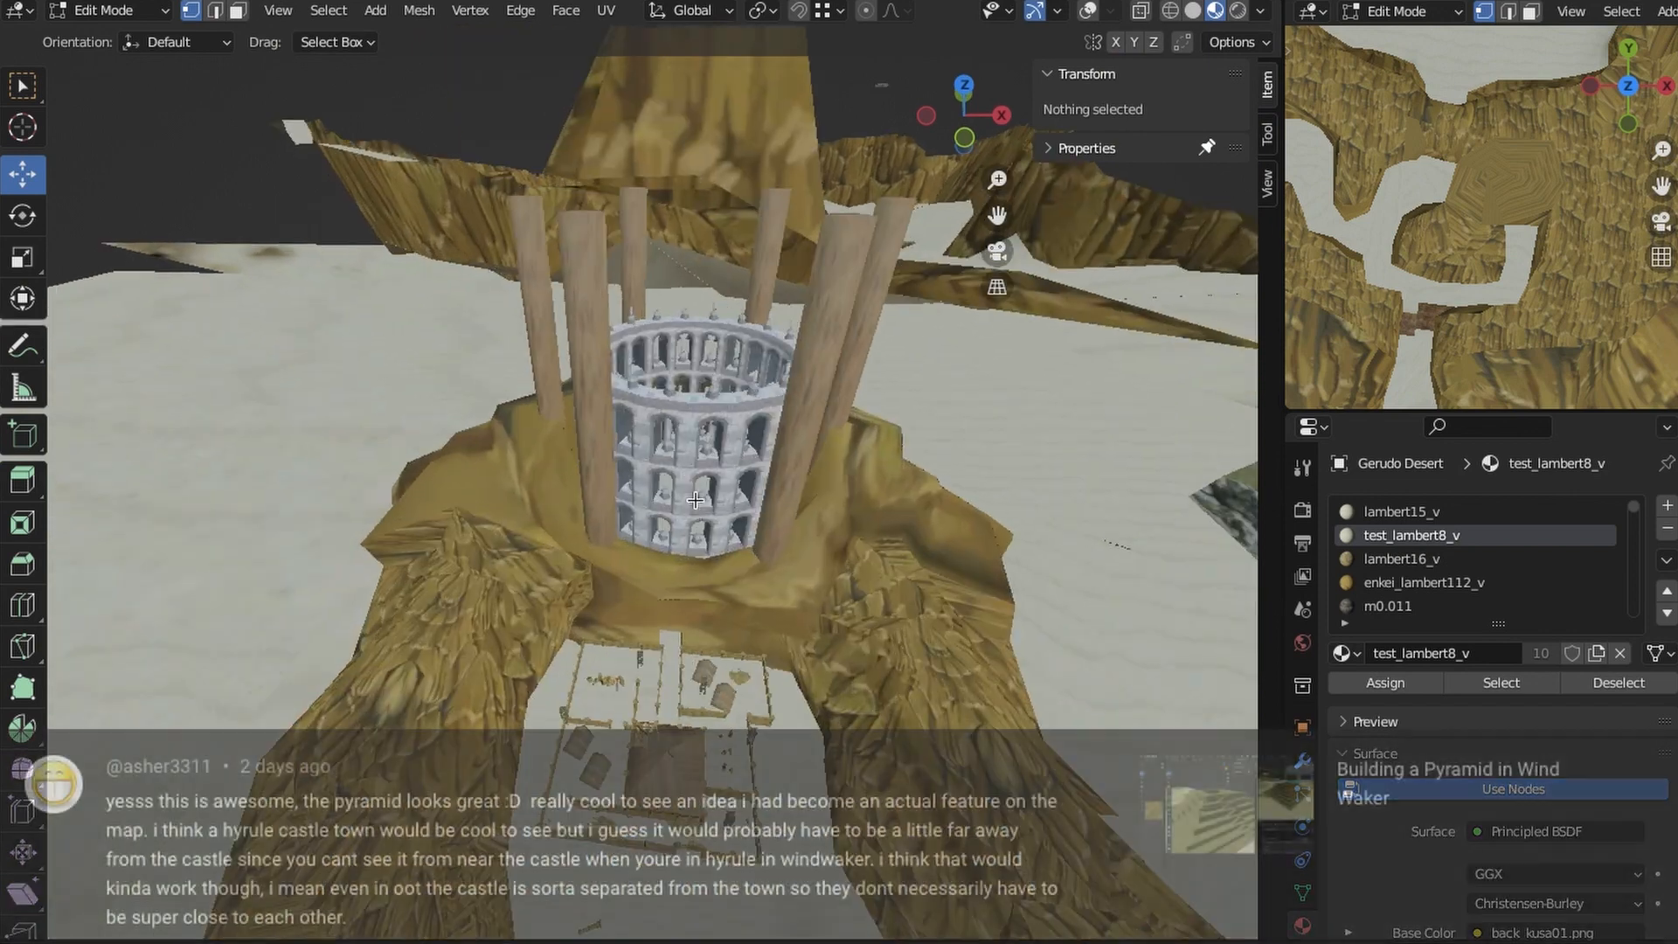
{"action": "scroll", "coordinate": [690, 499], "scroll_direction": "up", "scroll_amount": 10}
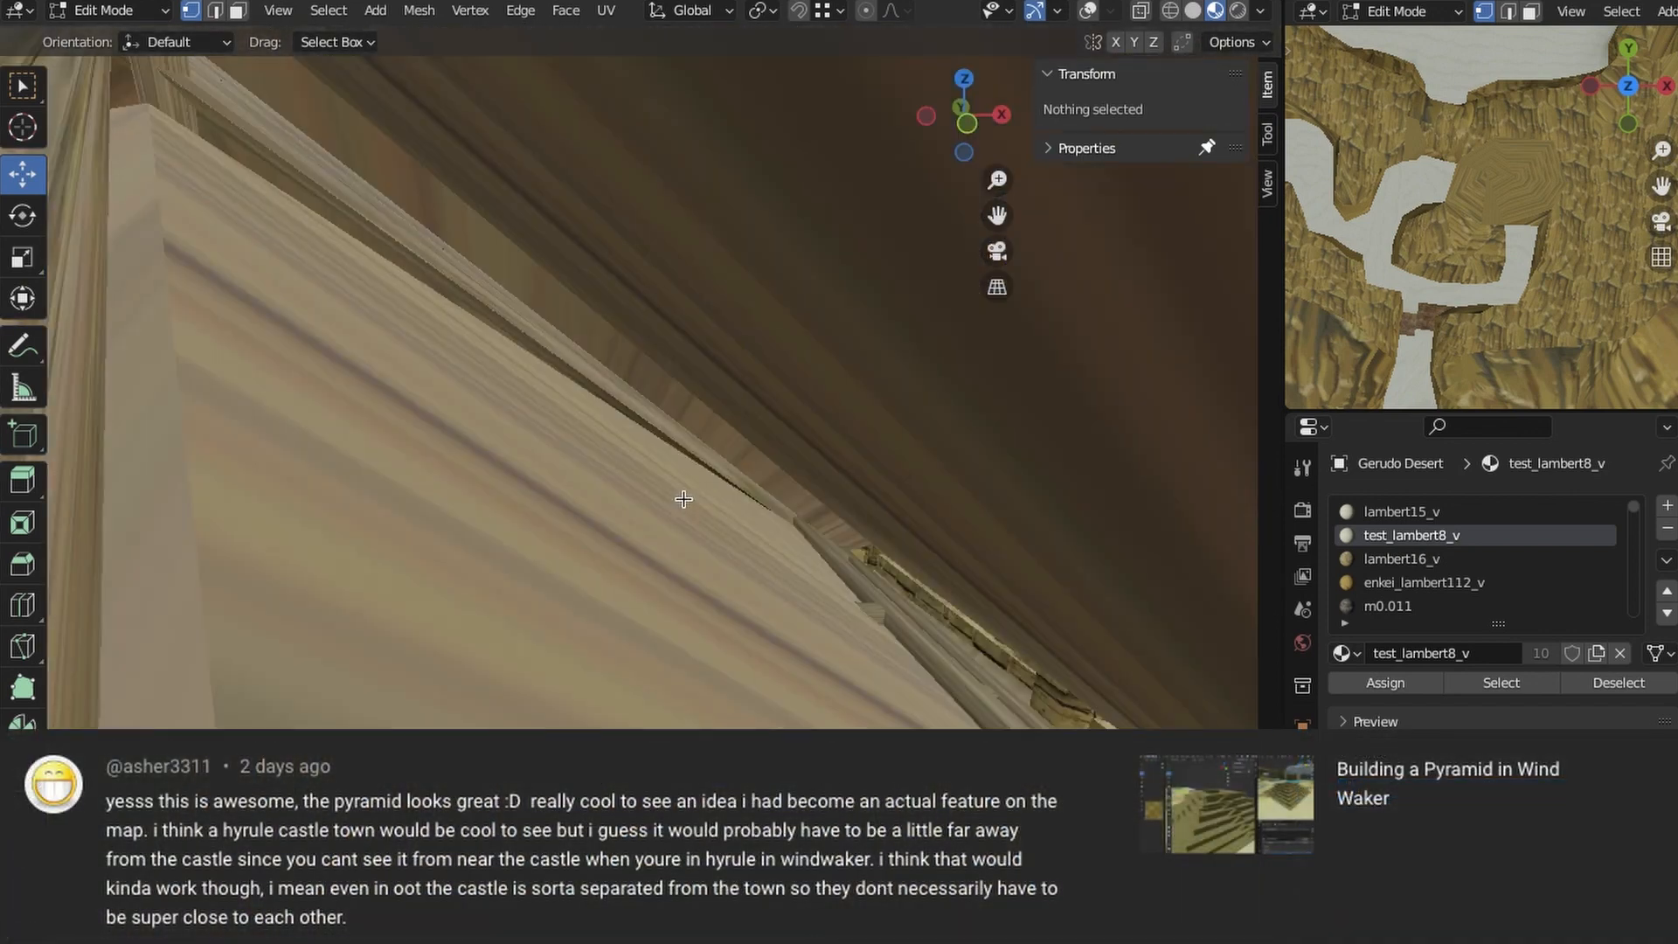
{"action": "scroll", "coordinate": [684, 499], "scroll_direction": "up", "scroll_amount": 10}
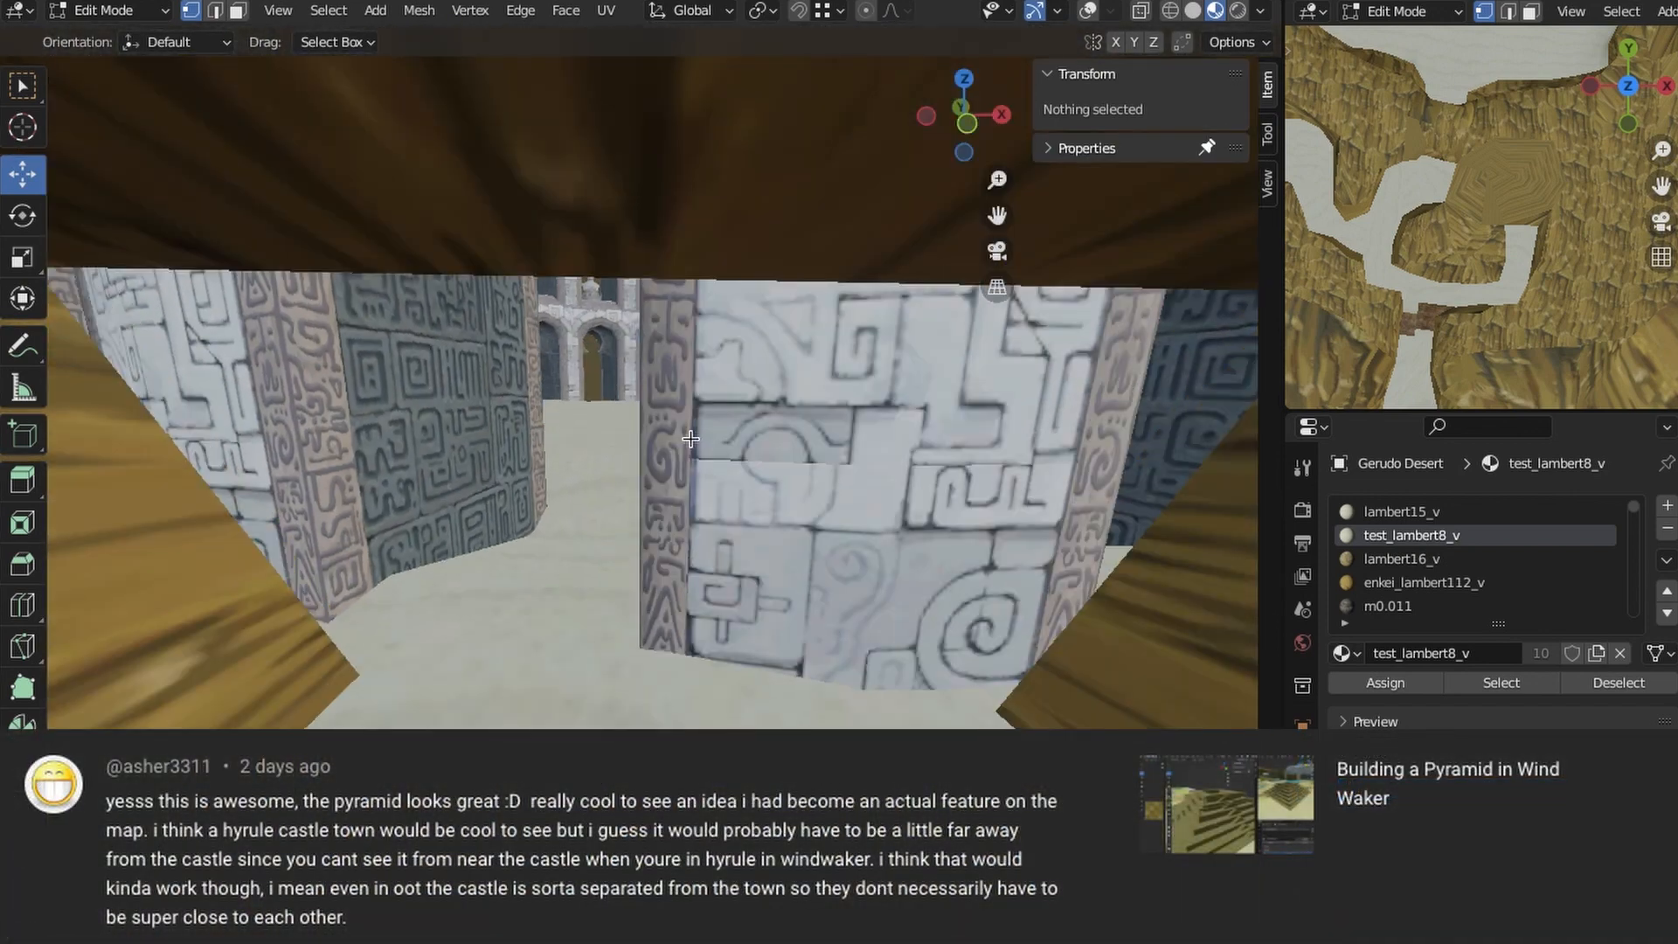
- Switch to Object Mode with Colloseum2 selected and shift it slightly along the X axis to line up with the entrance tunnel
{"action": "key", "text": "ctrl+Tab"}
{"action": "left_click", "coordinate": [690, 494]}
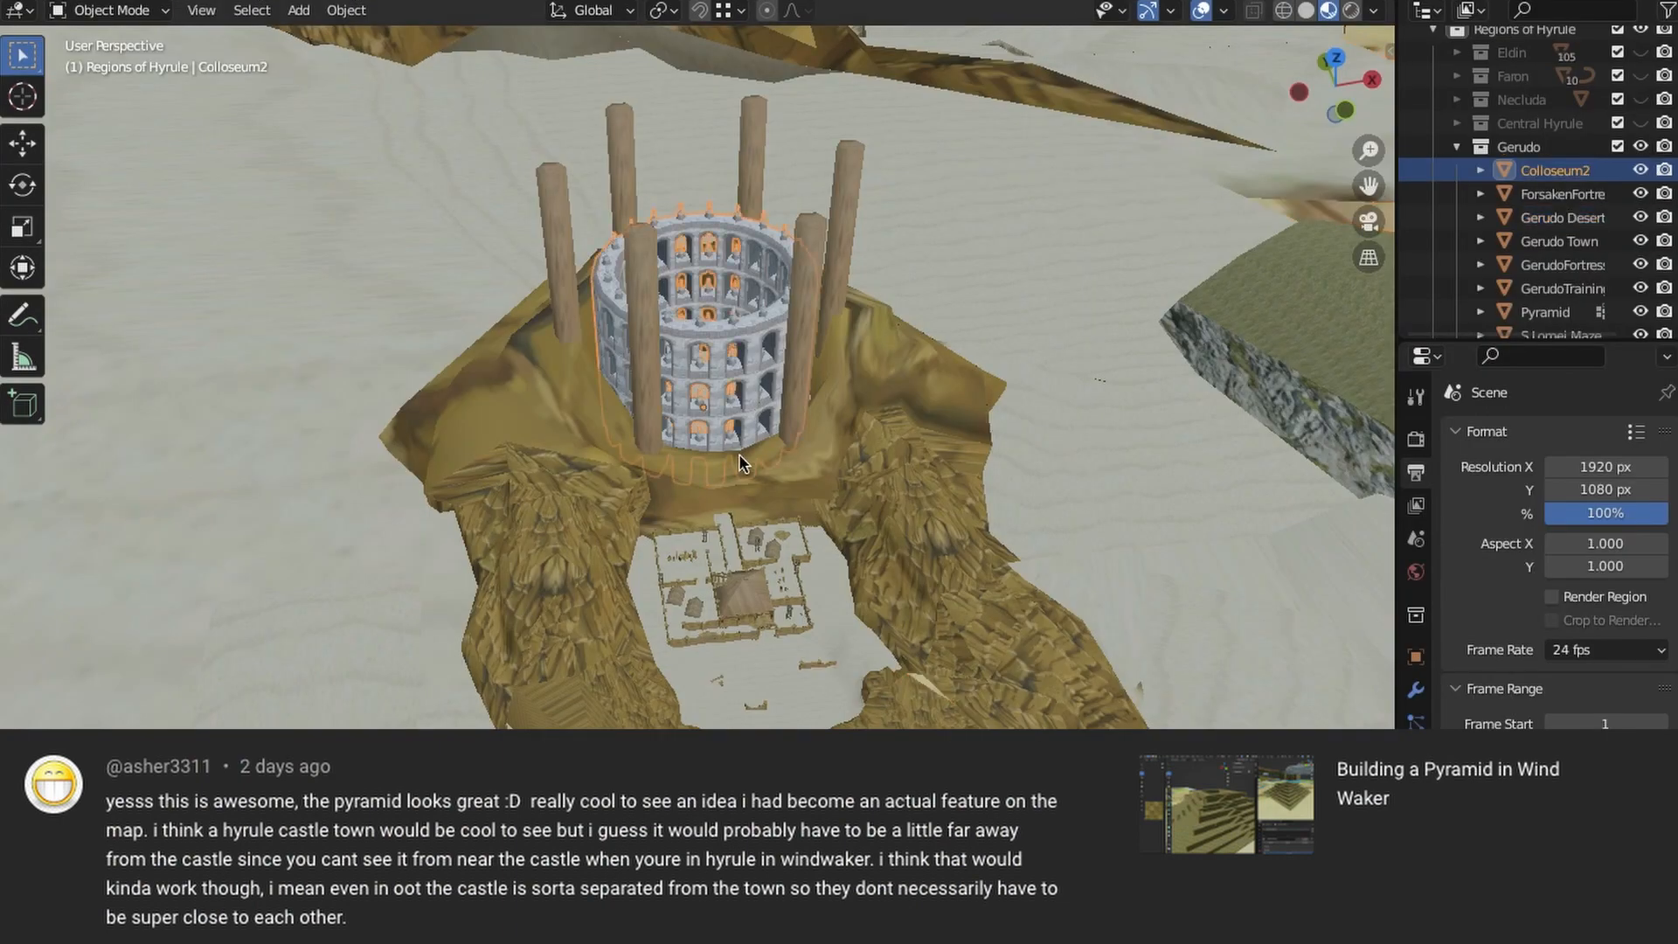
{"action": "scroll", "coordinate": [738, 463], "scroll_direction": "up", "scroll_amount": 5}
{"action": "key", "text": "shift+space"}
{"action": "key", "text": "g"}
{"action": "scroll", "coordinate": [743, 498], "scroll_direction": "up", "scroll_amount": 5}
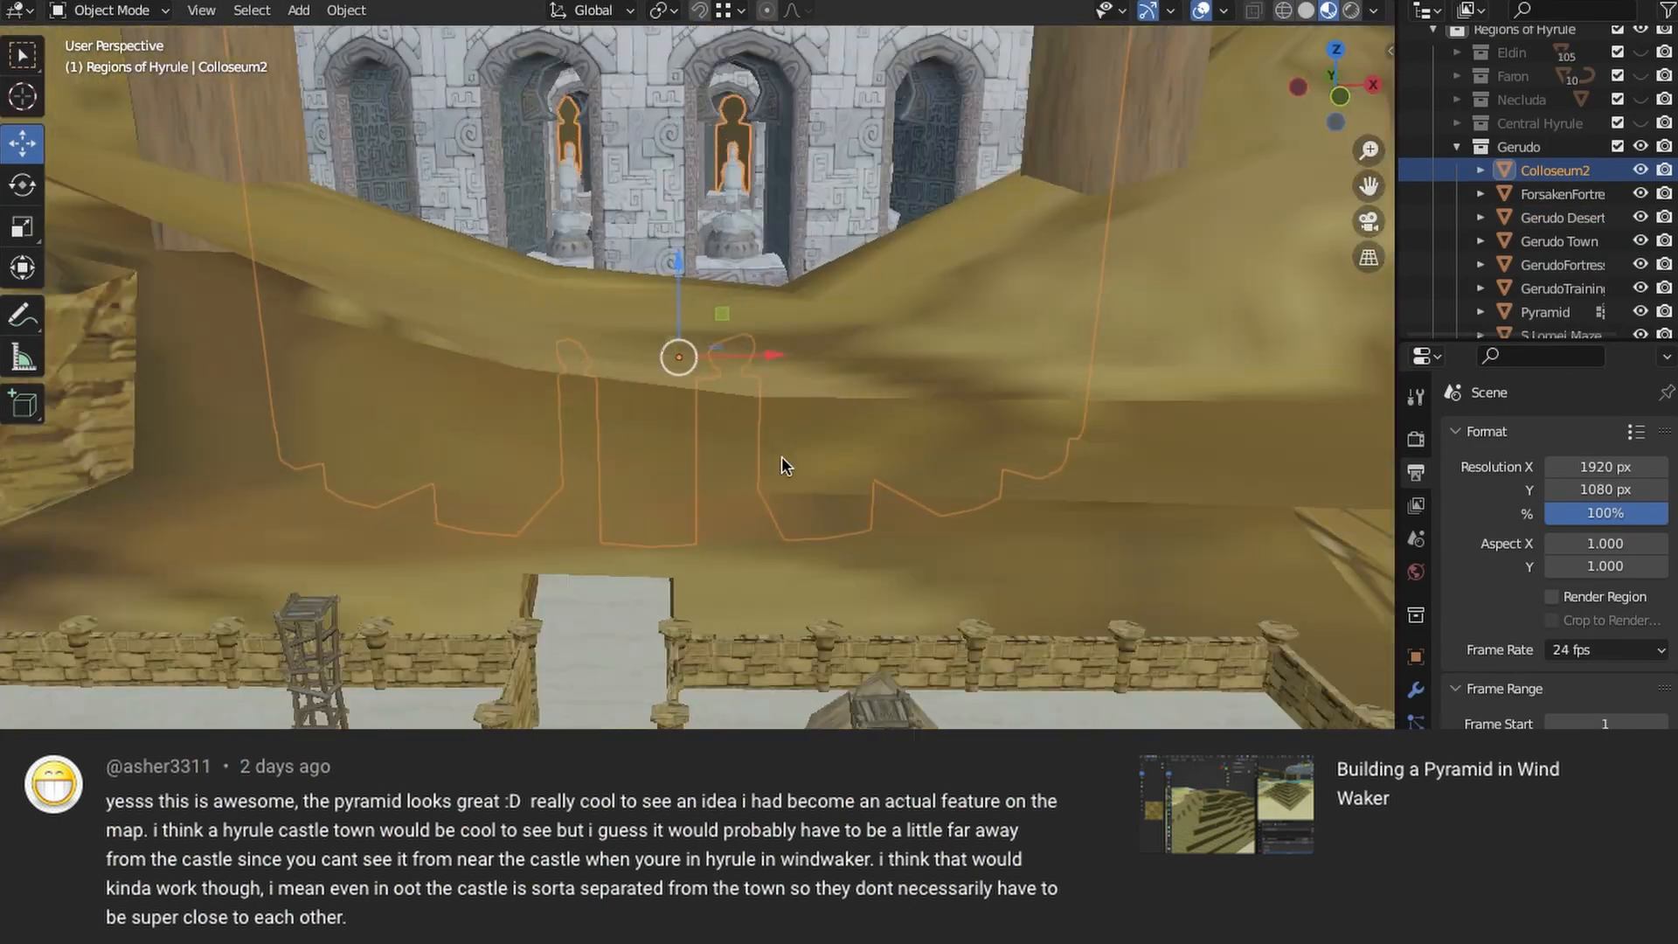
{"action": "scroll", "coordinate": [785, 450], "scroll_direction": "up", "scroll_amount": 6}
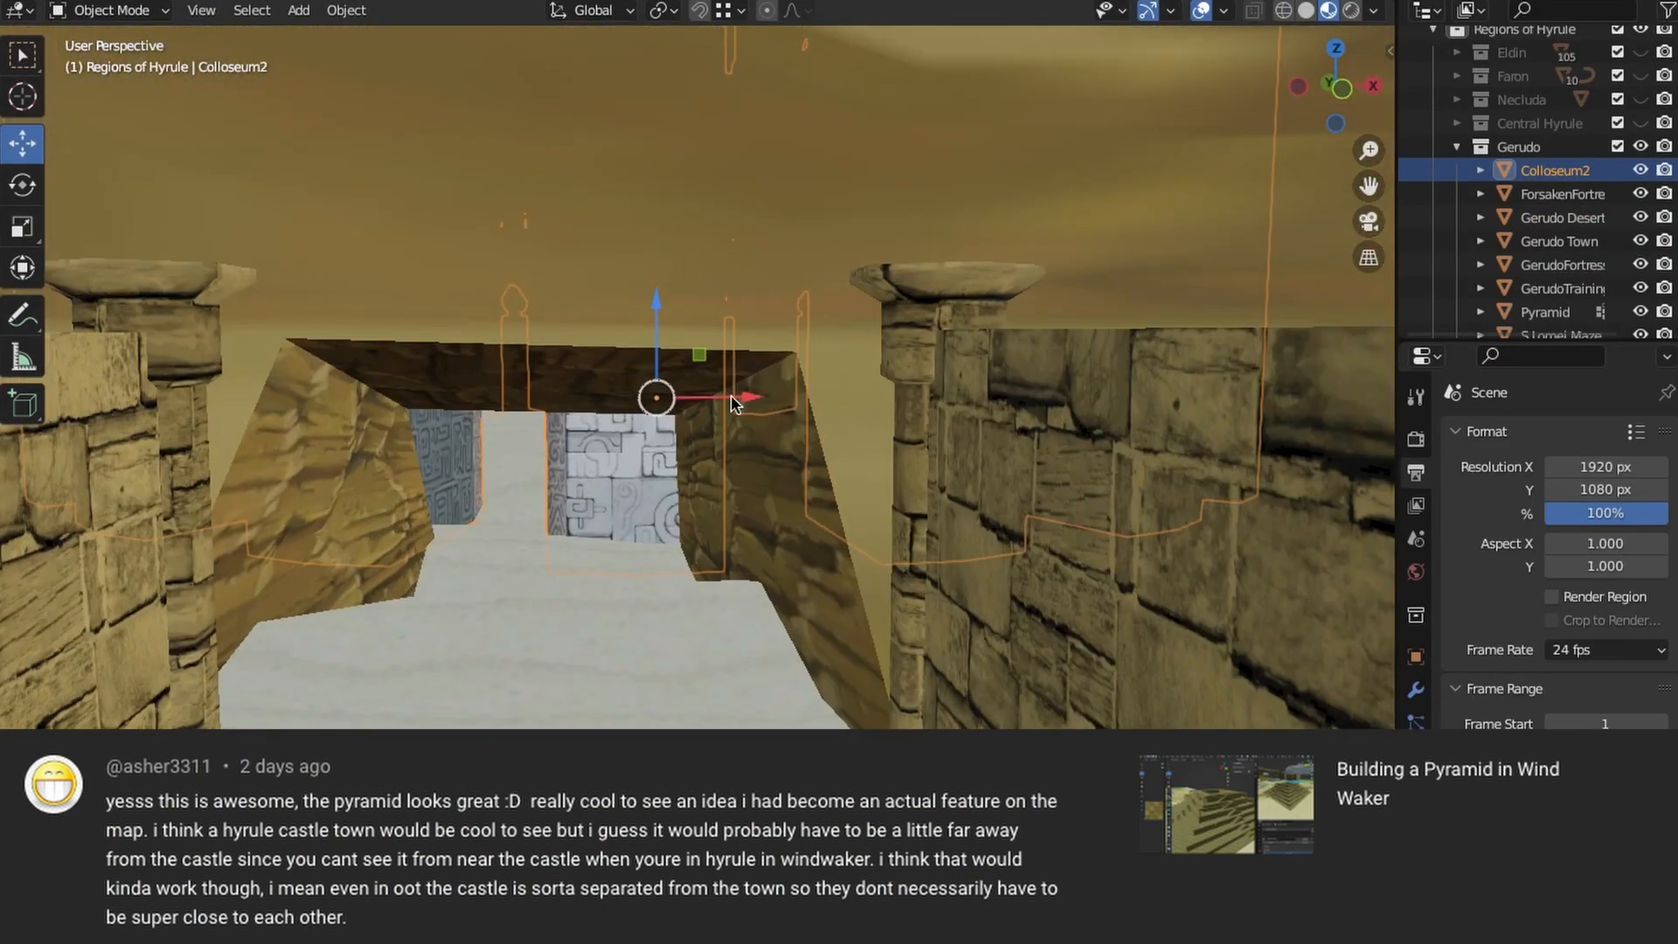
{"action": "left_click_drag", "start_coordinate": [735, 395], "coordinate": [769, 402]}
- Reselect Colloseum2 from beneath the terrain, lower it slightly along the Z axis, and check its fit among the pillars from above
{"action": "left_click", "coordinate": [736, 533]}
{"action": "scroll", "coordinate": [738, 532], "scroll_direction": "up", "scroll_amount": 6}
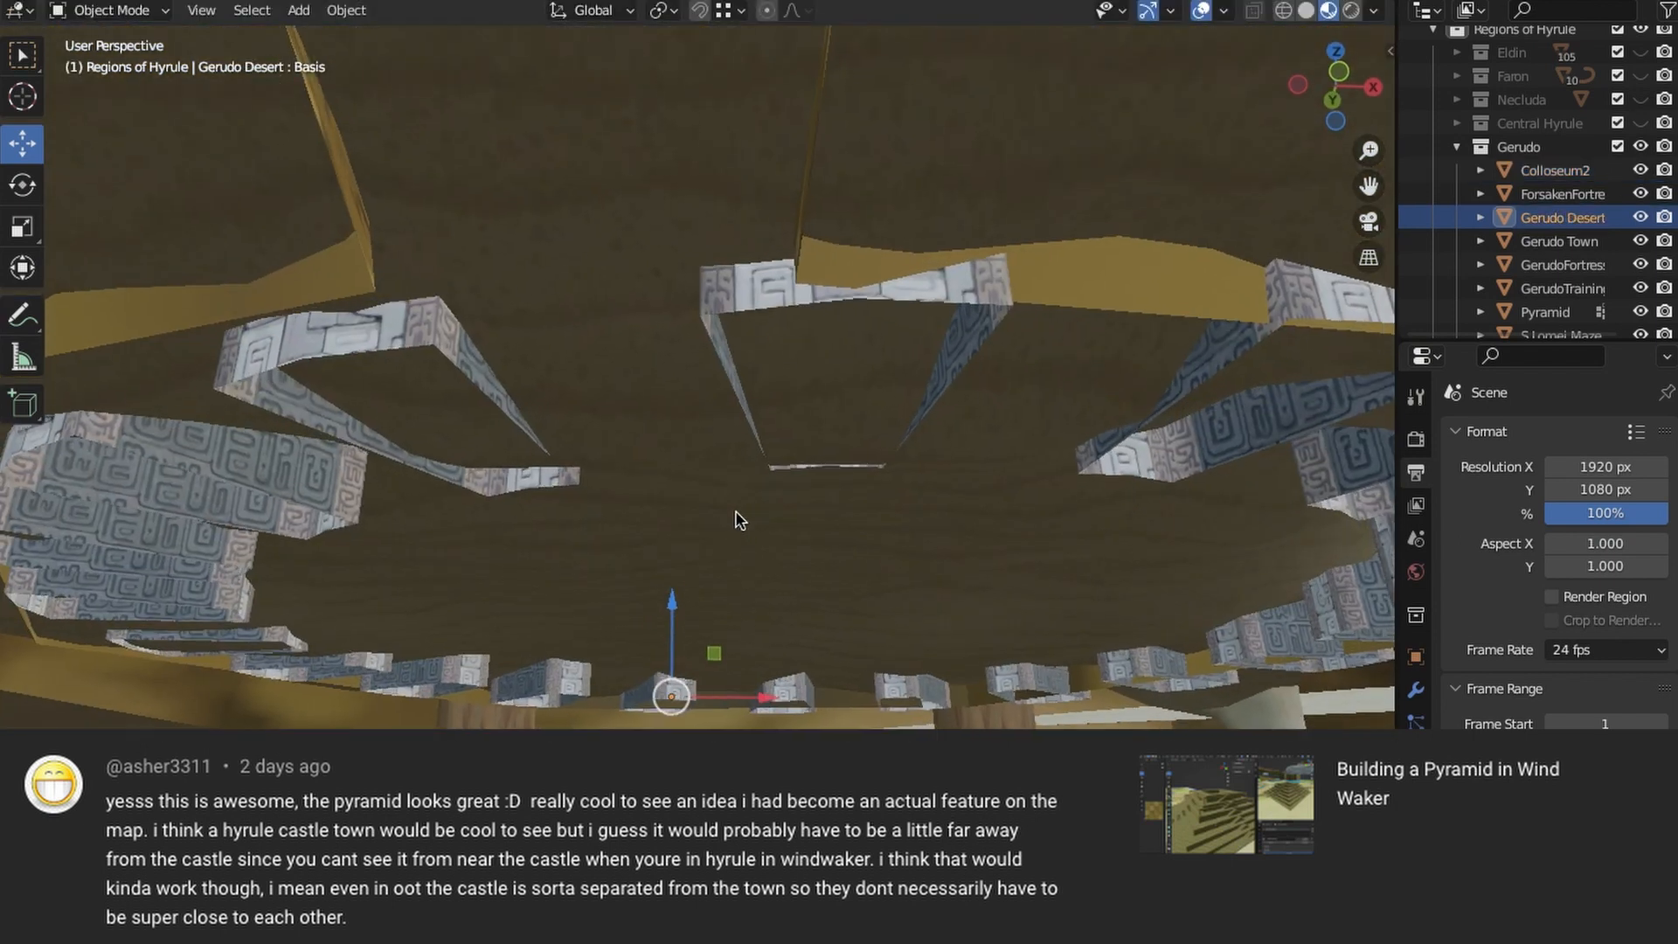
{"action": "scroll", "coordinate": [737, 520], "scroll_direction": "down", "scroll_amount": 5}
{"action": "left_click", "coordinate": [1248, 438]}
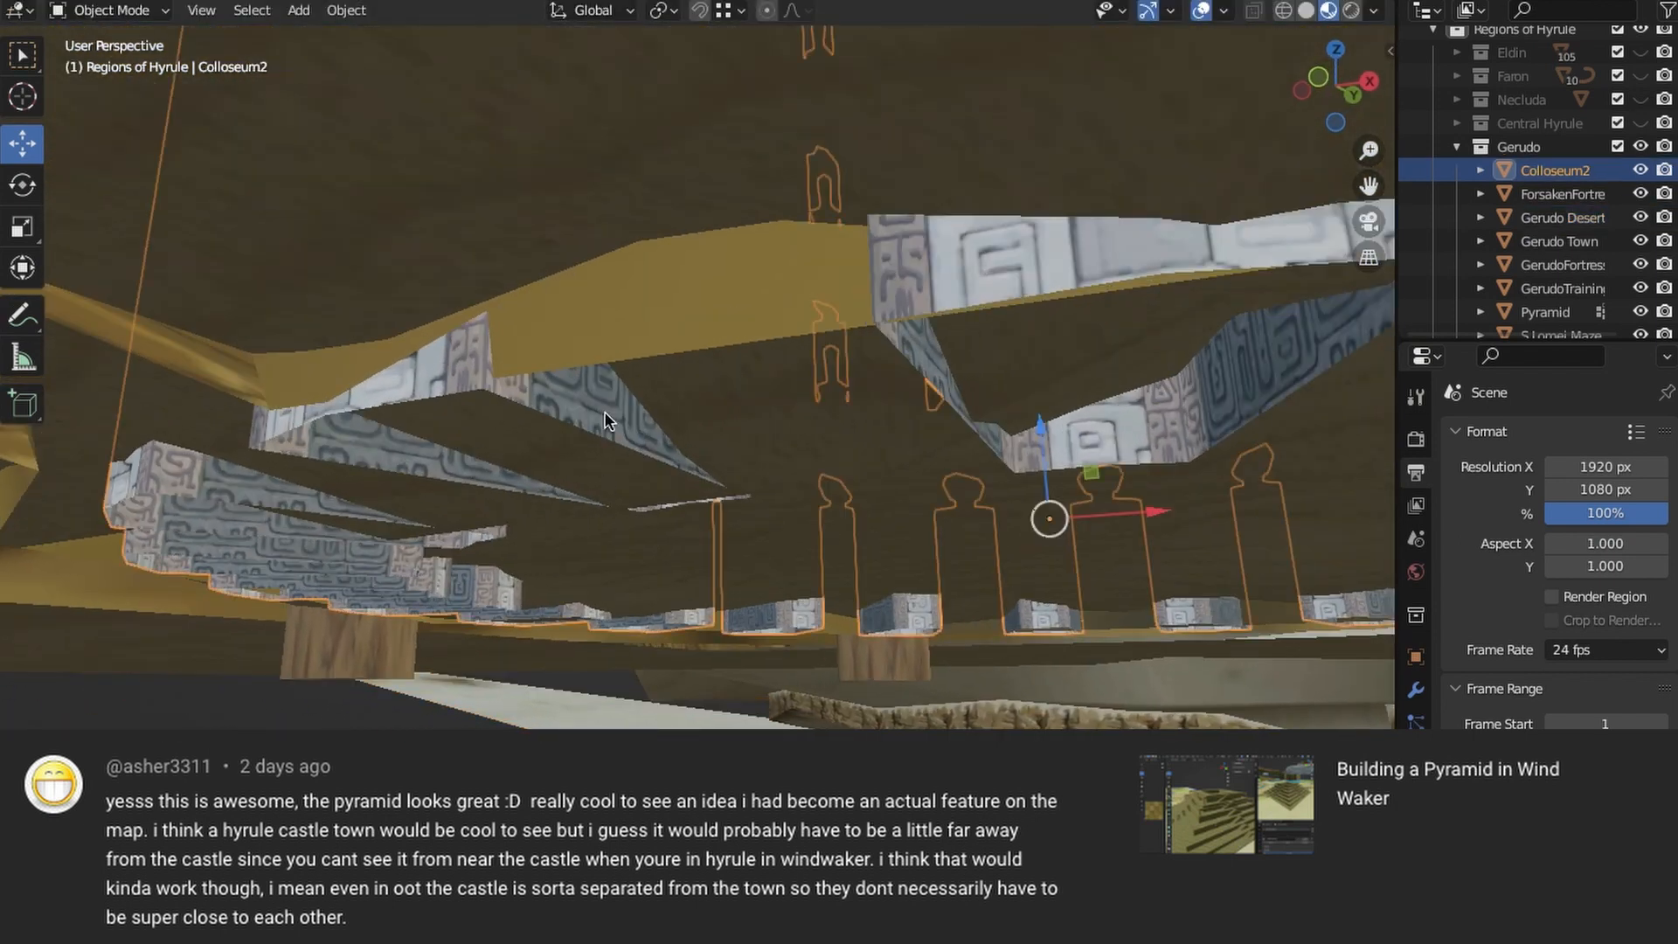
{"action": "left_click_drag", "start_coordinate": [1043, 435], "coordinate": [995, 470]}
{"action": "left_click", "coordinate": [701, 555]}
{"action": "middle_click_drag", "start_coordinate": [701, 555], "coordinate": [612, 703]}
{"action": "scroll", "coordinate": [885, 495], "scroll_direction": "down", "scroll_amount": 8}
{"action": "middle_click_drag", "start_coordinate": [791, 389], "coordinate": [839, 634]}
{"action": "scroll", "coordinate": [877, 402], "scroll_direction": "down", "scroll_amount": 3}
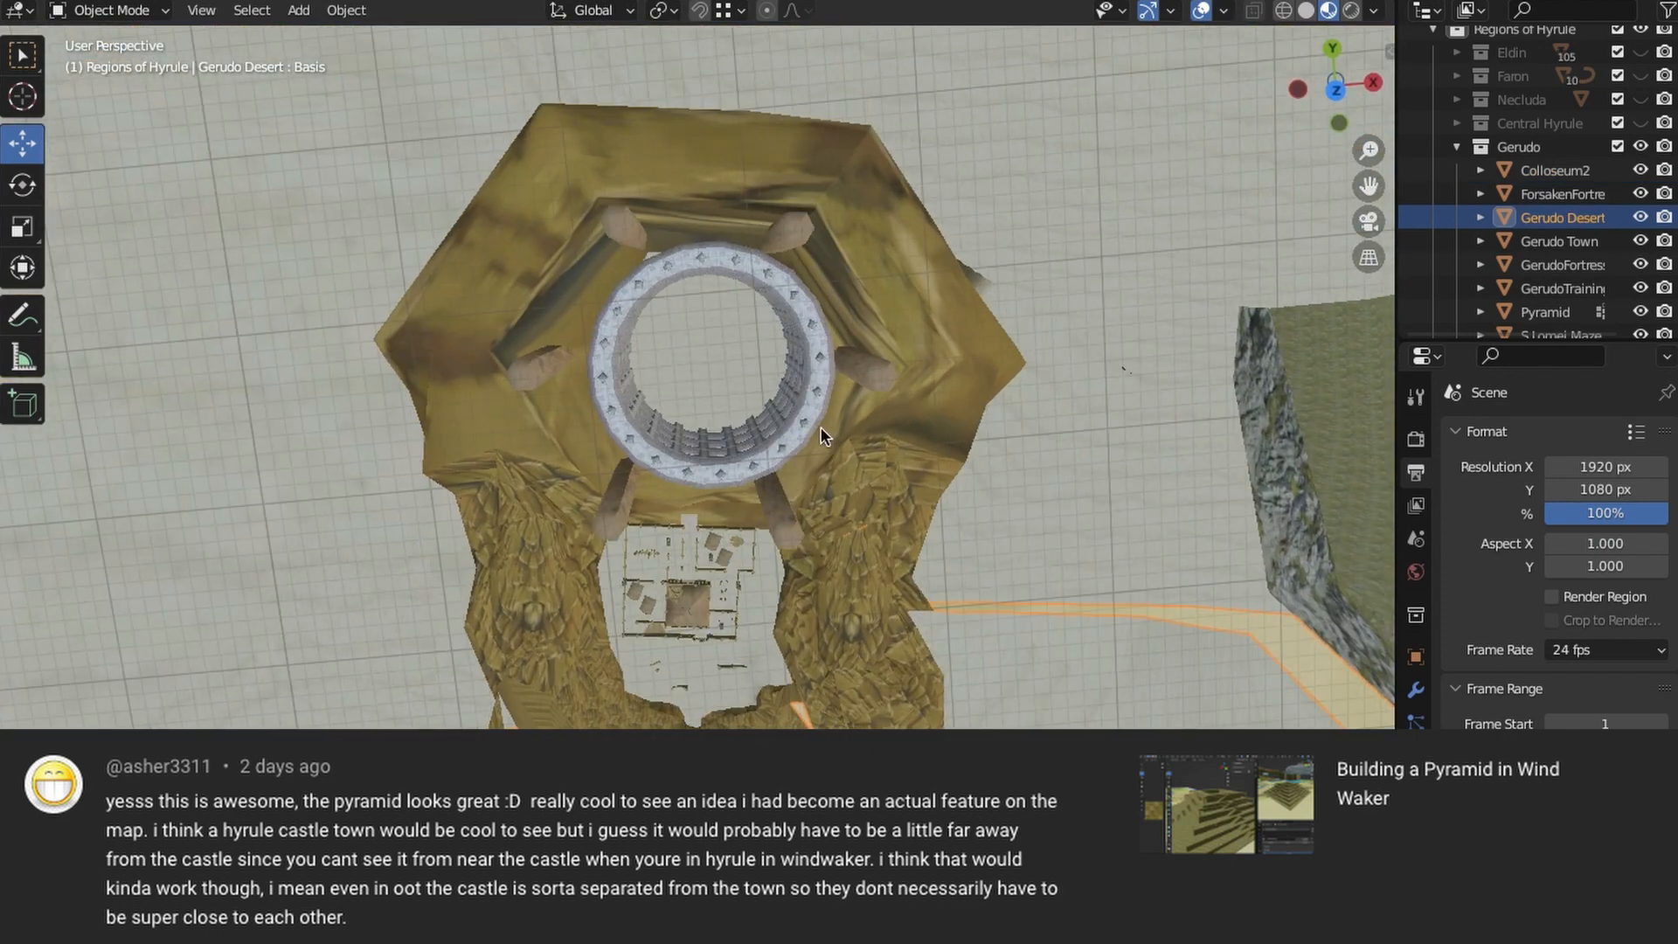
- Switch the viewport to solid shading and zoom out to show the whole Gerudo Desert region
{"action": "middle_click_drag", "start_coordinate": [821, 427], "coordinate": [519, 74]}
{"action": "scroll", "coordinate": [774, 458], "scroll_direction": "up", "scroll_amount": 2}
{"action": "left_click", "coordinate": [1306, 10]}
{"action": "mouse_move", "coordinate": [1023, 454]}
{"action": "middle_mouse_down"}
{"action": "mouse_move", "coordinate": [936, 484]}
{"action": "mouse_move", "coordinate": [603, 528]}
{"action": "mouse_move", "coordinate": [866, 551]}
{"action": "mouse_move", "coordinate": [861, 535]}
{"action": "middle_mouse_up"}
{"action": "scroll", "coordinate": [603, 528], "scroll_direction": "down", "scroll_amount": 6}
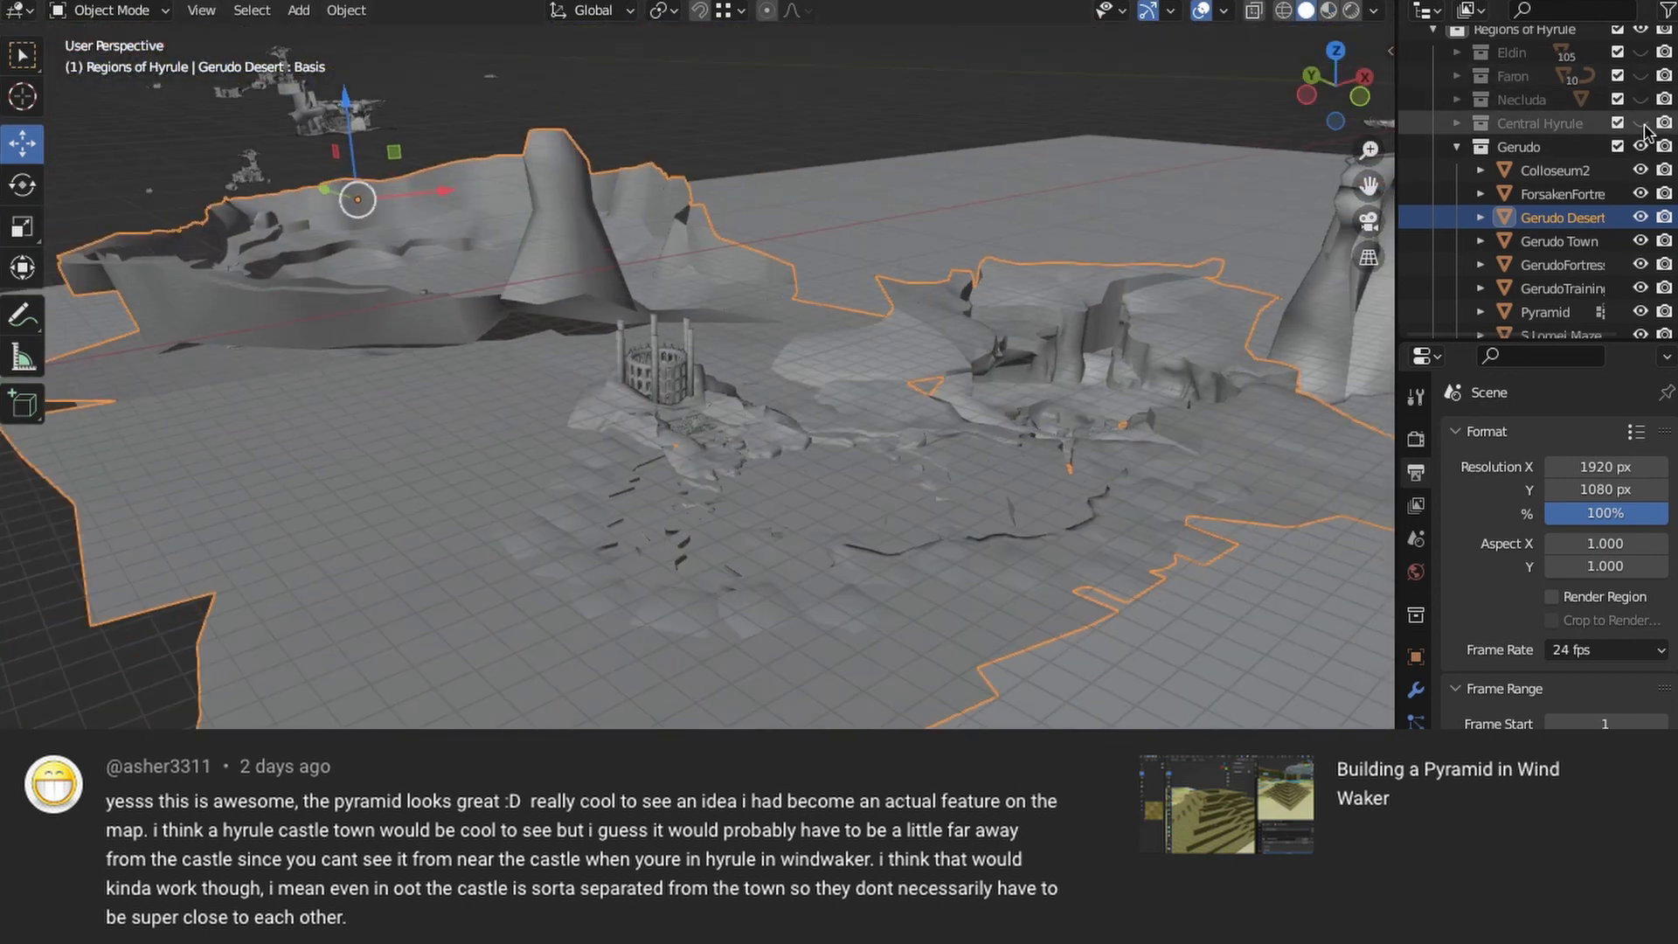
- Show the Central Hyrule region, collapse the Gerudo collection, and examine the terrain between the two regions
{"action": "left_click", "coordinate": [1643, 125]}
{"action": "middle_click_drag", "start_coordinate": [376, 445], "coordinate": [340, 513]}
{"action": "scroll", "coordinate": [340, 513], "scroll_direction": "down", "scroll_amount": 2}
{"action": "middle_click_drag", "start_coordinate": [1180, 428], "coordinate": [703, 420], "text": "shift"}
{"action": "left_click", "coordinate": [767, 378]}
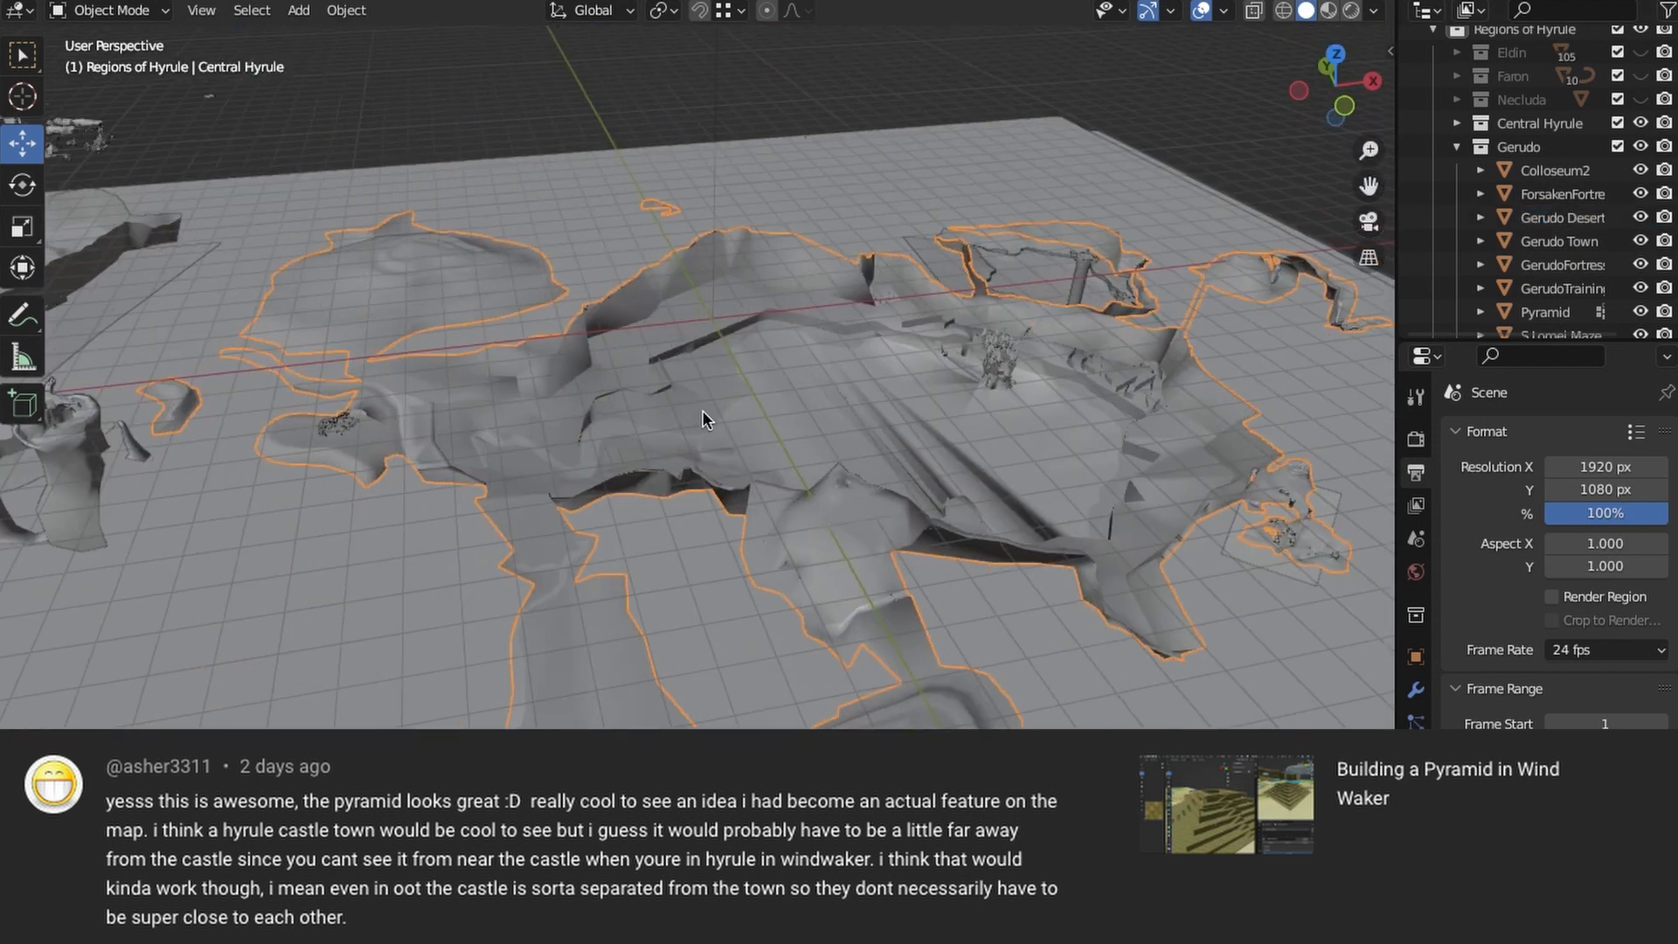
{"action": "left_click", "coordinate": [1457, 128]}
{"action": "middle_click_drag", "start_coordinate": [552, 495], "coordinate": [937, 348], "text": "shift"}
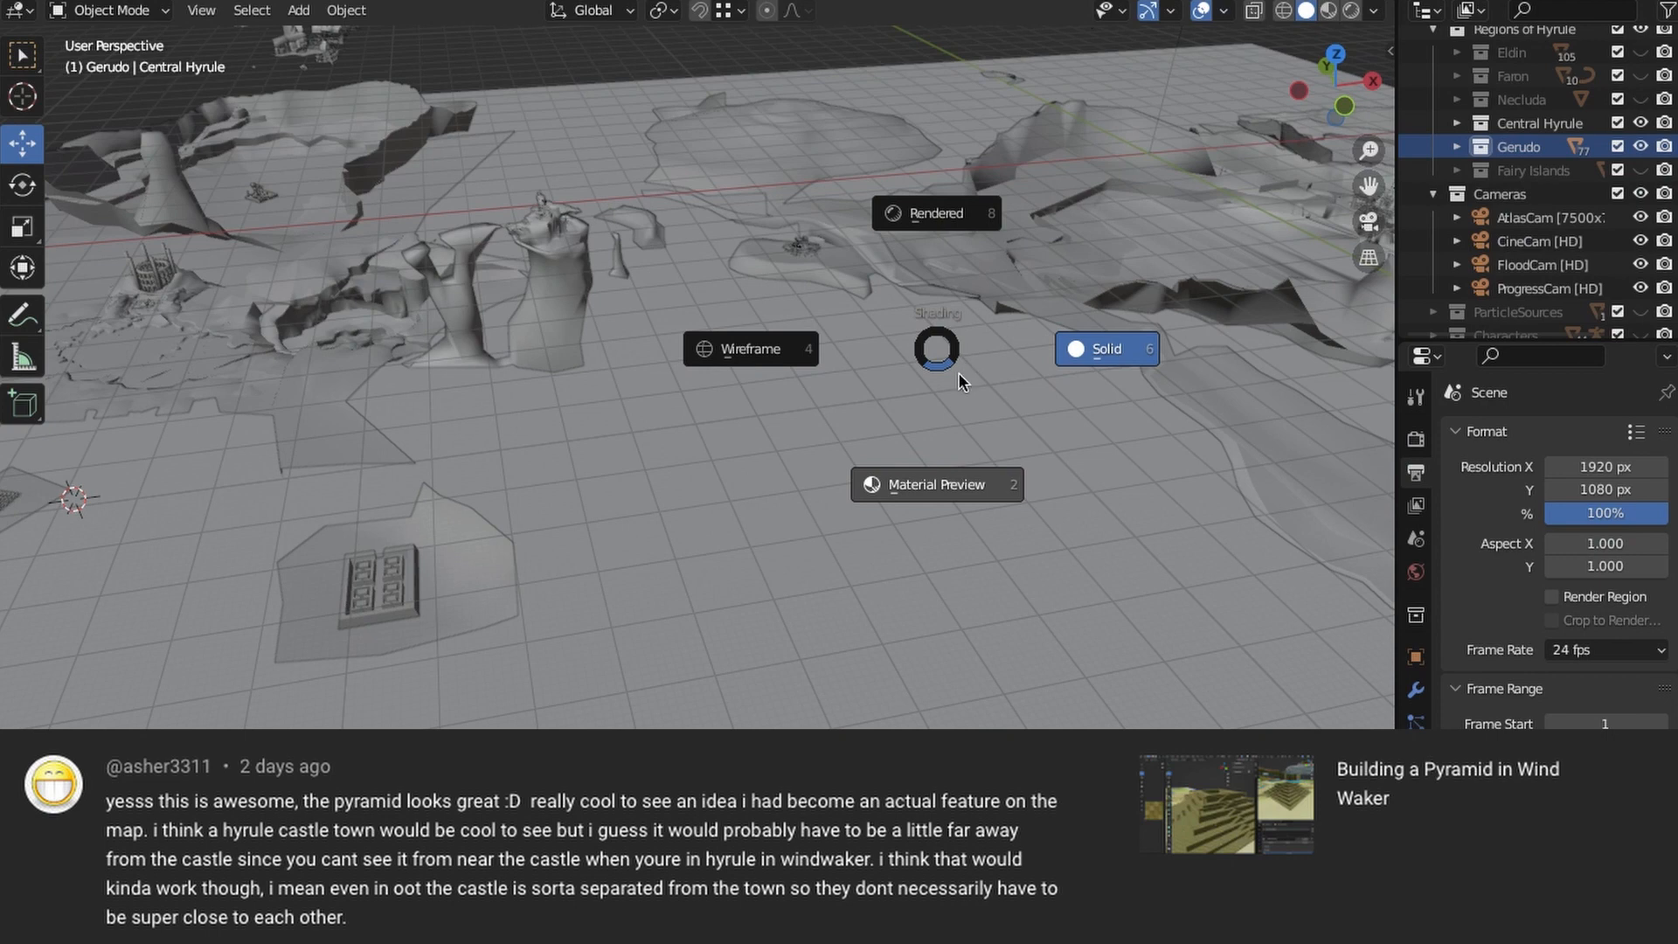
{"action": "left_click", "coordinate": [959, 375]}
{"action": "middle_click_drag", "start_coordinate": [585, 636], "coordinate": [941, 522], "text": "shift"}
{"action": "middle_click_drag", "start_coordinate": [624, 603], "coordinate": [420, 722]}
- Hide Central Hyrule, examine the Faron region's cliffs, towers and bridge in material preview, and hide Faron again
{"action": "left_click", "coordinate": [1643, 125]}
{"action": "left_click", "coordinate": [1641, 78]}
{"action": "middle_click_drag", "start_coordinate": [953, 546], "coordinate": [748, 526], "text": "shift"}
{"action": "scroll", "coordinate": [748, 526], "scroll_direction": "up", "scroll_amount": 4}
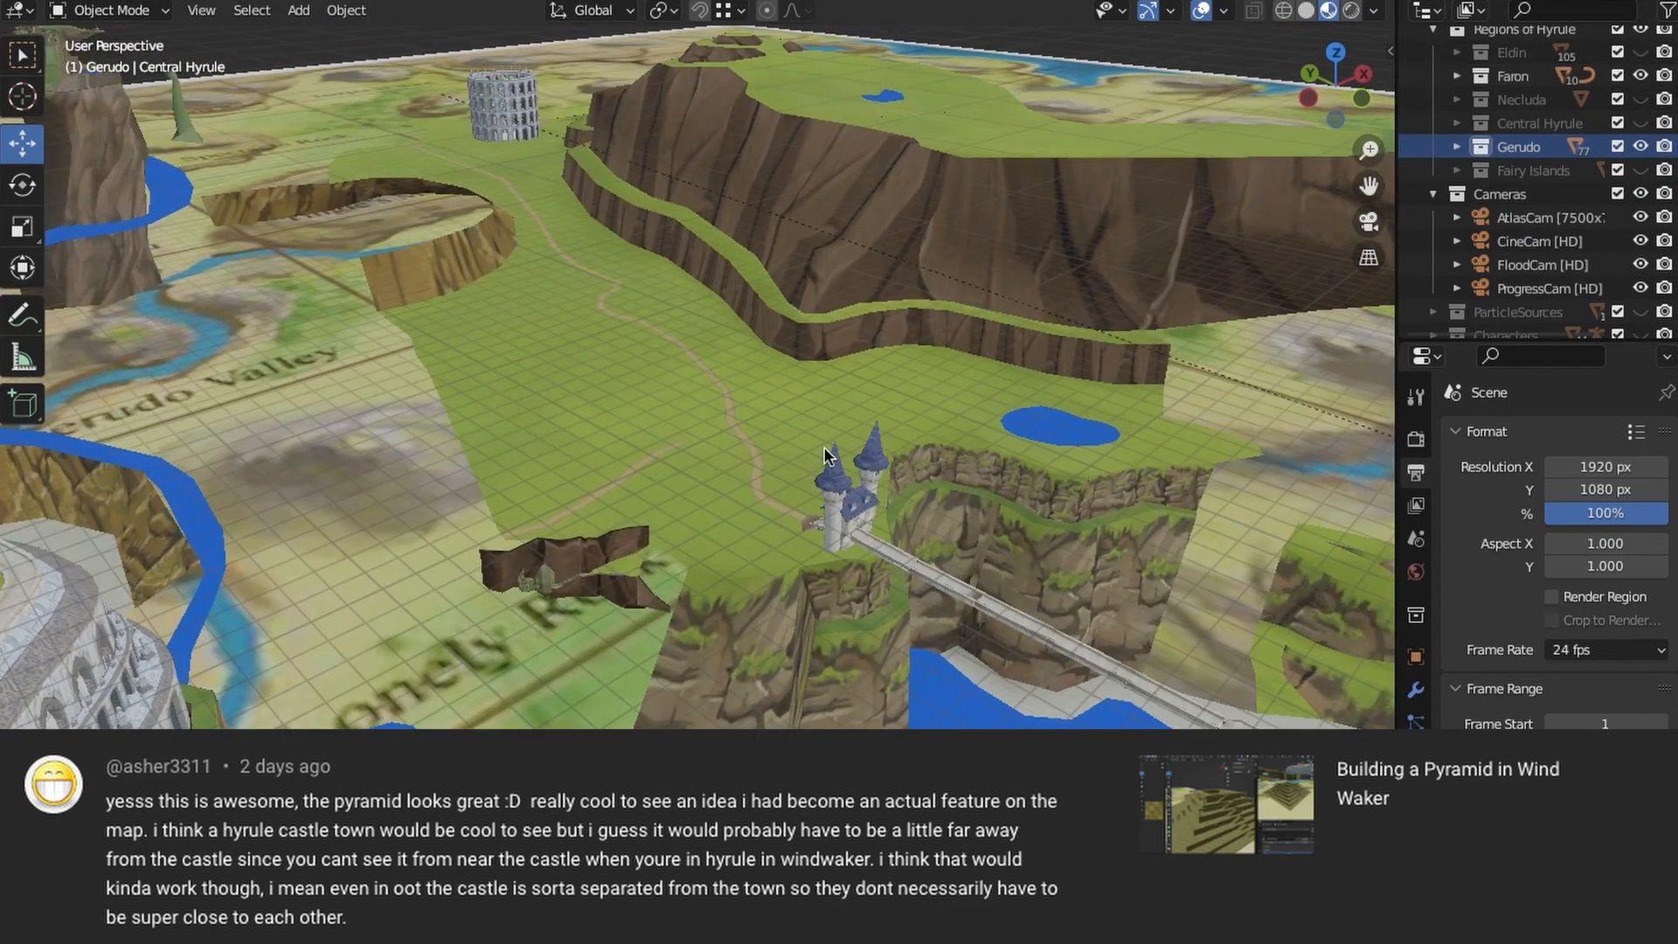
{"action": "mouse_move", "coordinate": [1005, 577]}
{"action": "middle_mouse_down", "text": "shift"}
{"action": "mouse_move", "coordinate": [737, 483]}
{"action": "mouse_move", "coordinate": [936, 554]}
{"action": "mouse_move", "coordinate": [984, 631]}
{"action": "mouse_move", "coordinate": [879, 554]}
{"action": "middle_mouse_up", "text": "shift"}
{"action": "scroll", "coordinate": [742, 488], "scroll_direction": "down", "scroll_amount": 2}
{"action": "scroll", "coordinate": [984, 631], "scroll_direction": "down", "scroll_amount": 2}
{"action": "scroll", "coordinate": [984, 631], "scroll_direction": "up", "scroll_amount": 2}
{"action": "left_click", "coordinate": [1641, 77]}
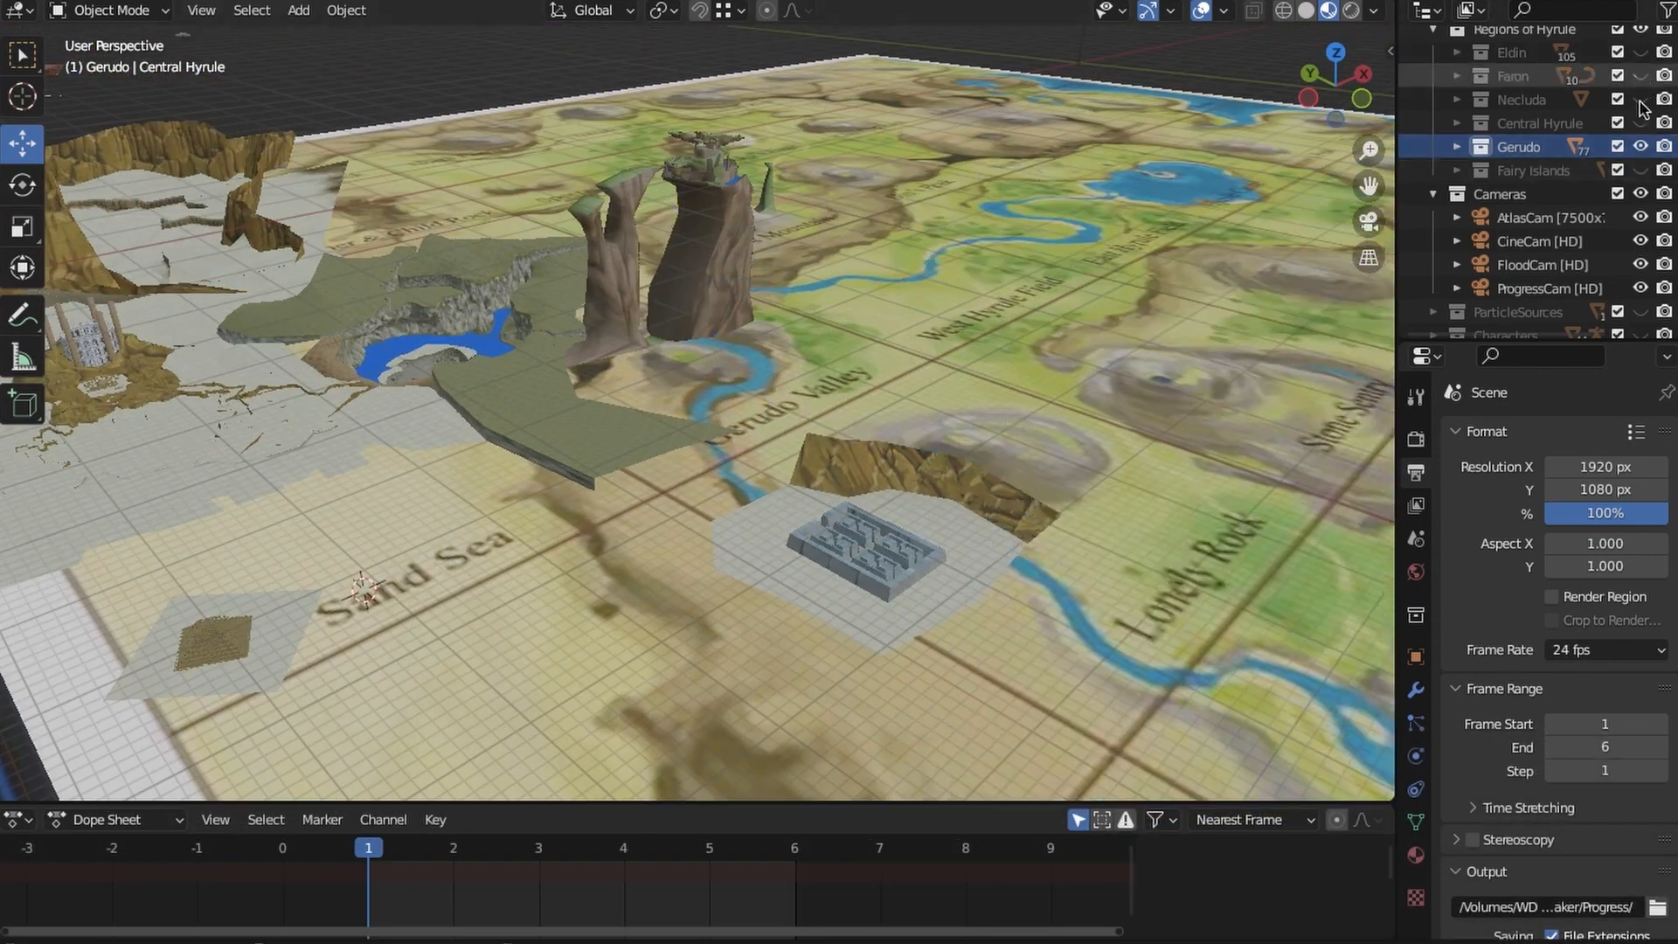
- Show Central Hyrule in solid shading and duplicate its terrain object in place
{"action": "key", "text": "z"}
{"action": "left_click", "coordinate": [997, 350]}
{"action": "middle_click_drag", "start_coordinate": [1099, 91], "coordinate": [1045, 163], "text": "shift"}
{"action": "left_click", "coordinate": [1015, 208]}
{"action": "middle_click_drag", "start_coordinate": [1031, 183], "coordinate": [895, 451], "text": "shift"}
{"action": "scroll", "coordinate": [895, 451], "scroll_direction": "down", "scroll_amount": 2}
{"action": "key", "text": "shift+d"}
{"action": "right_click", "coordinate": [895, 451]}
{"action": "middle_click_drag", "start_coordinate": [72, 206], "coordinate": [113, 256], "text": "shift"}
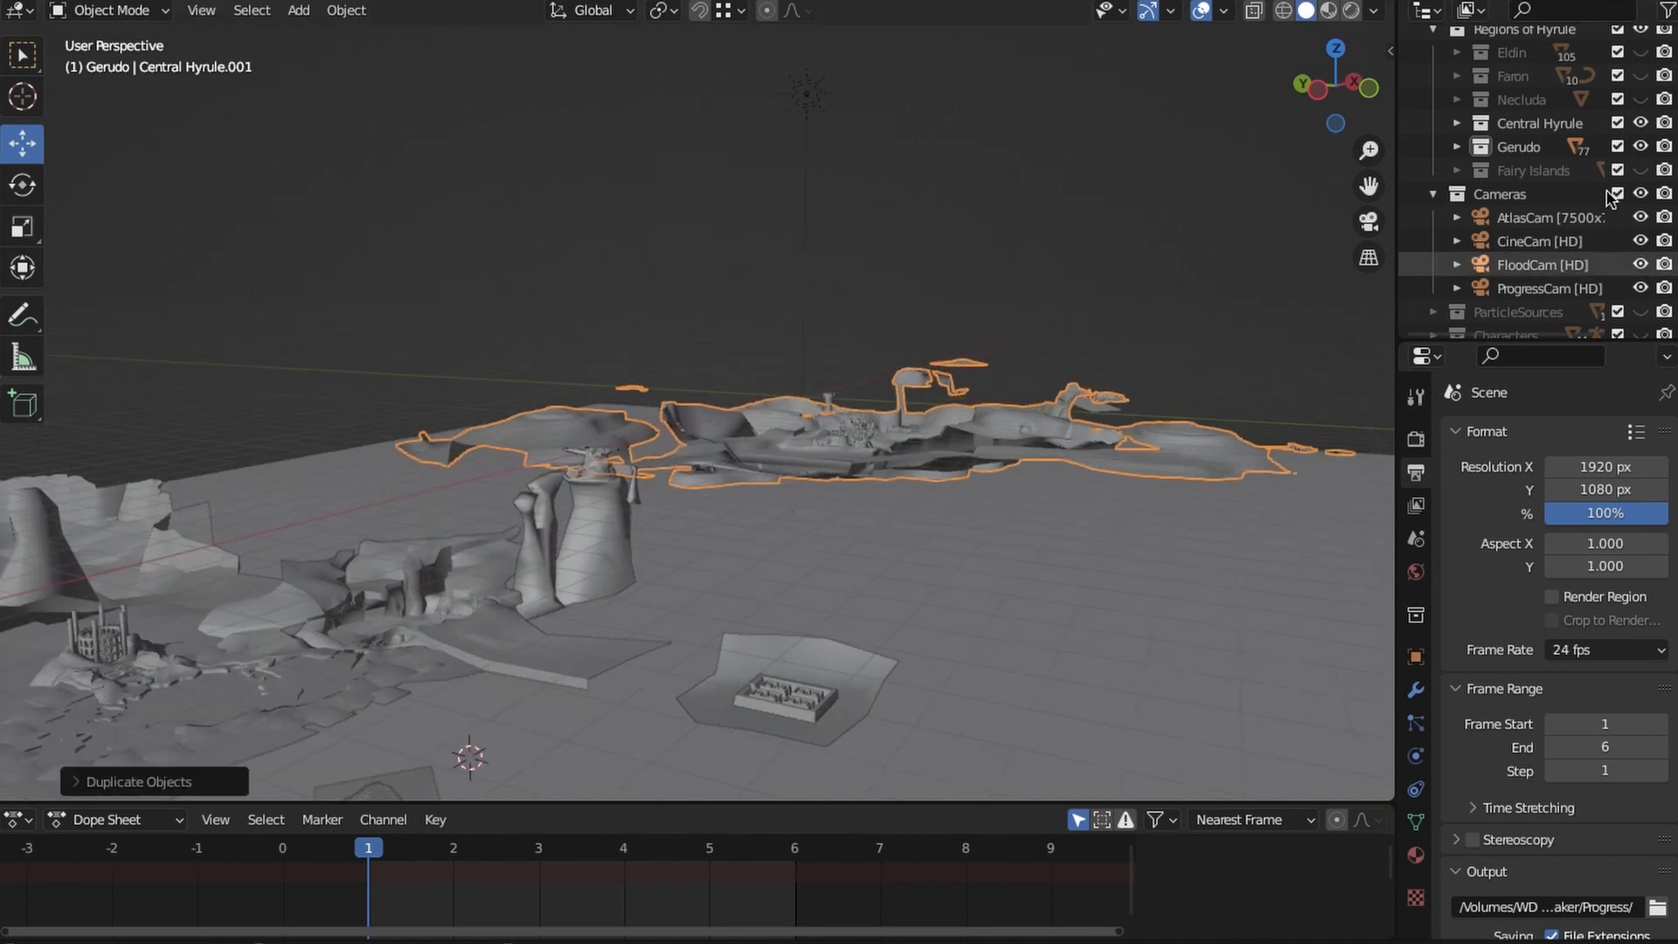
- Show Central Hyrule.001's object transform settings and raise it about 1461 m along the Z axis
{"action": "key", "text": "period"}
{"action": "left_click_drag", "start_coordinate": [1394, 219], "coordinate": [1296, 227]}
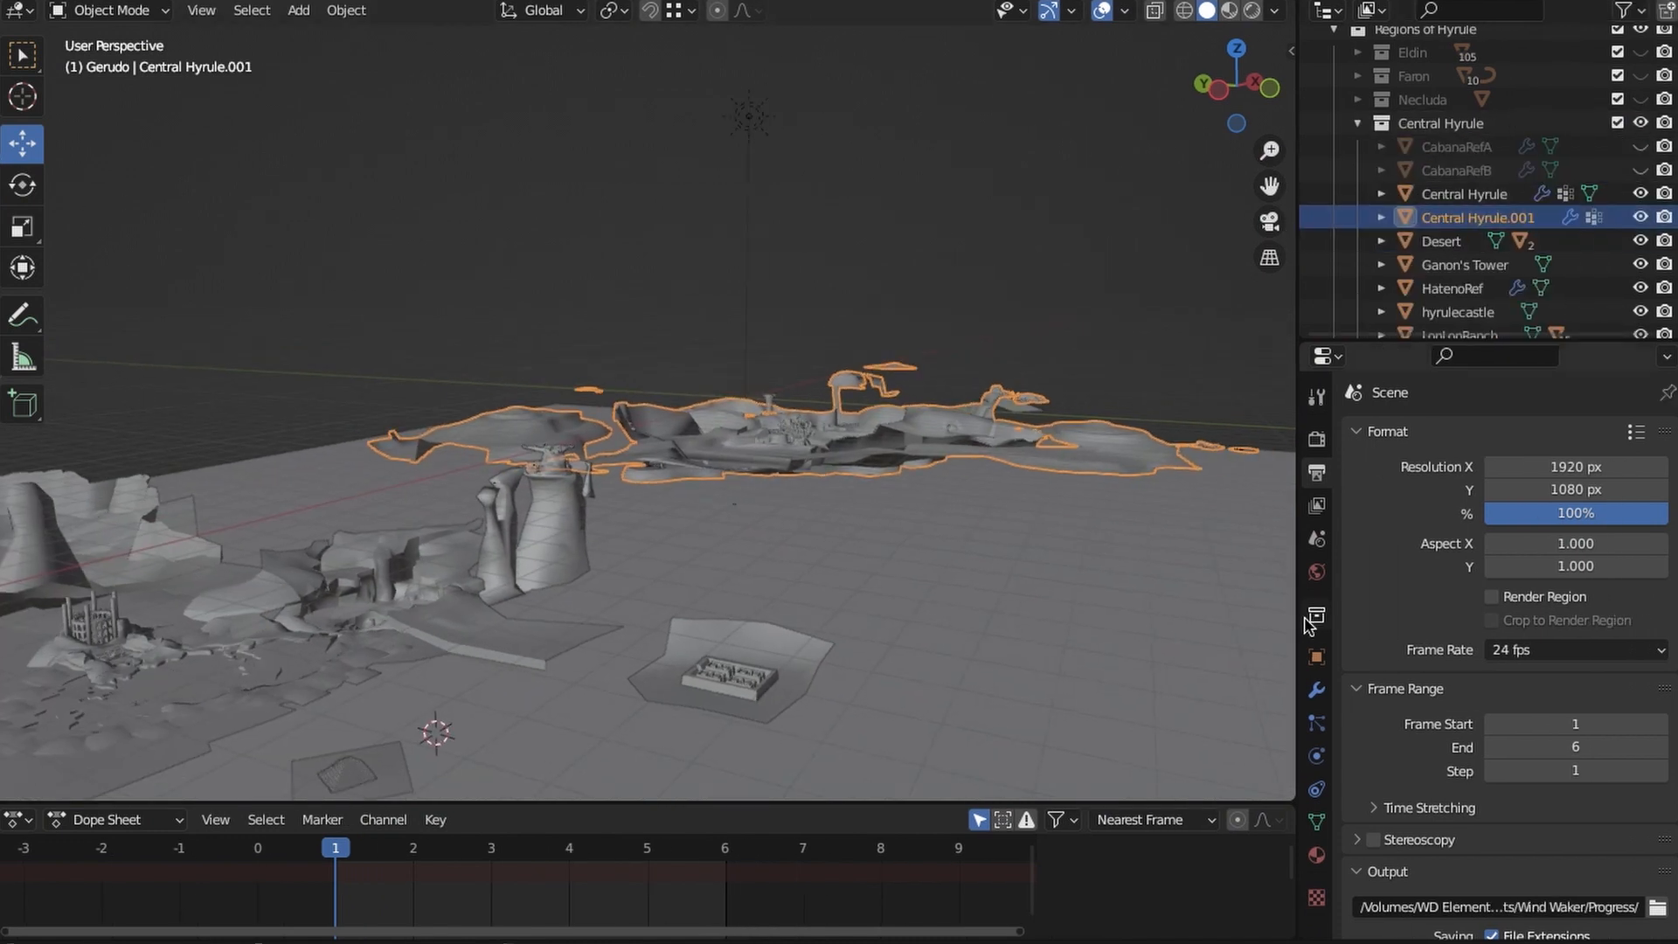
{"action": "left_click", "coordinate": [1317, 656]}
{"action": "middle_click_drag", "start_coordinate": [551, 363], "coordinate": [843, 354]}
{"action": "left_click_drag", "start_coordinate": [870, 277], "coordinate": [859, 113]}
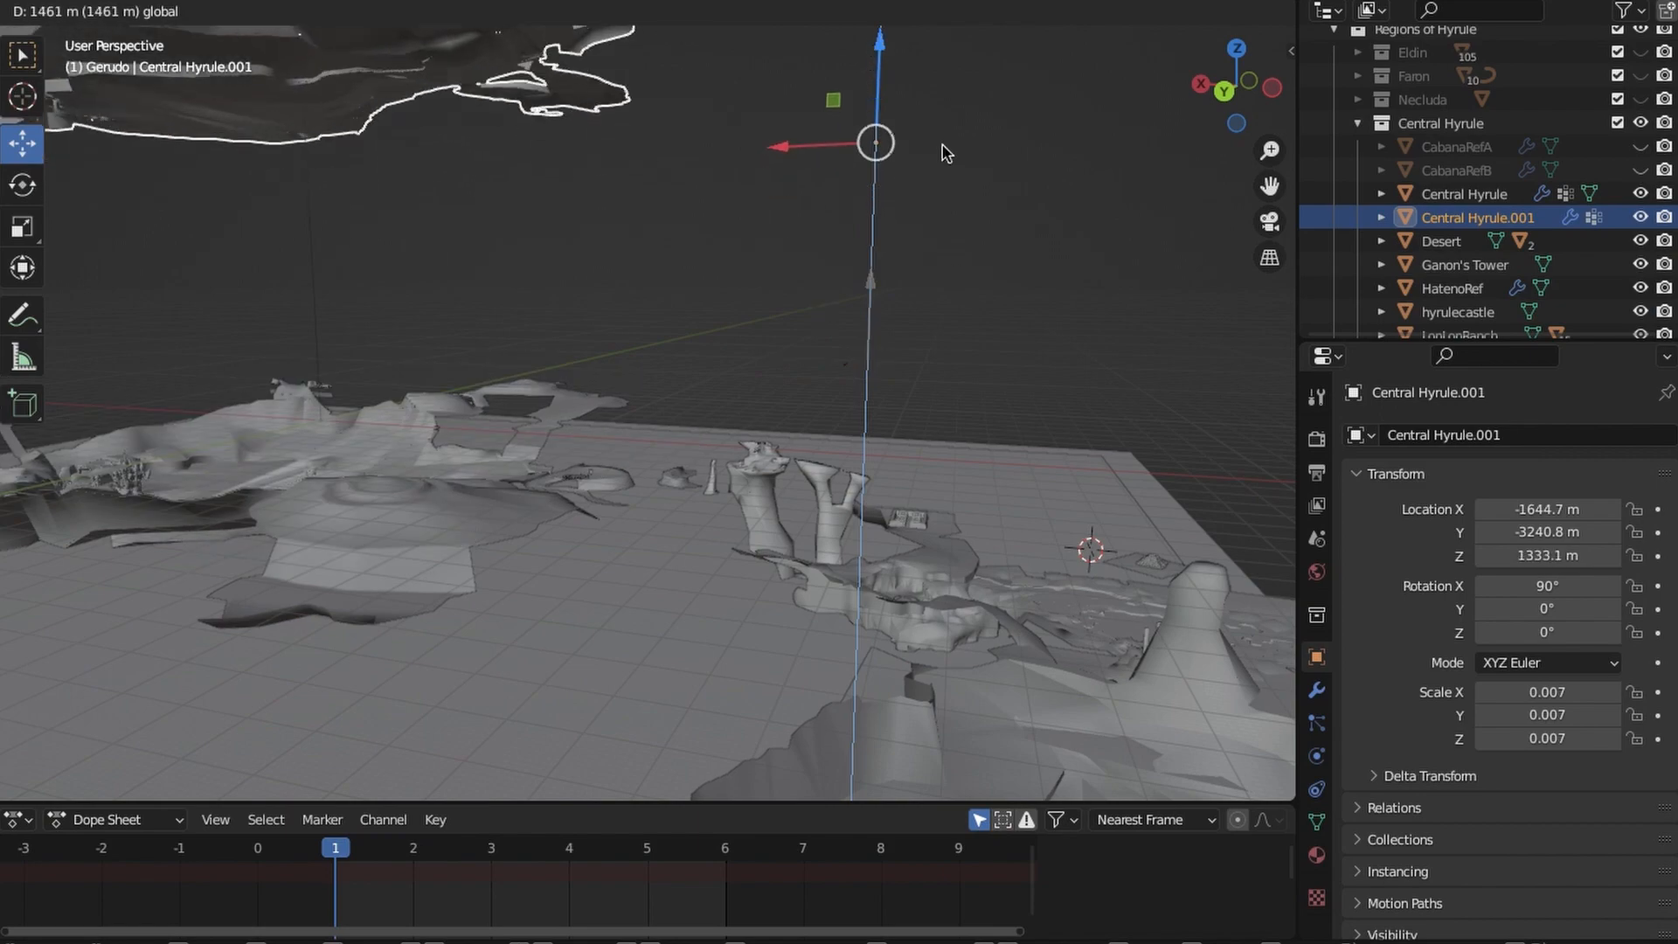
{"action": "left_click_drag", "start_coordinate": [944, 152], "coordinate": [831, 315]}
- Search Central Hyrule.001's mesh in Edit Mode for the golden Triforce emblem on top of the castle
{"action": "middle_click_drag", "start_coordinate": [831, 315], "coordinate": [835, 317]}
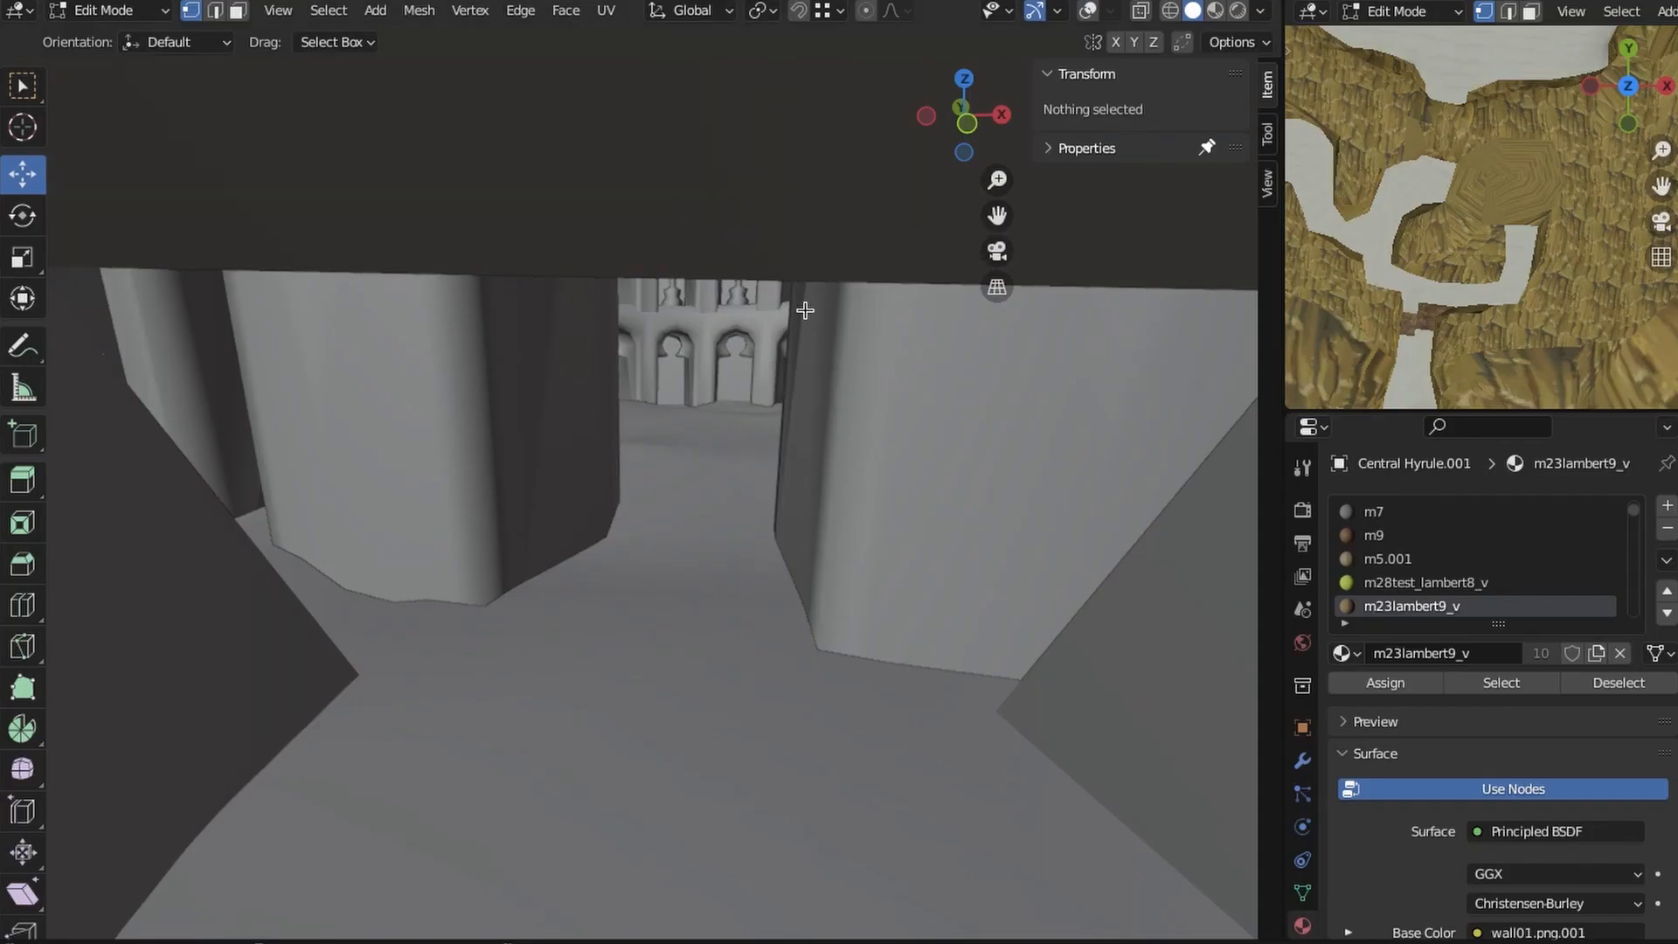
{"action": "scroll", "coordinate": [787, 490], "scroll_direction": "down", "scroll_amount": 12}
{"action": "middle_click_drag", "start_coordinate": [787, 490], "coordinate": [682, 600], "text": "shift"}
{"action": "scroll", "coordinate": [690, 590], "scroll_direction": "down", "scroll_amount": 5}
{"action": "key", "text": "alt+shift+z"}
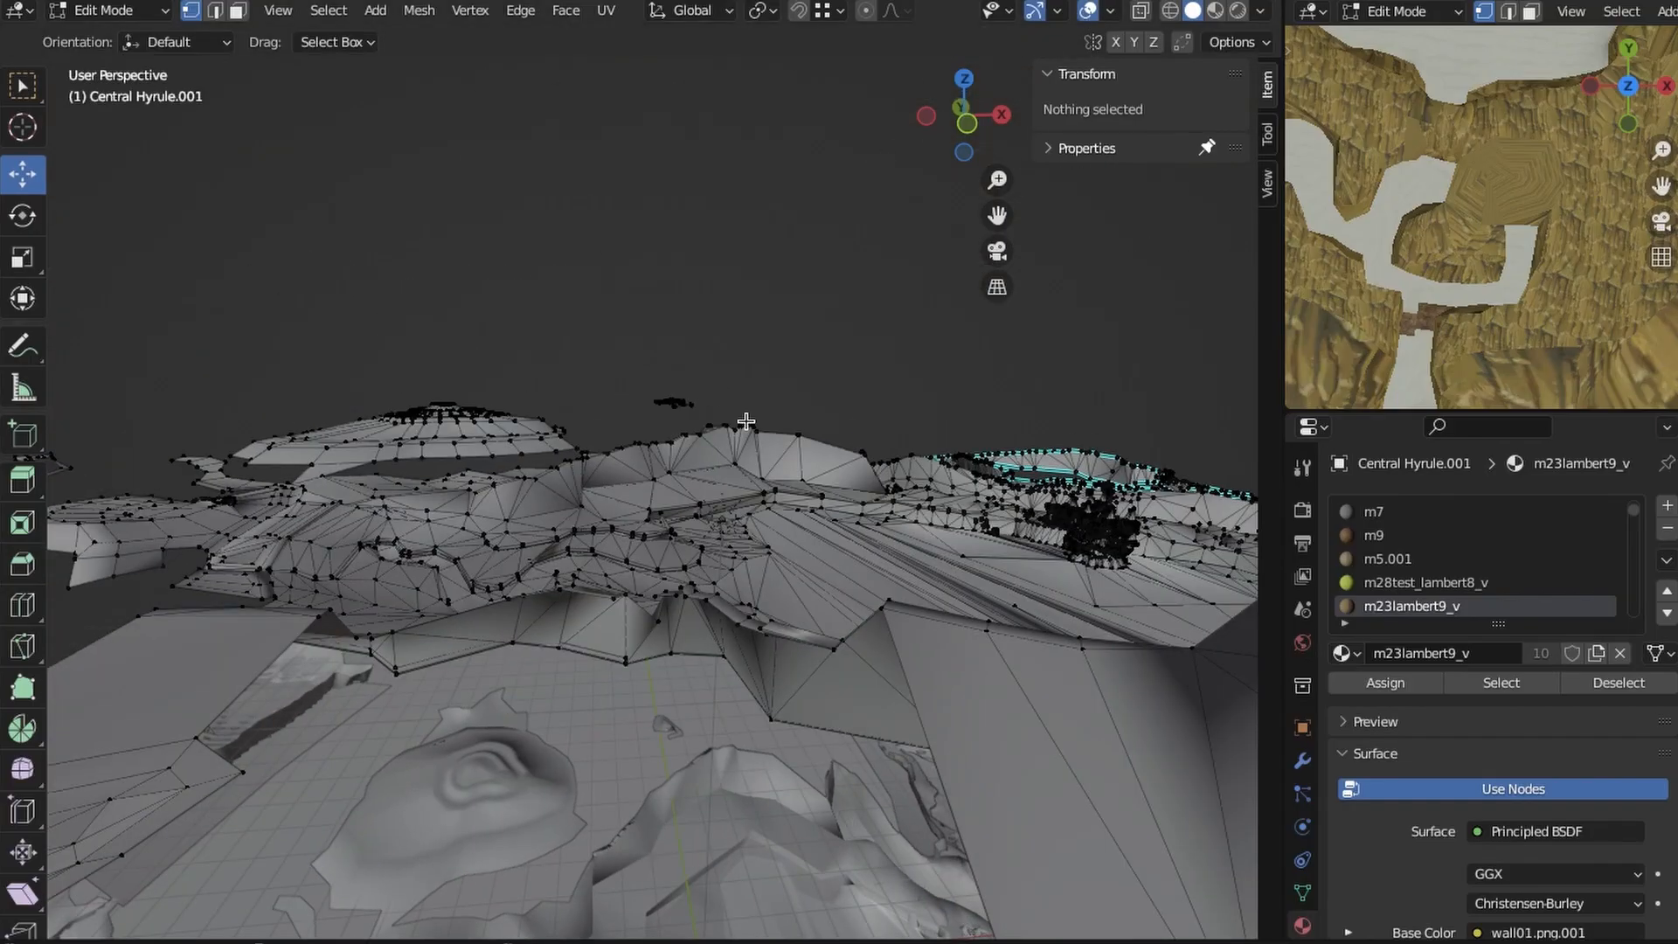
{"action": "middle_click_drag", "start_coordinate": [746, 422], "coordinate": [909, 454]}
{"action": "scroll", "coordinate": [900, 525], "scroll_direction": "up", "scroll_amount": 4}
{"action": "mouse_move", "coordinate": [891, 550]}
{"action": "middle_mouse_down", "text": "shift"}
{"action": "mouse_move", "coordinate": [737, 547]}
{"action": "mouse_move", "coordinate": [839, 529]}
{"action": "mouse_move", "coordinate": [778, 533]}
{"action": "middle_mouse_up", "text": "shift"}
{"action": "key", "text": "z"}
{"action": "middle_click_drag", "start_coordinate": [778, 611], "coordinate": [761, 472], "text": "shift"}
{"action": "scroll", "coordinate": [725, 516], "scroll_direction": "up", "scroll_amount": 3}
{"action": "mouse_move", "coordinate": [716, 524]}
{"action": "middle_mouse_down"}
{"action": "mouse_move", "coordinate": [761, 522]}
{"action": "mouse_move", "coordinate": [769, 437]}
{"action": "middle_mouse_up"}
{"action": "scroll", "coordinate": [760, 523], "scroll_direction": "up", "scroll_amount": 3}
{"action": "scroll", "coordinate": [752, 489], "scroll_direction": "down", "scroll_amount": 7}
{"action": "middle_click_drag", "start_coordinate": [612, 516], "coordinate": [760, 533]}
{"action": "scroll", "coordinate": [726, 533], "scroll_direction": "up", "scroll_amount": 4}
{"action": "mouse_move", "coordinate": [564, 551]}
{"action": "middle_mouse_down", "text": "shift"}
{"action": "mouse_move", "coordinate": [725, 533]}
{"action": "mouse_move", "coordinate": [722, 594]}
{"action": "mouse_move", "coordinate": [721, 551]}
{"action": "mouse_move", "coordinate": [791, 546]}
{"action": "mouse_move", "coordinate": [721, 540]}
{"action": "mouse_move", "coordinate": [685, 562]}
{"action": "middle_mouse_up", "text": "shift"}
{"action": "scroll", "coordinate": [719, 524], "scroll_direction": "up", "scroll_amount": 2}
{"action": "scroll", "coordinate": [718, 523], "scroll_direction": "down", "scroll_amount": 5}
{"action": "scroll", "coordinate": [721, 540], "scroll_direction": "up", "scroll_amount": 3}
{"action": "scroll", "coordinate": [721, 540], "scroll_direction": "down", "scroll_amount": 4}
- Select all linked parts of the Triforce emblem and its pole above the castle's central spire, using wireframe shading
{"action": "key", "text": "shift+z"}
{"action": "middle_click_drag", "start_coordinate": [577, 341], "coordinate": [601, 415], "text": "shift"}
{"action": "scroll", "coordinate": [601, 414], "scroll_direction": "up", "scroll_amount": 3}
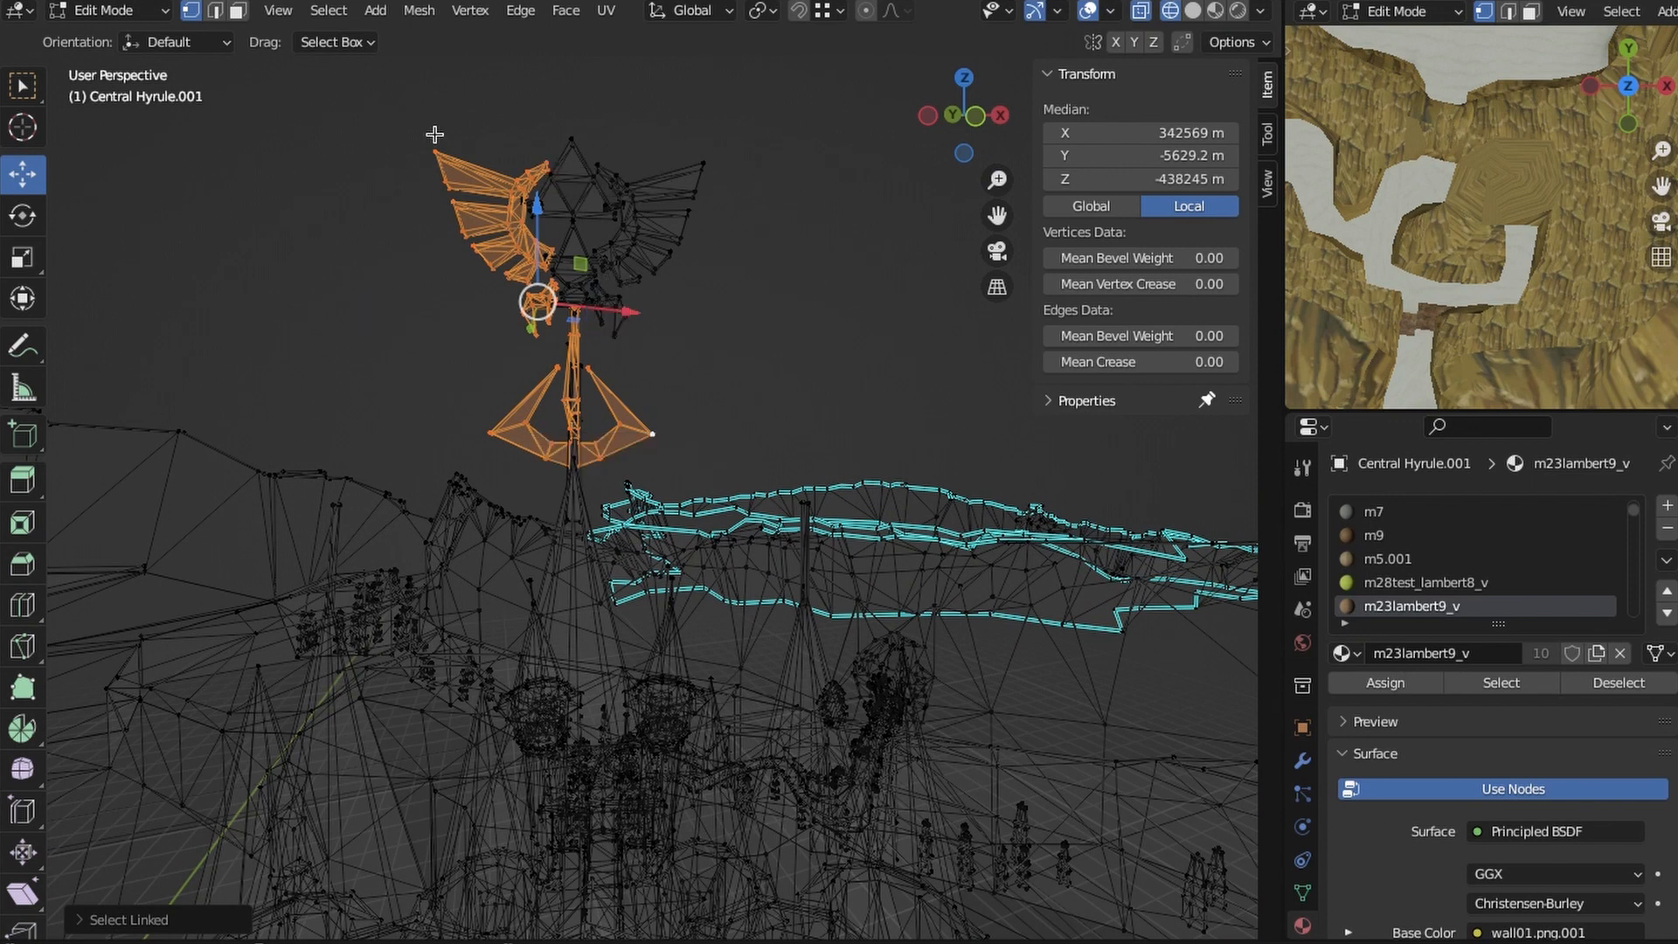
{"action": "left_click", "coordinate": [664, 559]}
{"action": "scroll", "coordinate": [661, 546], "scroll_direction": "up", "scroll_amount": 4}
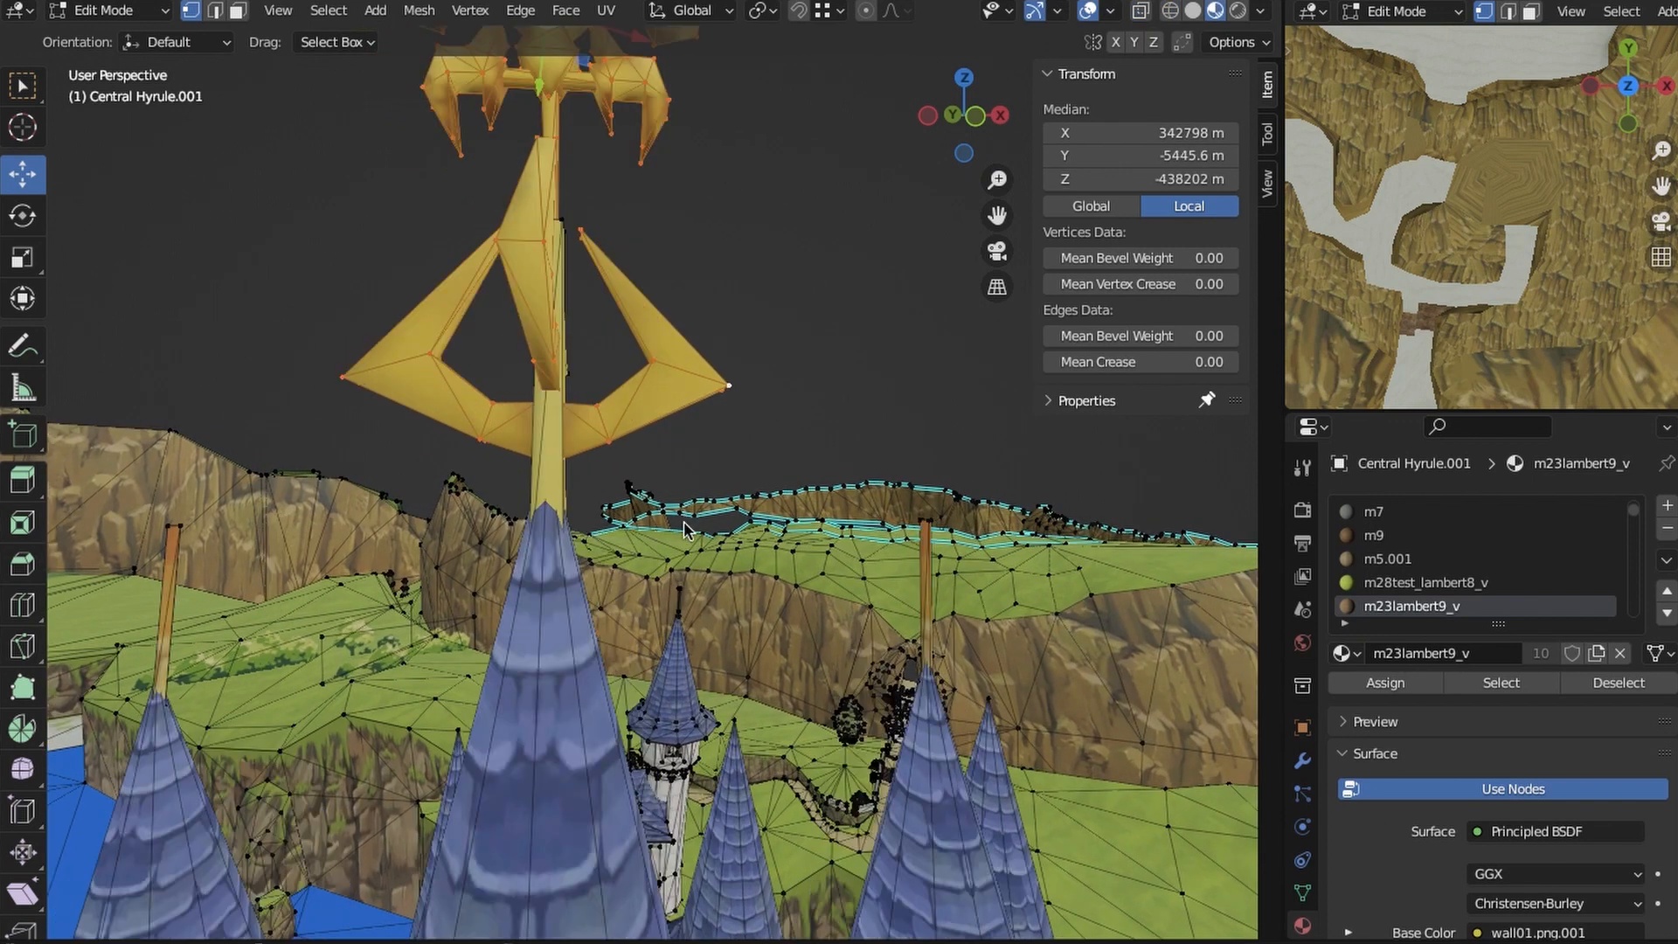
{"action": "key", "text": "z"}
{"action": "left_click", "coordinate": [602, 522]}
{"action": "left_click", "coordinate": [630, 384]}
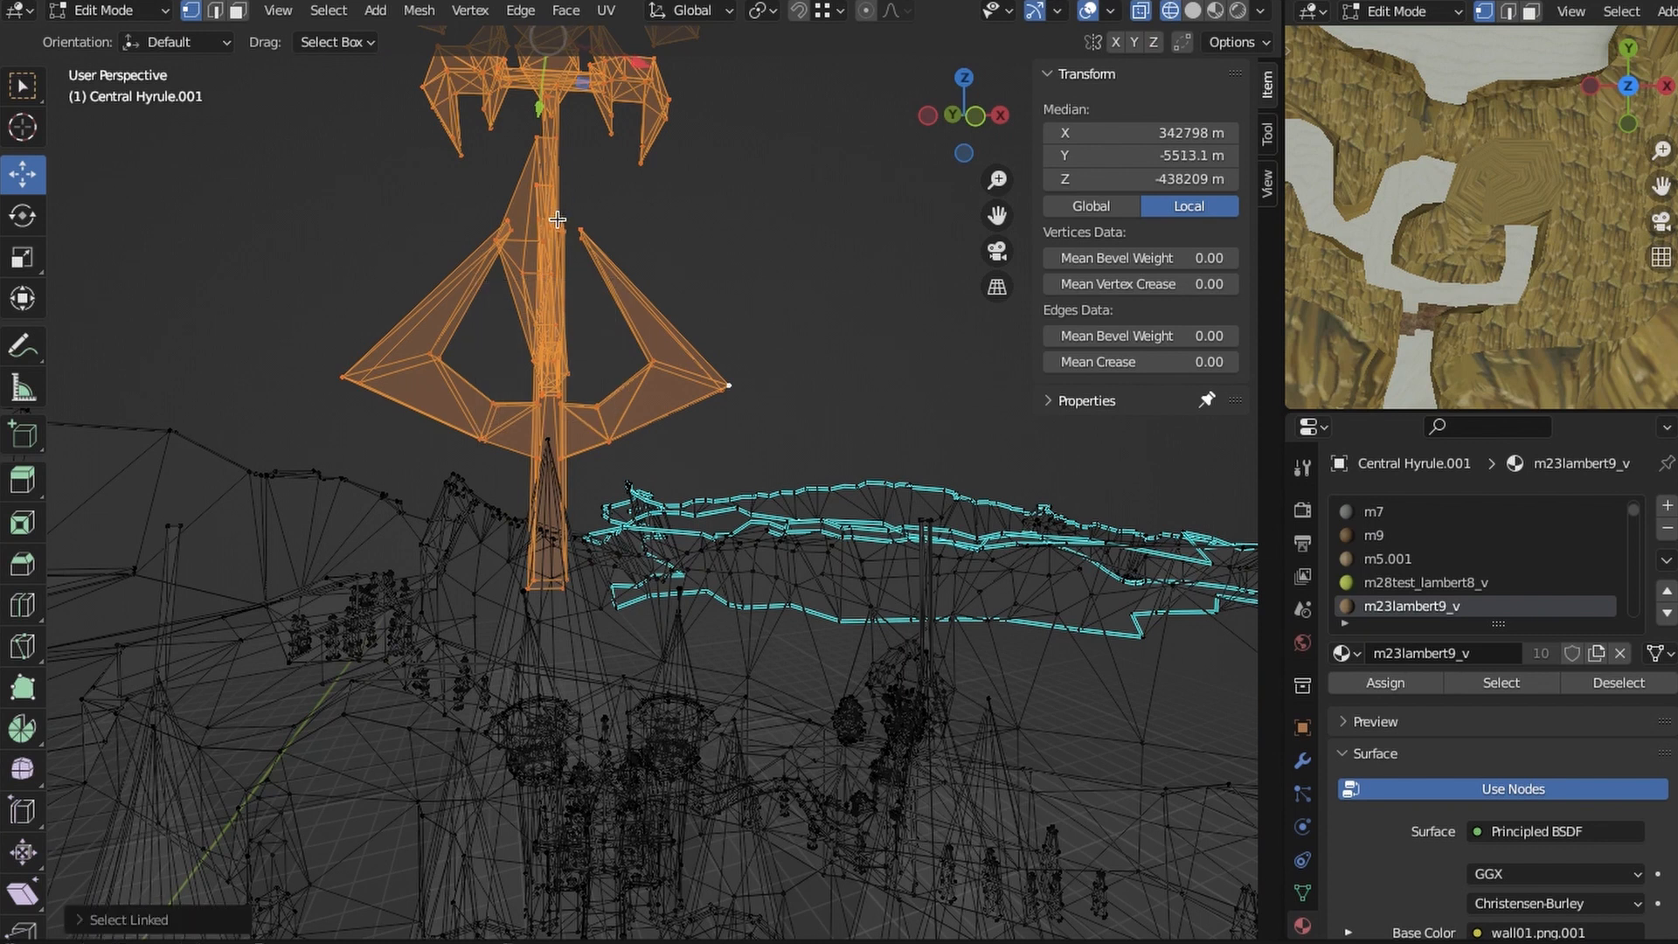
{"action": "scroll", "coordinate": [673, 318], "scroll_direction": "down", "scroll_amount": 5}
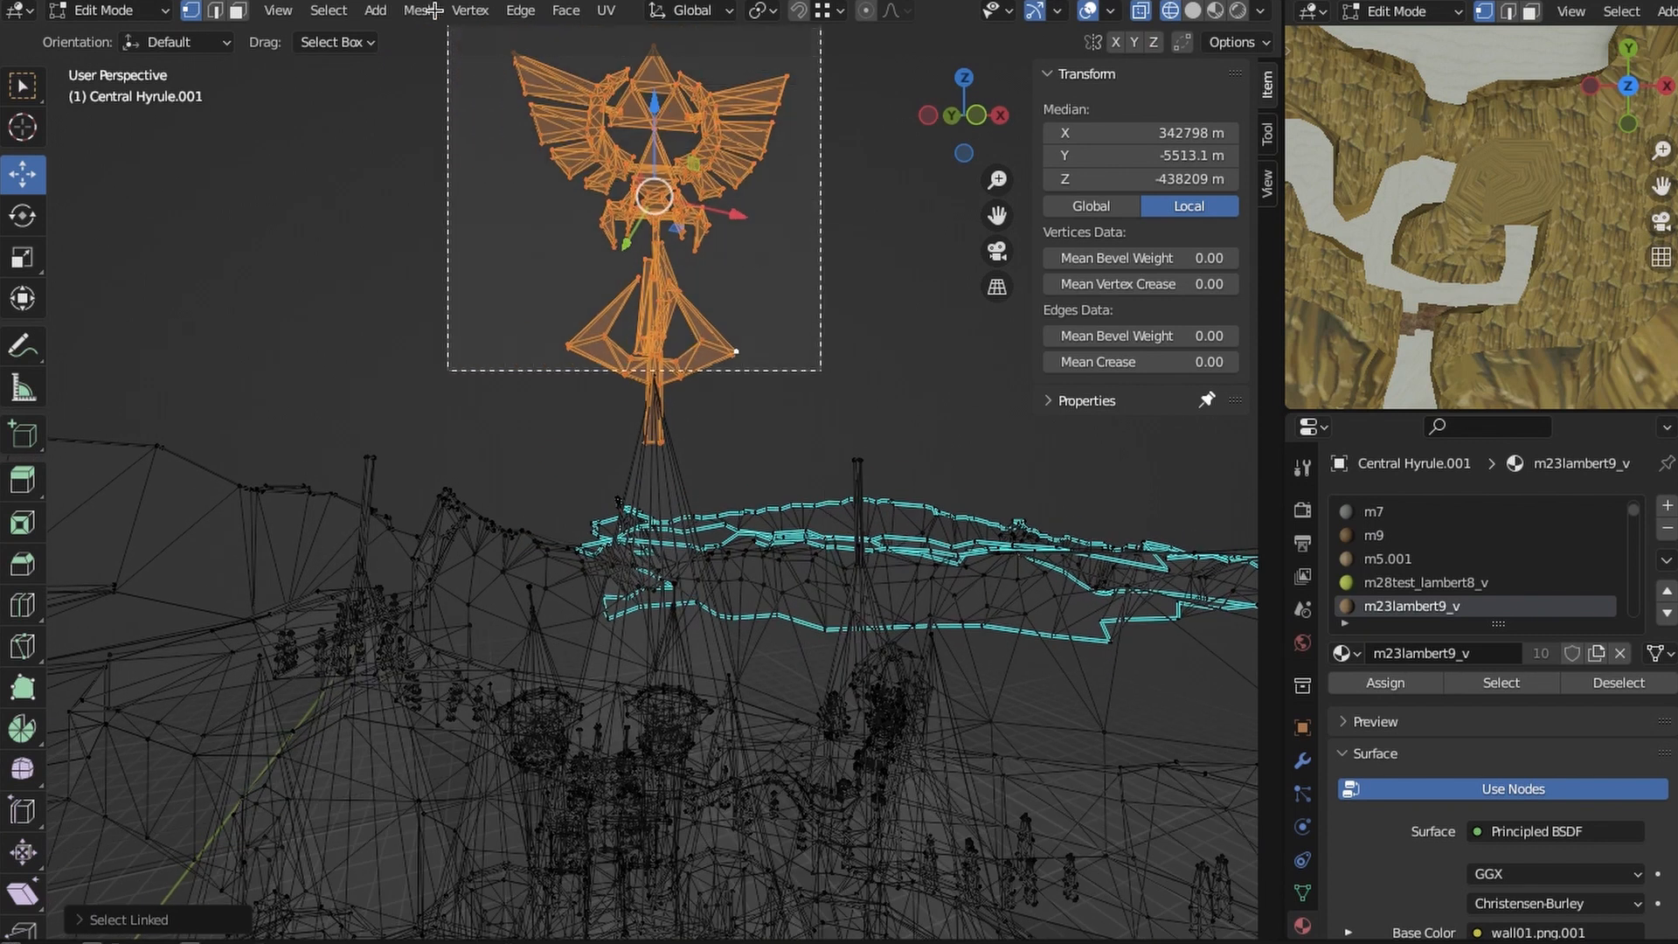
- Invert the selection and remove all other geometry so that only the Triforce emblem is left
{"action": "left_click", "coordinate": [328, 10]}
{"action": "left_click", "coordinate": [350, 85]}
{"action": "key", "text": "h"}
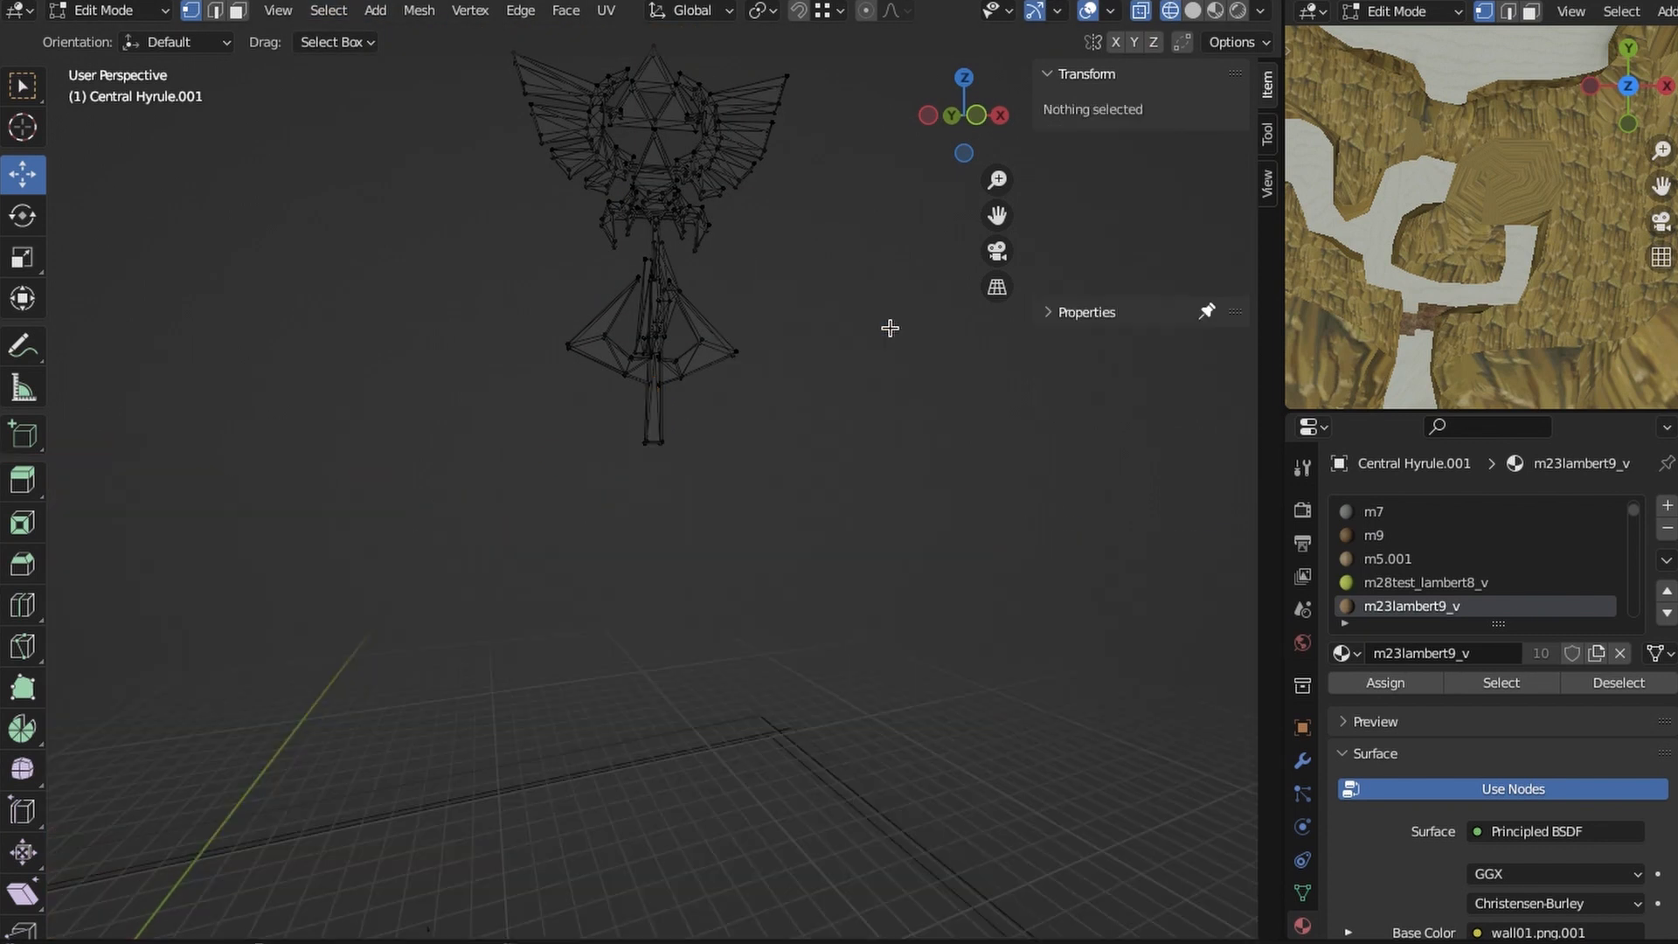
- Snap the 3D cursor to the whole emblem mesh and set the object's origin to the 3D cursor in Object Mode
{"action": "left_click", "coordinate": [328, 10]}
{"action": "left_click", "coordinate": [345, 37]}
{"action": "left_click", "coordinate": [419, 10]}
{"action": "mouse_move", "coordinate": [472, 115]}
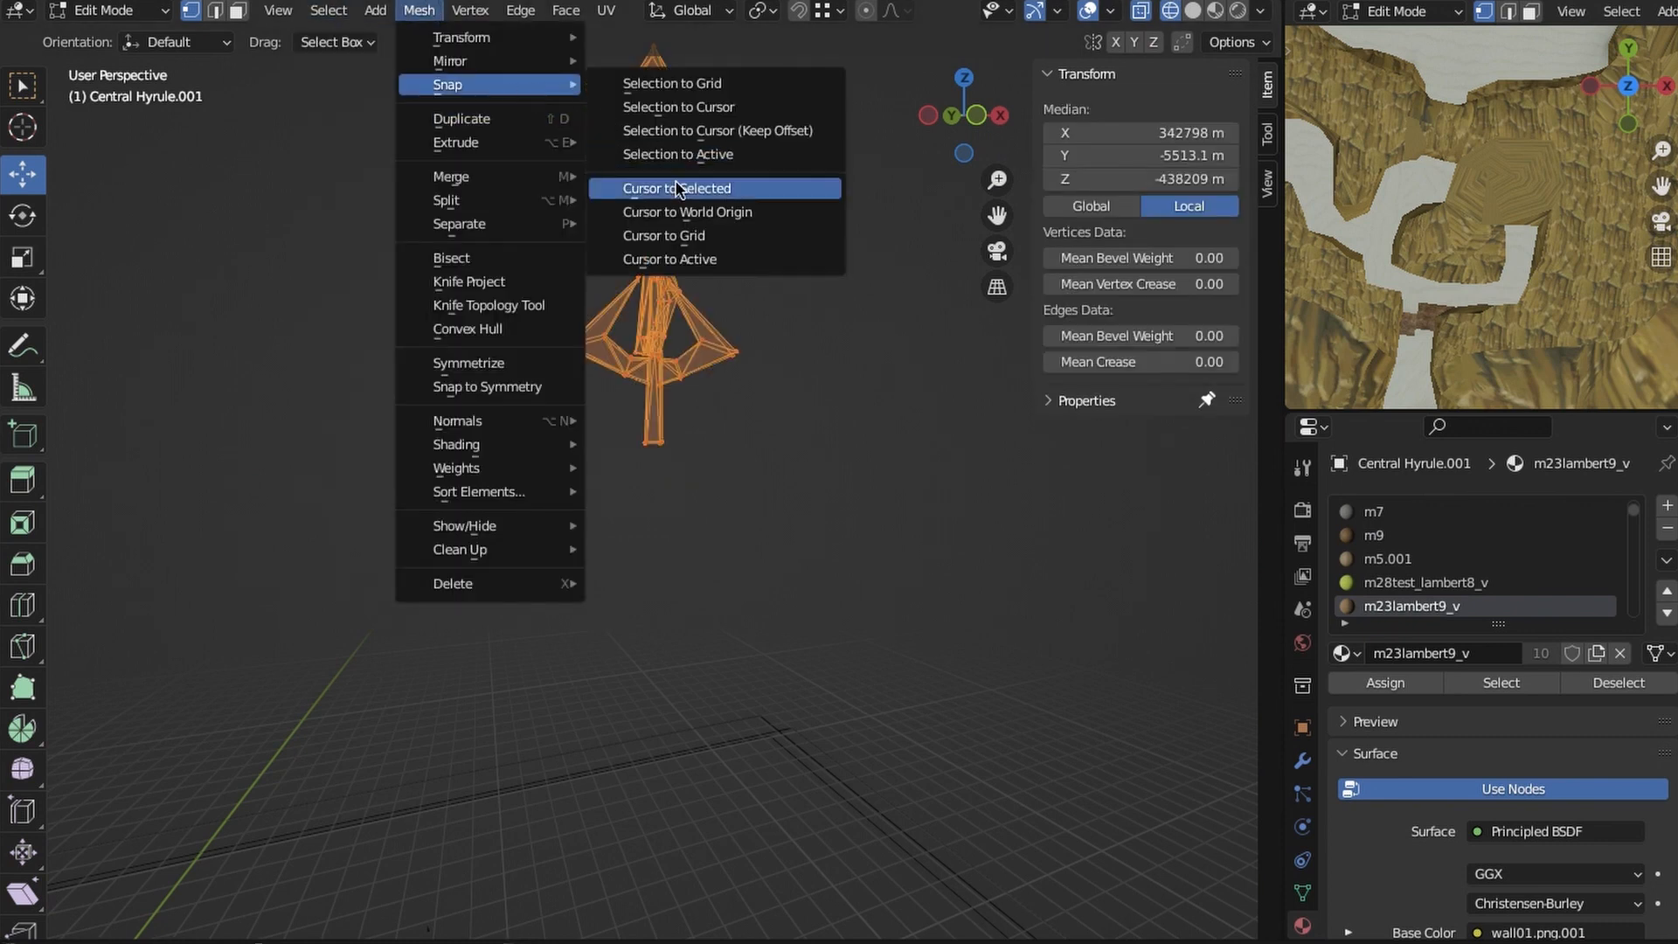
{"action": "left_click", "coordinate": [699, 189]}
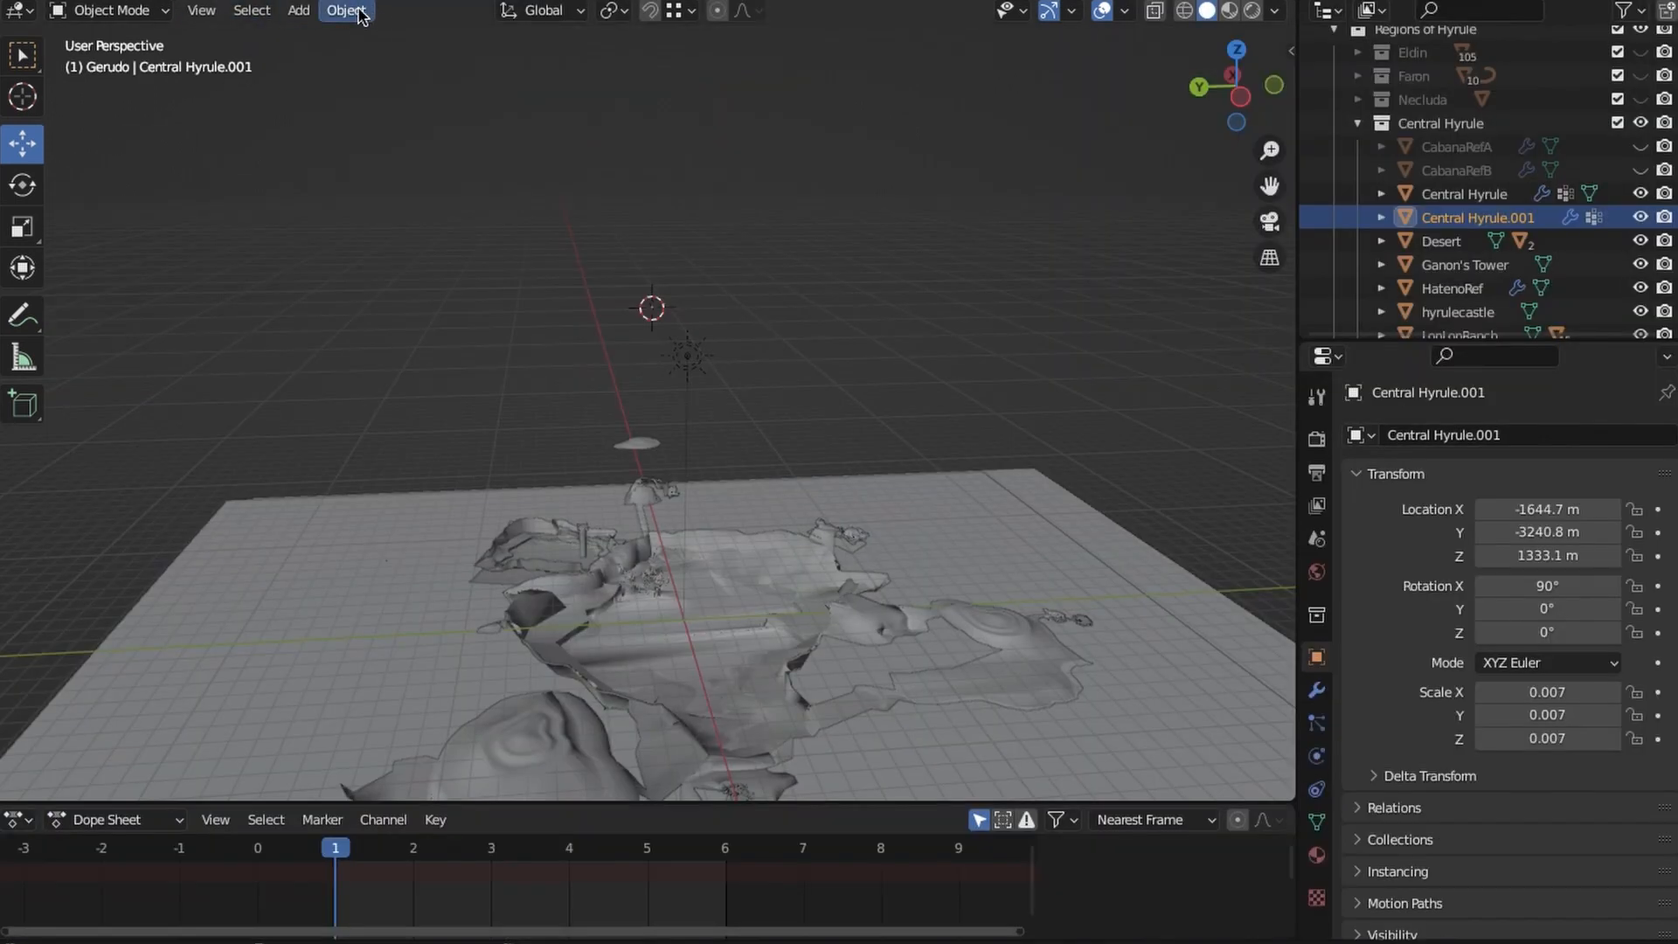
{"action": "left_click", "coordinate": [346, 9]}
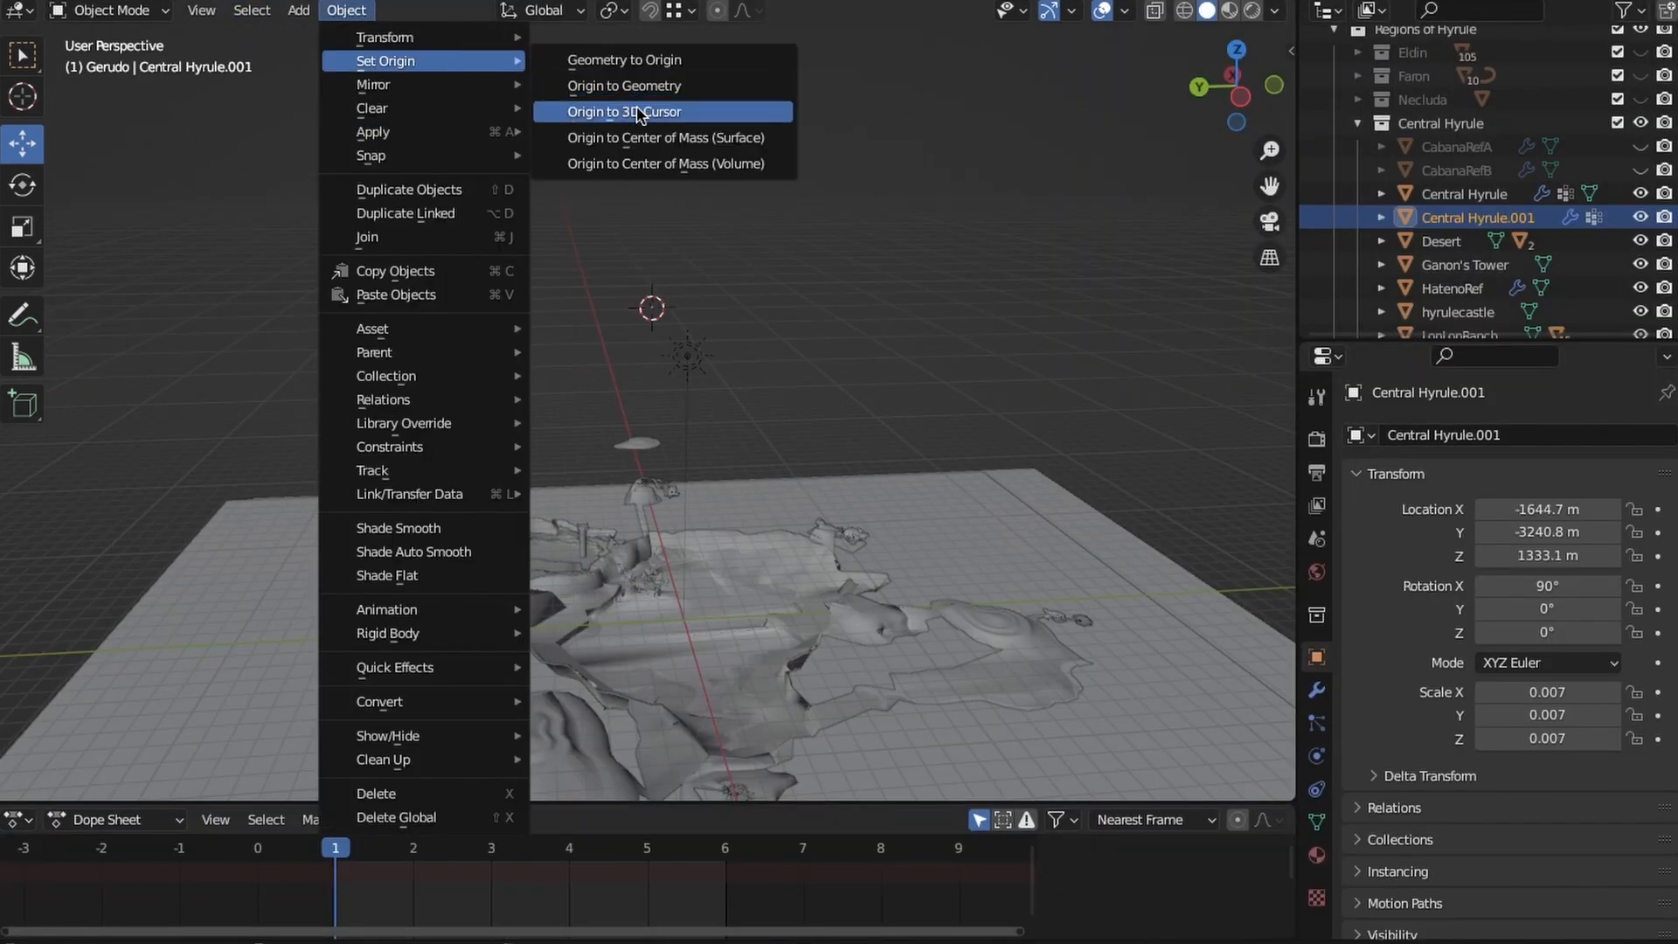
{"action": "left_click", "coordinate": [638, 112]}
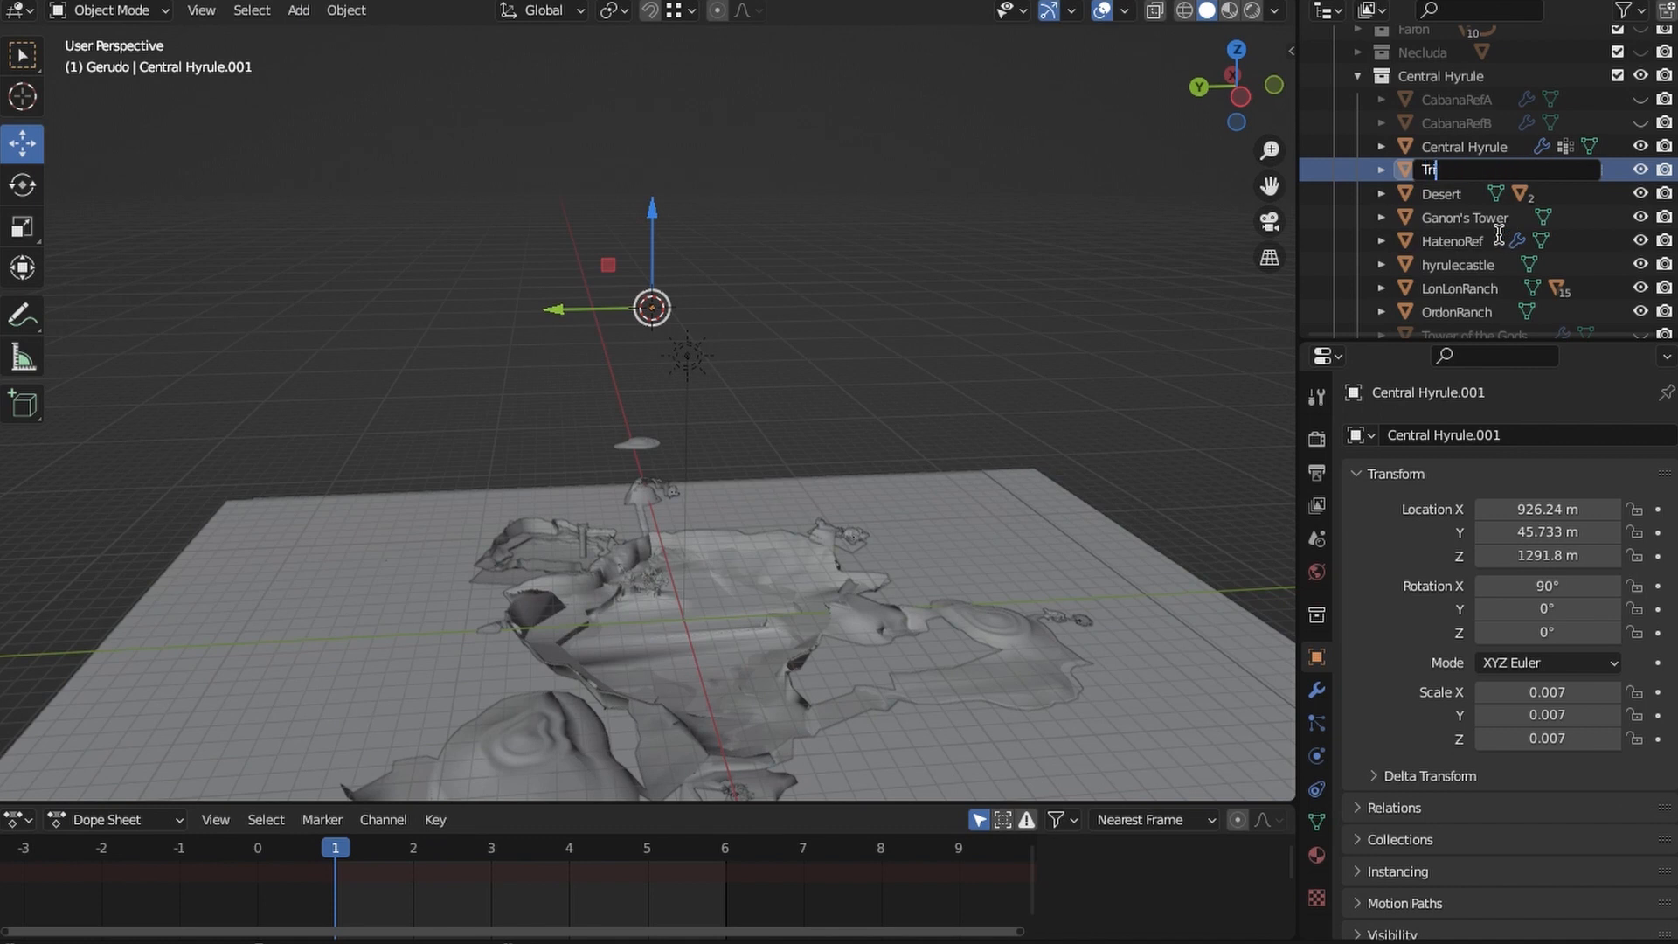
- Rename the object TriforceEmblem and move it into the Gerudo collection, hiding Central Hyrule
{"action": "key", "text": "m"}
{"action": "mouse_move", "coordinate": [965, 218]}
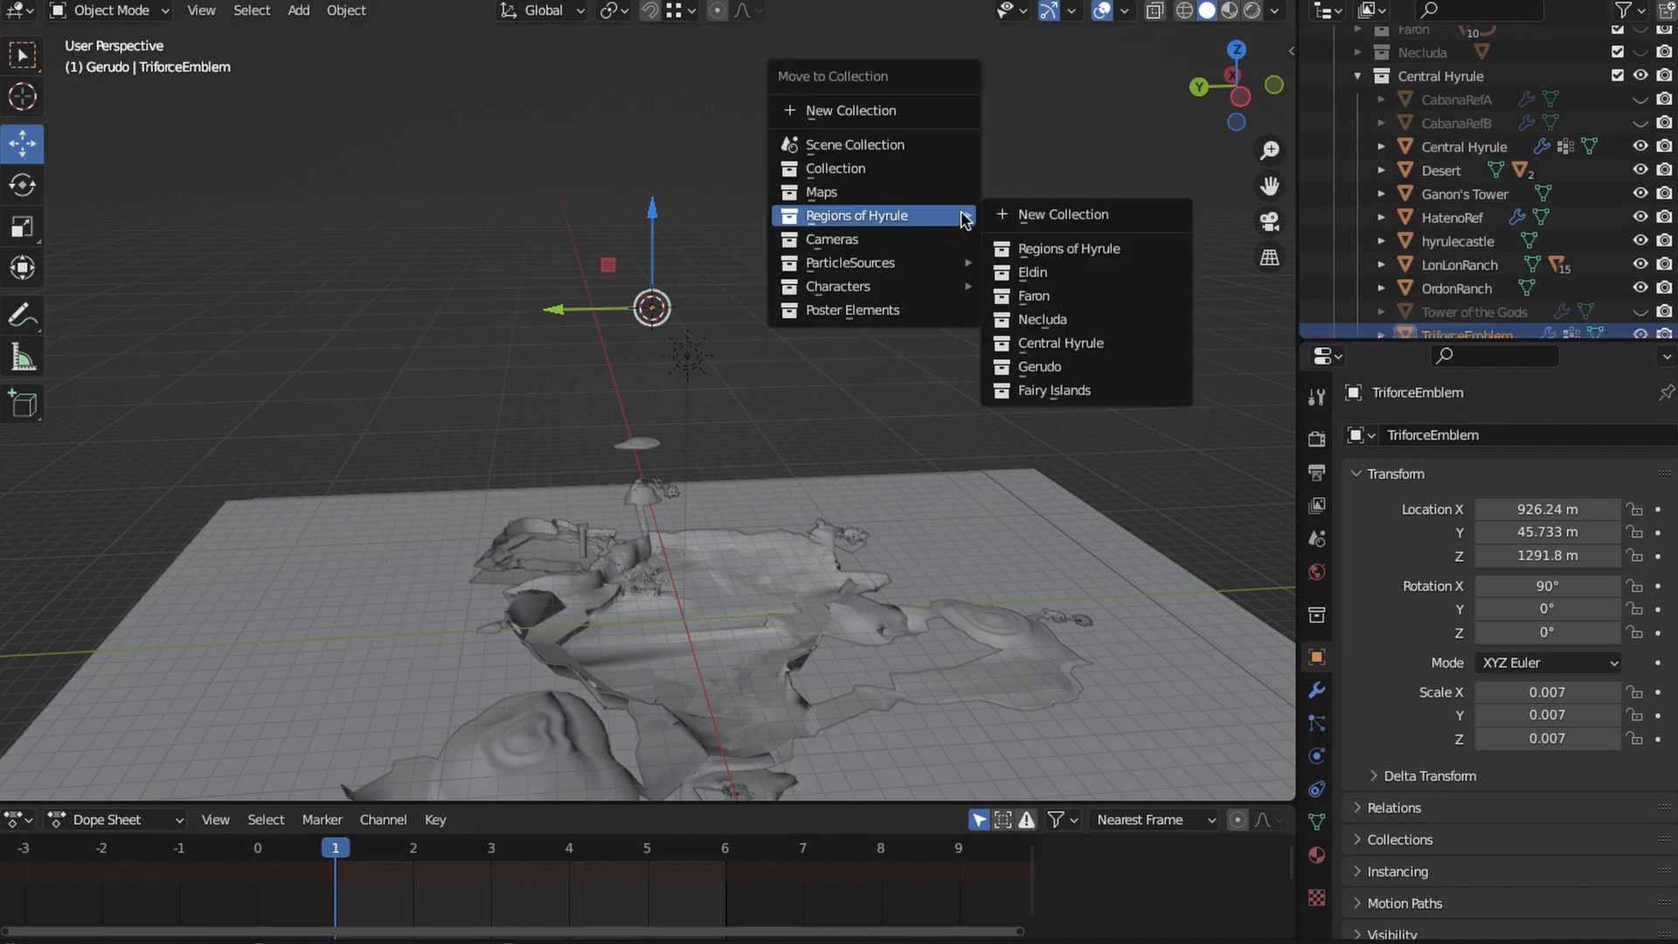
{"action": "left_click", "coordinate": [1117, 371]}
{"action": "left_click", "coordinate": [1640, 101], "text": "ctrl"}
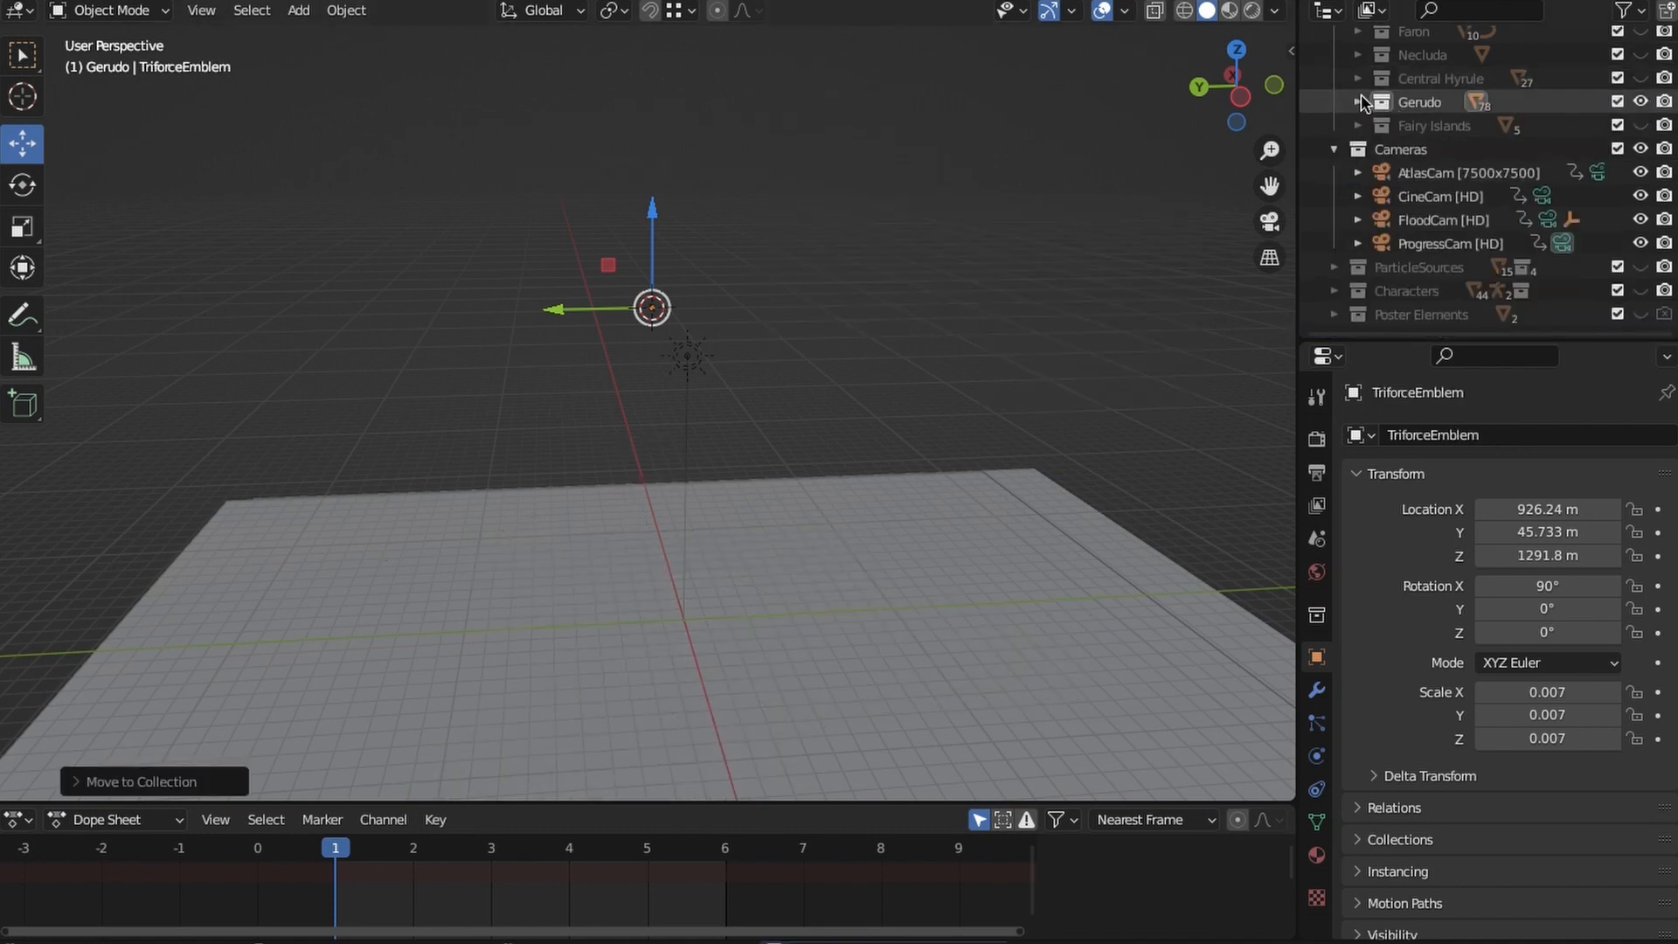
{"action": "scroll", "coordinate": [1451, 187], "scroll_direction": "down", "scroll_amount": 3}
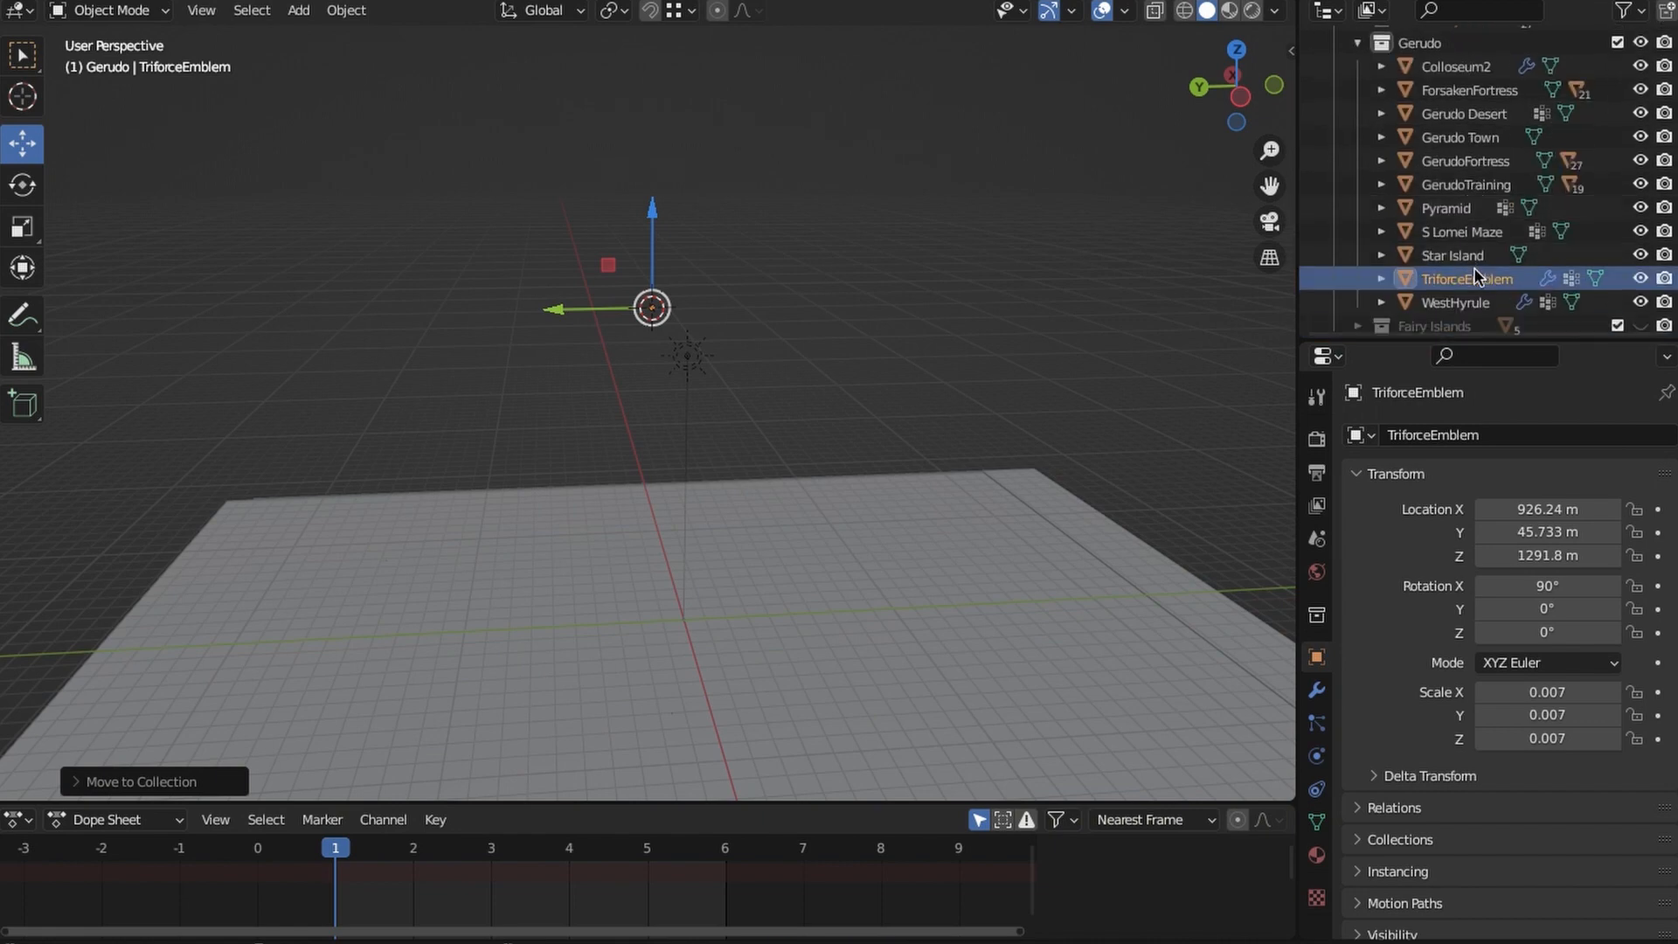
- Switch to material preview and move TriforceEmblem towards the Gerudo side of the map, at about X -1458 m, Y 104 m
{"action": "key", "text": "z"}
{"action": "left_click", "coordinate": [1031, 385]}
{"action": "mouse_move", "coordinate": [1019, 345]}
{"action": "middle_mouse_down"}
{"action": "mouse_move", "coordinate": [542, 427]}
{"action": "mouse_move", "coordinate": [573, 408]}
{"action": "middle_mouse_up"}
{"action": "scroll", "coordinate": [542, 426], "scroll_direction": "down", "scroll_amount": 3}
{"action": "key", "text": "g"}
{"action": "left_click", "coordinate": [166, 276]}
{"action": "middle_click_drag", "start_coordinate": [446, 430], "coordinate": [891, 145], "text": "shift"}
{"action": "scroll", "coordinate": [861, 344], "scroll_direction": "up", "scroll_amount": 2}
{"action": "left_click", "coordinate": [1470, 284]}
{"action": "middle_click_drag", "start_coordinate": [778, 247], "coordinate": [760, 210]}
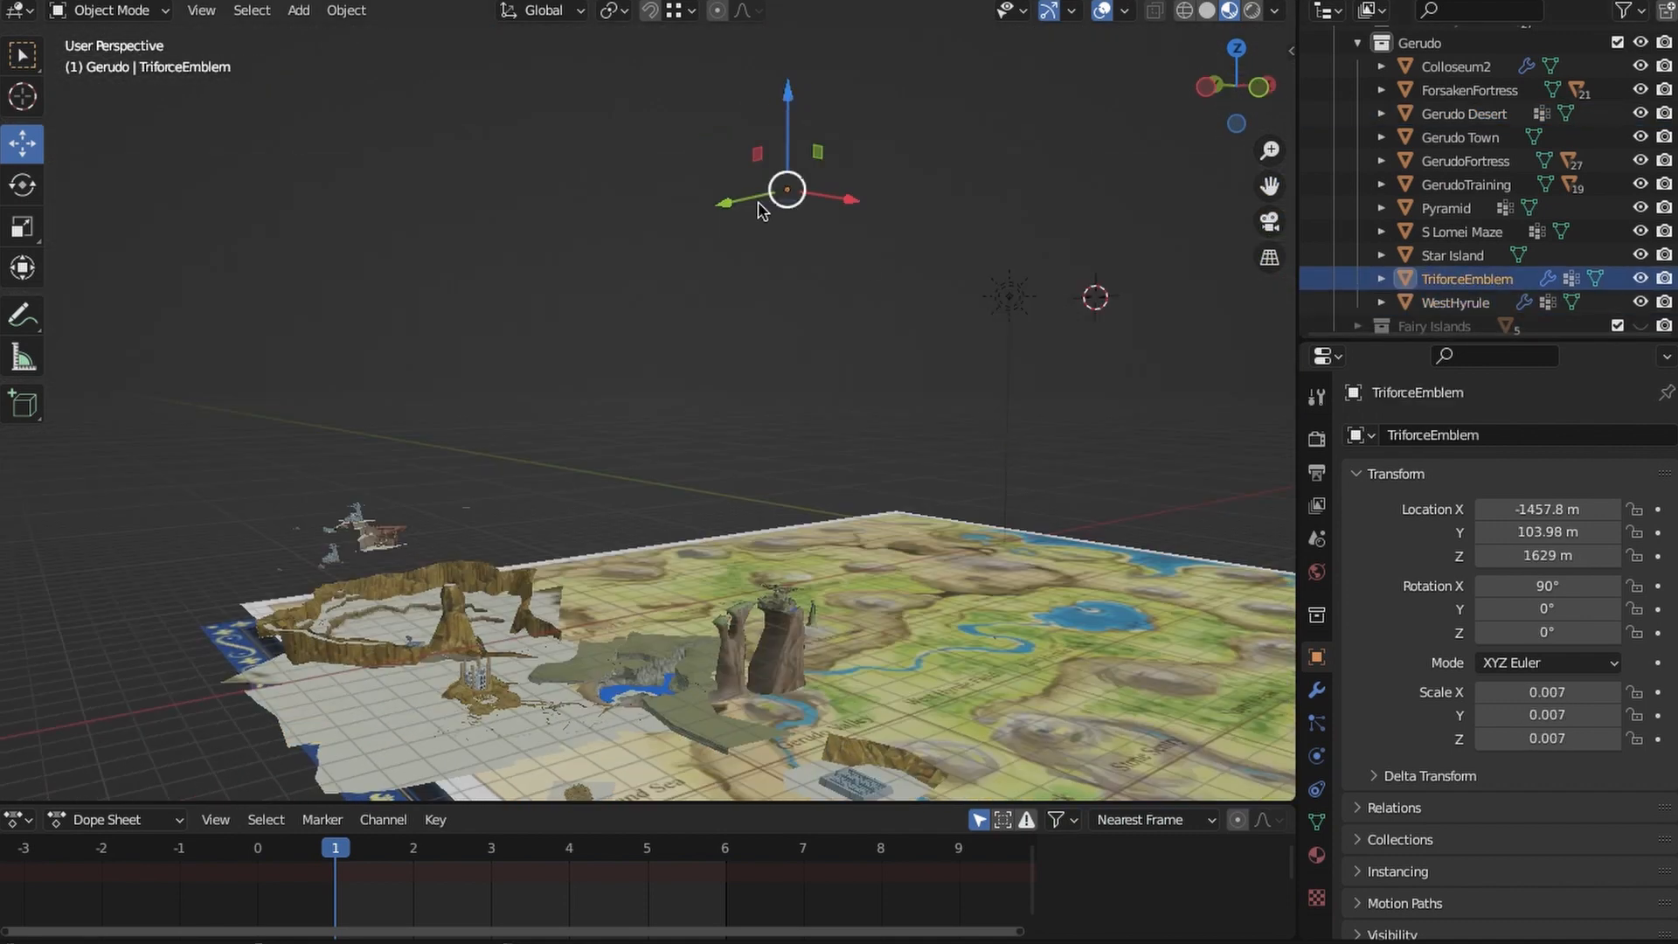
- Bring TriforceEmblem down into the Gerudo Desert near the tall butte, at about X -2446 m, Y 719 m, Z -84 m
{"action": "left_click", "coordinate": [434, 686]}
{"action": "middle_click_drag", "start_coordinate": [434, 686], "coordinate": [611, 498], "text": "shift"}
{"action": "scroll", "coordinate": [699, 376], "scroll_direction": "up", "scroll_amount": 5}
{"action": "middle_click_drag", "start_coordinate": [760, 301], "coordinate": [700, 376]}
{"action": "scroll", "coordinate": [795, 410], "scroll_direction": "up", "scroll_amount": 2}
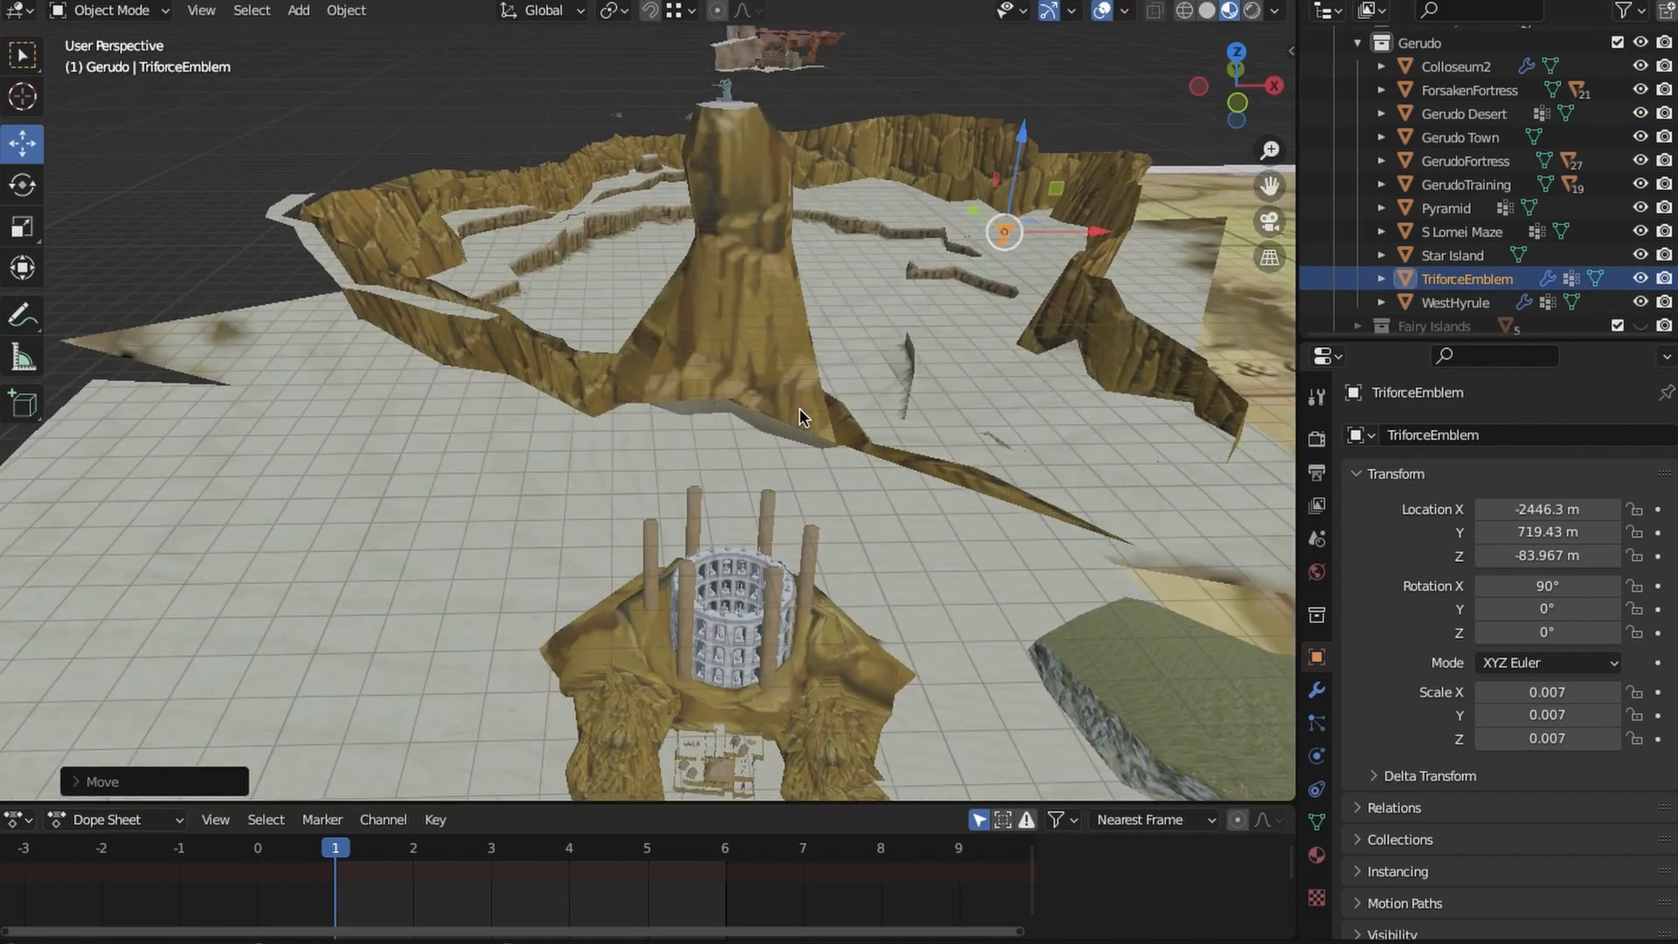
- Move TriforceEmblem over the coliseum as seen from above, to about X -2683 m, Y 543 m
{"action": "middle_click_drag", "start_coordinate": [799, 412], "coordinate": [739, 504]}
{"action": "scroll", "coordinate": [738, 504], "scroll_direction": "down", "scroll_amount": 3}
{"action": "middle_click_drag", "start_coordinate": [886, 195], "coordinate": [850, 318], "text": "shift"}
{"action": "middle_click_drag", "start_coordinate": [843, 120], "coordinate": [830, 173]}
{"action": "key", "text": "g"}
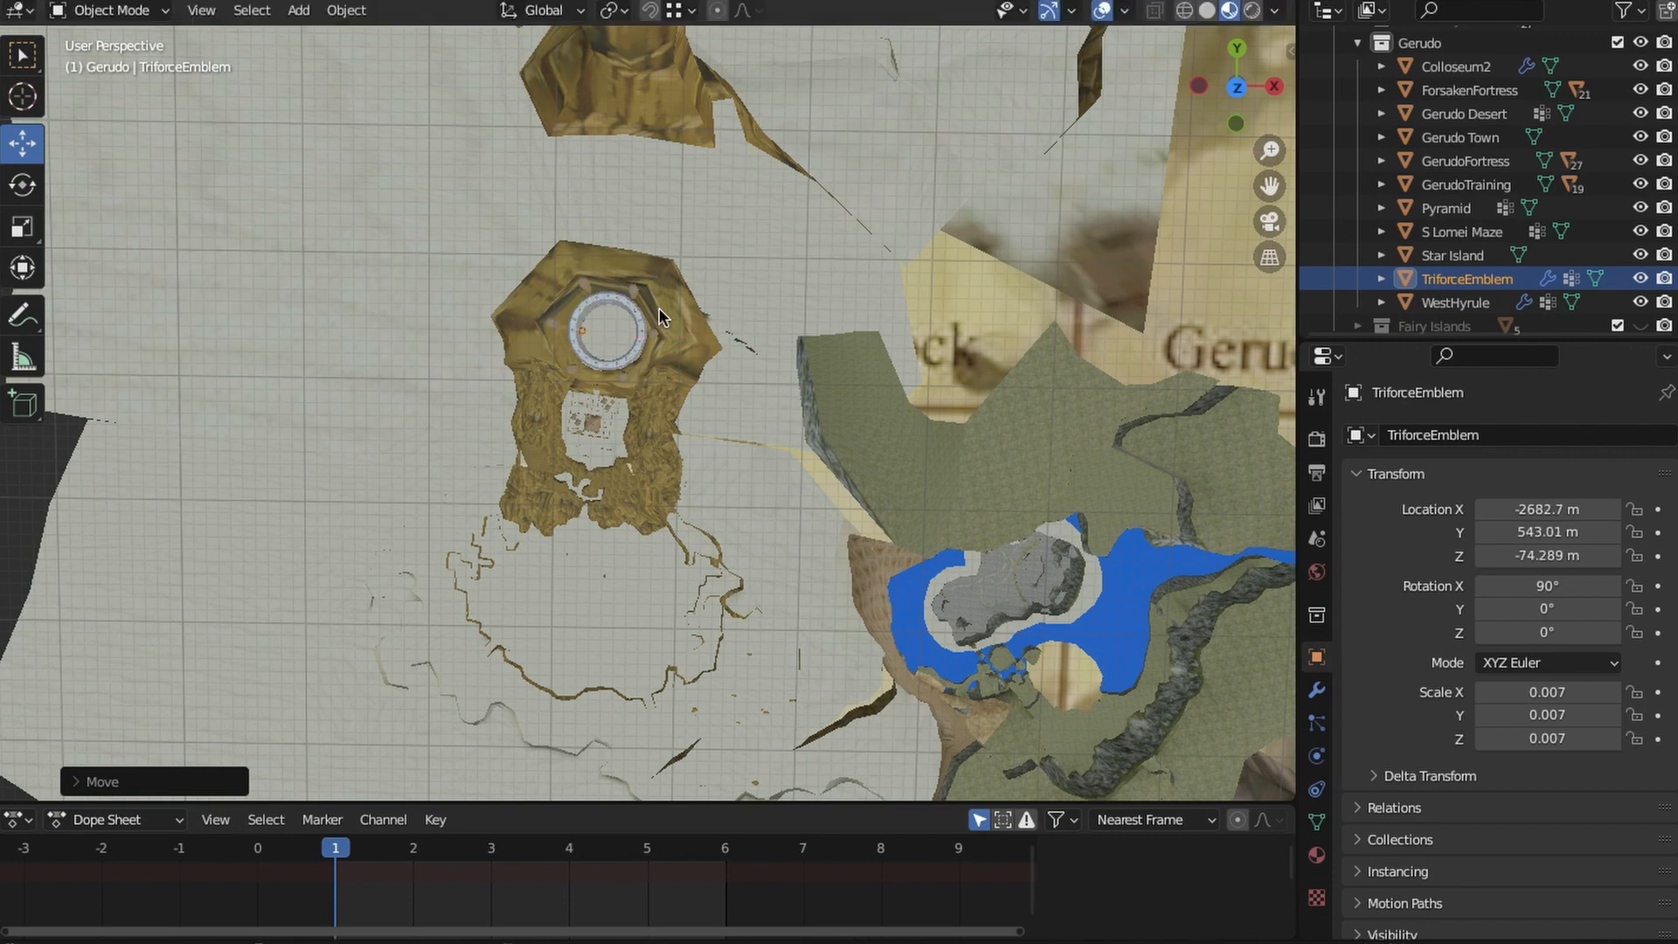
- Lower TriforceEmblem to about Z -223 m and shift it towards the coliseum's southwest side, at about X -2696 m, Y 515 m
{"action": "middle_click_drag", "start_coordinate": [660, 317], "coordinate": [664, 210]}
{"action": "scroll", "coordinate": [664, 263], "scroll_direction": "up", "scroll_amount": 3}
{"action": "middle_click_drag", "start_coordinate": [560, 262], "coordinate": [677, 295], "text": "shift"}
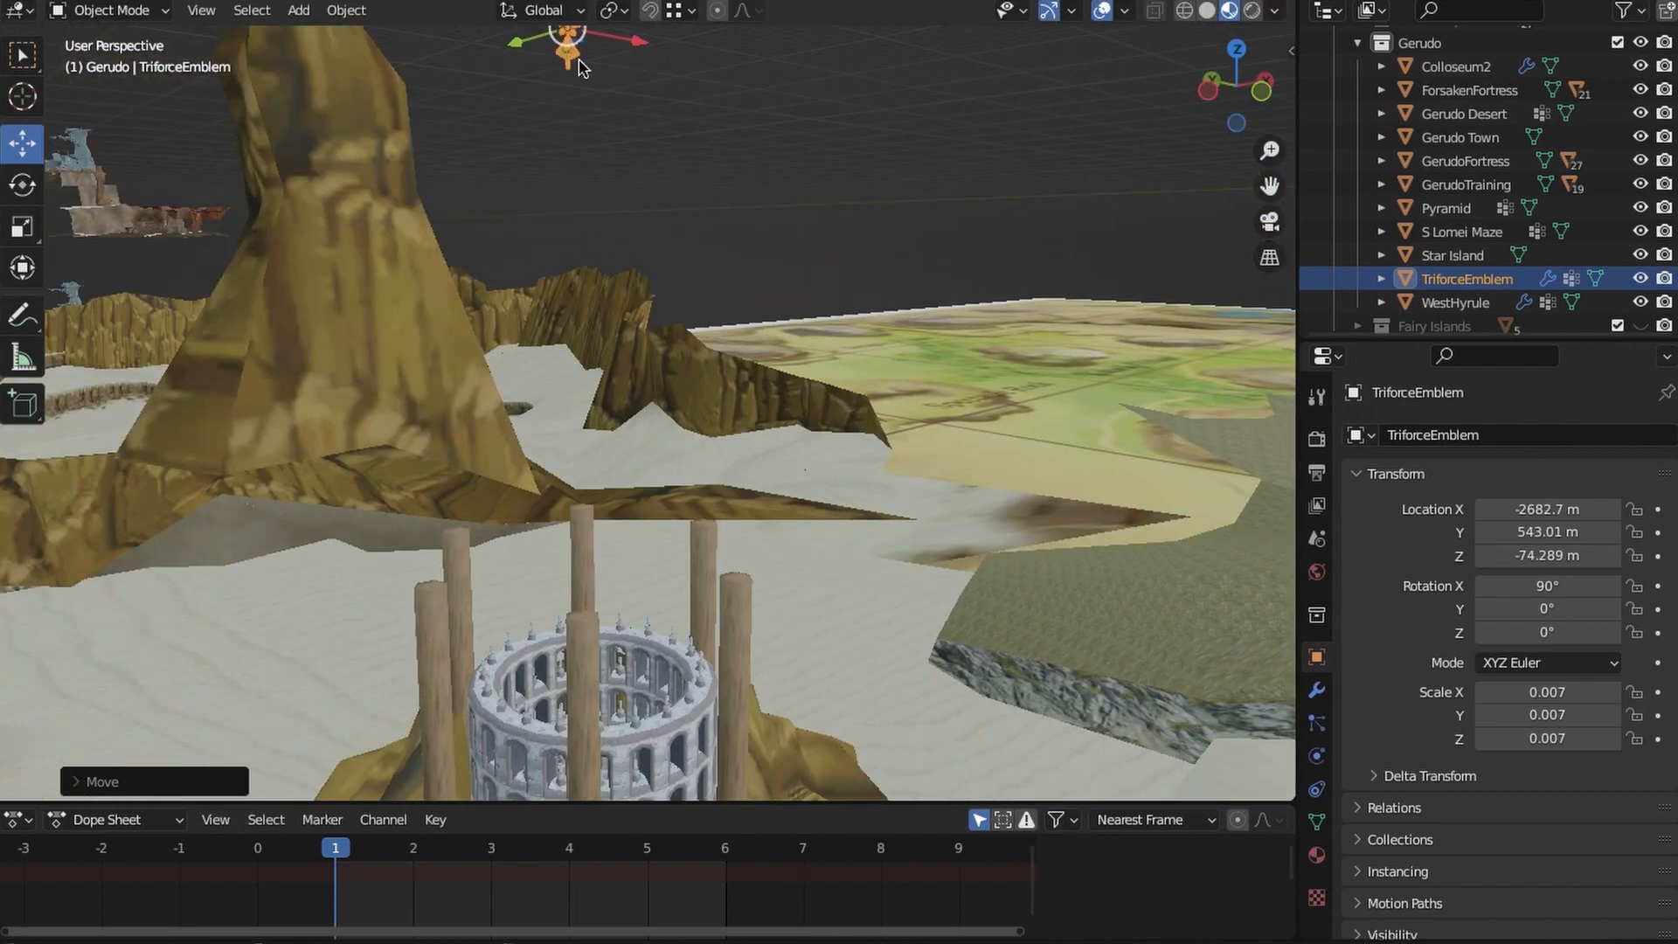
{"action": "left_click", "coordinate": [578, 559]}
{"action": "scroll", "coordinate": [724, 411], "scroll_direction": "up", "scroll_amount": 3}
{"action": "middle_click_drag", "start_coordinate": [726, 412], "coordinate": [534, 153]}
{"action": "left_click", "coordinate": [630, 424]}
{"action": "middle_click_drag", "start_coordinate": [631, 425], "coordinate": [625, 498]}
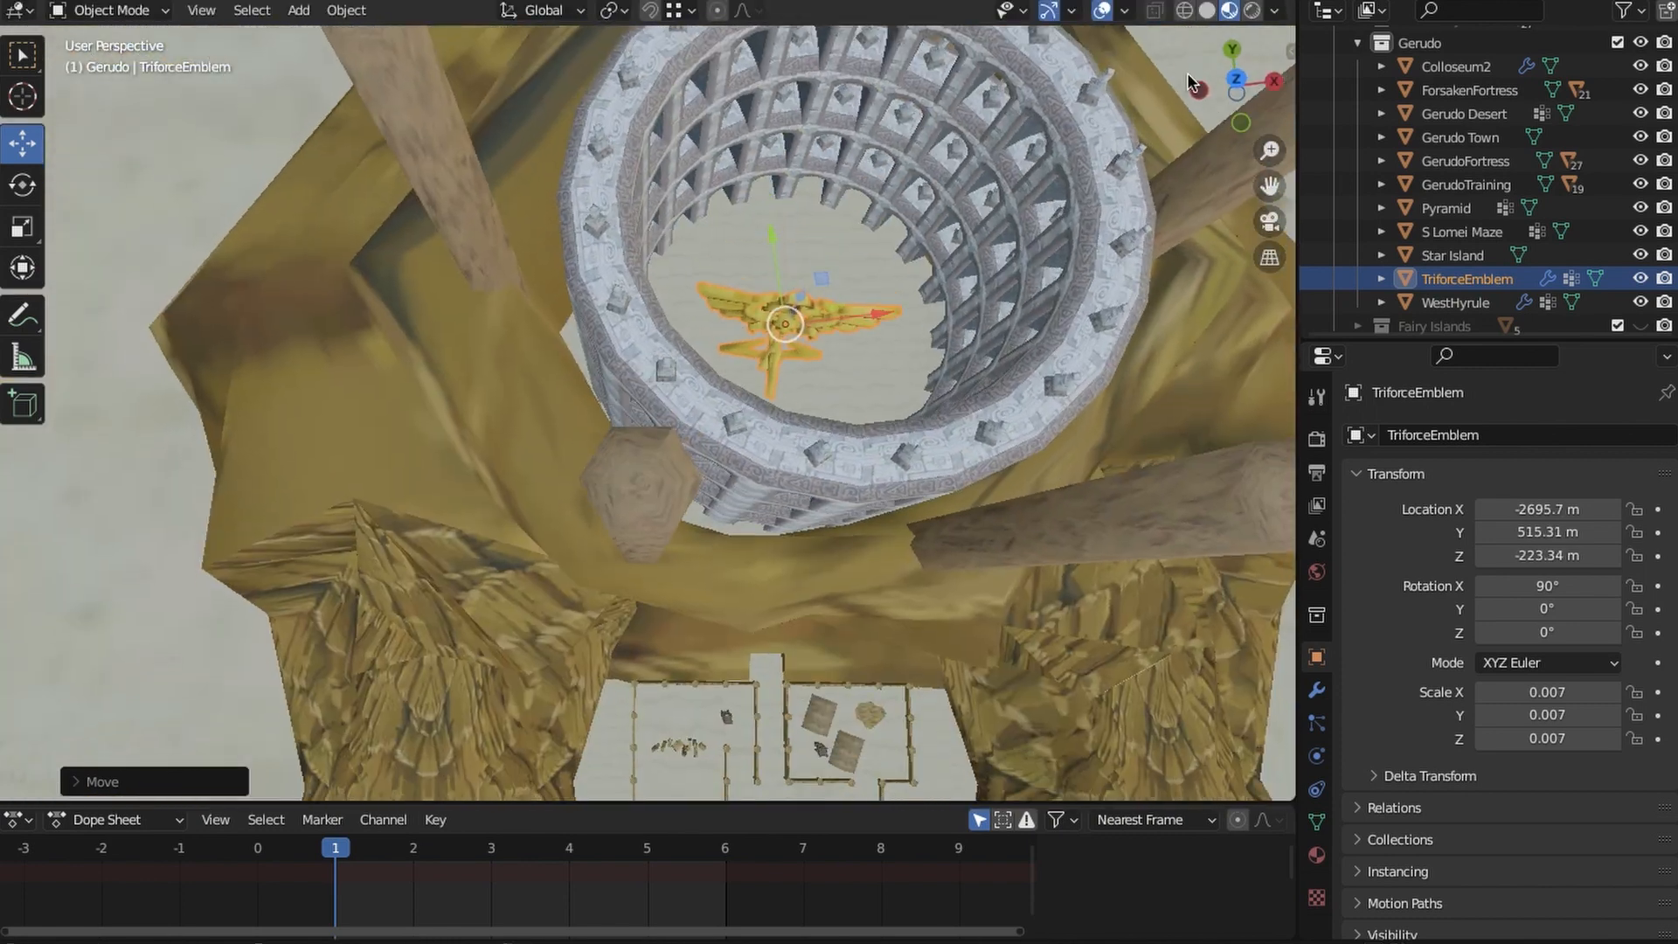
- Seat TriforceEmblem on top of the coliseum's southwest pillar, at about X -2707 m, Y 507 m, Z -231 m
{"action": "left_click", "coordinate": [1236, 74]}
{"action": "middle_click_drag", "start_coordinate": [779, 362], "coordinate": [785, 336], "text": "shift"}
{"action": "left_click", "coordinate": [634, 446]}
{"action": "middle_click_drag", "start_coordinate": [634, 446], "coordinate": [666, 60]}
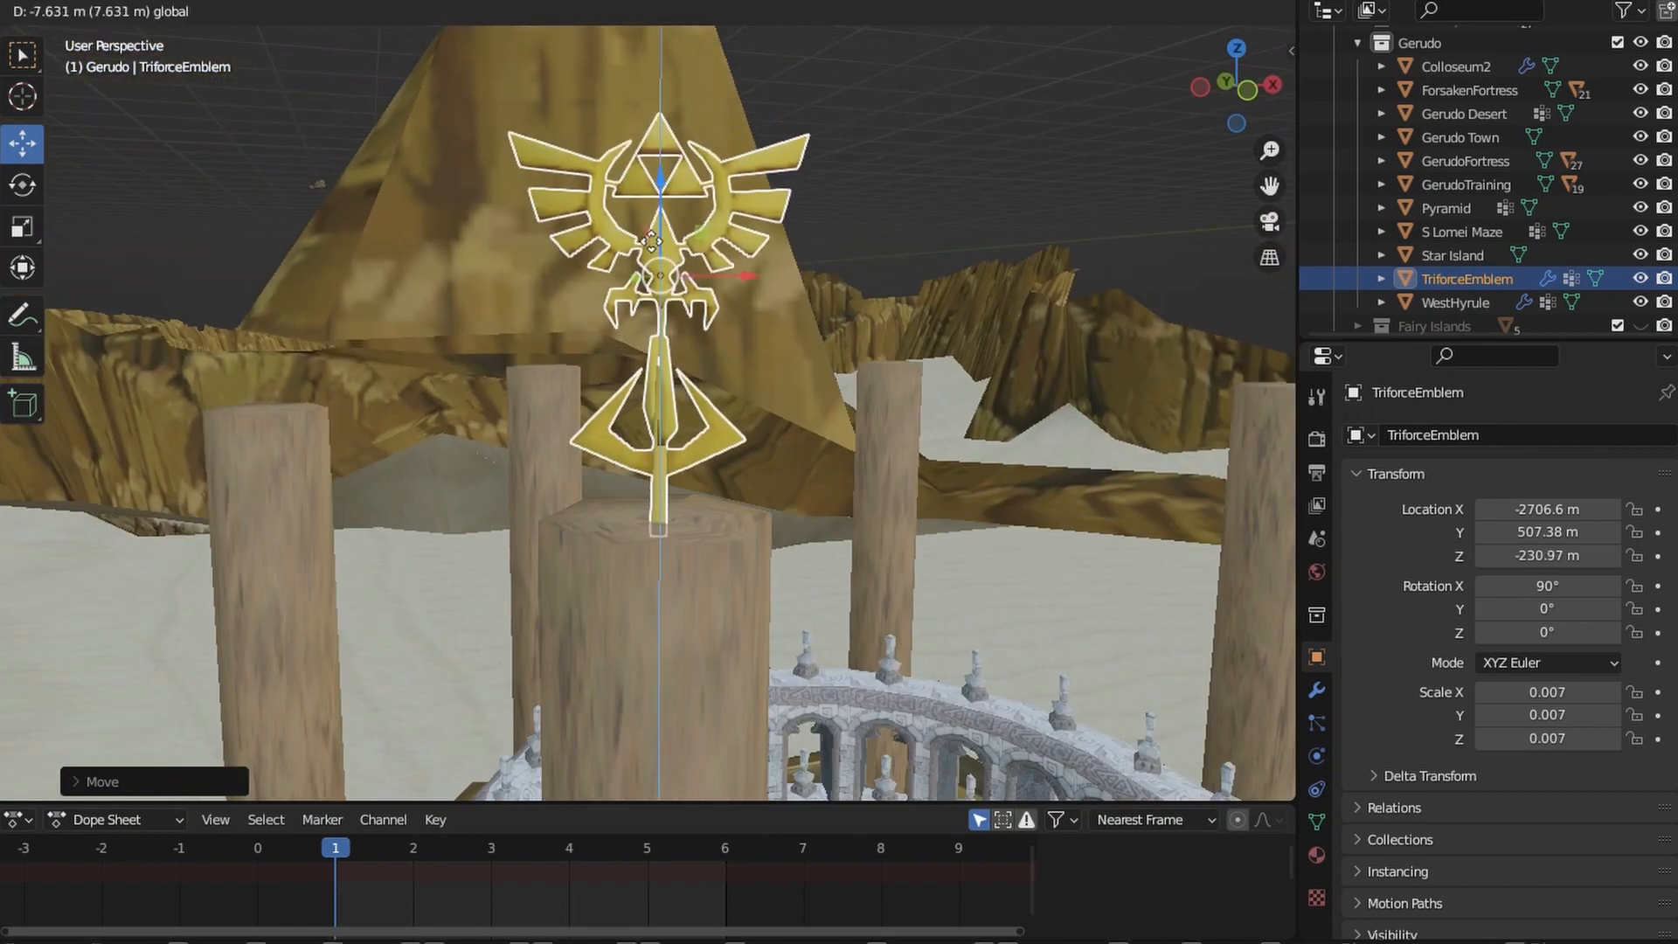
{"action": "middle_click_drag", "start_coordinate": [902, 339], "coordinate": [607, 386]}
- Duplicate the emblem onto the southeast pillar, rotated to 19.9° about Z, at about X -2651 m, Y 500 m
{"action": "left_click", "coordinate": [1236, 56]}
{"action": "scroll", "coordinate": [874, 358], "scroll_direction": "down", "scroll_amount": 4}
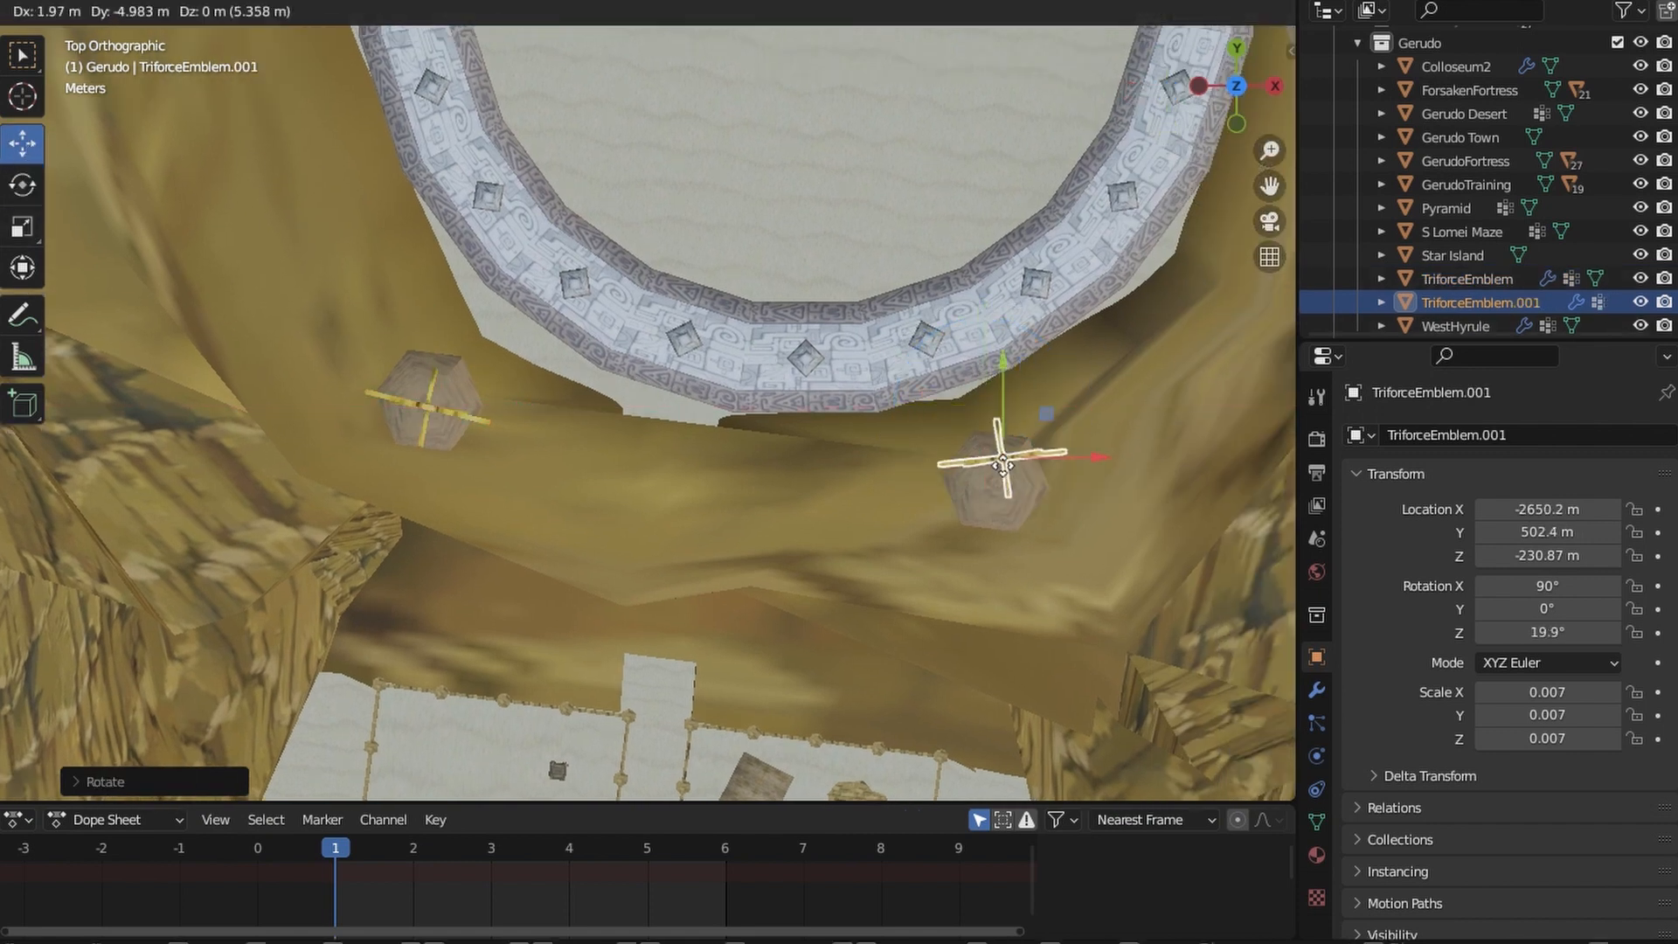
{"action": "left_click_drag", "start_coordinate": [997, 483], "coordinate": [996, 483]}
{"action": "middle_click_drag", "start_coordinate": [1056, 379], "coordinate": [810, 405], "text": "shift"}
{"action": "middle_click_drag", "start_coordinate": [817, 524], "coordinate": [835, 393]}
{"action": "scroll", "coordinate": [834, 393], "scroll_direction": "up", "scroll_amount": 3}
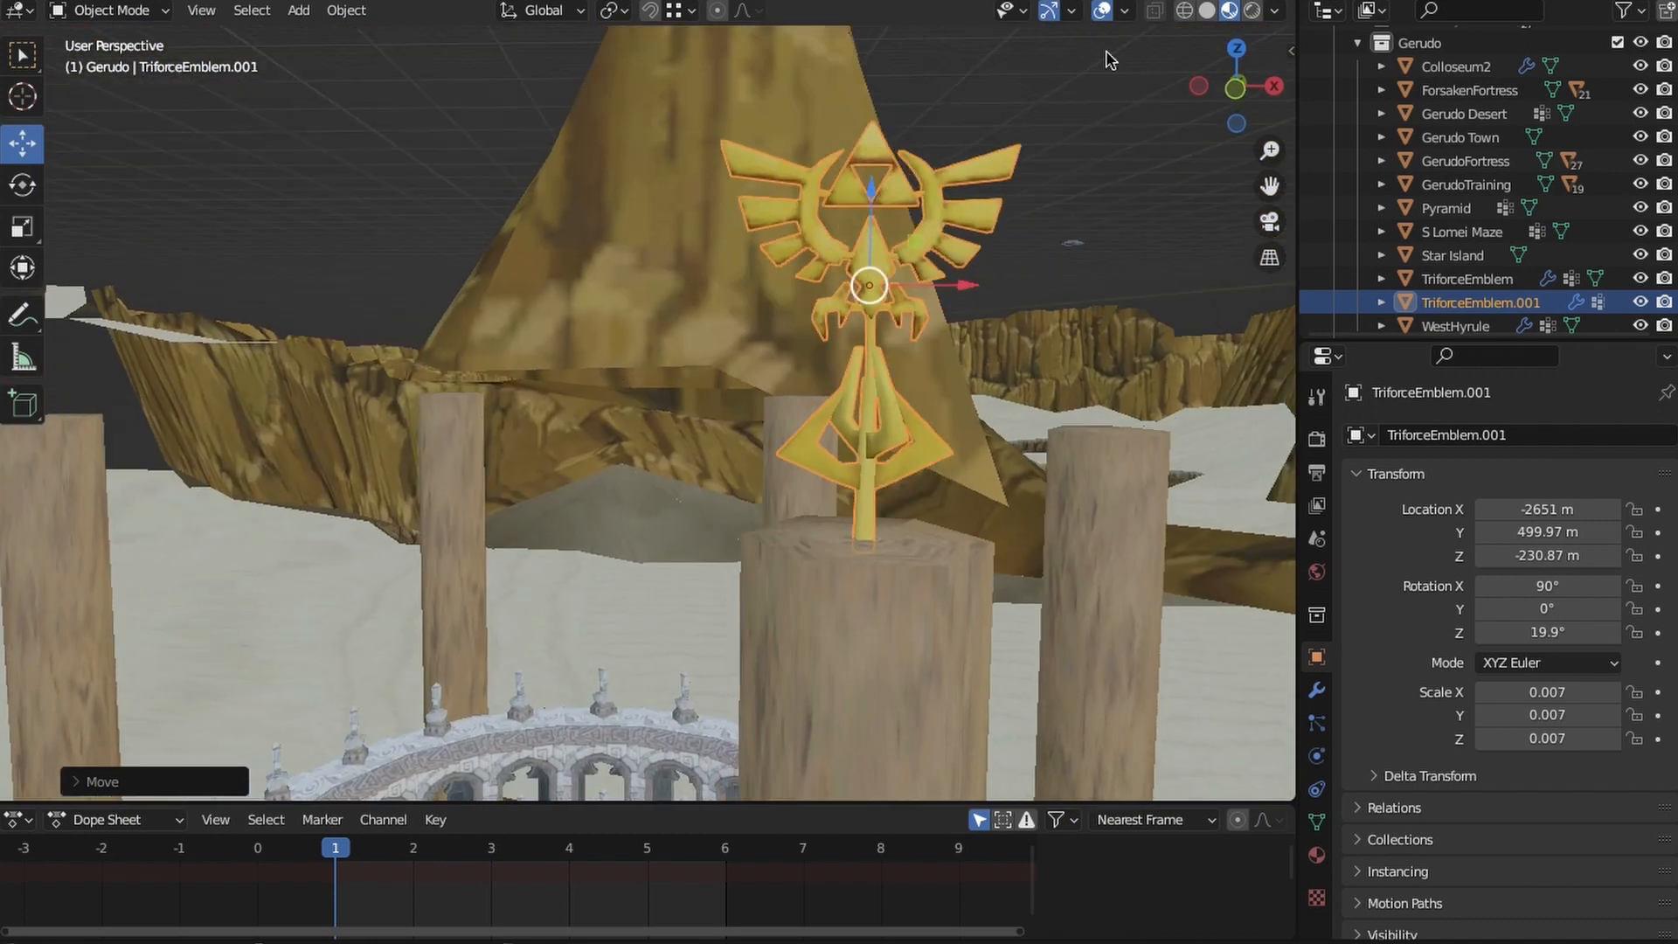
- Duplicate the emblem onto the northeast pillar, centring it at about X -2640 m, Y 594 m
{"action": "left_click", "coordinate": [1236, 49]}
{"action": "scroll", "coordinate": [809, 331], "scroll_direction": "down", "scroll_amount": 8}
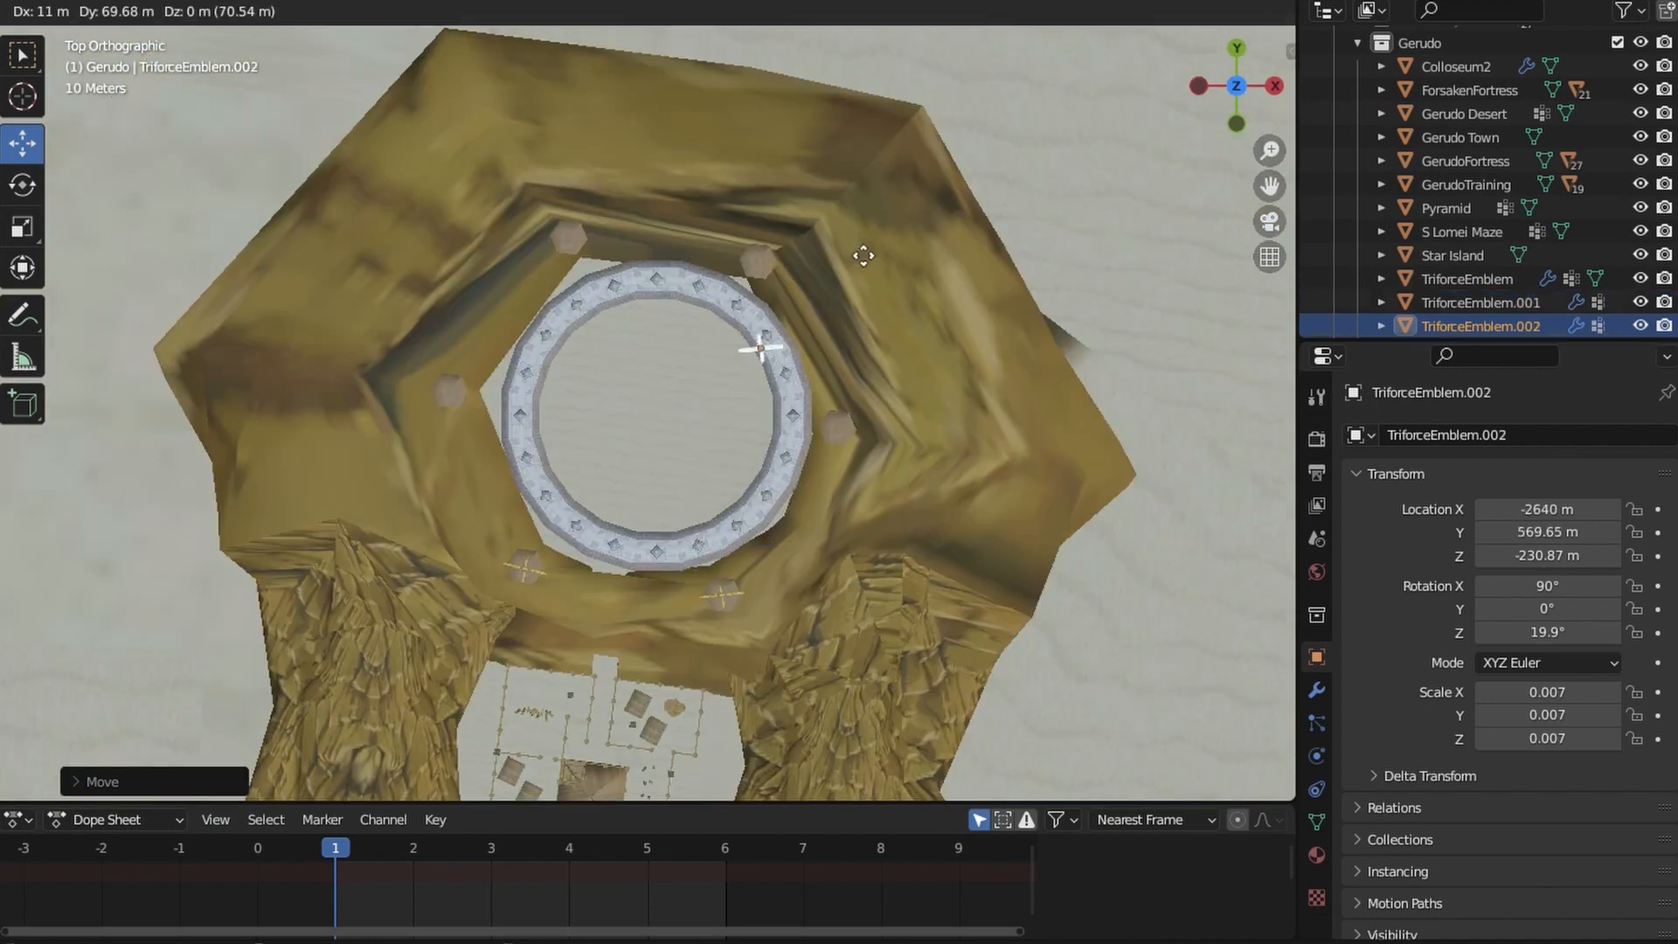
{"action": "left_click", "coordinate": [839, 263]}
{"action": "scroll", "coordinate": [794, 418], "scroll_direction": "up", "scroll_amount": 3}
{"action": "middle_click_drag", "start_coordinate": [839, 263], "coordinate": [836, 314], "text": "shift"}
{"action": "scroll", "coordinate": [836, 315], "scroll_direction": "up", "scroll_amount": 5}
{"action": "left_click", "coordinate": [1234, 50]}
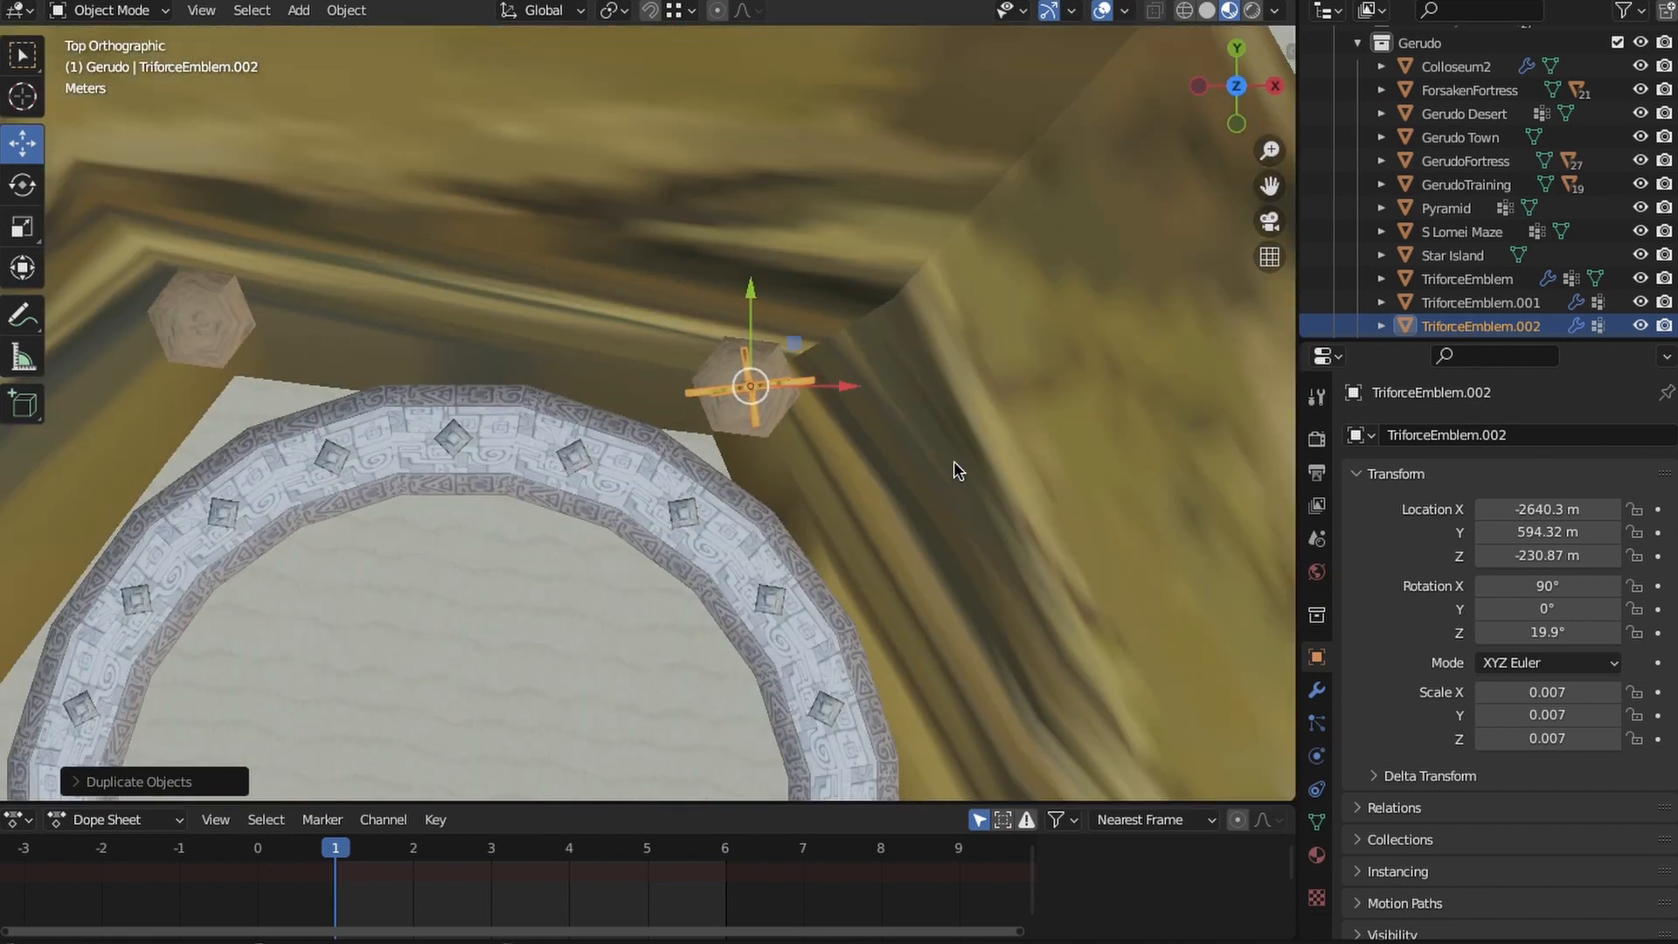
- Place another emblem copy on the northwest pillar, rotated to -2.26° about Z, at about X -2695 m, Y 601 m
{"action": "middle_click_drag", "start_coordinate": [668, 495], "coordinate": [879, 513], "text": "shift"}
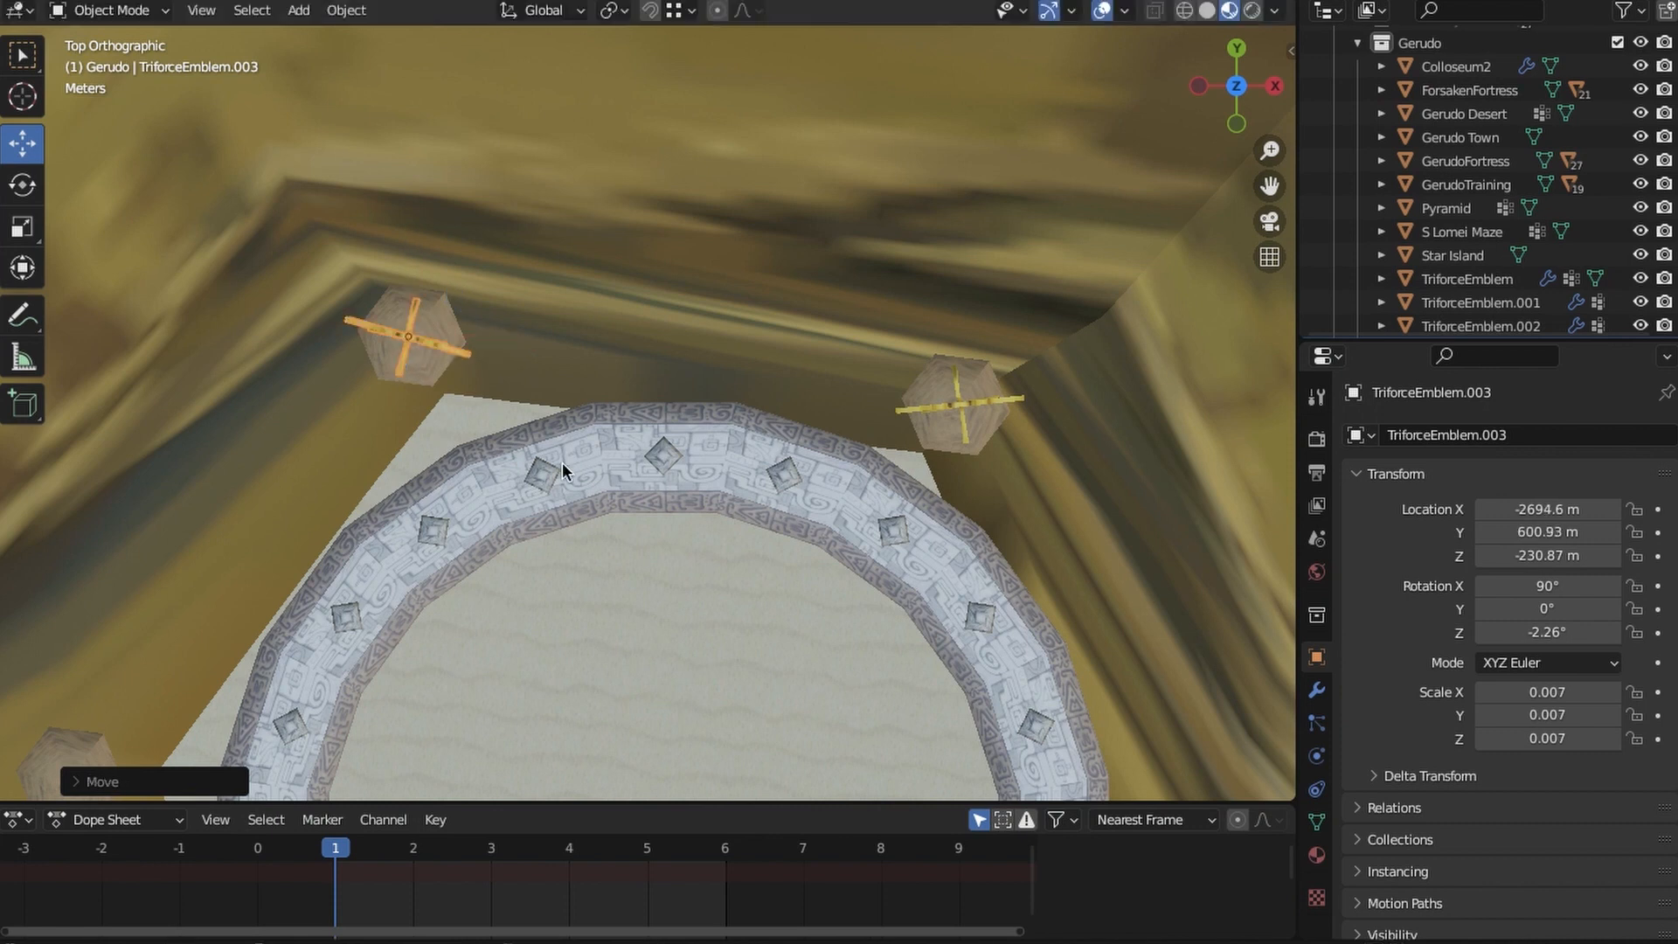
{"action": "middle_click_drag", "start_coordinate": [562, 472], "coordinate": [648, 281]}
{"action": "scroll", "coordinate": [651, 284], "scroll_direction": "down", "scroll_amount": 6}
- Place an emblem copy on the west pillar, rotated to -72.9° about Z, at about X -2728 m, Y 557 m
{"action": "left_click", "coordinate": [1234, 52]}
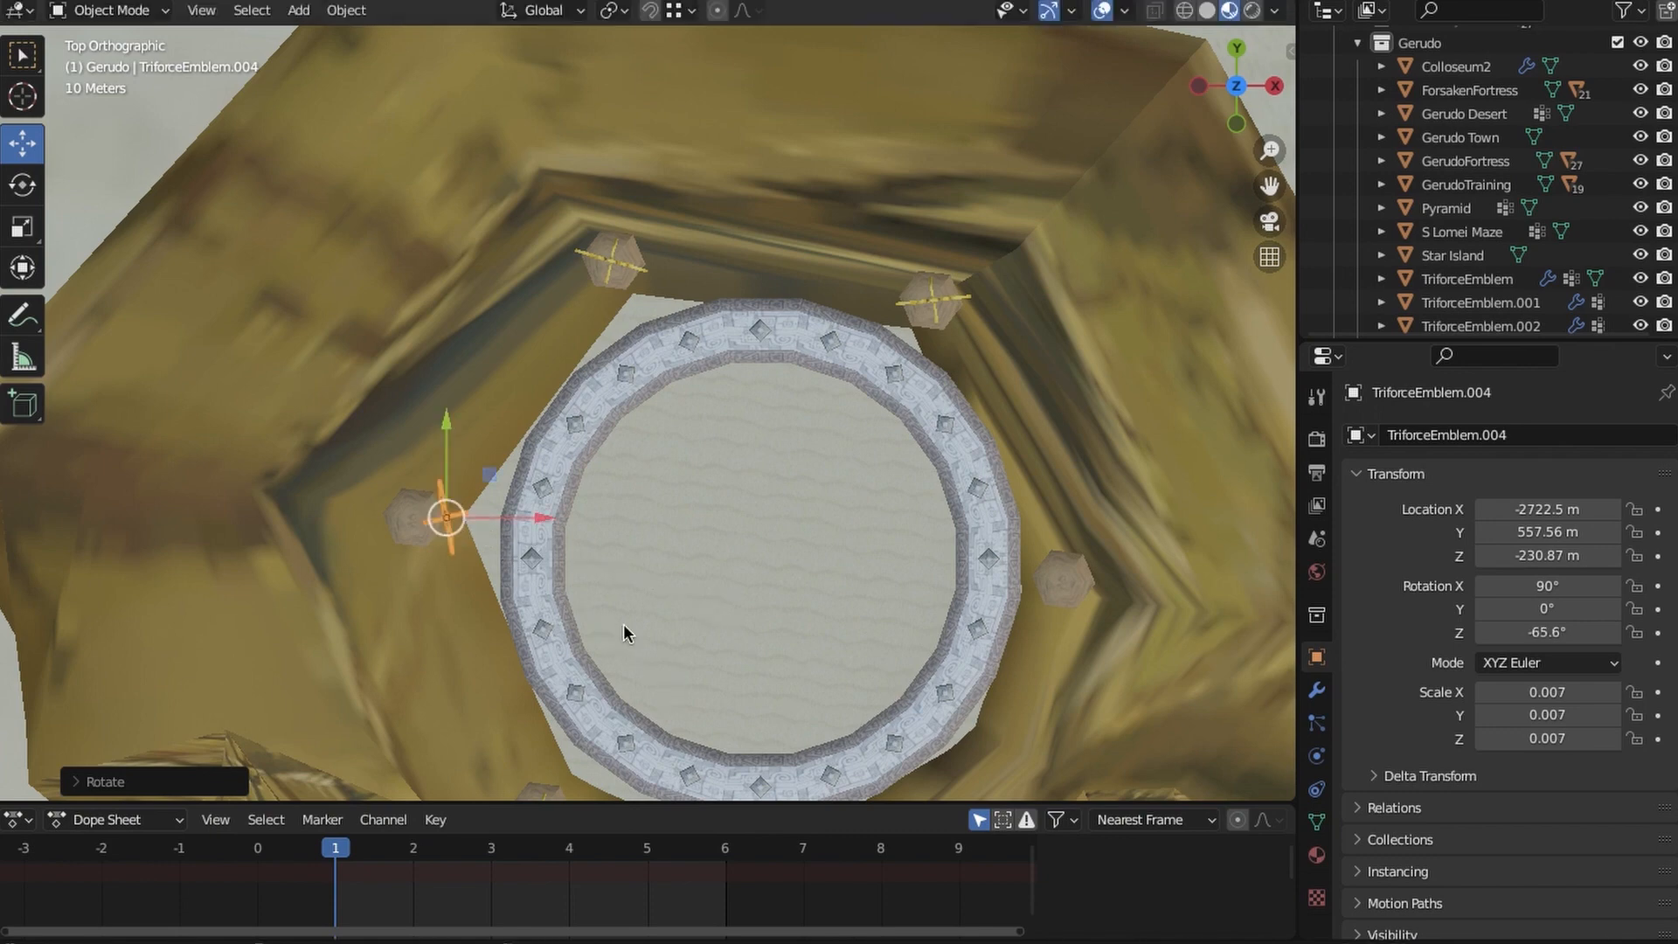
{"action": "left_click", "coordinate": [408, 531]}
{"action": "middle_click_drag", "start_coordinate": [409, 530], "coordinate": [791, 437]}
{"action": "scroll", "coordinate": [791, 437], "scroll_direction": "down", "scroll_amount": 4}
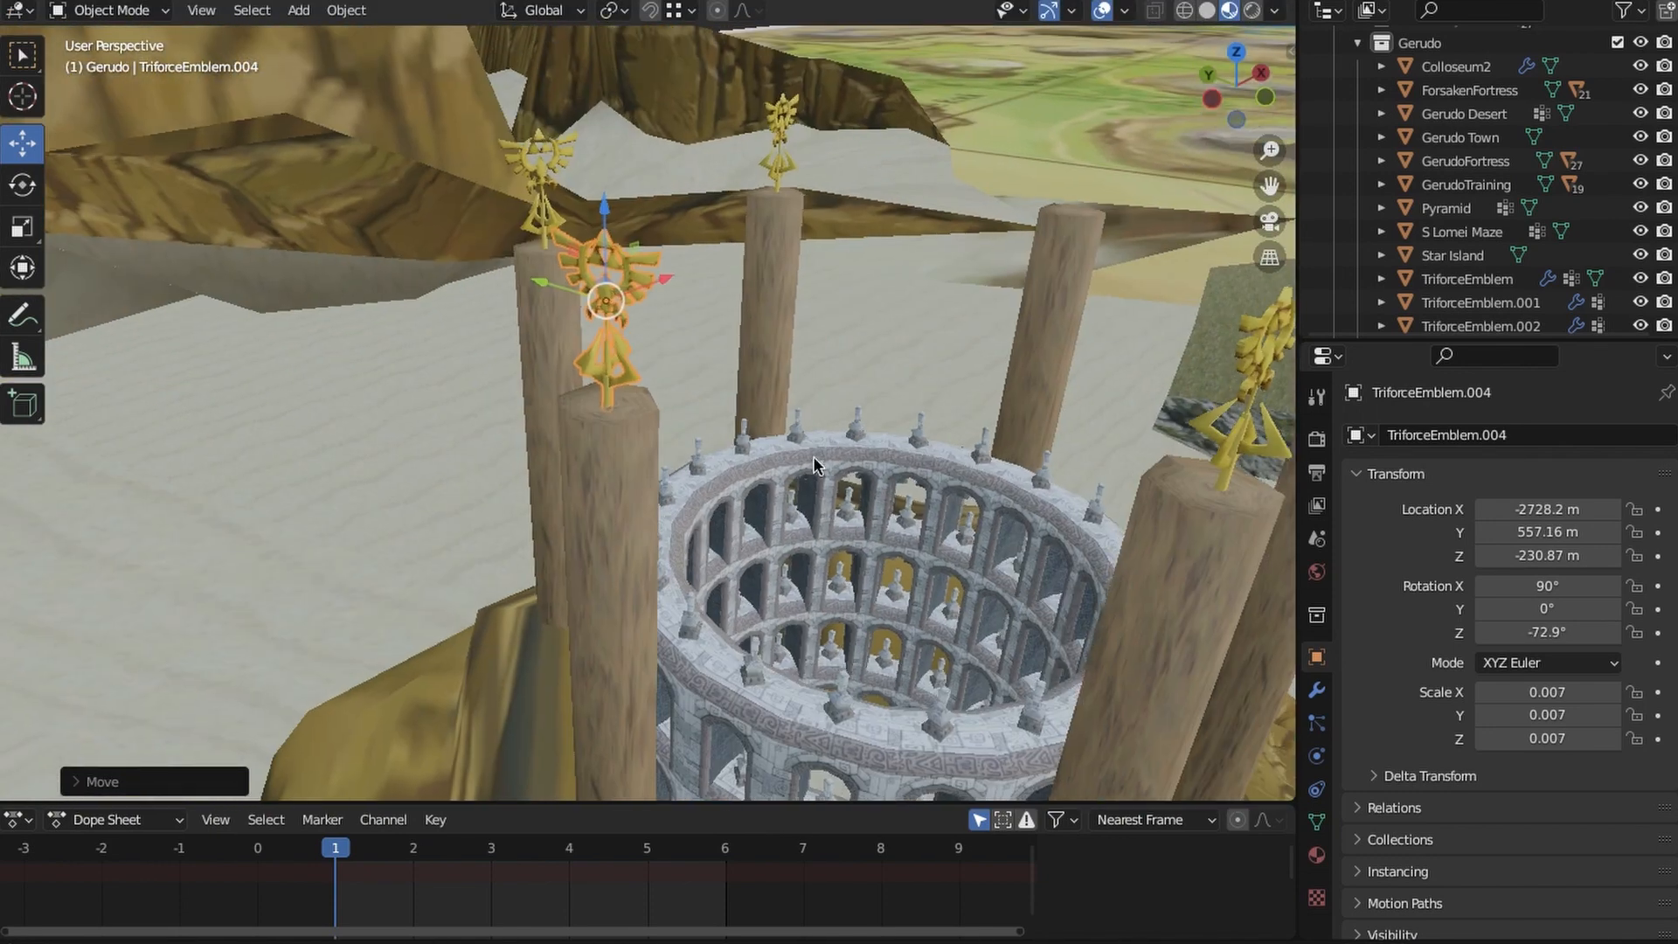
- Place an emblem copy on the east pillar, rotated to 84.7° about Z, at about X -2618 m, Y 546 m
{"action": "left_click", "coordinate": [1236, 57]}
{"action": "middle_click_drag", "start_coordinate": [736, 498], "coordinate": [559, 486], "text": "shift"}
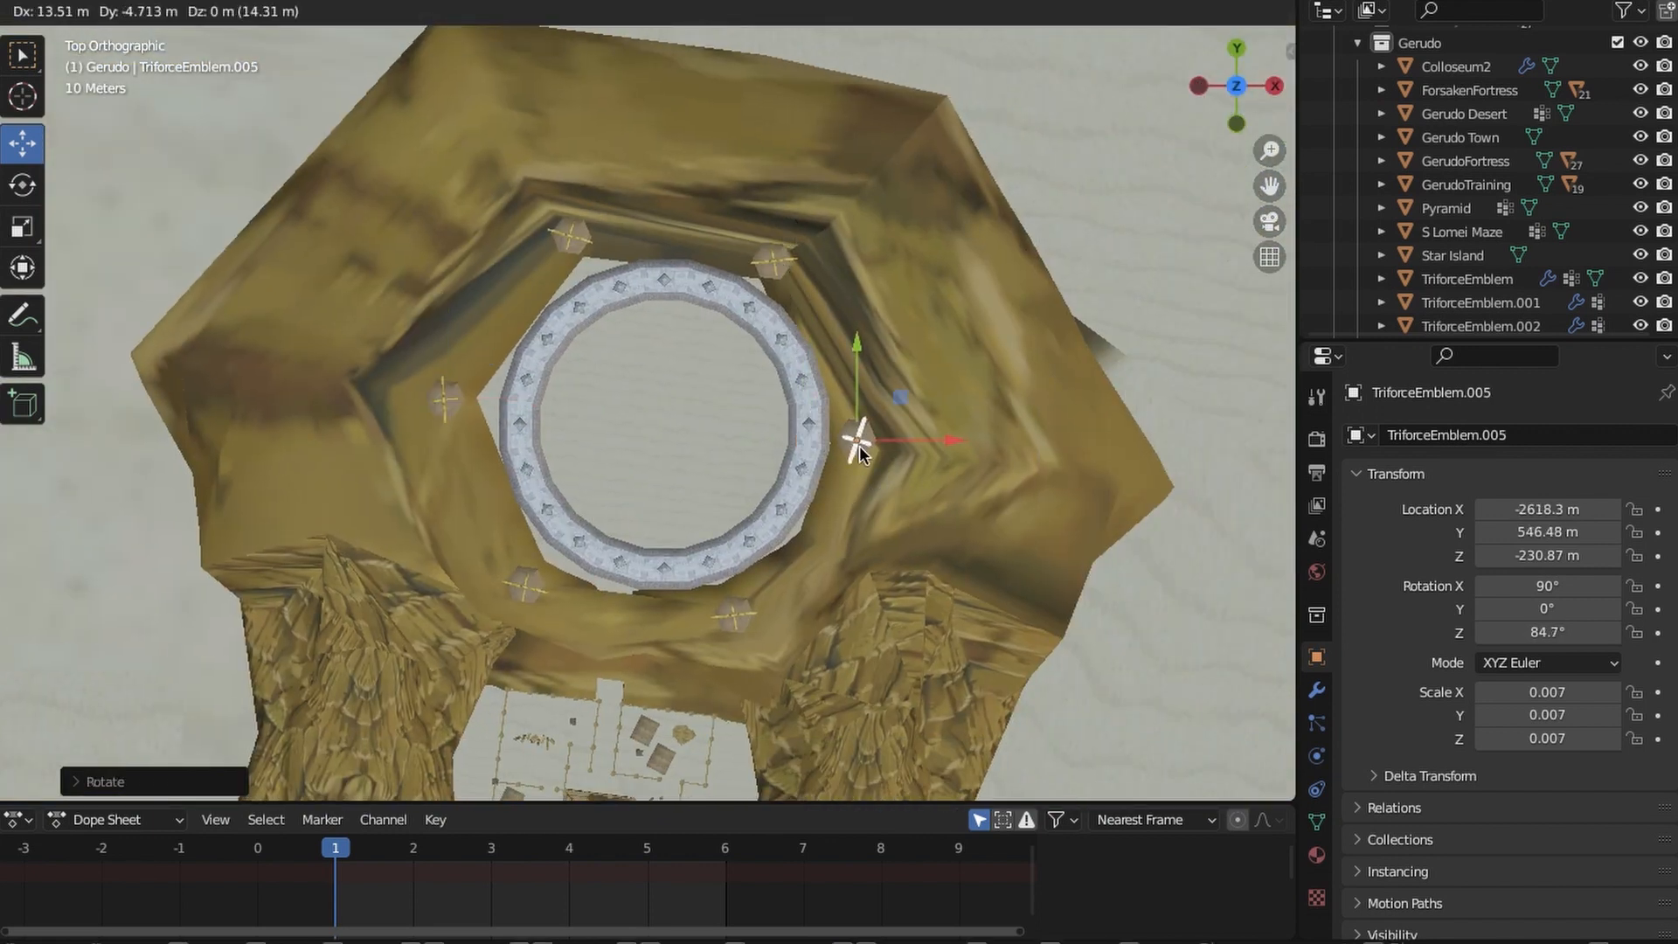
{"action": "left_click", "coordinate": [861, 454]}
- Select the Gerudo Desert terrain object surrounding the coliseum
{"action": "scroll", "coordinate": [861, 454], "scroll_direction": "up", "scroll_amount": 6}
{"action": "middle_click_drag", "start_coordinate": [722, 502], "coordinate": [673, 284]}
{"action": "scroll", "coordinate": [673, 284], "scroll_direction": "down", "scroll_amount": 4}
{"action": "middle_click_drag", "start_coordinate": [612, 568], "coordinate": [773, 480]}
{"action": "scroll", "coordinate": [773, 481], "scroll_direction": "down", "scroll_amount": 3}
{"action": "key", "text": "w"}
{"action": "left_click", "coordinate": [786, 349]}
{"action": "scroll", "coordinate": [786, 349], "scroll_direction": "down", "scroll_amount": 3}
{"action": "middle_click_drag", "start_coordinate": [647, 376], "coordinate": [611, 419]}
{"action": "scroll", "coordinate": [674, 333], "scroll_direction": "up", "scroll_amount": 3}
{"action": "middle_click_drag", "start_coordinate": [673, 333], "coordinate": [848, 343]}
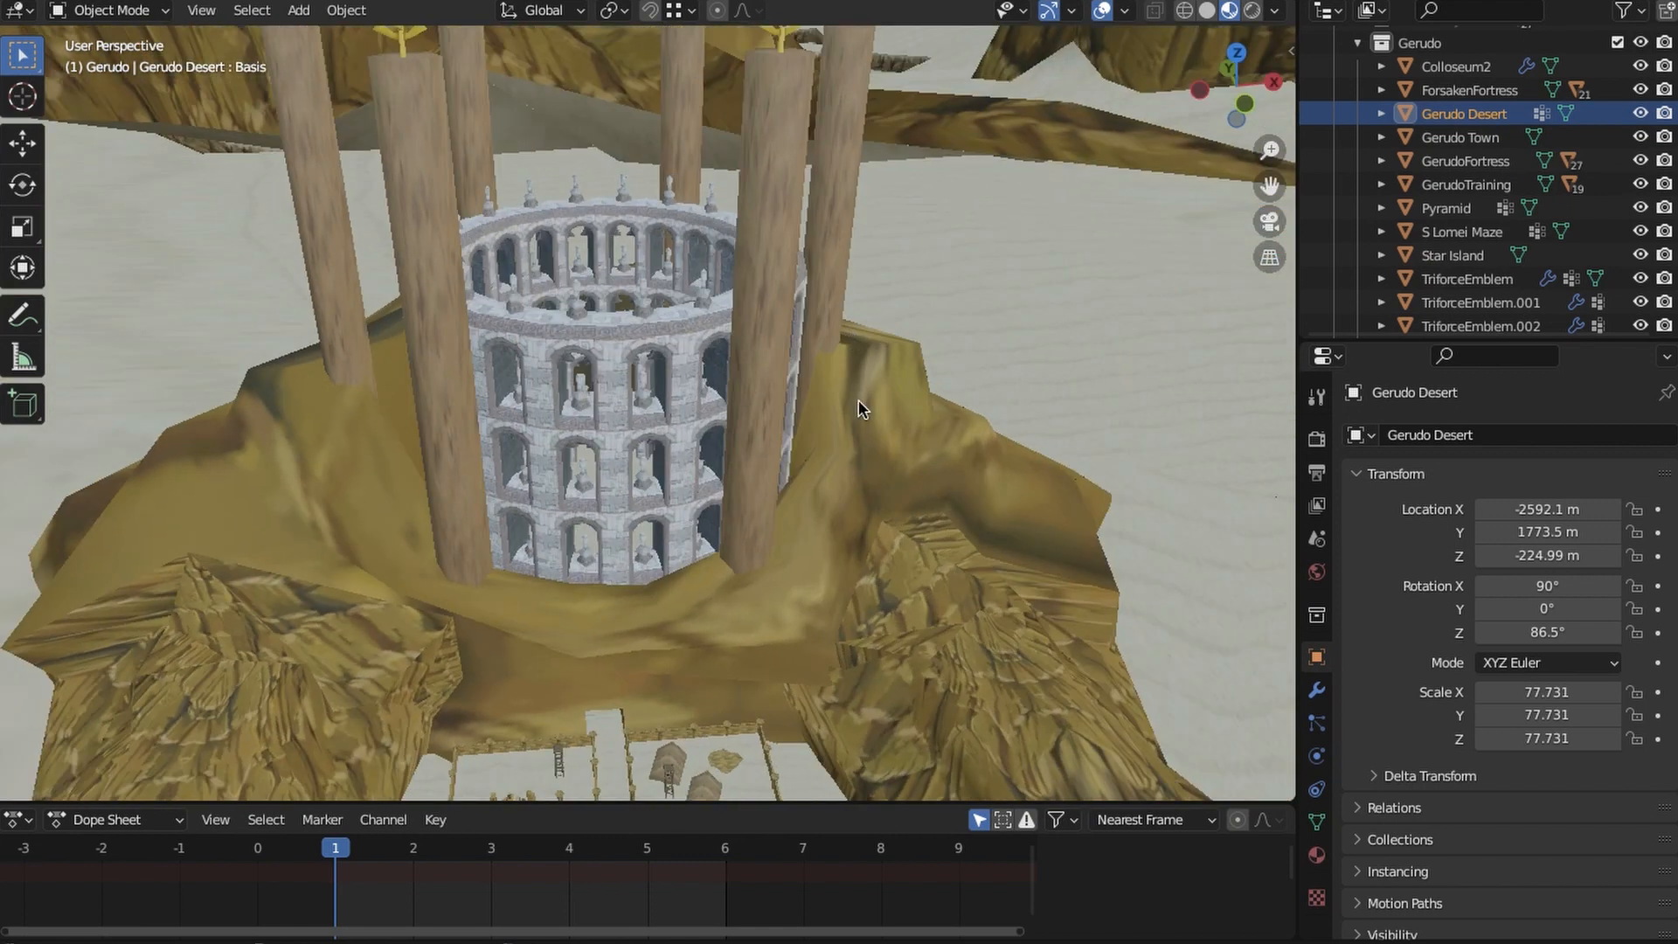
{"action": "scroll", "coordinate": [973, 396], "scroll_direction": "down", "scroll_amount": 5}
{"action": "middle_click_drag", "start_coordinate": [973, 396], "coordinate": [933, 413]}
- Open the Gerudo Desert mesh in Edit Mode and display it with Material Preview shading
{"action": "key", "text": "z"}
{"action": "left_click", "coordinate": [1057, 415]}
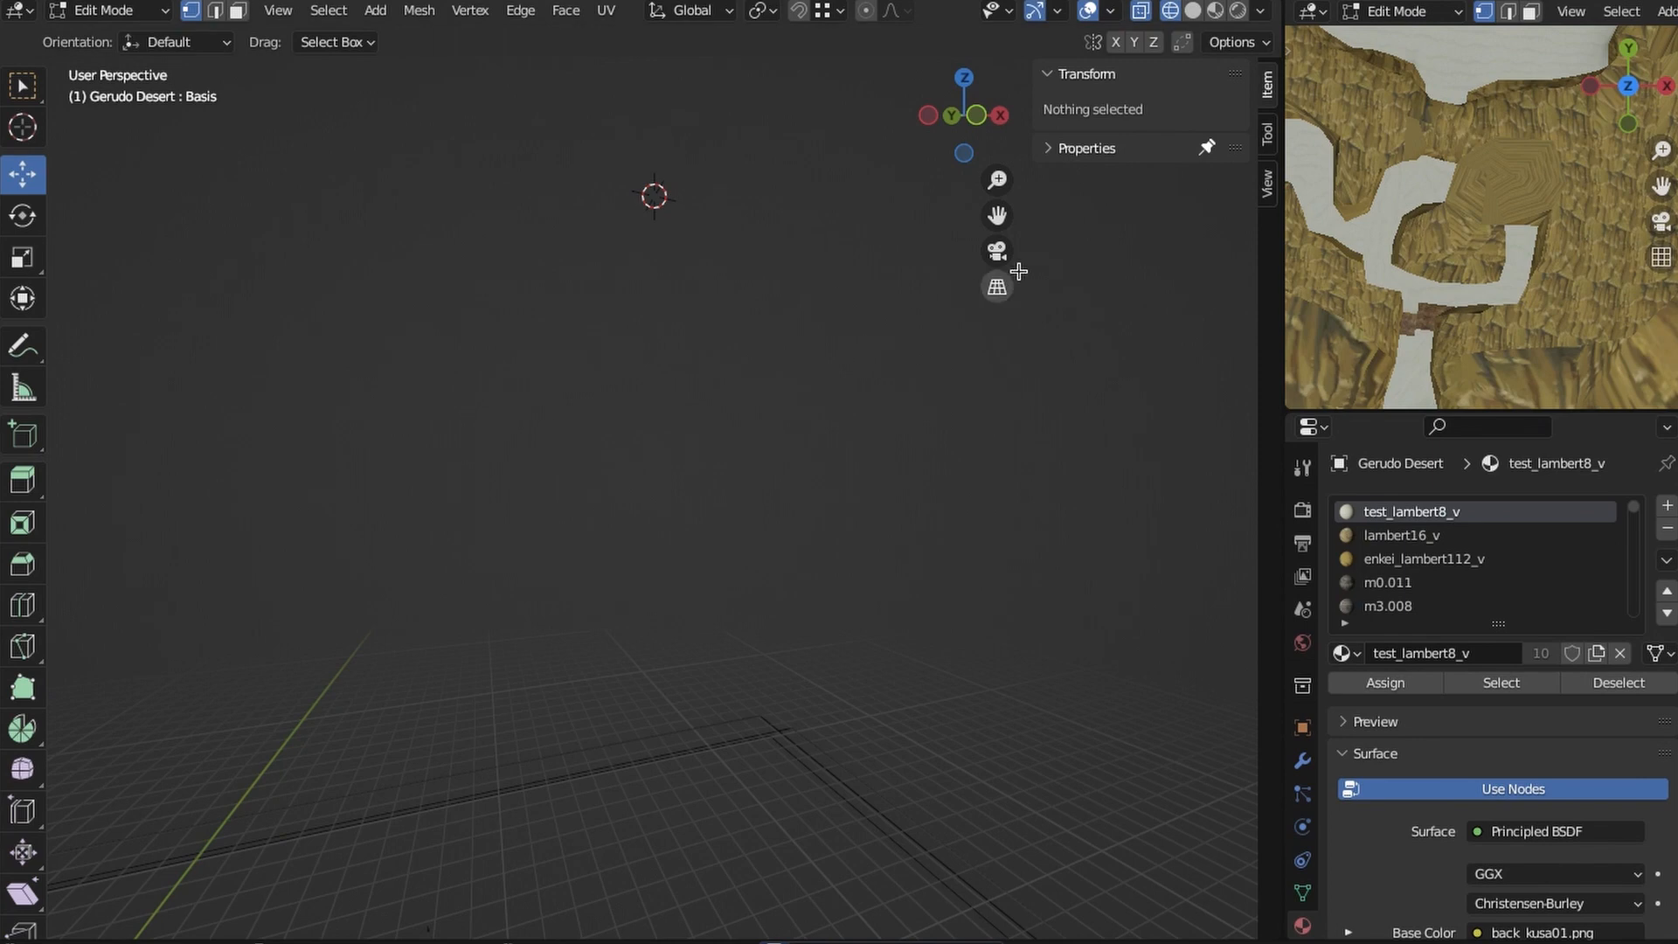
{"action": "left_click", "coordinate": [996, 251]}
{"action": "middle_click_drag", "start_coordinate": [906, 277], "coordinate": [966, 95]}
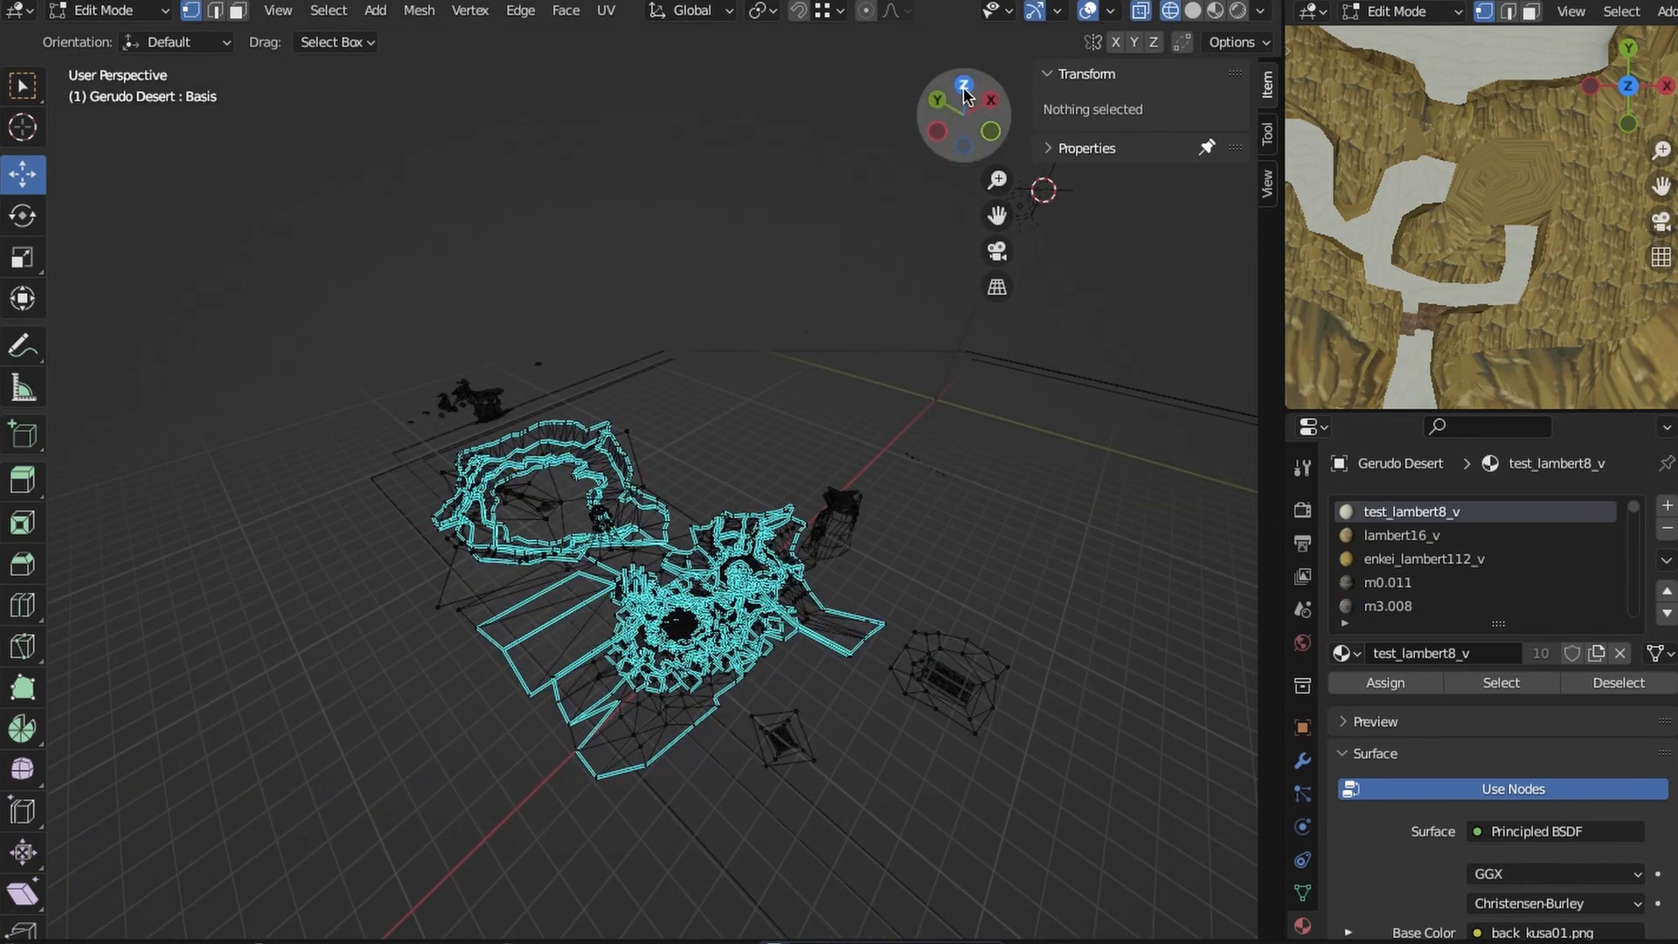
{"action": "left_click", "coordinate": [964, 85]}
{"action": "key", "text": "z"}
{"action": "left_click", "coordinate": [738, 542]}
{"action": "scroll", "coordinate": [664, 524], "scroll_direction": "up", "scroll_amount": 8}
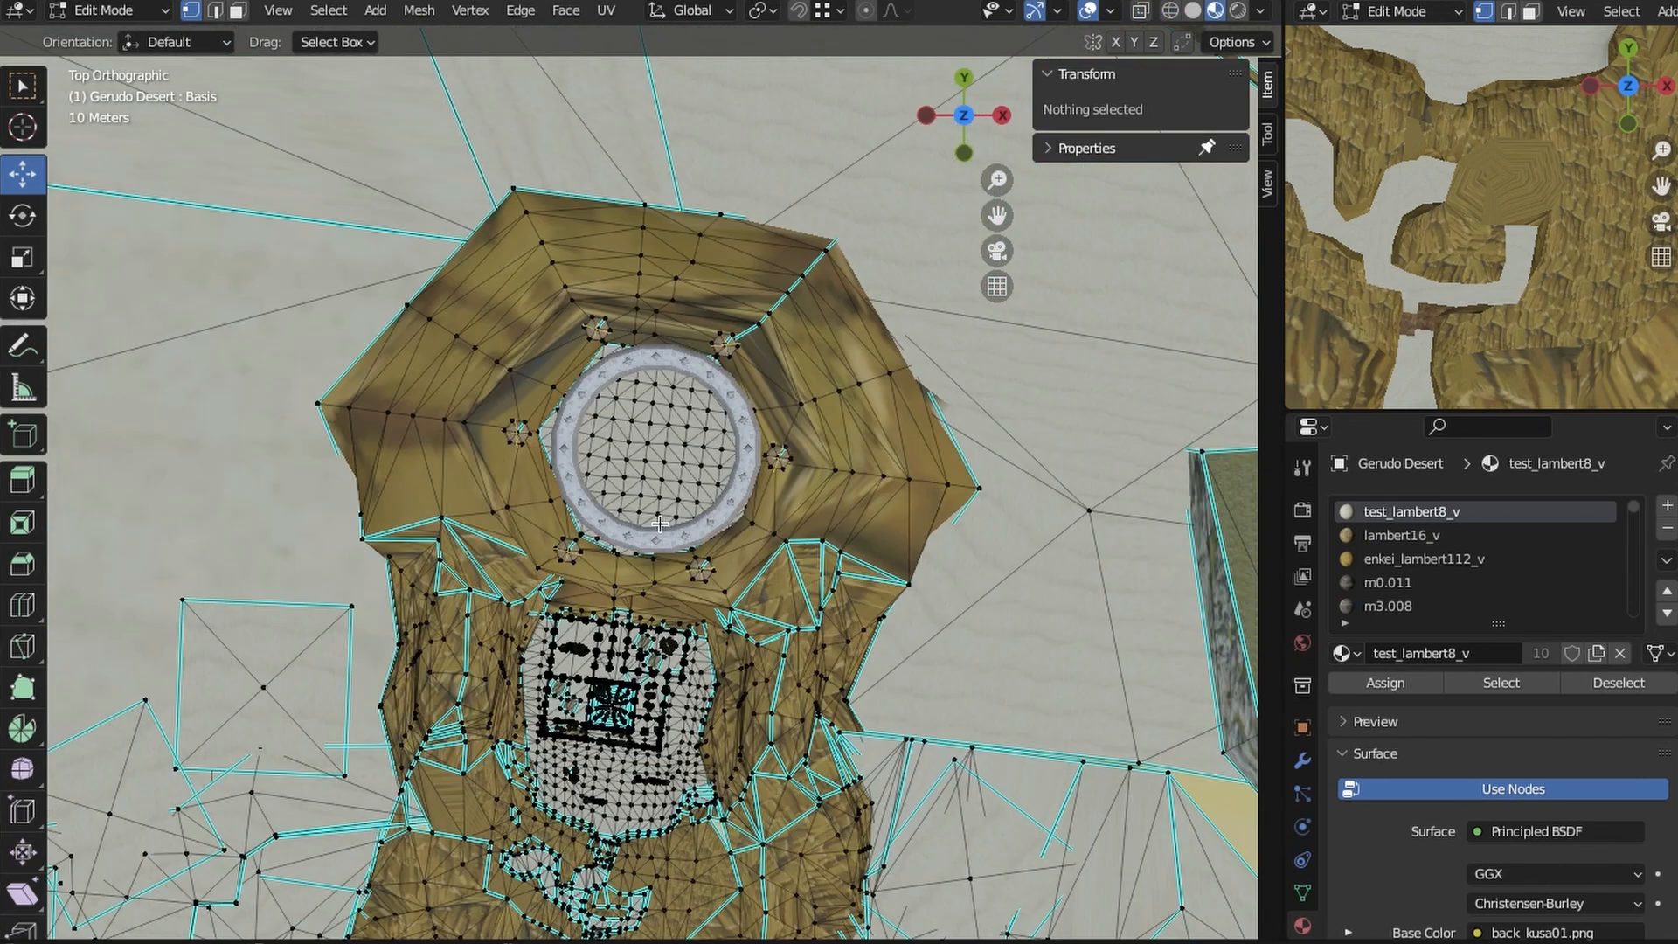
- Select the linked geometry of the pillars around the coliseum
{"action": "middle_click_drag", "start_coordinate": [660, 524], "coordinate": [756, 350]}
{"action": "scroll", "coordinate": [756, 349], "scroll_direction": "down", "scroll_amount": 5}
{"action": "middle_click_drag", "start_coordinate": [1442, 288], "coordinate": [1500, 270], "text": "shift"}
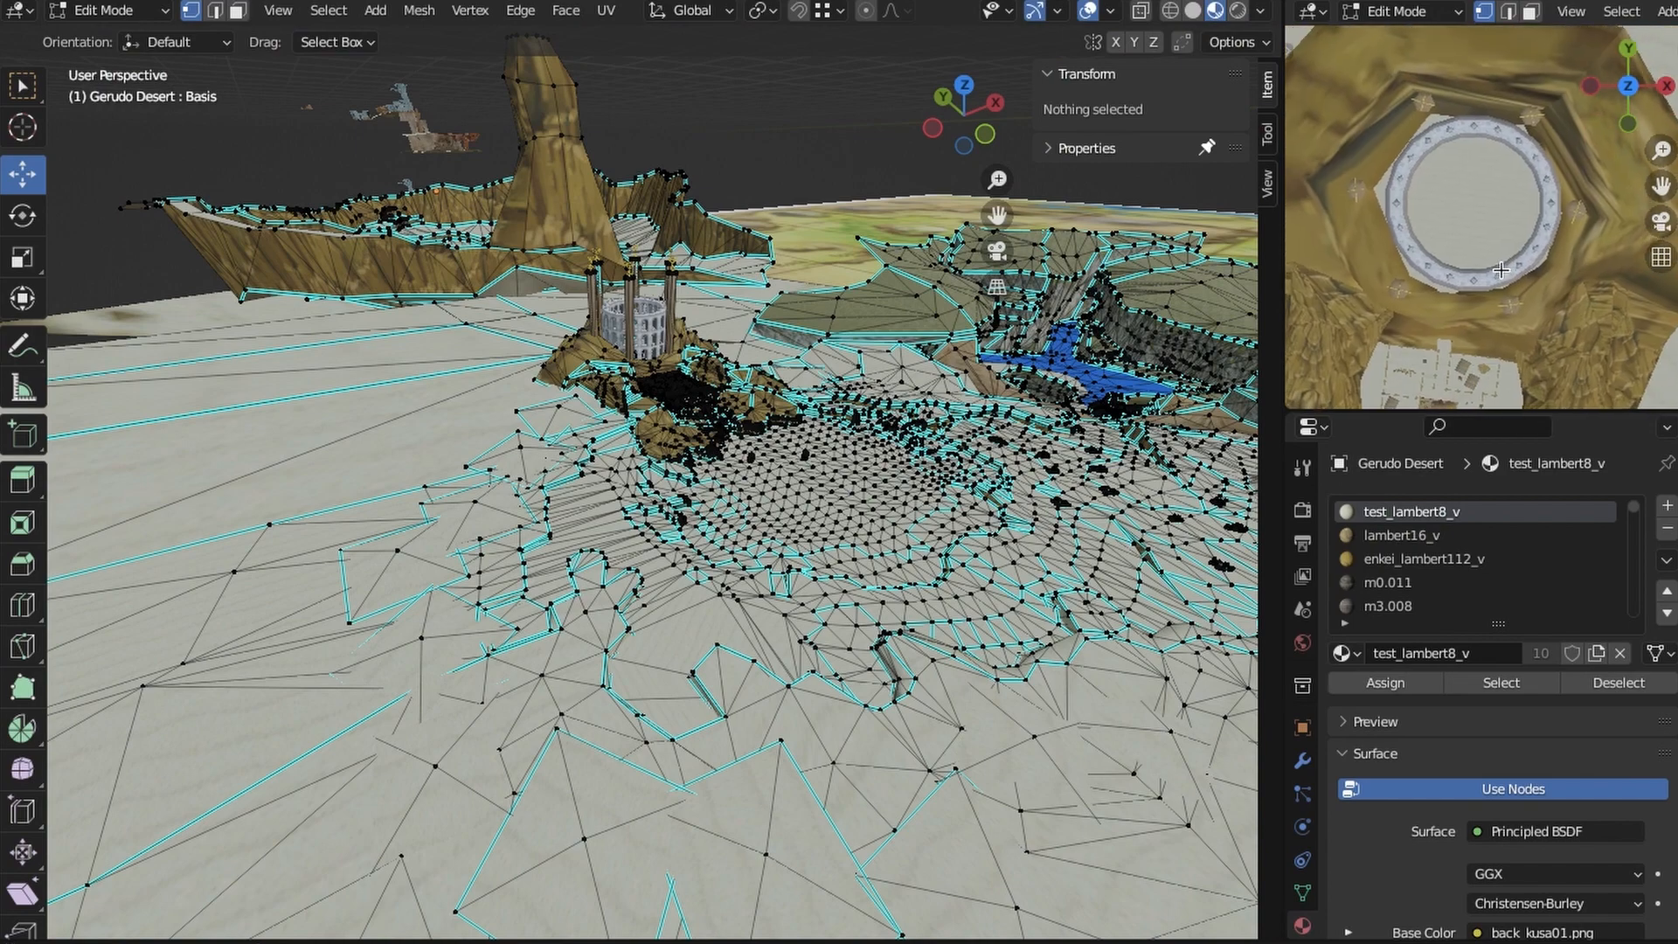
{"action": "scroll", "coordinate": [1521, 271], "scroll_direction": "down", "scroll_amount": 5}
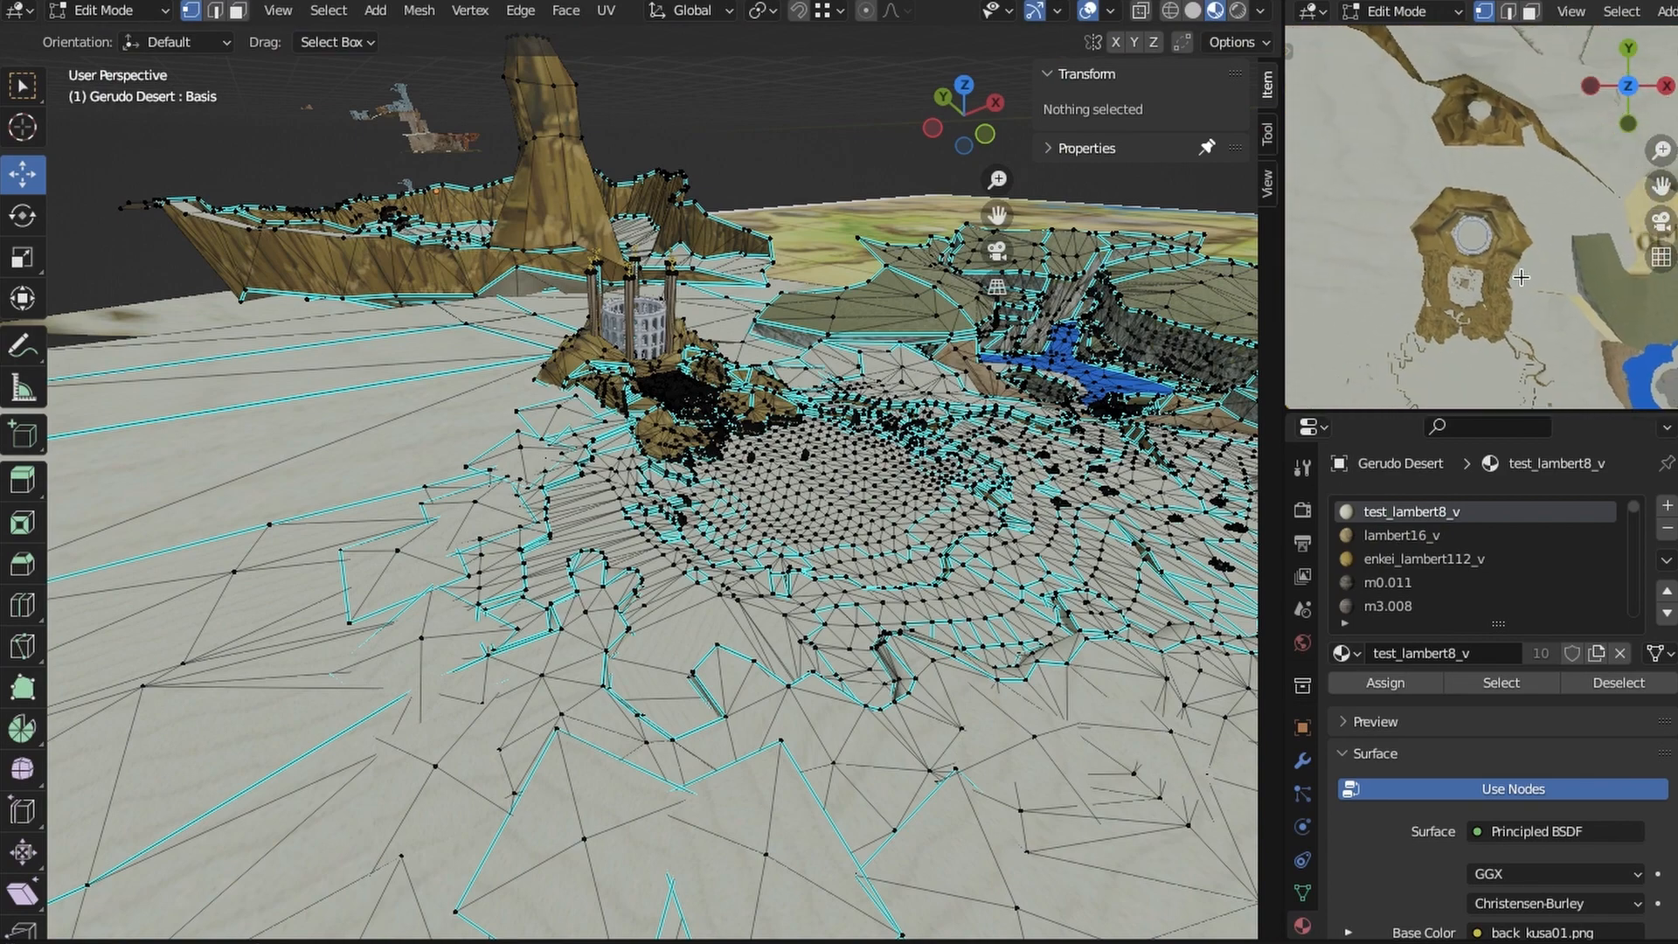
{"action": "middle_click_drag", "start_coordinate": [1503, 256], "coordinate": [1553, 248], "text": "shift"}
{"action": "middle_click_drag", "start_coordinate": [1010, 408], "coordinate": [966, 441]}
{"action": "scroll", "coordinate": [966, 437], "scroll_direction": "up", "scroll_amount": 6}
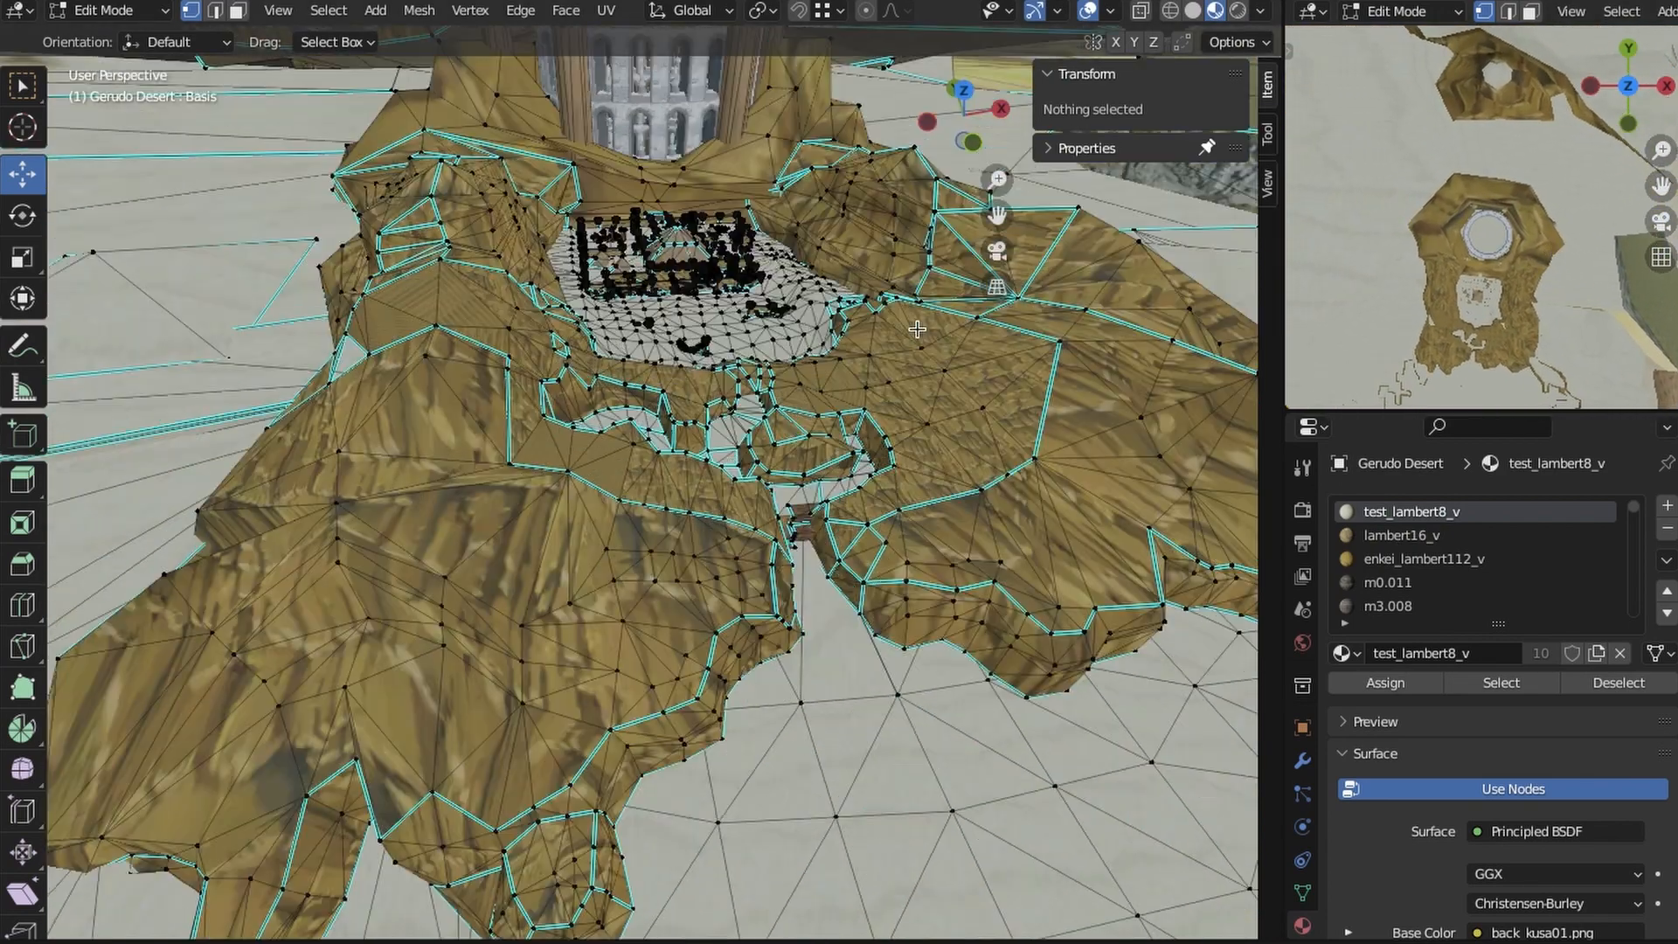
{"action": "middle_click_drag", "start_coordinate": [983, 253], "coordinate": [1040, 738], "text": "shift"}
{"action": "key", "text": "l"}
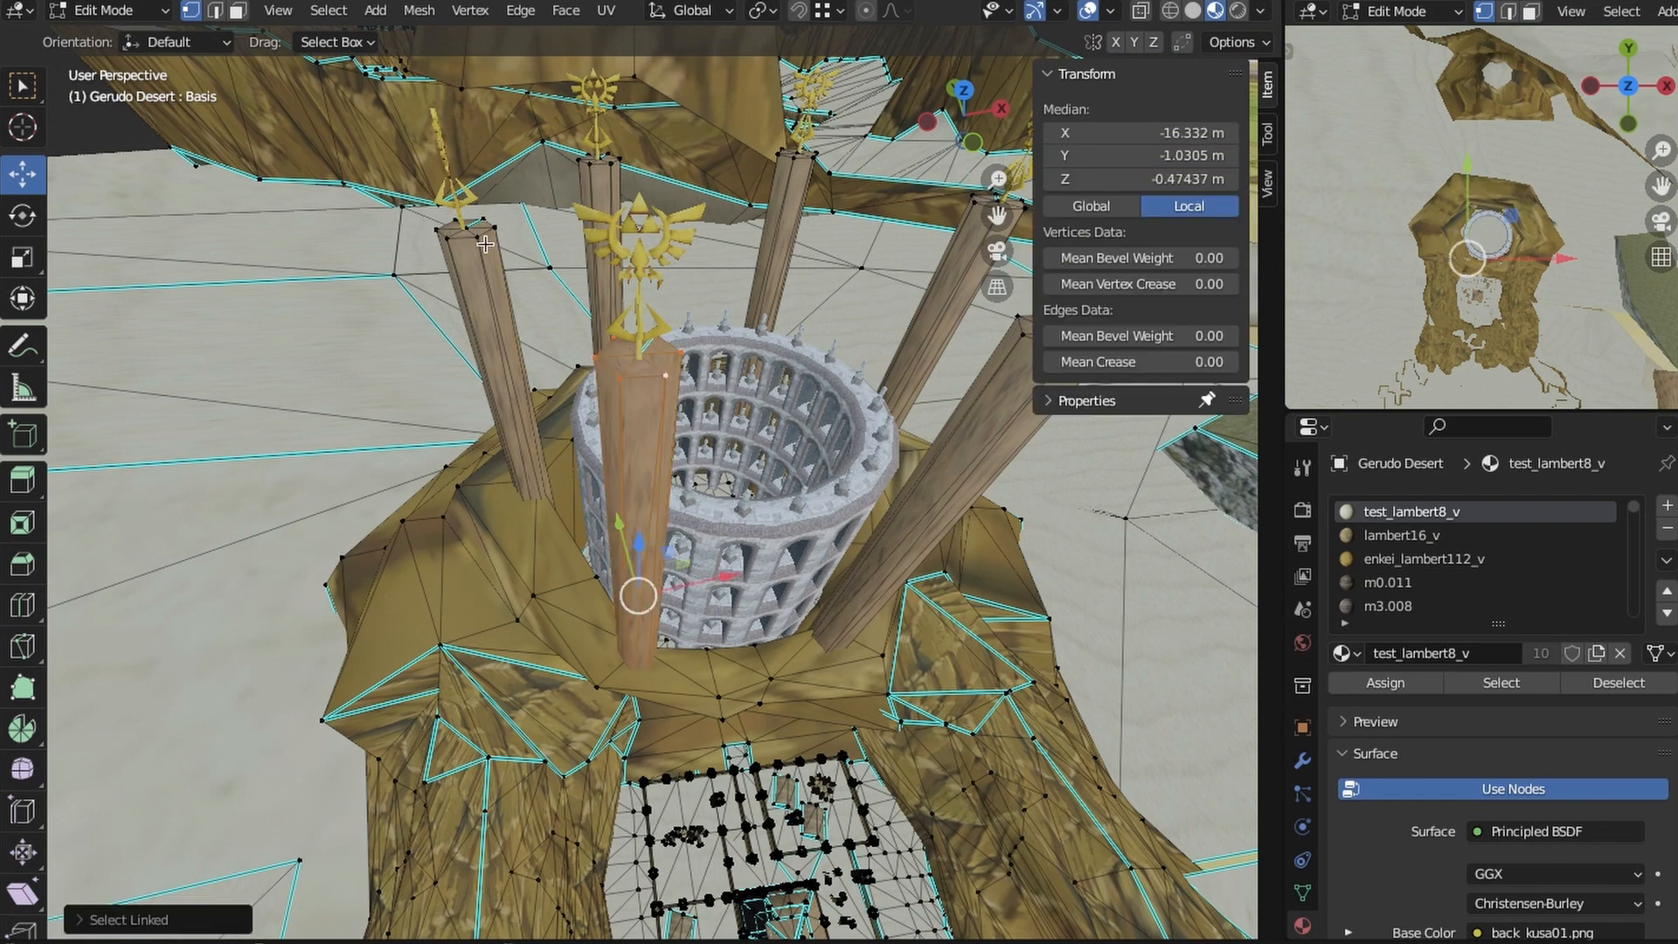
{"action": "middle_click_drag", "start_coordinate": [722, 419], "coordinate": [529, 459], "text": "shift"}
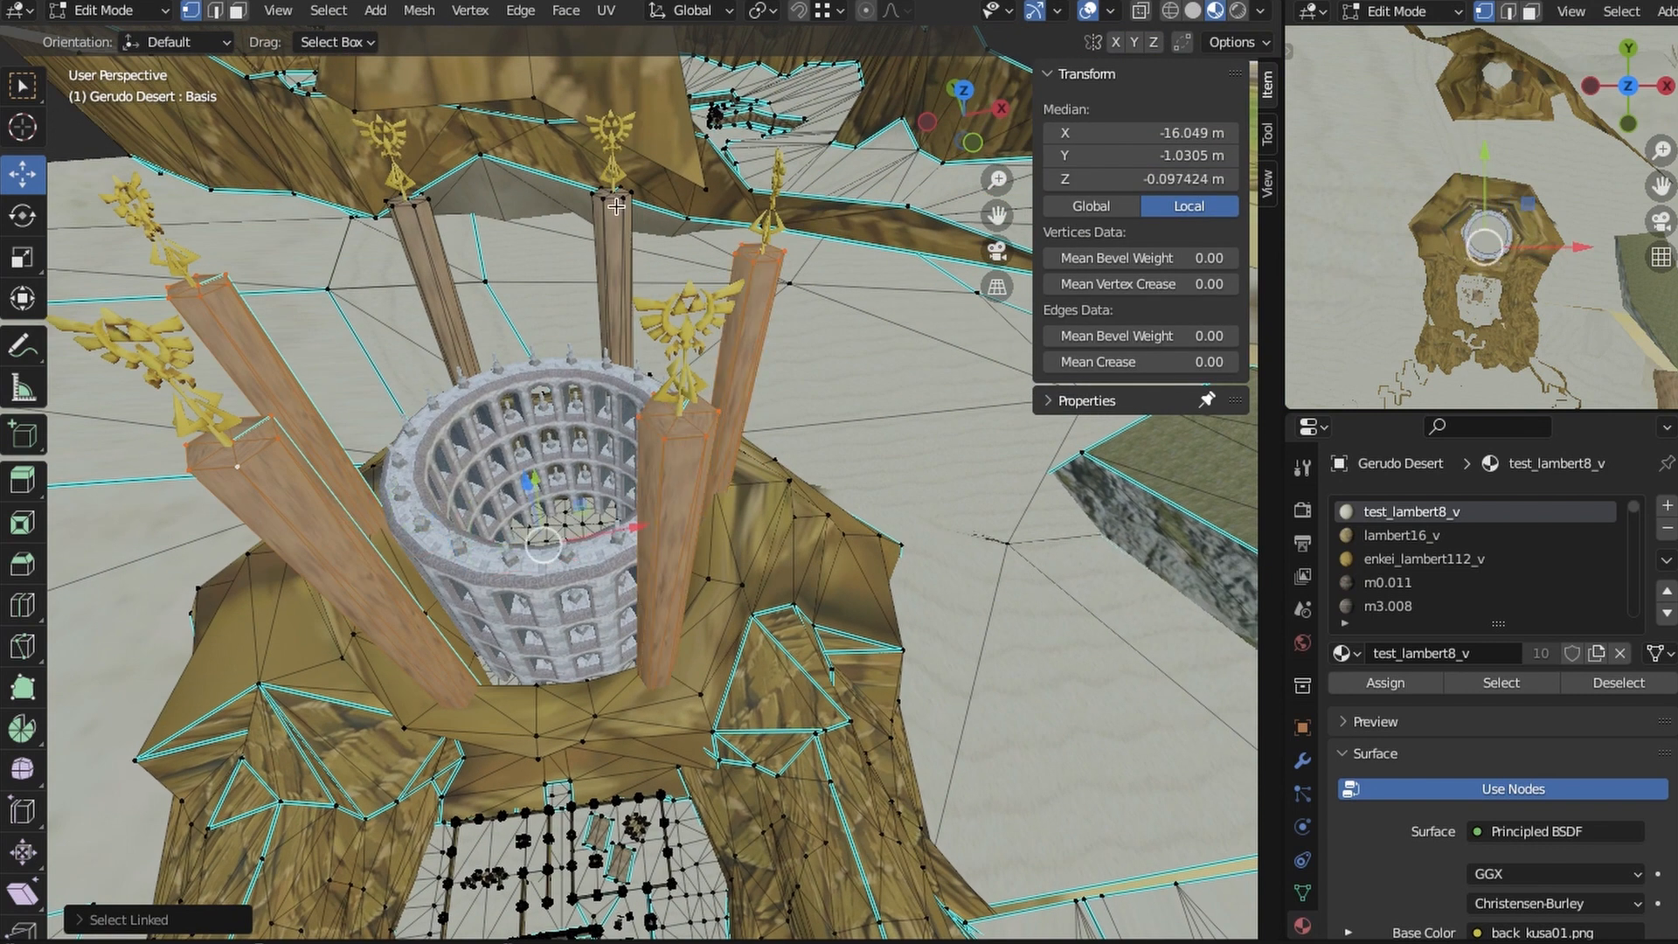
- Try the m3.008, m23lambert9_v and m15lambert20_v materials on the selected pillars
{"action": "left_click", "coordinate": [1385, 684]}
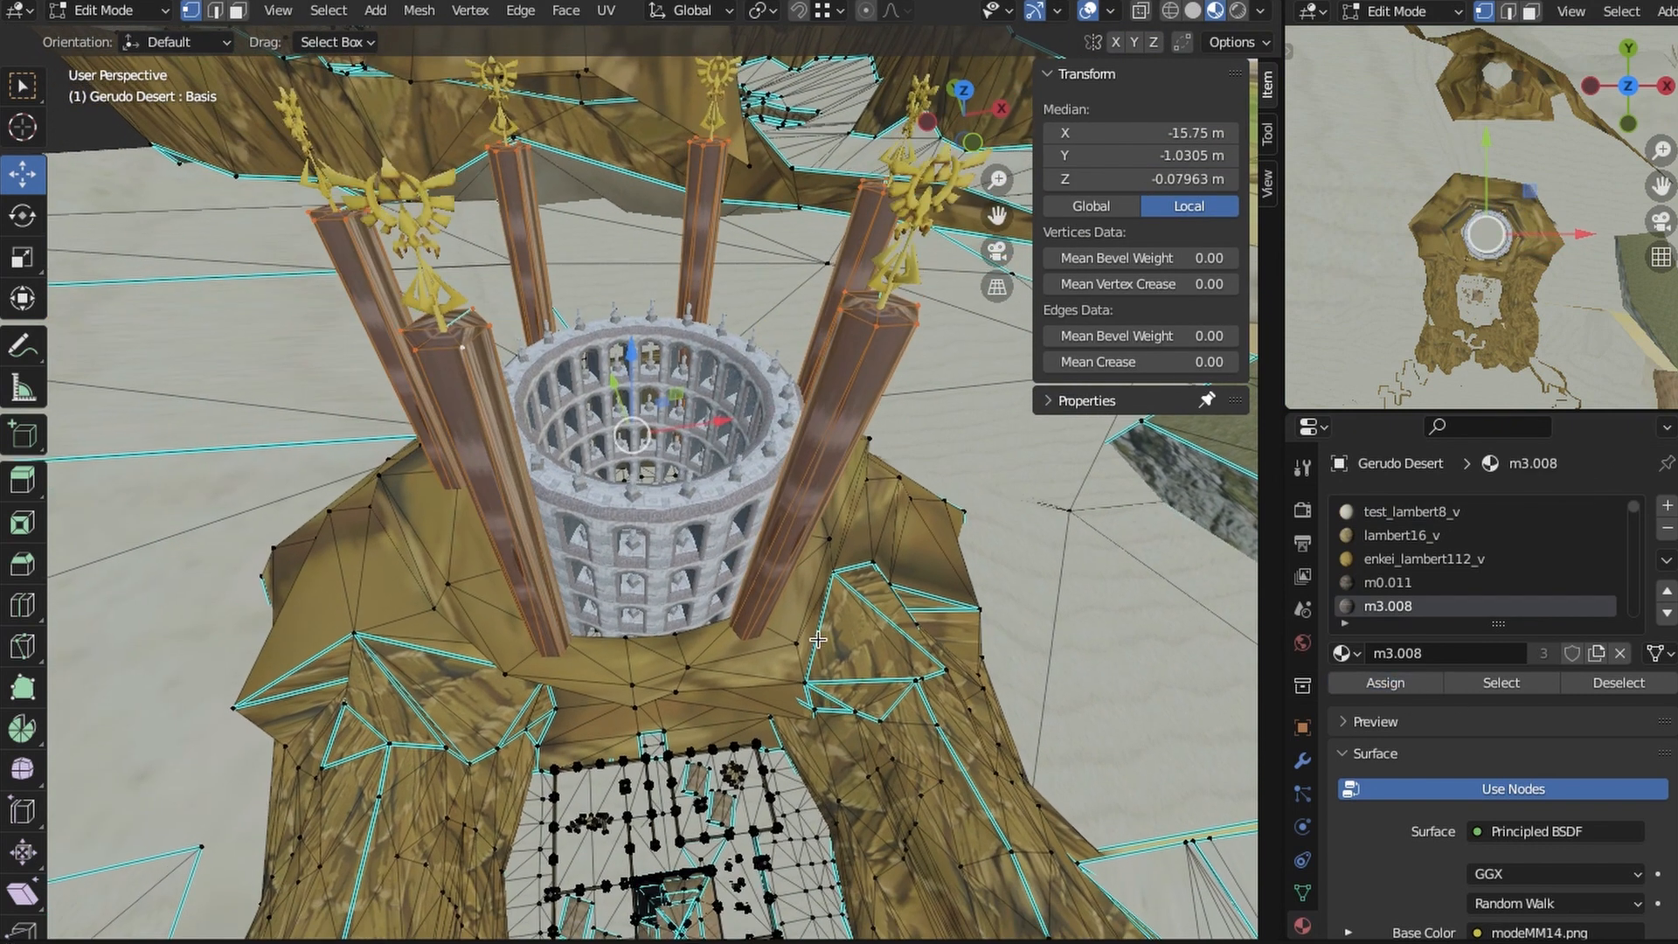
{"action": "left_click", "coordinate": [1402, 684]}
{"action": "left_click", "coordinate": [1393, 684]}
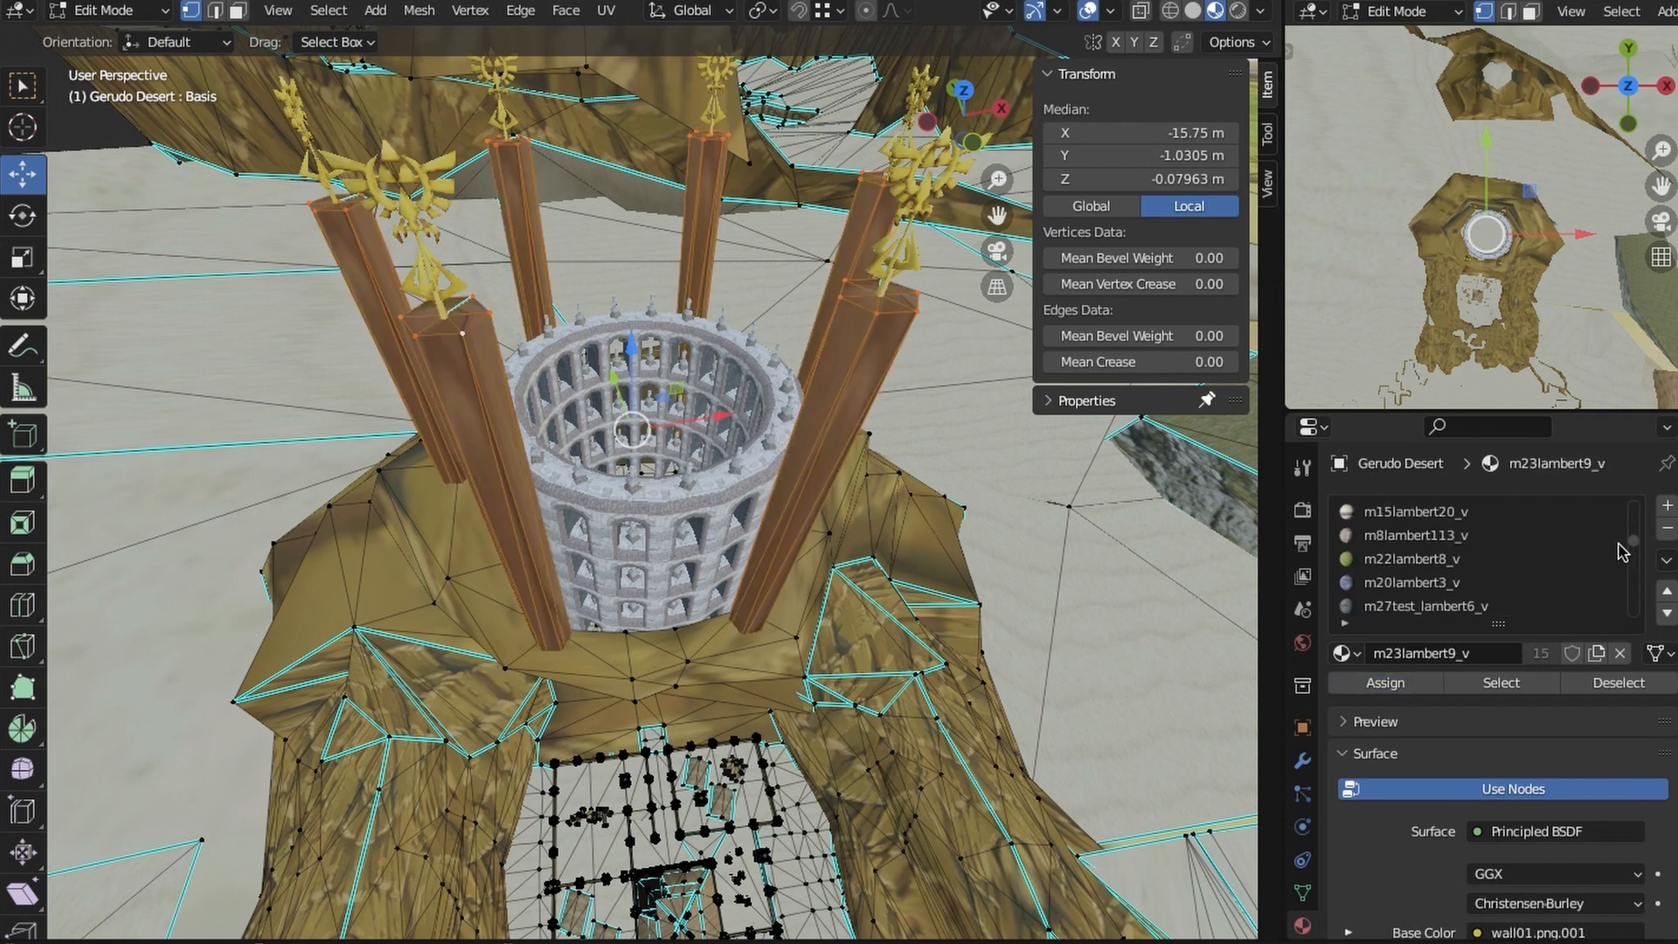
{"action": "left_click", "coordinate": [1400, 682]}
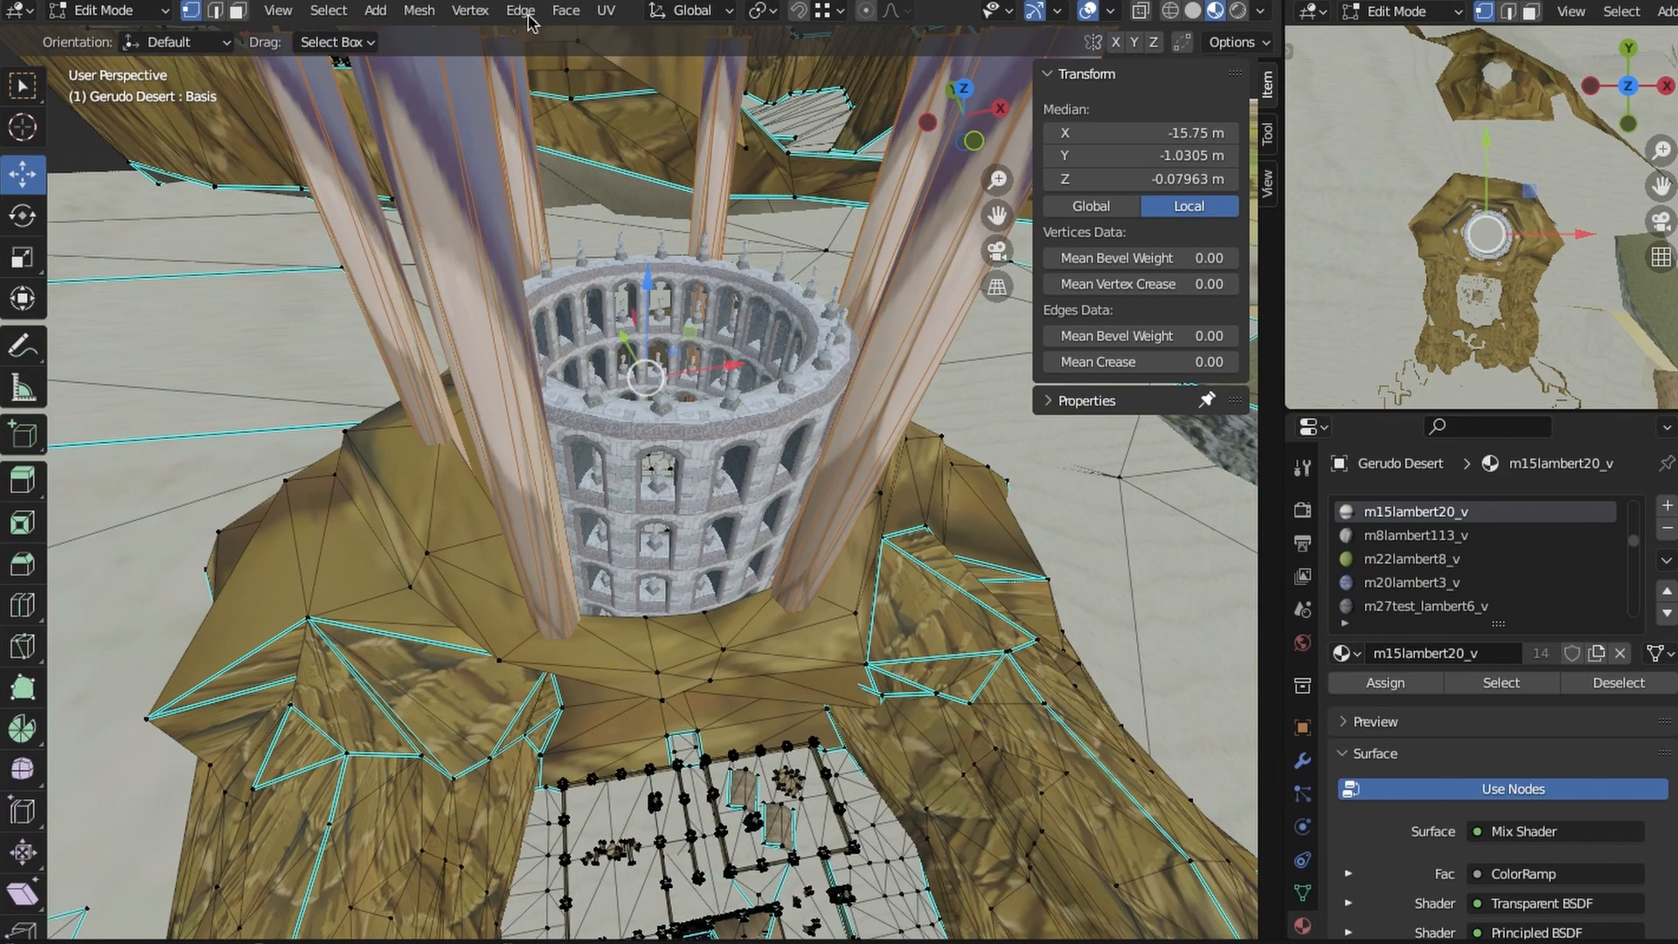
- Open the pillars' UV layout for editing alongside a Material Preview of the pillars around the coliseum
{"action": "left_click", "coordinate": [714, 341]}
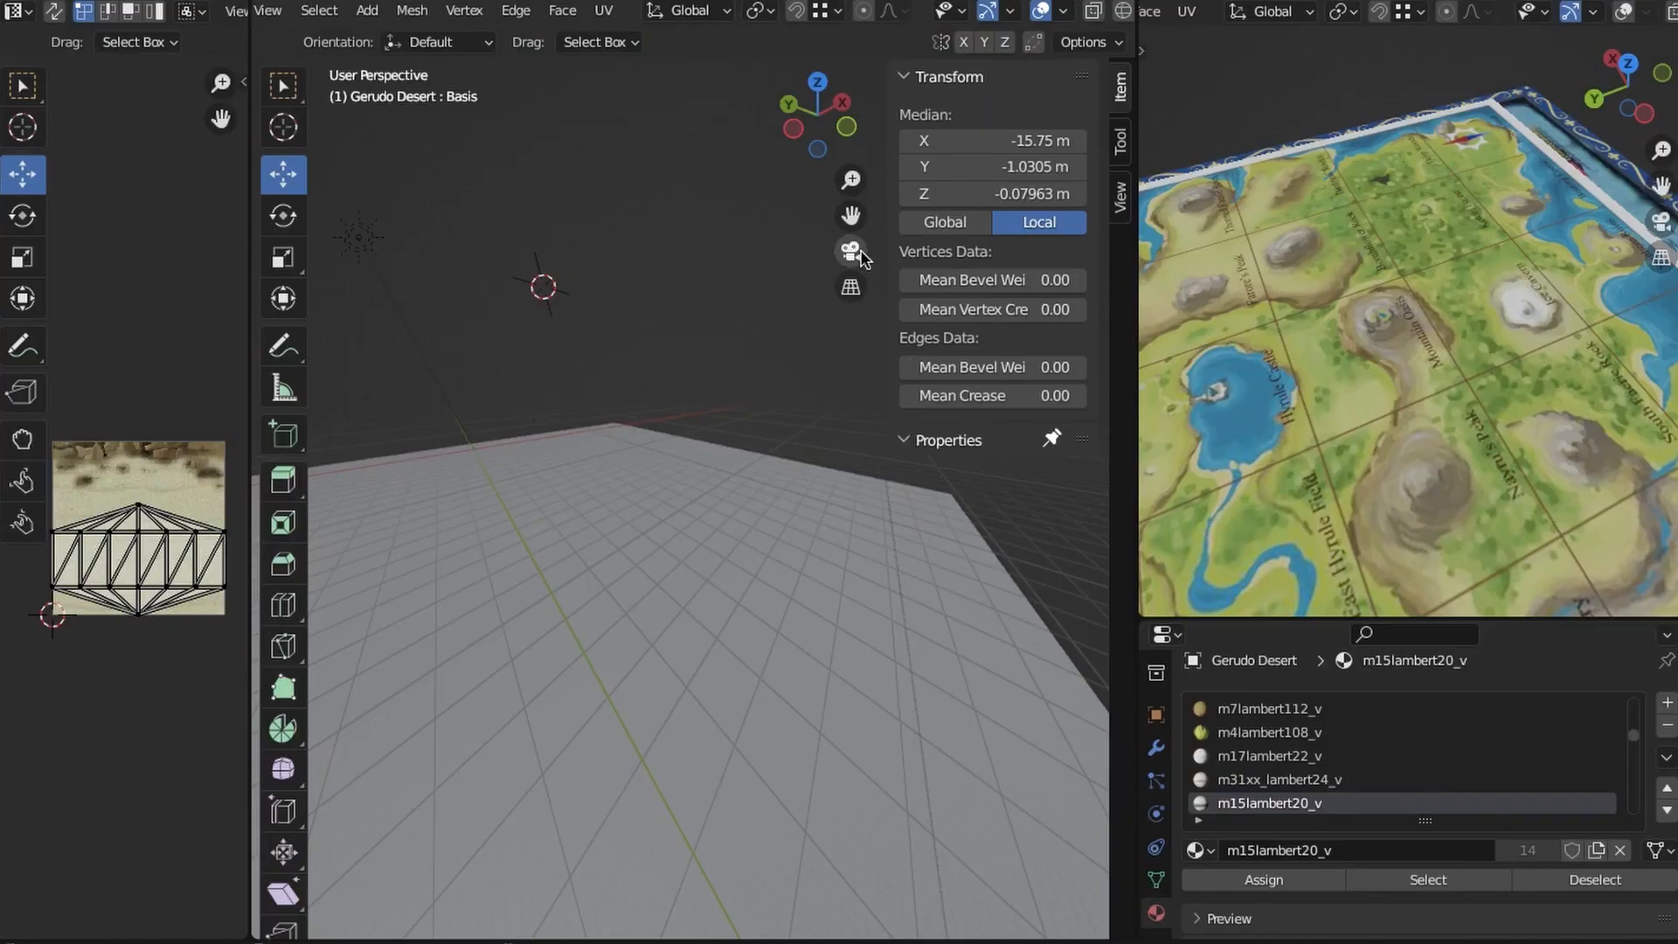
{"action": "left_click", "coordinate": [850, 252]}
{"action": "key", "text": "KP_7"}
{"action": "scroll", "coordinate": [786, 535], "scroll_direction": "up", "scroll_amount": 6}
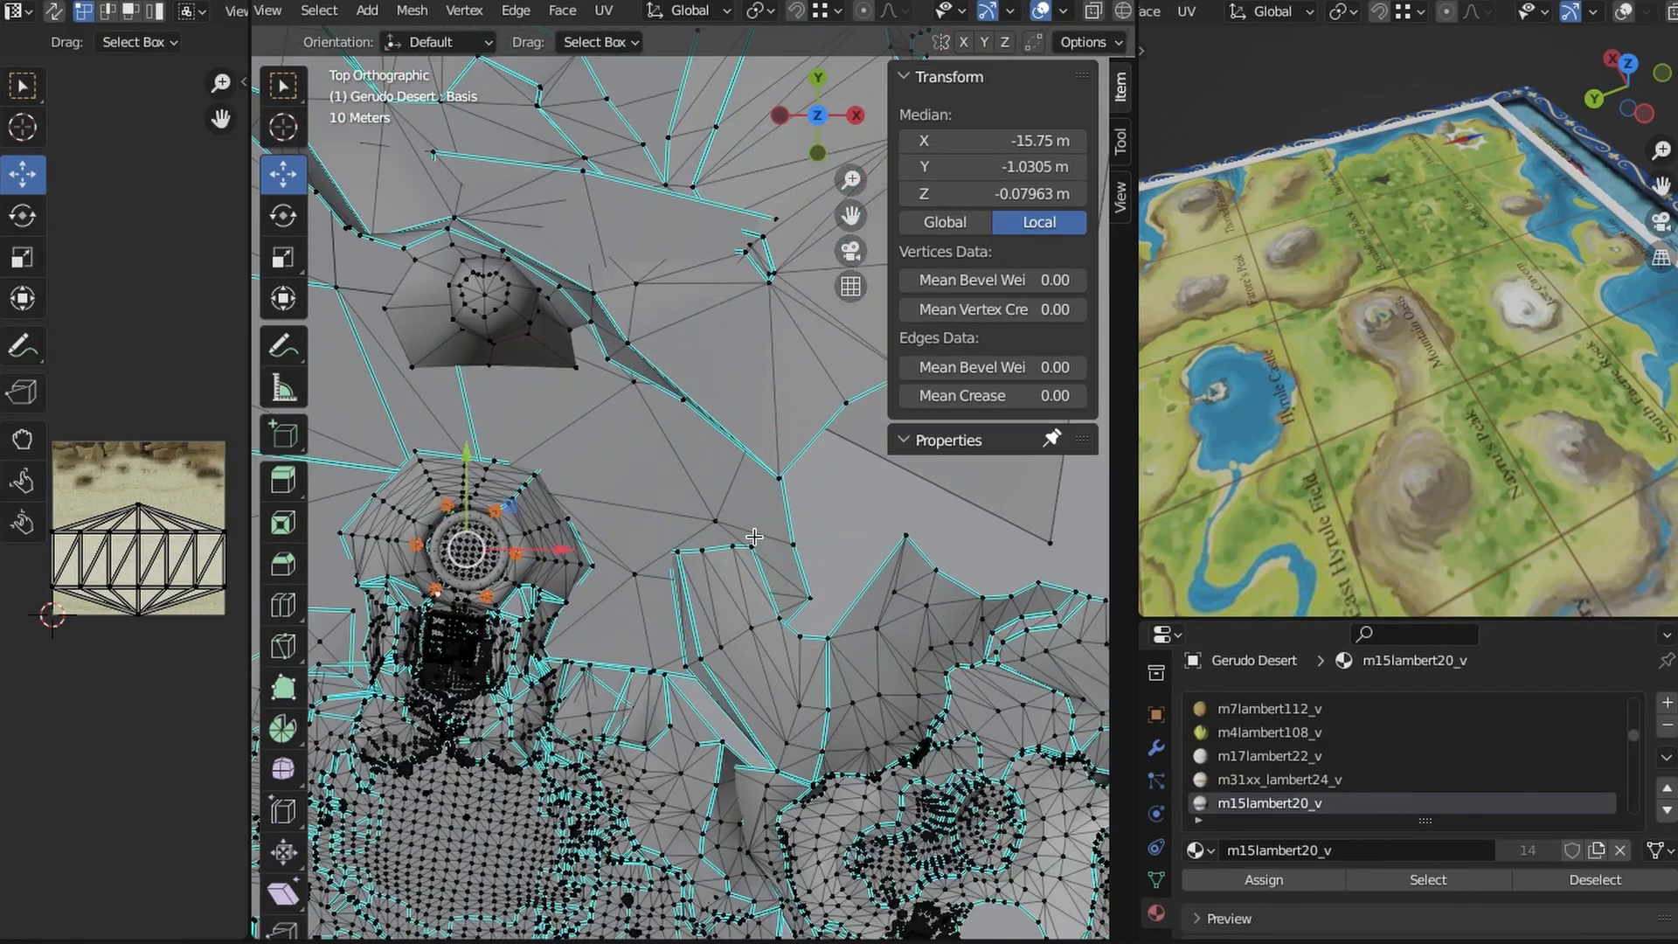
{"action": "key", "text": "KP_5"}
{"action": "left_click", "coordinate": [758, 554]}
{"action": "scroll", "coordinate": [758, 554], "scroll_direction": "down", "scroll_amount": 5}
{"action": "middle_click_drag", "start_coordinate": [758, 559], "coordinate": [762, 455], "text": "shift"}
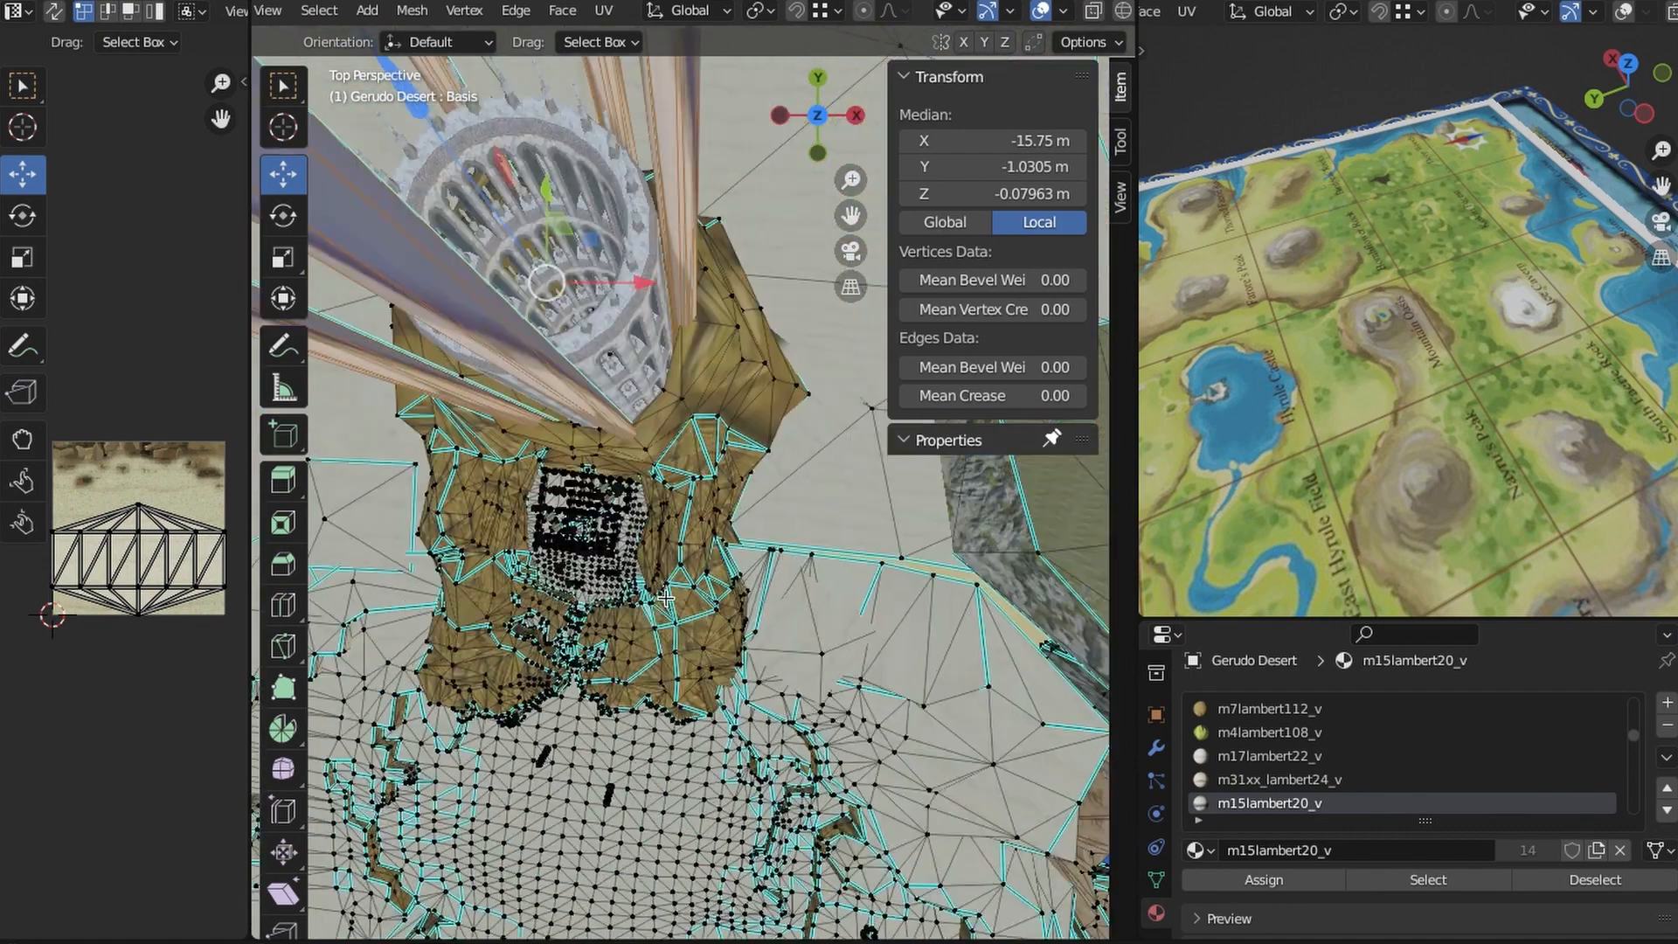
{"action": "mouse_move", "coordinate": [762, 699]}
{"action": "middle_mouse_down"}
{"action": "mouse_move", "coordinate": [781, 588]}
{"action": "mouse_move", "coordinate": [809, 611]}
{"action": "mouse_move", "coordinate": [758, 576]}
{"action": "middle_mouse_up"}
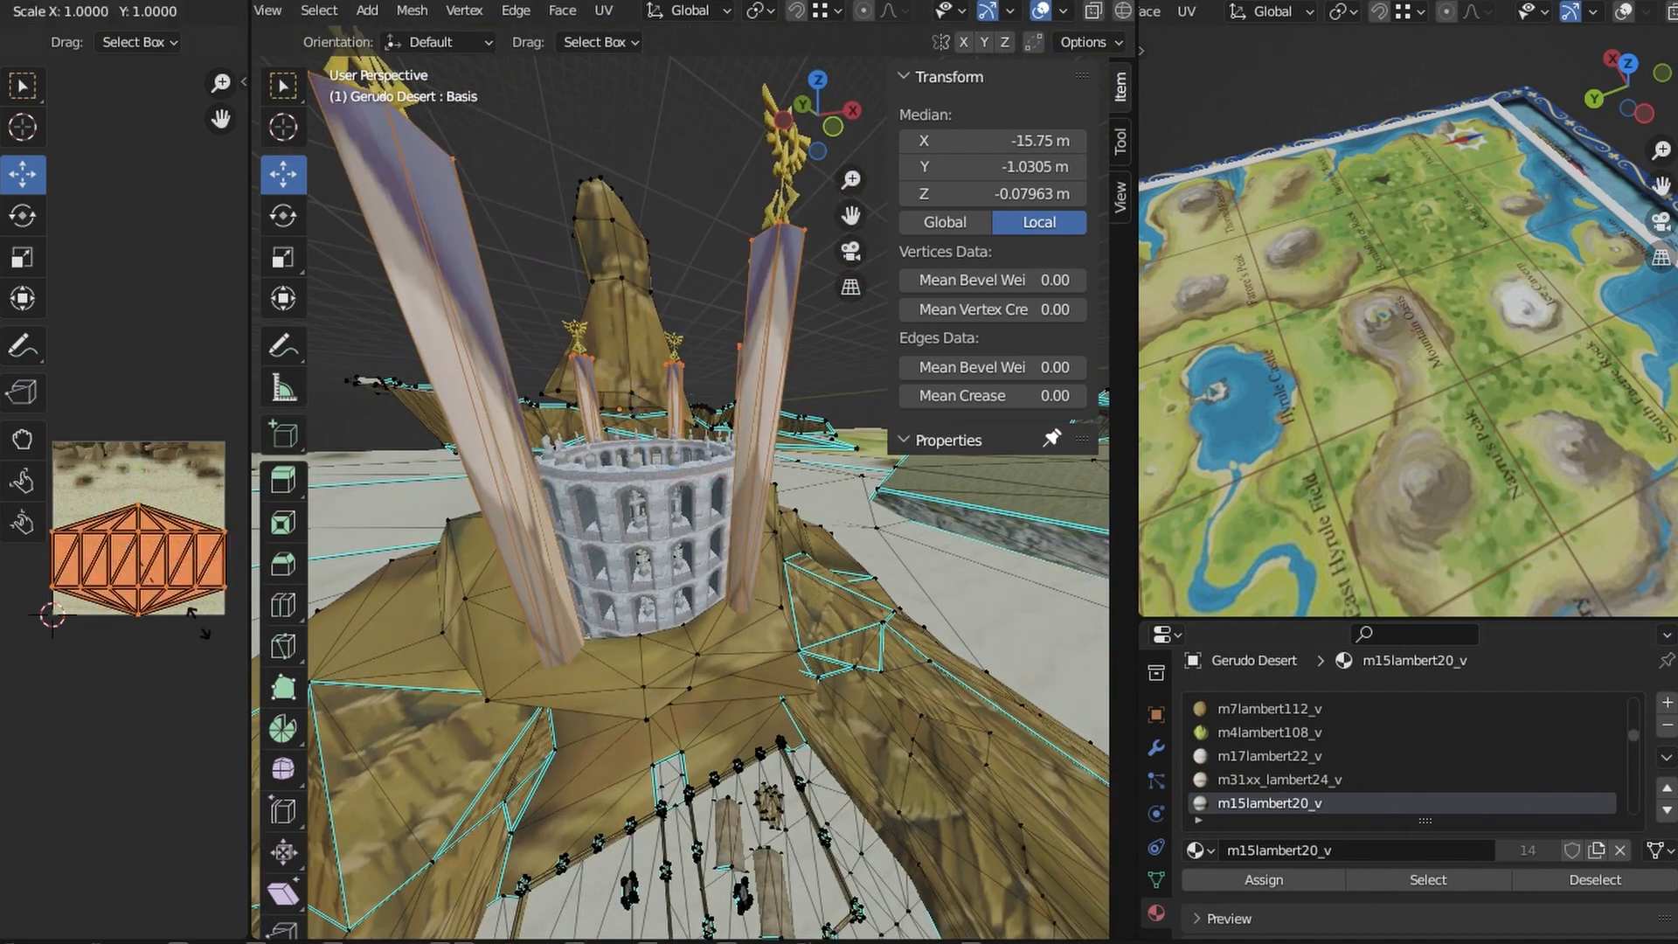
- Scale up the pillars' UV layout and assign the m31xx_lambert24_v material to the pillars
{"action": "left_click", "coordinate": [271, 667]}
{"action": "scroll", "coordinate": [1352, 745], "scroll_direction": "down", "scroll_amount": 1}
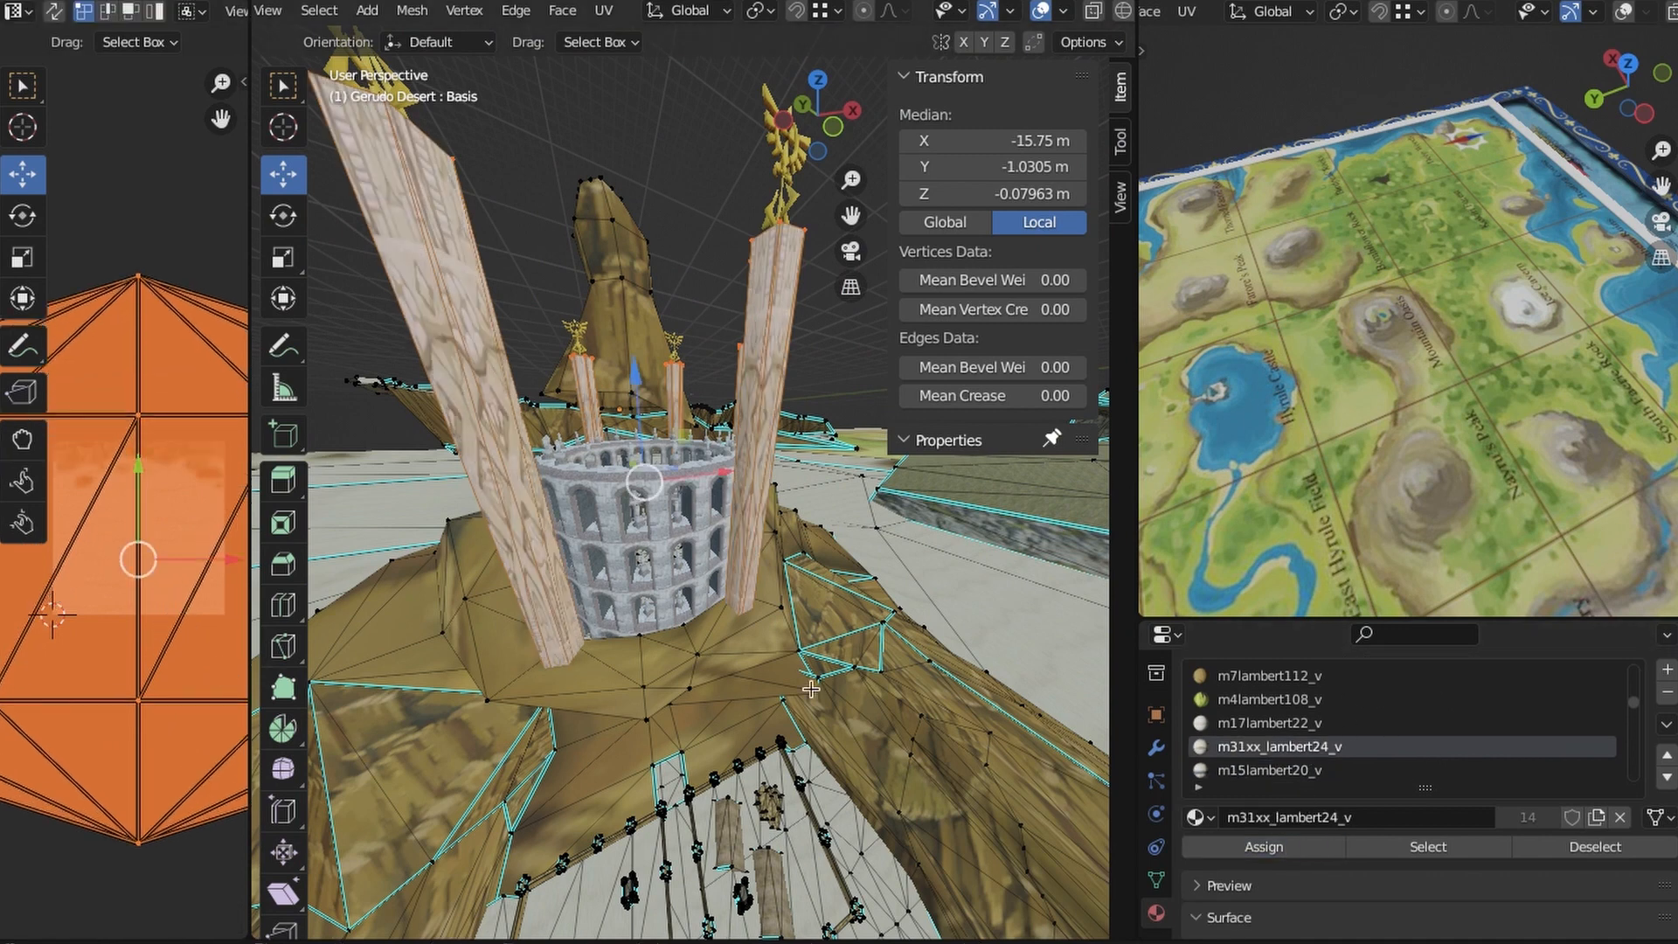
{"action": "middle_click_drag", "start_coordinate": [727, 644], "coordinate": [784, 644]}
{"action": "scroll", "coordinate": [784, 644], "scroll_direction": "up", "scroll_amount": 4}
{"action": "scroll", "coordinate": [777, 651], "scroll_direction": "up", "scroll_amount": 3}
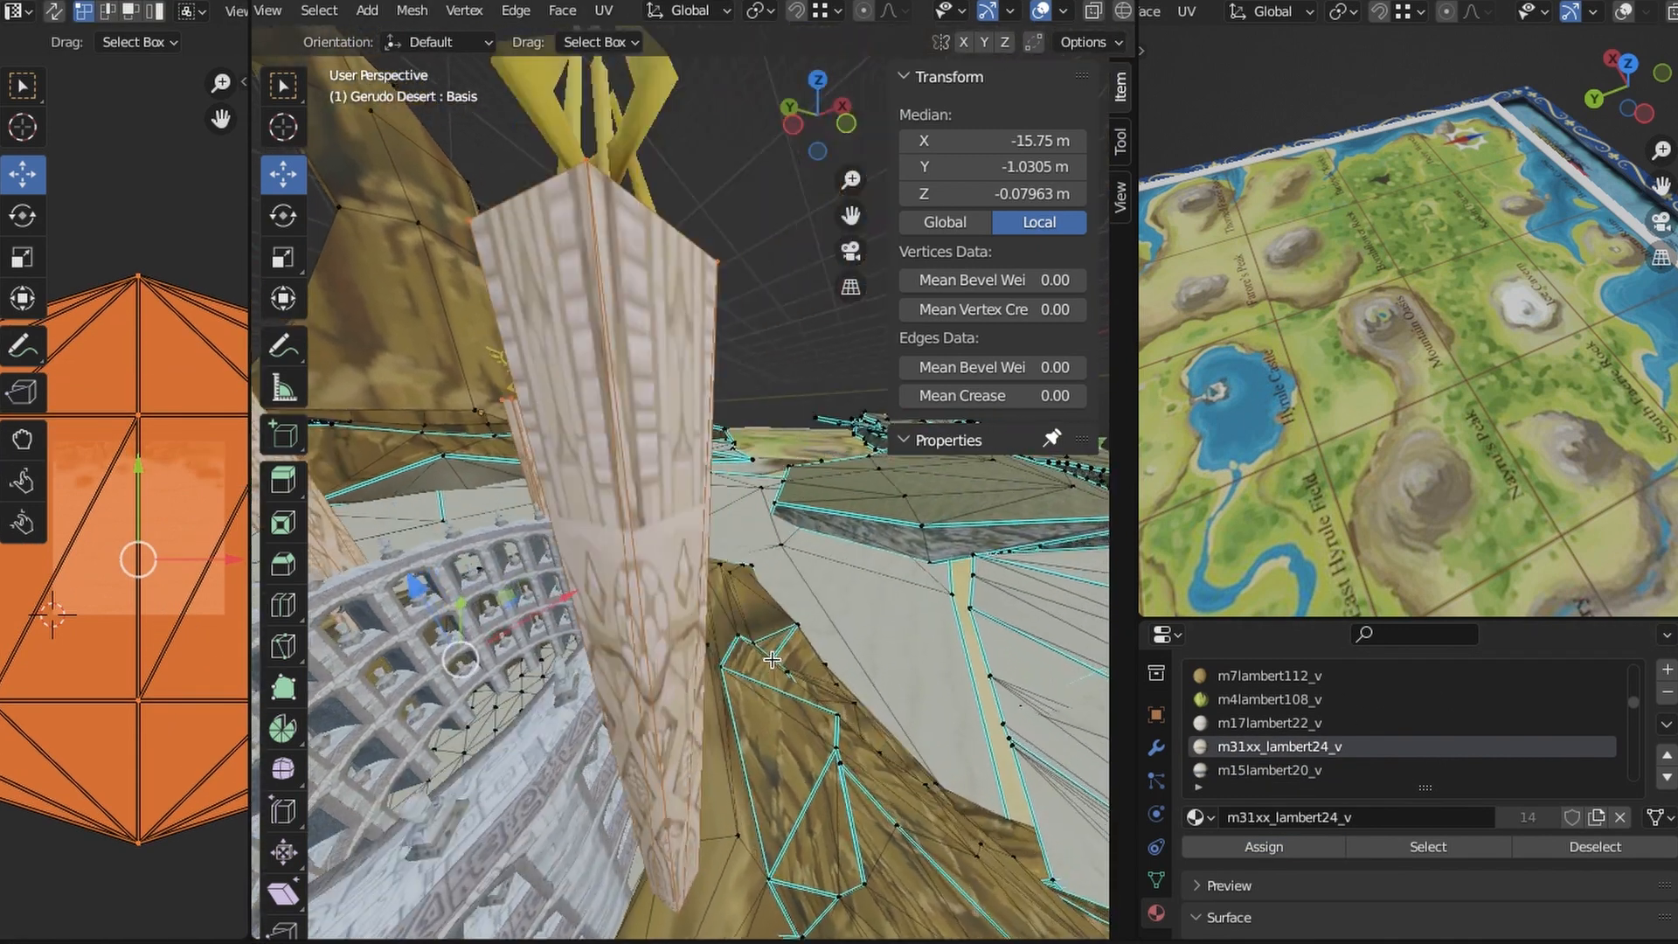
{"action": "left_click_drag", "start_coordinate": [128, 479], "coordinate": [185, 403]}
- Examine the retextured pillars and surrounding terrain in solid and Material Preview shading, including with overlays hidden
{"action": "mouse_move", "coordinate": [559, 524]}
{"action": "middle_mouse_down"}
{"action": "mouse_move", "coordinate": [691, 574]}
{"action": "mouse_move", "coordinate": [663, 460]}
{"action": "mouse_move", "coordinate": [757, 578]}
{"action": "mouse_move", "coordinate": [741, 583]}
{"action": "mouse_move", "coordinate": [646, 506]}
{"action": "mouse_move", "coordinate": [715, 431]}
{"action": "mouse_move", "coordinate": [832, 561]}
{"action": "middle_mouse_up"}
{"action": "key", "text": "z"}
{"action": "left_click", "coordinate": [956, 562]}
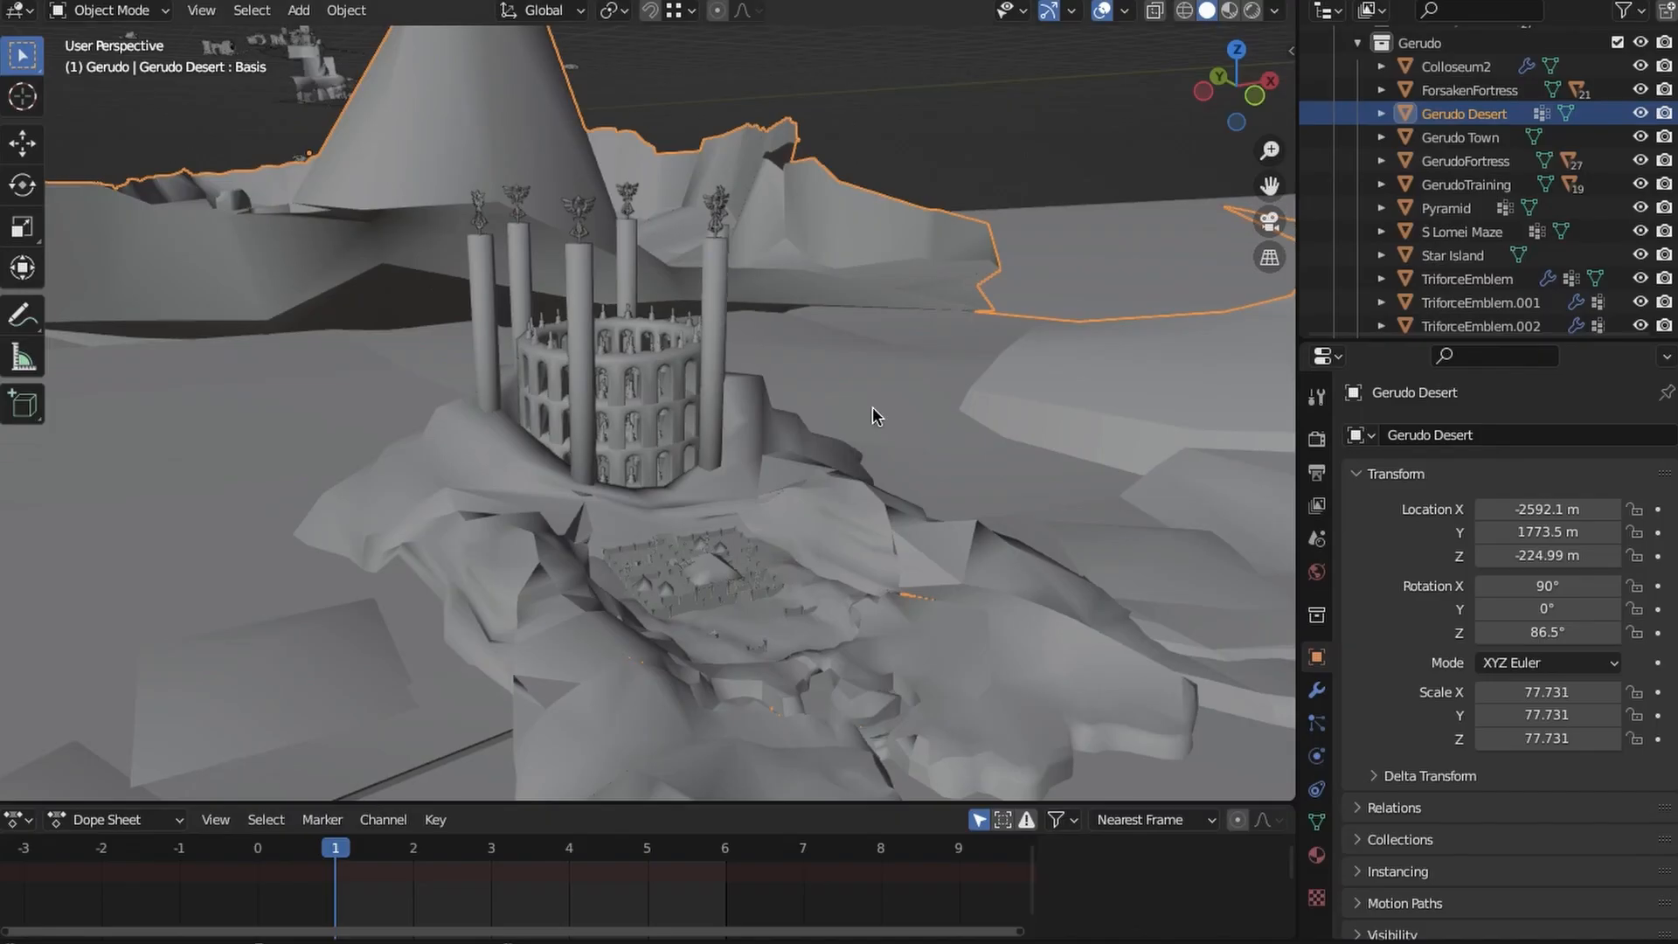
{"action": "key", "text": "z"}
{"action": "left_click", "coordinate": [797, 546]}
{"action": "mouse_move", "coordinate": [797, 546]}
{"action": "middle_mouse_down"}
{"action": "mouse_move", "coordinate": [854, 476]}
{"action": "mouse_move", "coordinate": [806, 452]}
{"action": "mouse_move", "coordinate": [1086, 70]}
{"action": "mouse_move", "coordinate": [730, 443]}
{"action": "mouse_move", "coordinate": [622, 52]}
{"action": "middle_mouse_up"}
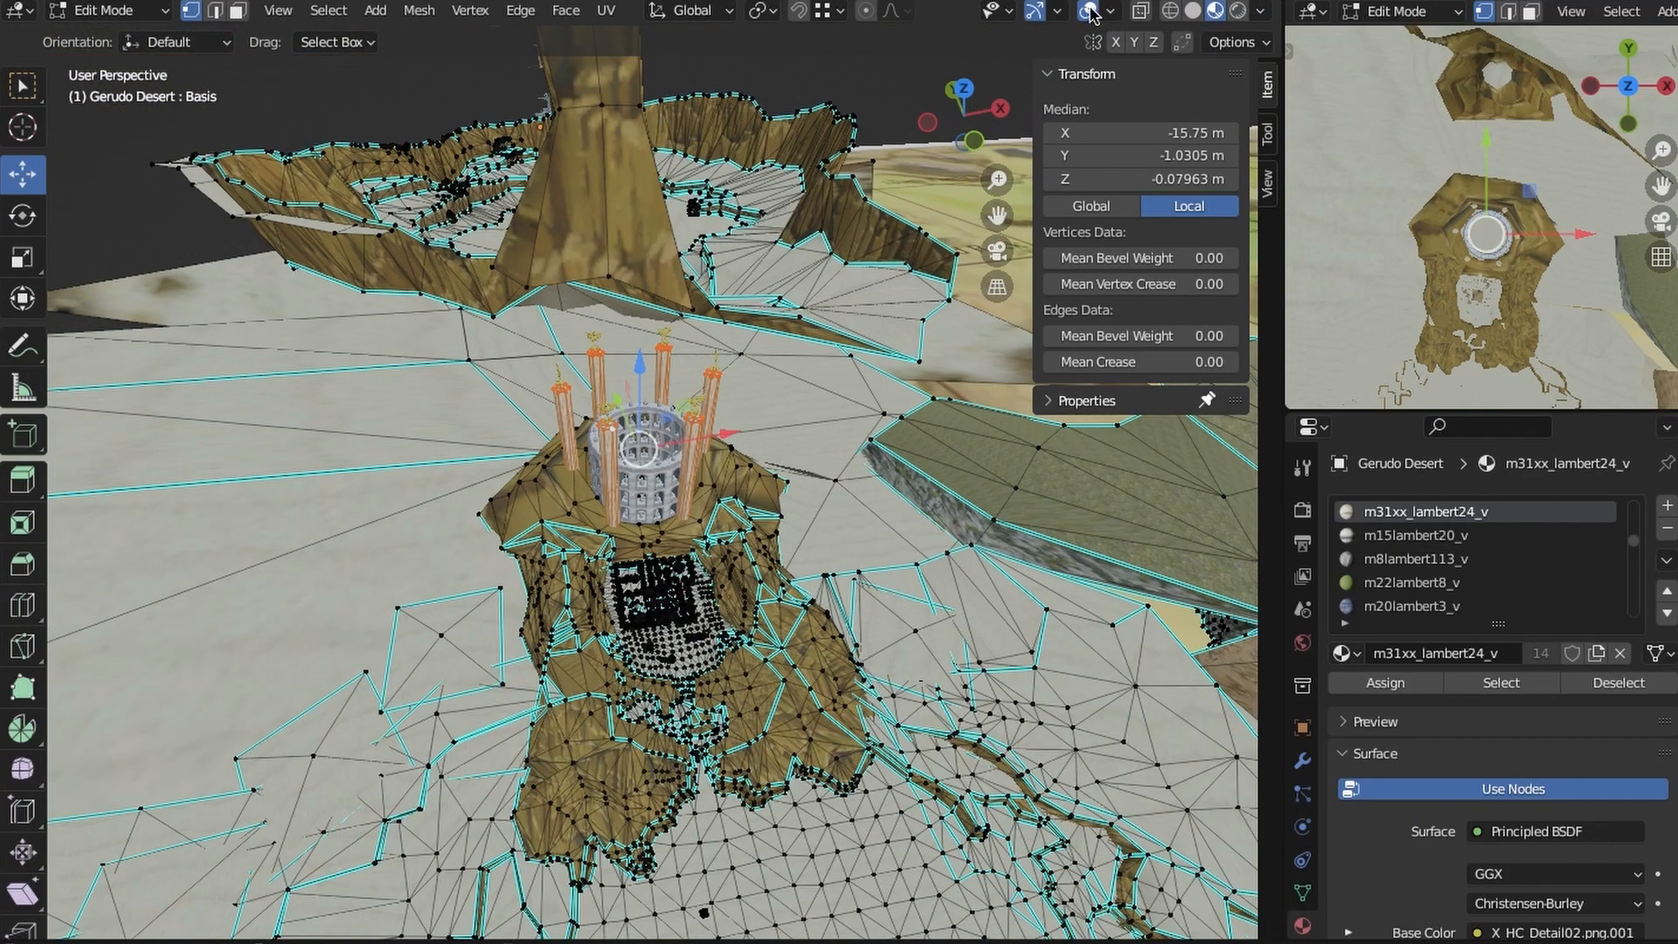
{"action": "left_click", "coordinate": [1091, 12]}
{"action": "middle_click_drag", "start_coordinate": [839, 420], "coordinate": [646, 393]}
{"action": "left_click", "coordinate": [1087, 12]}
{"action": "middle_click_drag", "start_coordinate": [681, 524], "coordinate": [663, 486]}
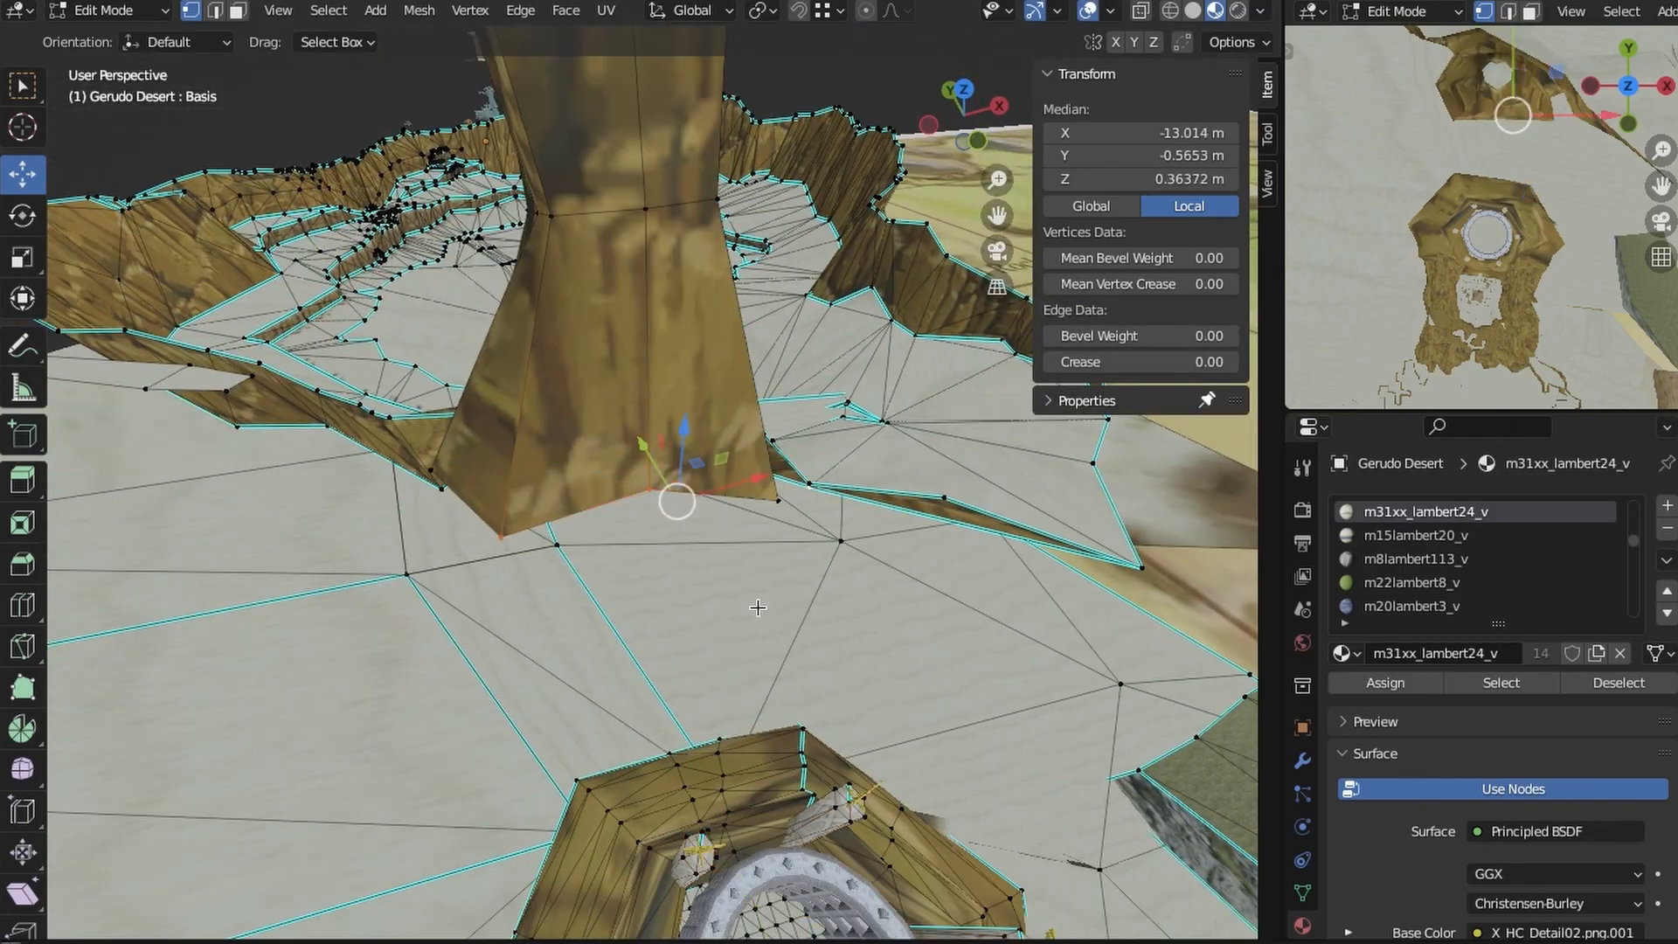
- Extrude the bottom edge of the rock tower behind the coliseum downward
{"action": "middle_click_drag", "start_coordinate": [757, 607], "coordinate": [664, 533]}
{"action": "left_click", "coordinate": [771, 507]}
{"action": "middle_click_drag", "start_coordinate": [568, 434], "coordinate": [619, 468]}
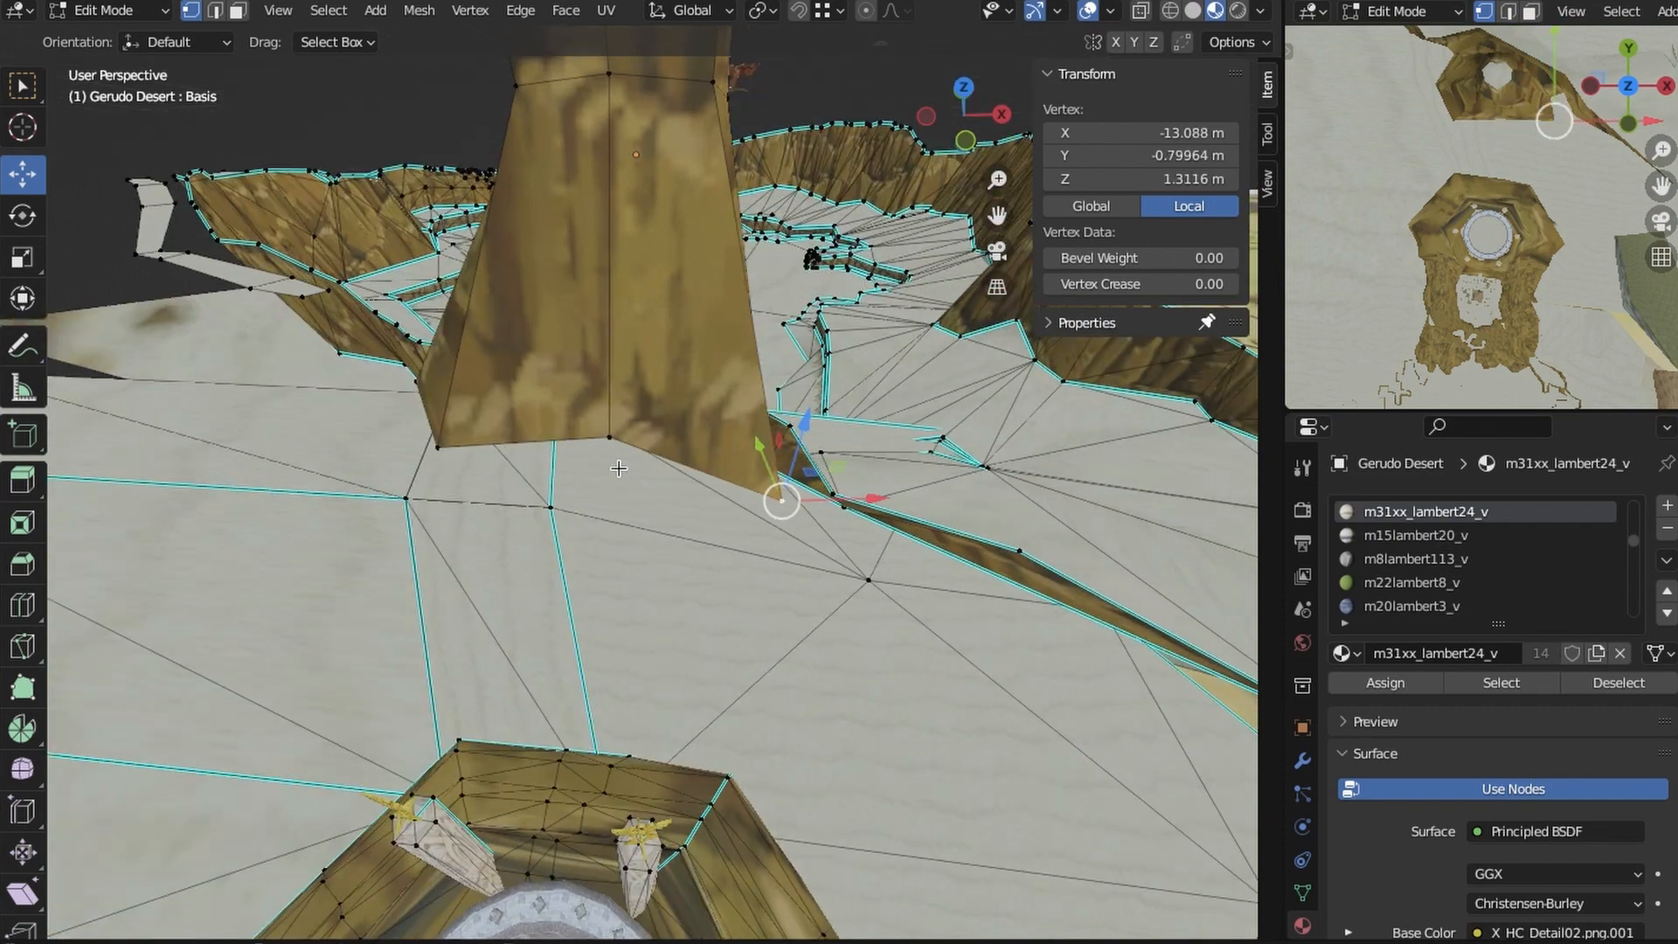
{"action": "left_click", "coordinate": [430, 461], "text": "shift"}
{"action": "middle_click_drag", "start_coordinate": [431, 461], "coordinate": [612, 575]}
{"action": "left_click", "coordinate": [549, 566], "text": "shift"}
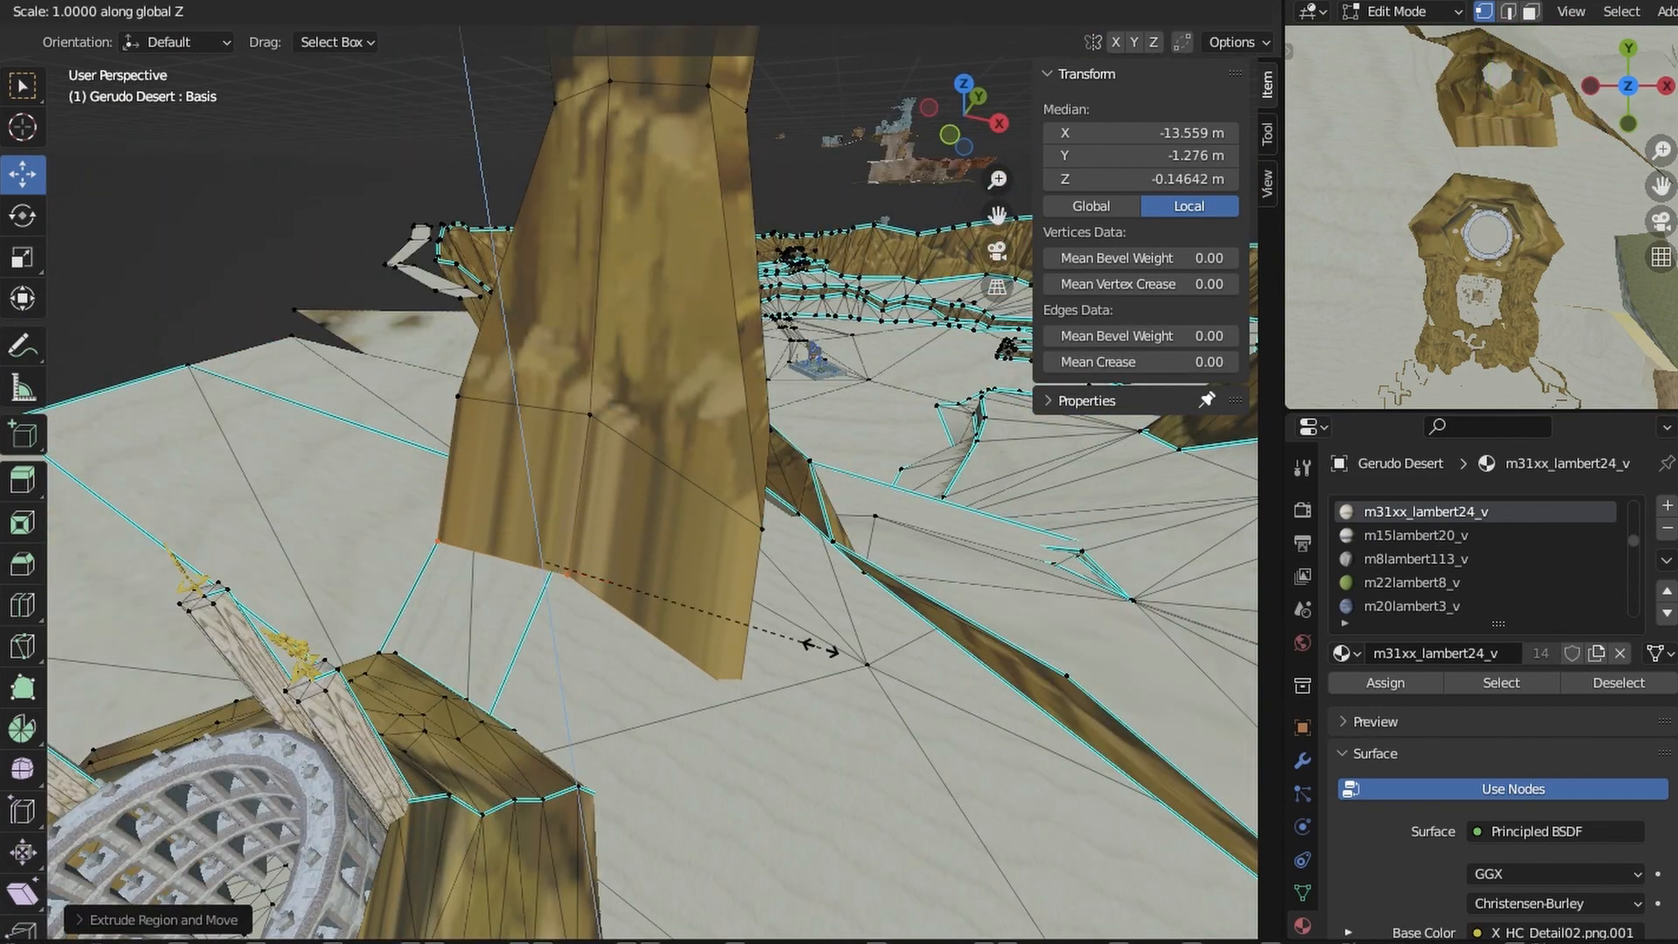
- Flatten the rock tower's extruded edge by scaling it to 0 along Z, and widen it outward
{"action": "key", "text": "0"}
{"action": "left_click", "coordinate": [820, 648]}
{"action": "middle_click_drag", "start_coordinate": [777, 644], "coordinate": [844, 650]}
{"action": "key", "text": "s"}
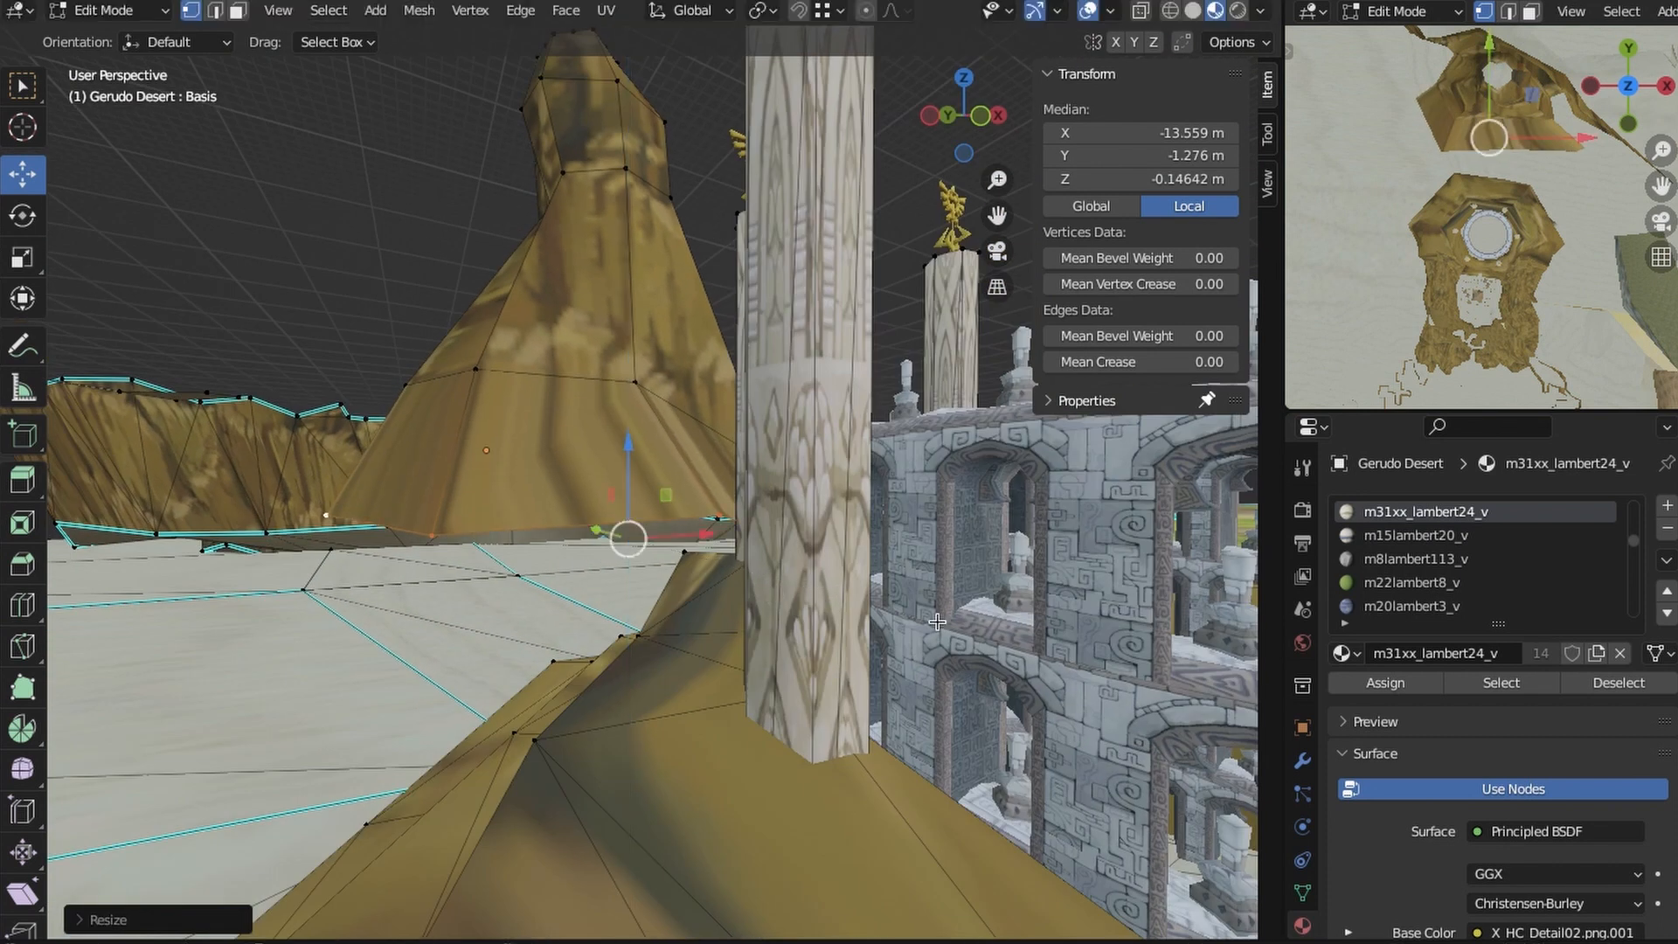
{"action": "left_click", "coordinate": [628, 555]}
{"action": "middle_click_drag", "start_coordinate": [628, 555], "coordinate": [704, 498]}
- Lower the rock tower's widened base edge beneath the sand surface
{"action": "left_click", "coordinate": [613, 609]}
{"action": "left_click", "coordinate": [689, 599]}
{"action": "left_click_drag", "start_coordinate": [562, 486], "coordinate": [574, 652]}
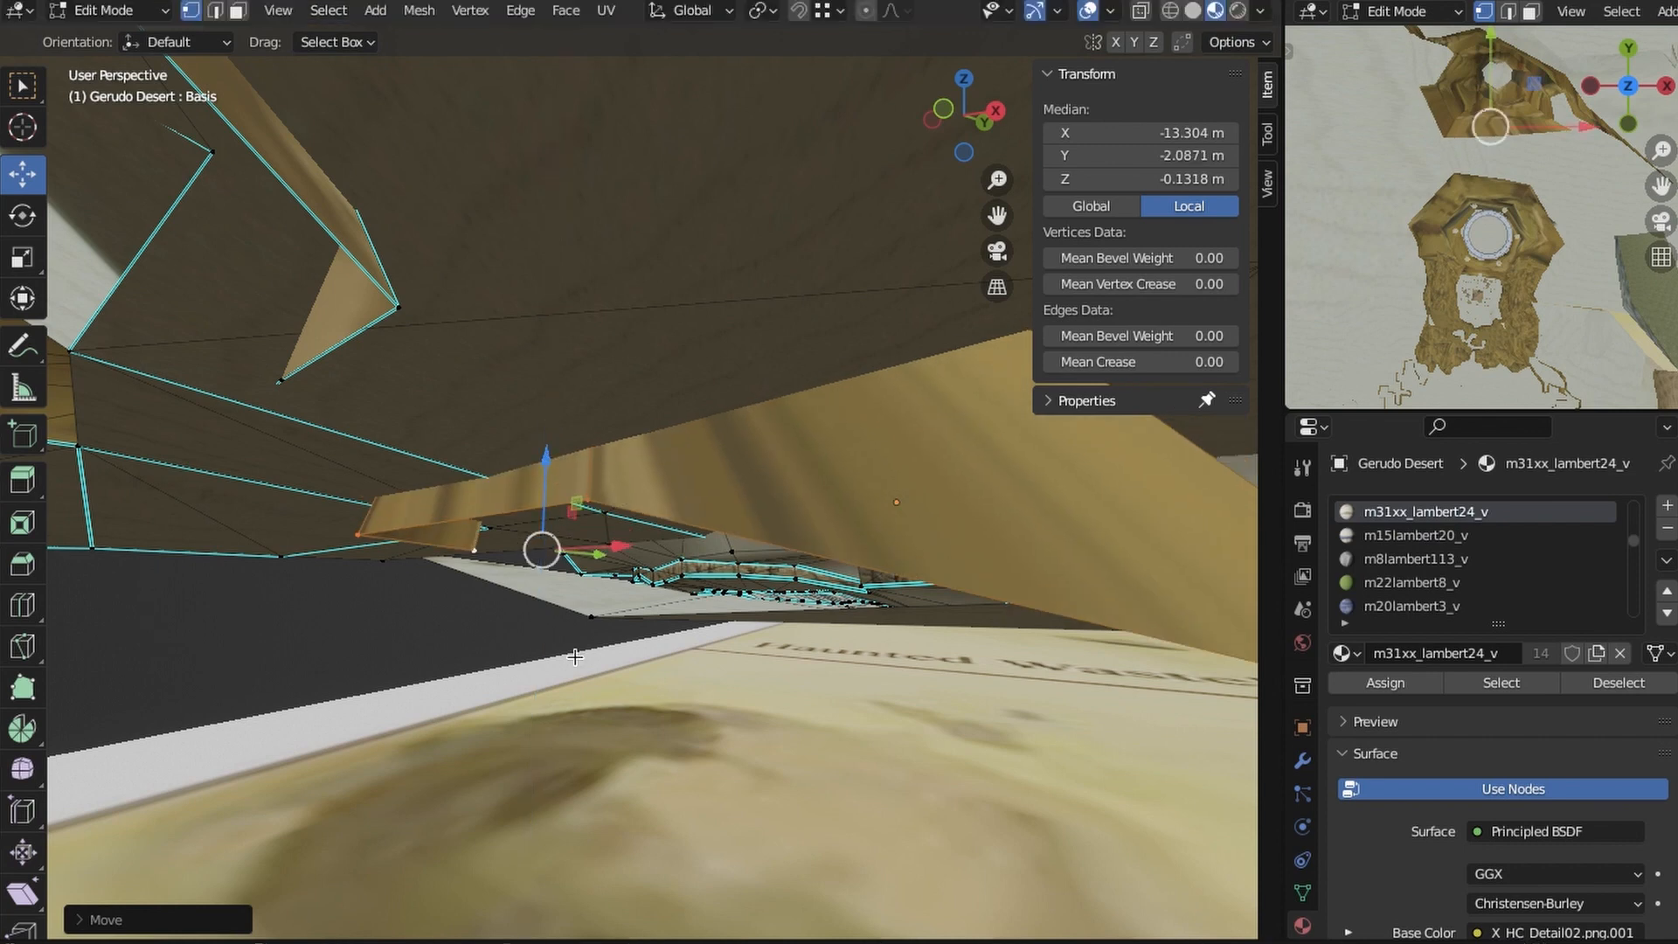
{"action": "middle_click_drag", "start_coordinate": [573, 652], "coordinate": [948, 603]}
{"action": "left_click", "coordinate": [961, 585]}
{"action": "left_click", "coordinate": [1061, 561]}
{"action": "left_click_drag", "start_coordinate": [975, 352], "coordinate": [975, 350]}
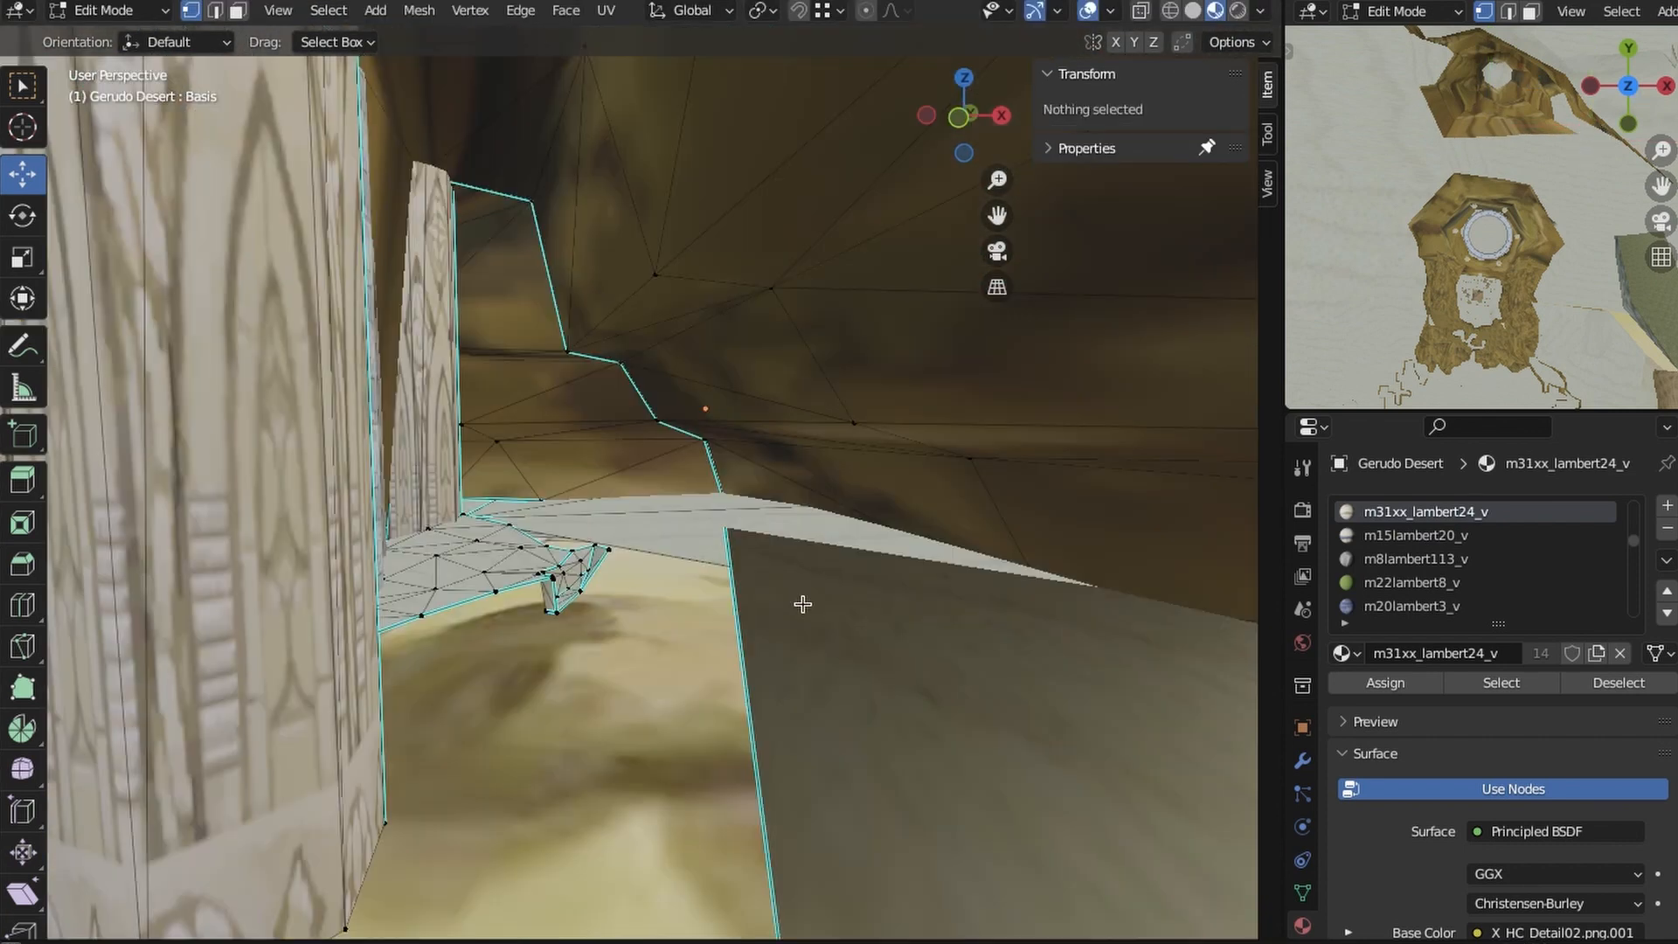
{"action": "scroll", "coordinate": [802, 603], "scroll_direction": "down", "scroll_amount": 5}
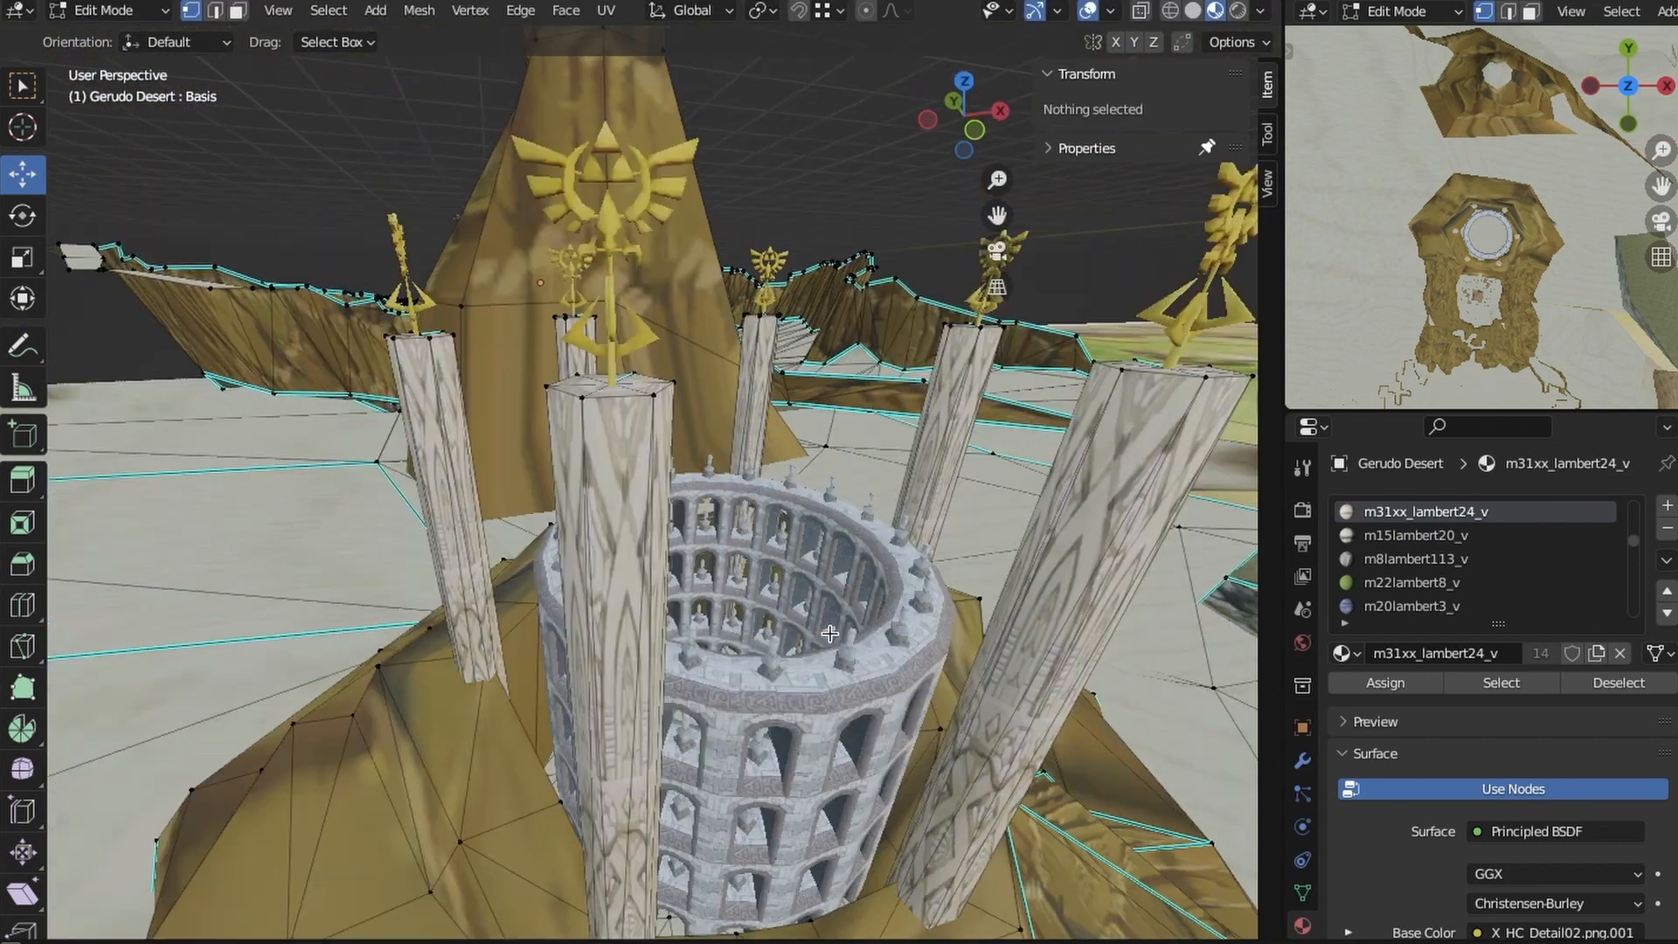
{"action": "middle_click_drag", "start_coordinate": [801, 603], "coordinate": [792, 645]}
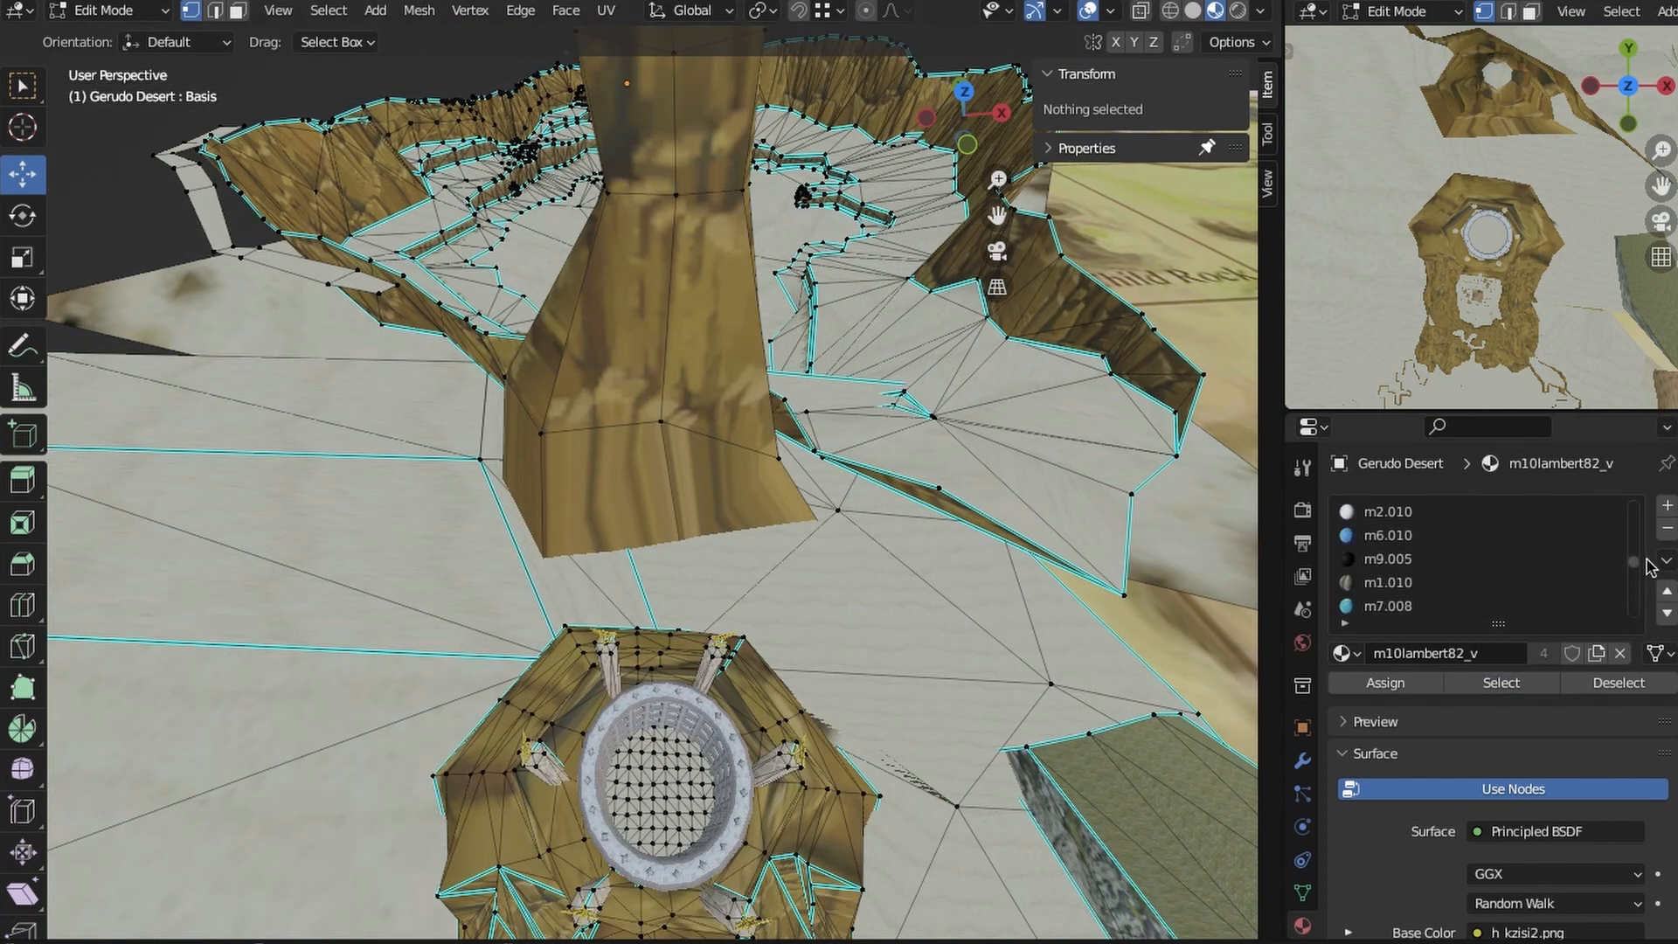
- Select the vertices of the extruded faces around the rock tower's base
{"action": "left_click", "coordinate": [549, 437]}
{"action": "middle_click_drag", "start_coordinate": [548, 437], "coordinate": [651, 354]}
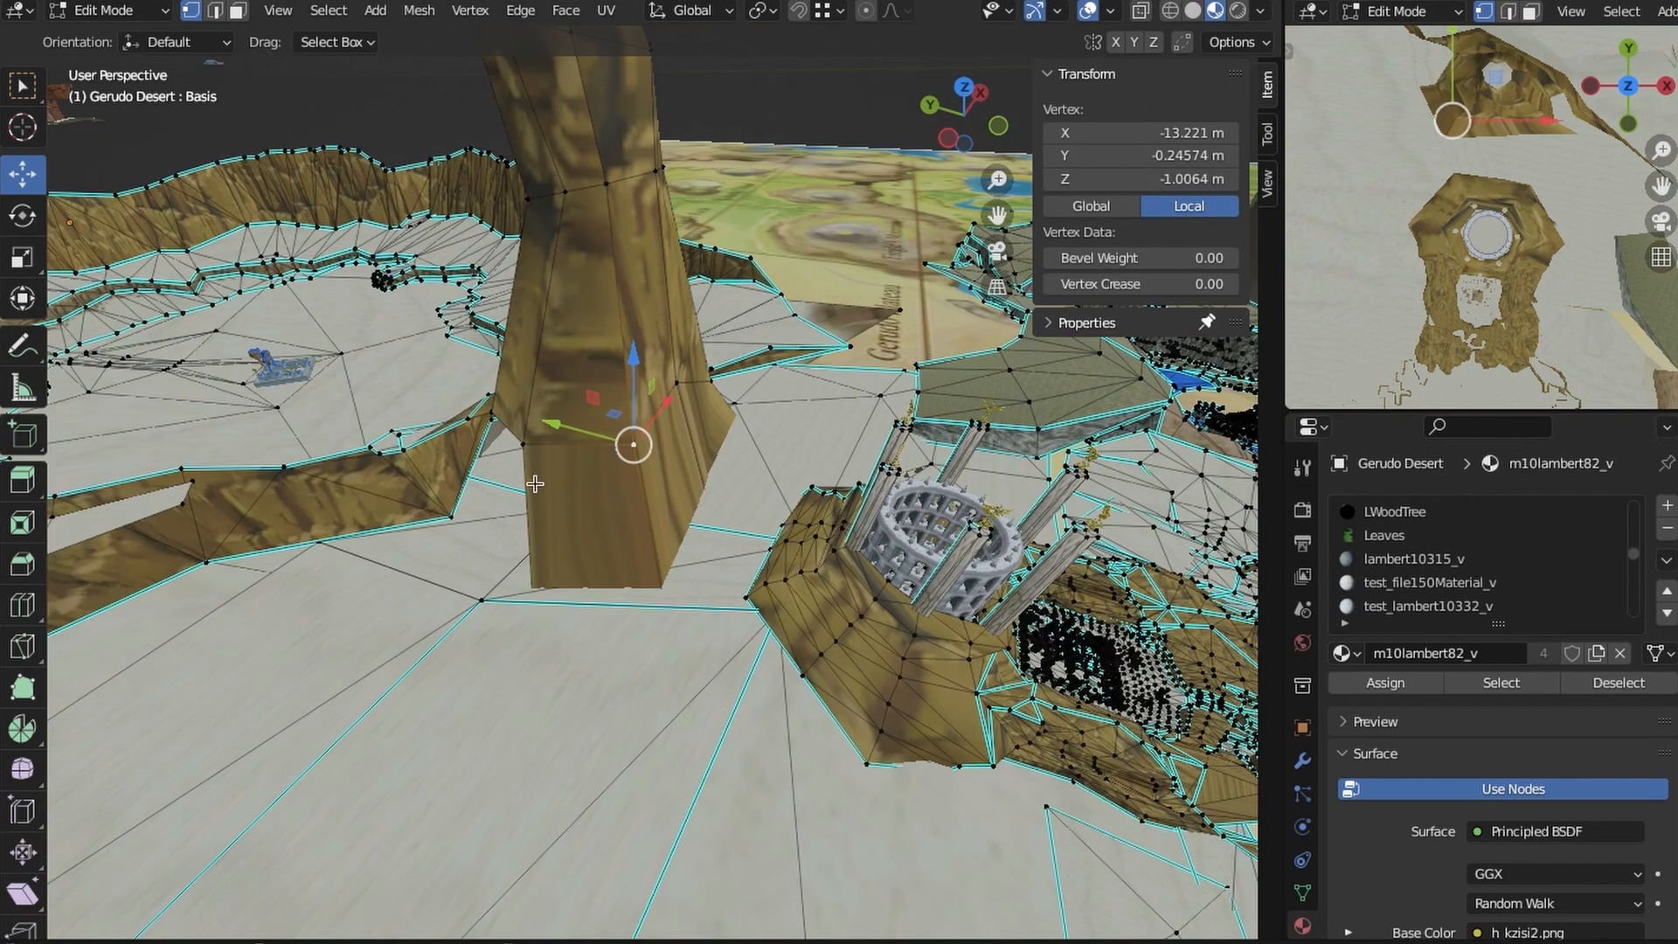
{"action": "middle_click_drag", "start_coordinate": [535, 480], "coordinate": [533, 441]}
{"action": "left_click", "coordinate": [696, 652]}
{"action": "middle_click_drag", "start_coordinate": [696, 652], "coordinate": [734, 594]}
{"action": "left_click", "coordinate": [513, 401]}
{"action": "middle_click_drag", "start_coordinate": [513, 402], "coordinate": [634, 407]}
{"action": "left_click", "coordinate": [632, 480], "text": "shift"}
{"action": "middle_click_drag", "start_coordinate": [633, 480], "coordinate": [718, 642]}
{"action": "left_click", "coordinate": [810, 550], "text": "shift"}
{"action": "middle_click_drag", "start_coordinate": [680, 535], "coordinate": [763, 489]}
{"action": "left_click", "coordinate": [612, 413], "text": "shift"}
{"action": "middle_click_drag", "start_coordinate": [612, 413], "coordinate": [555, 455]}
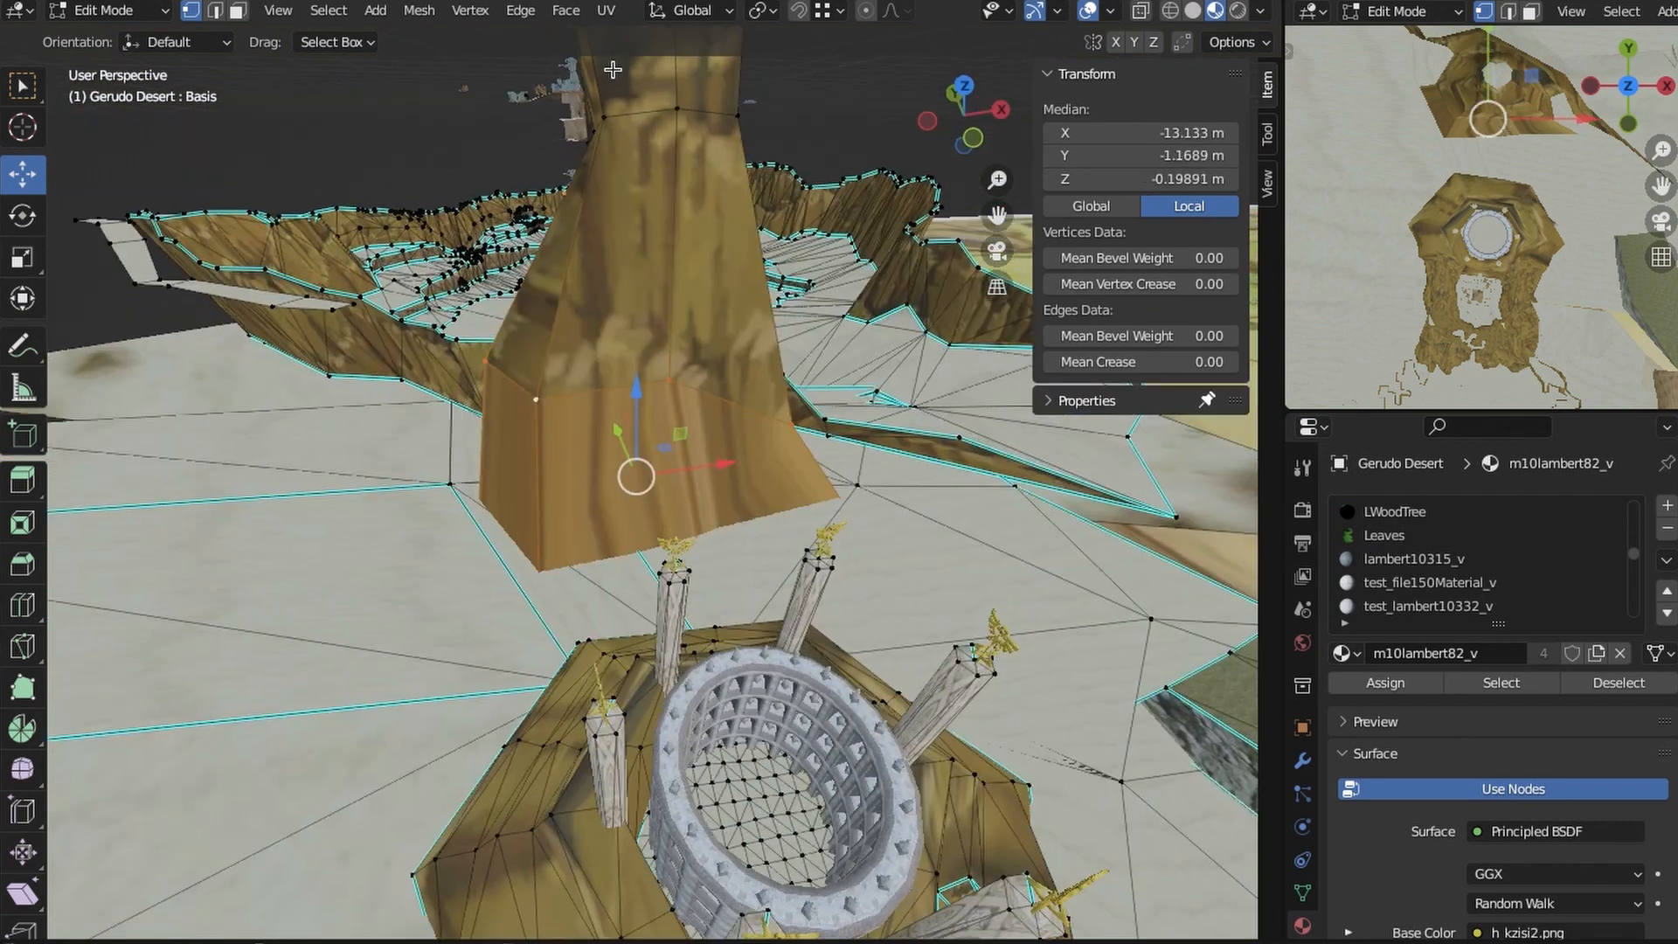
- Project the UVs of the rock tower's base faces from the view
{"action": "left_click", "coordinate": [712, 234]}
{"action": "key", "text": "KP_Decimal"}
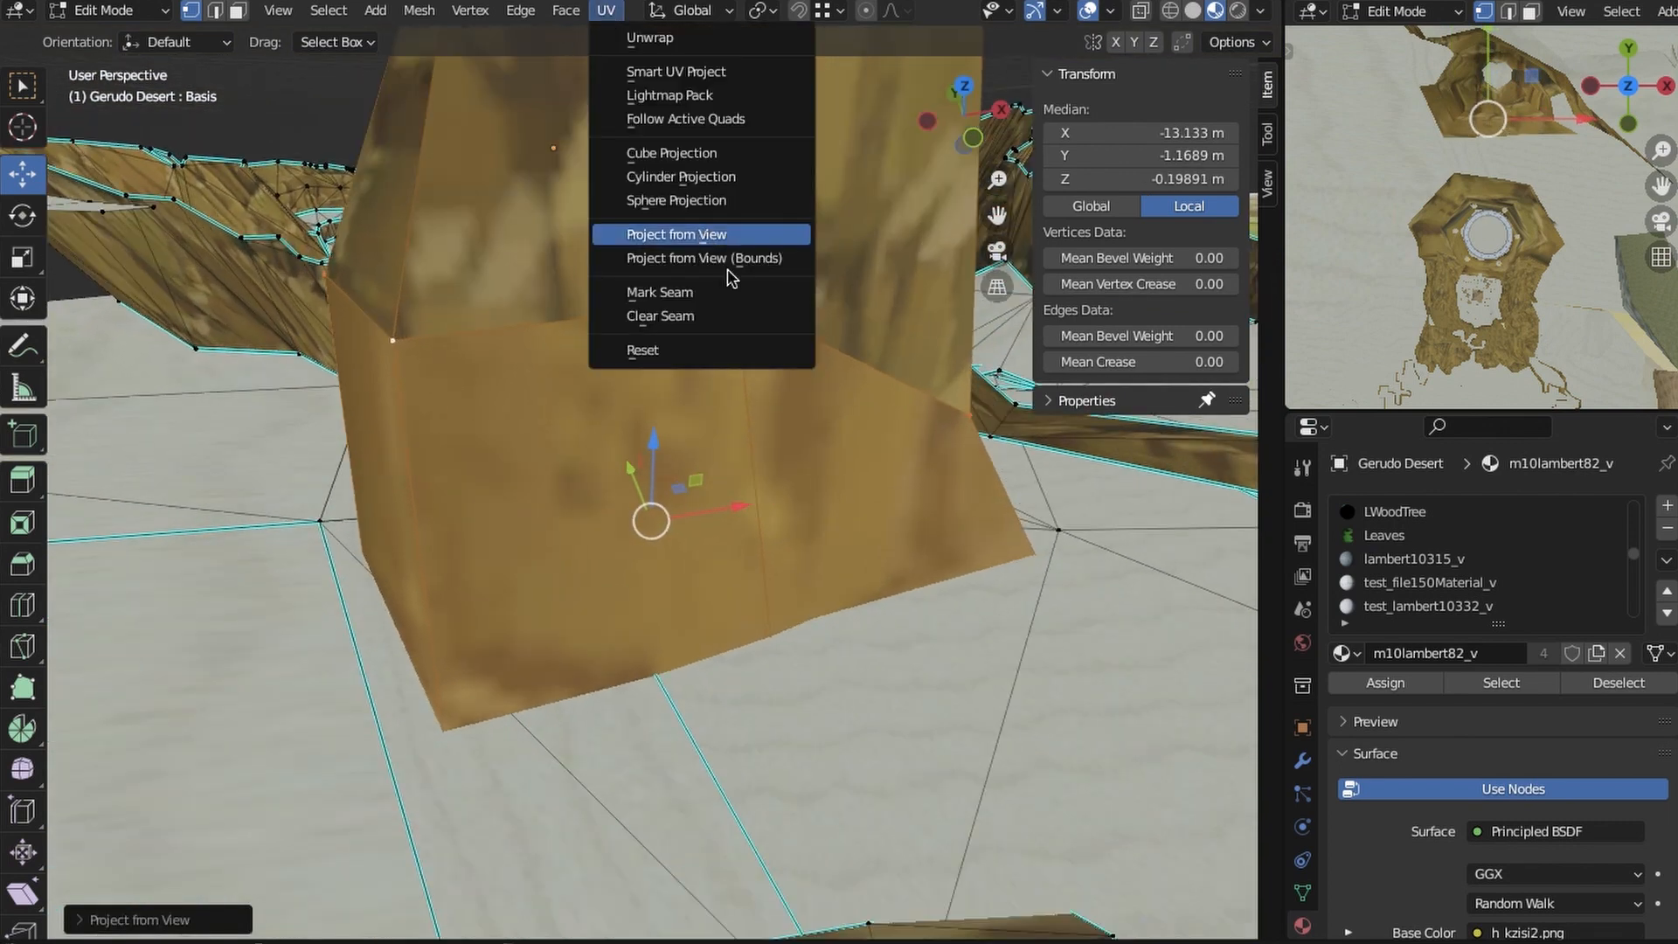
{"action": "left_click", "coordinate": [730, 236]}
{"action": "middle_click_drag", "start_coordinate": [1030, 785], "coordinate": [1004, 786]}
{"action": "left_click", "coordinate": [1004, 786]}
{"action": "scroll", "coordinate": [663, 570], "scroll_direction": "down", "scroll_amount": 6}
{"action": "middle_click_drag", "start_coordinate": [703, 528], "coordinate": [760, 502]}
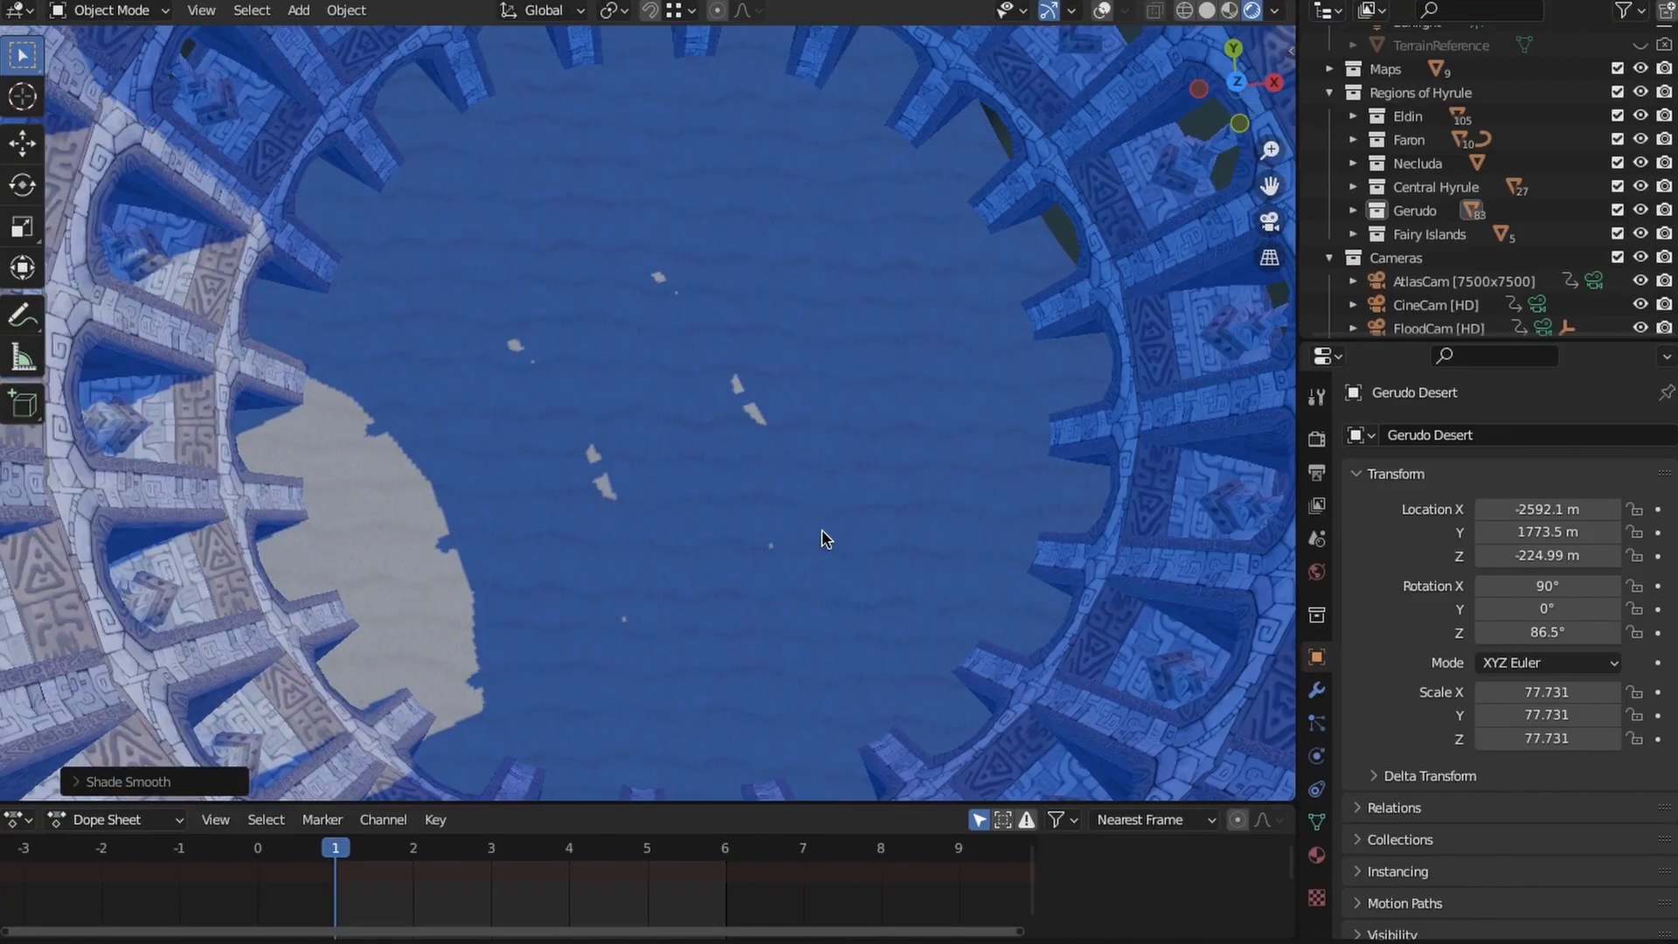
- Examine the coliseum and Gerudo Desert in Rendered shading, and the complete Hyrule map from directly above
{"action": "scroll", "coordinate": [818, 528], "scroll_direction": "down", "scroll_amount": 5}
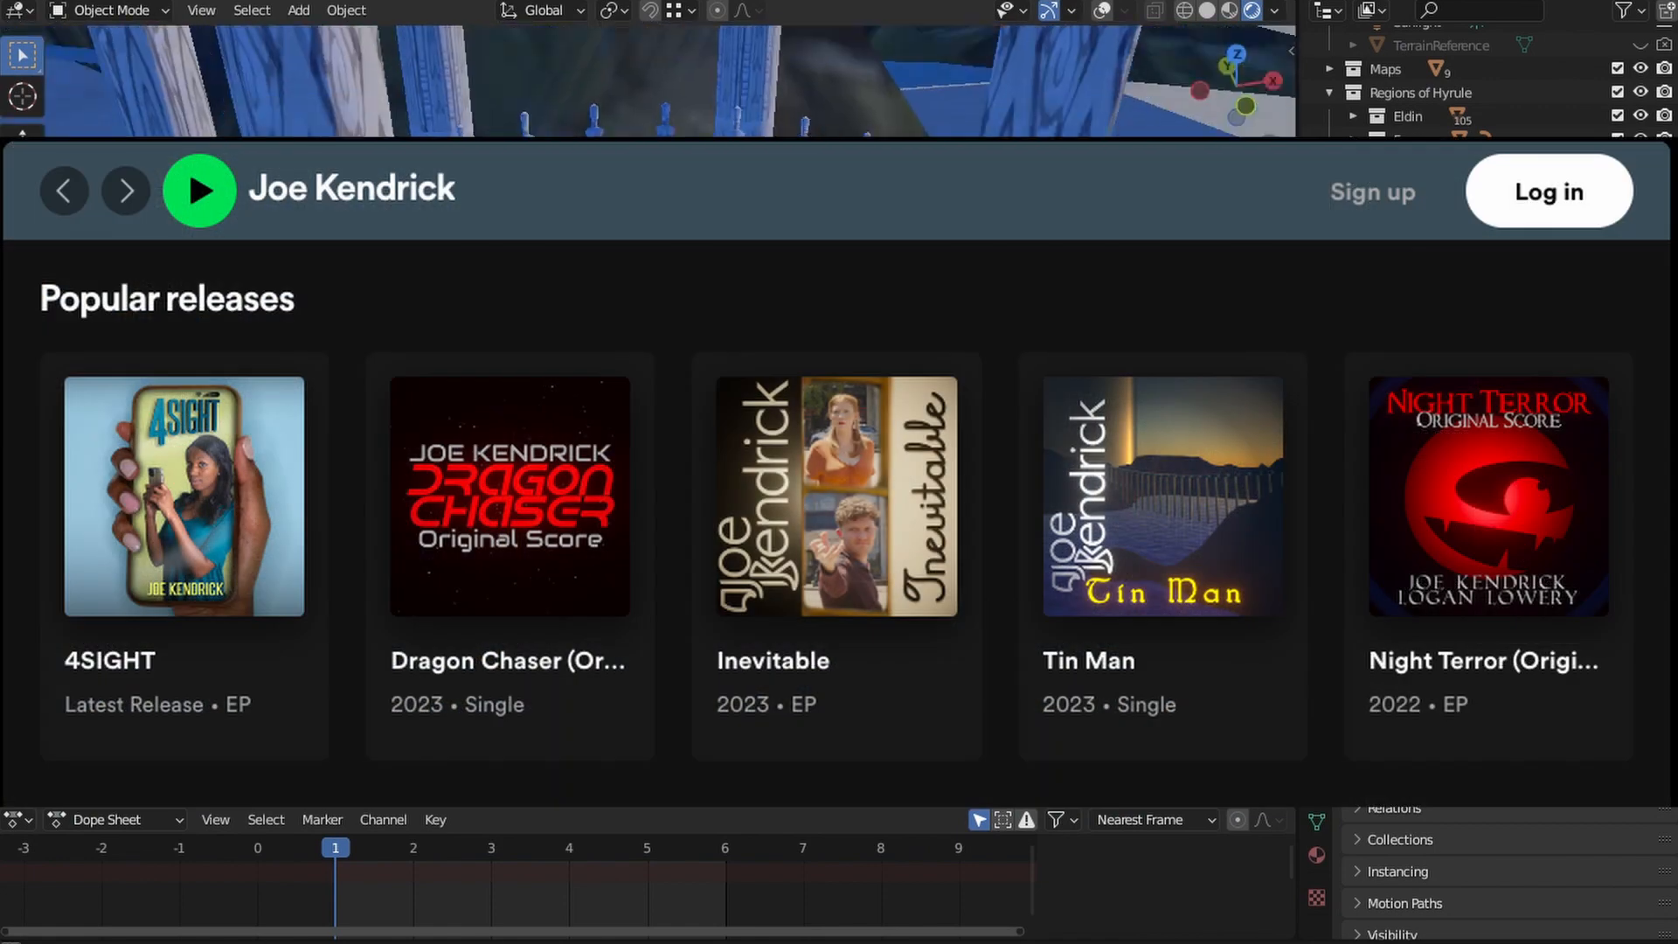
{"action": "scroll", "coordinate": [731, 539], "scroll_direction": "down", "scroll_amount": 4}
{"action": "middle_click_drag", "start_coordinate": [731, 539], "coordinate": [627, 633]}
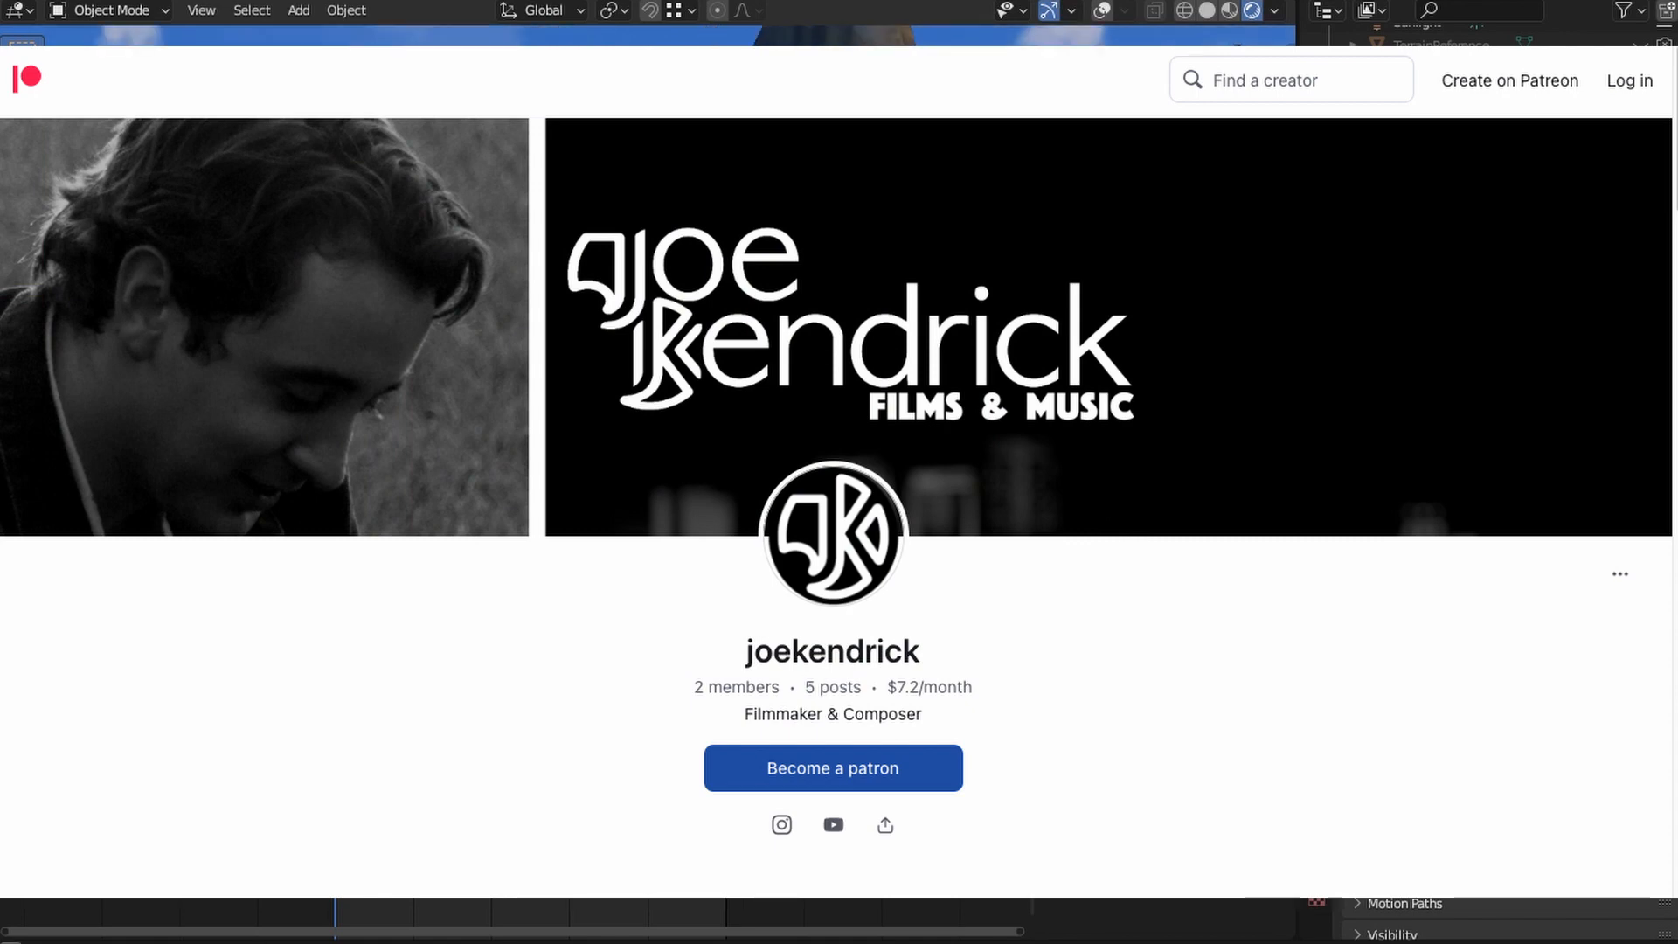
{"action": "middle_click_drag", "start_coordinate": [652, 541], "coordinate": [752, 630]}
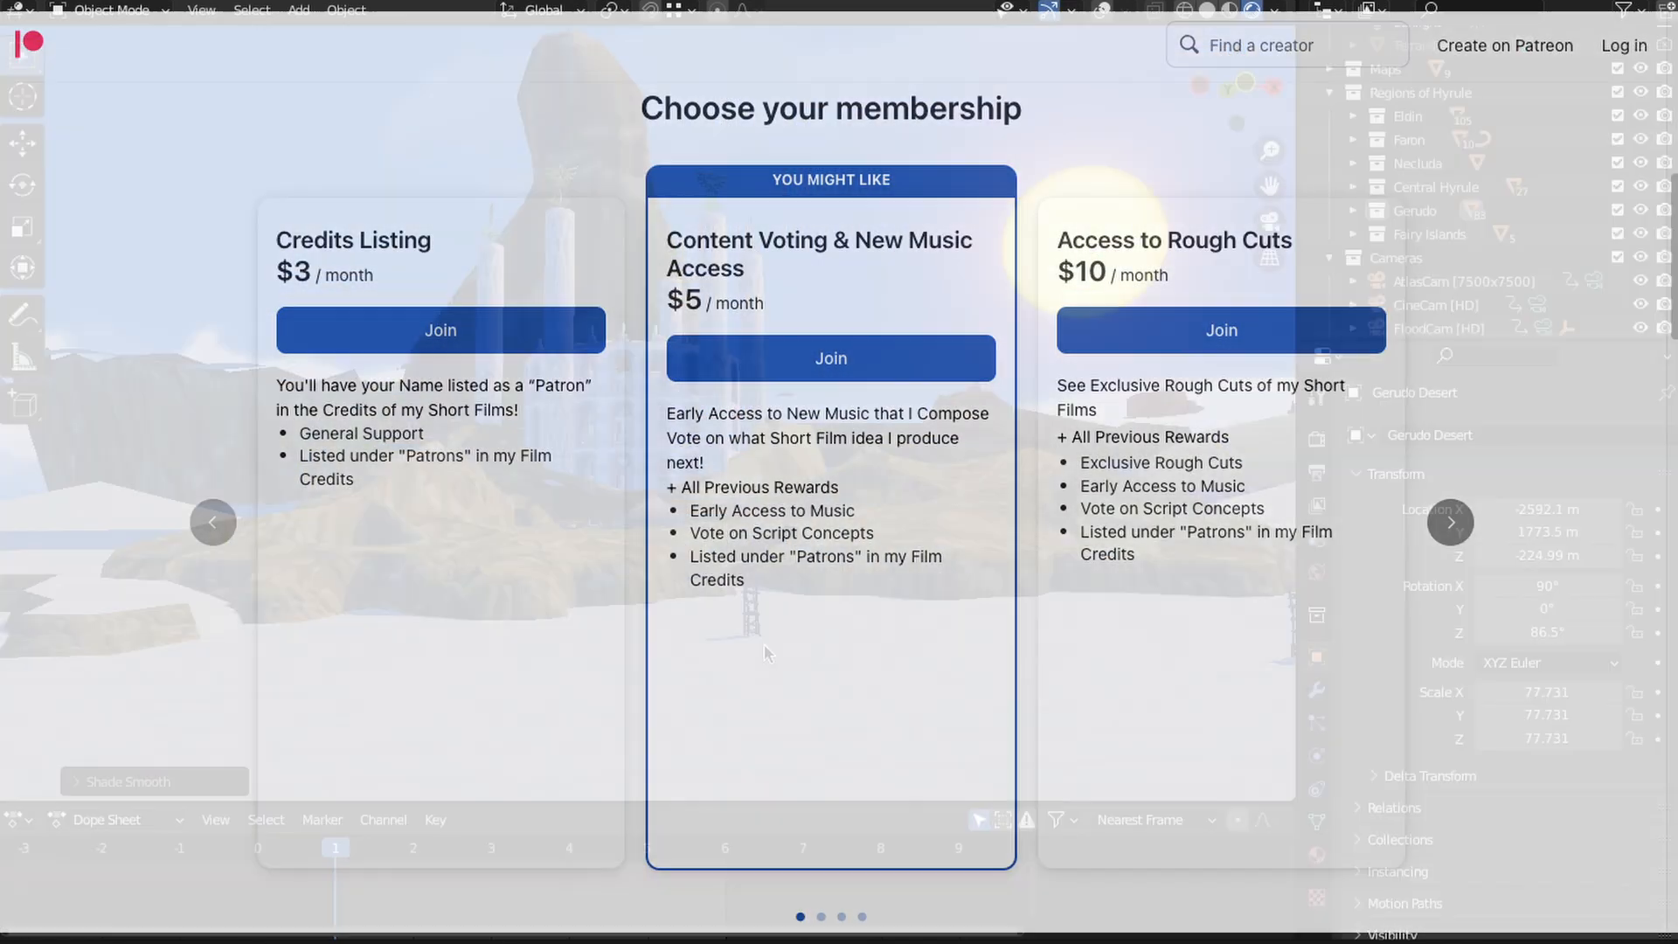
{"action": "middle_click_drag", "start_coordinate": [763, 643], "coordinate": [841, 586]}
{"action": "left_click", "coordinate": [1237, 91]}
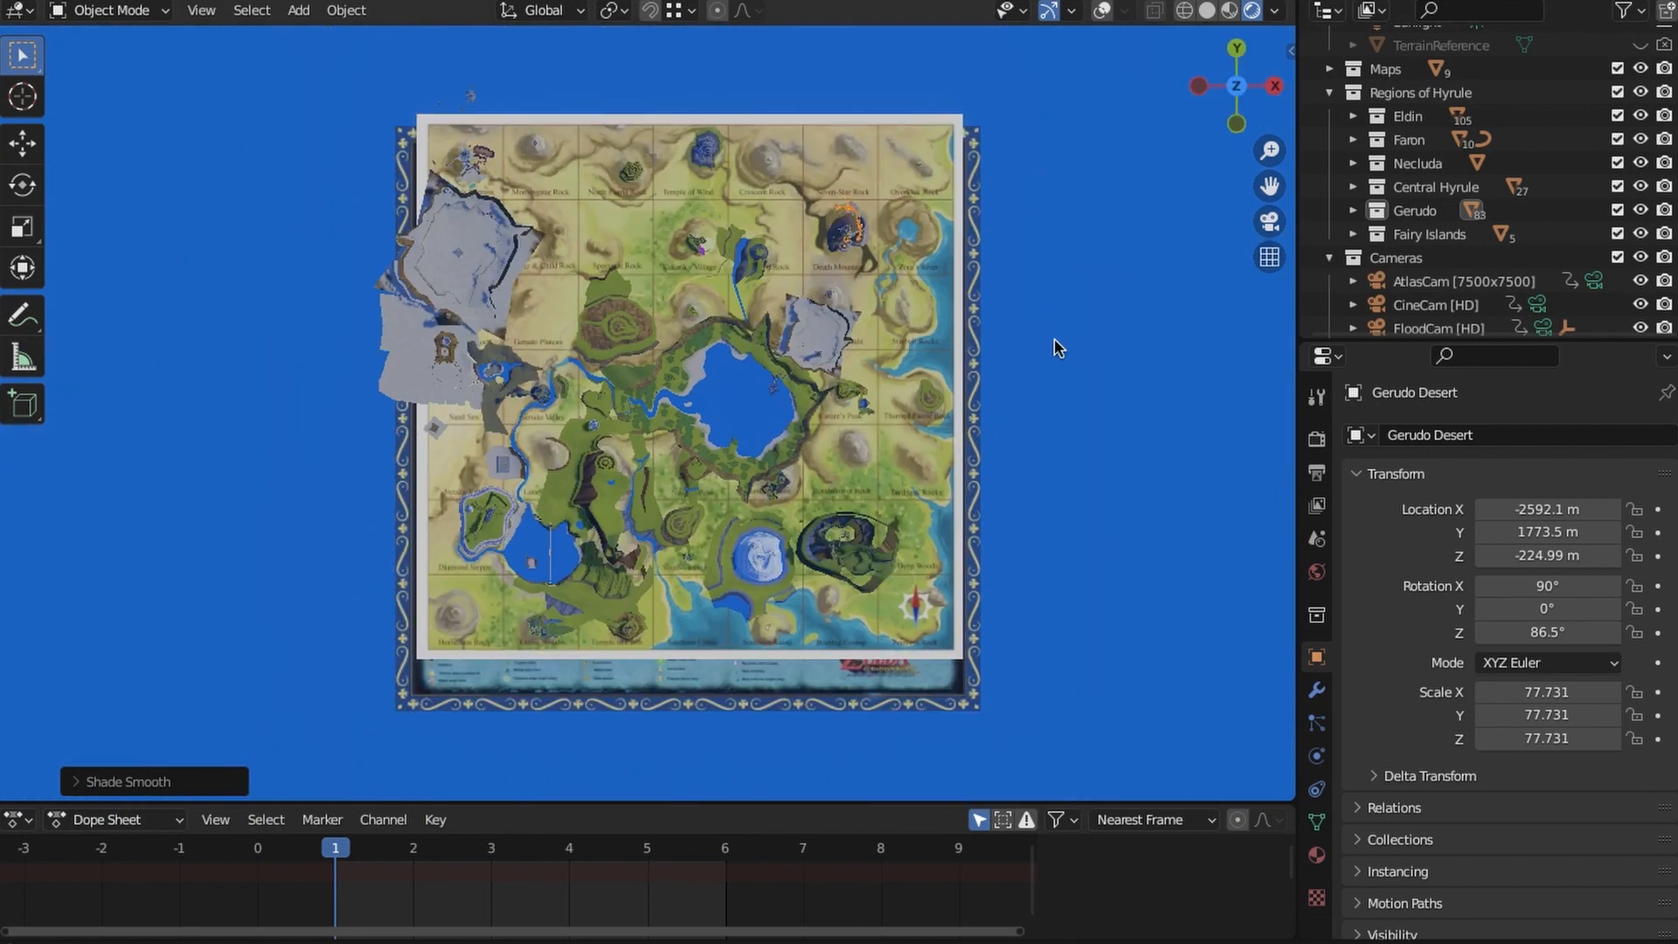
{"action": "middle_click_drag", "start_coordinate": [1076, 411], "coordinate": [1080, 416], "text": "shift"}
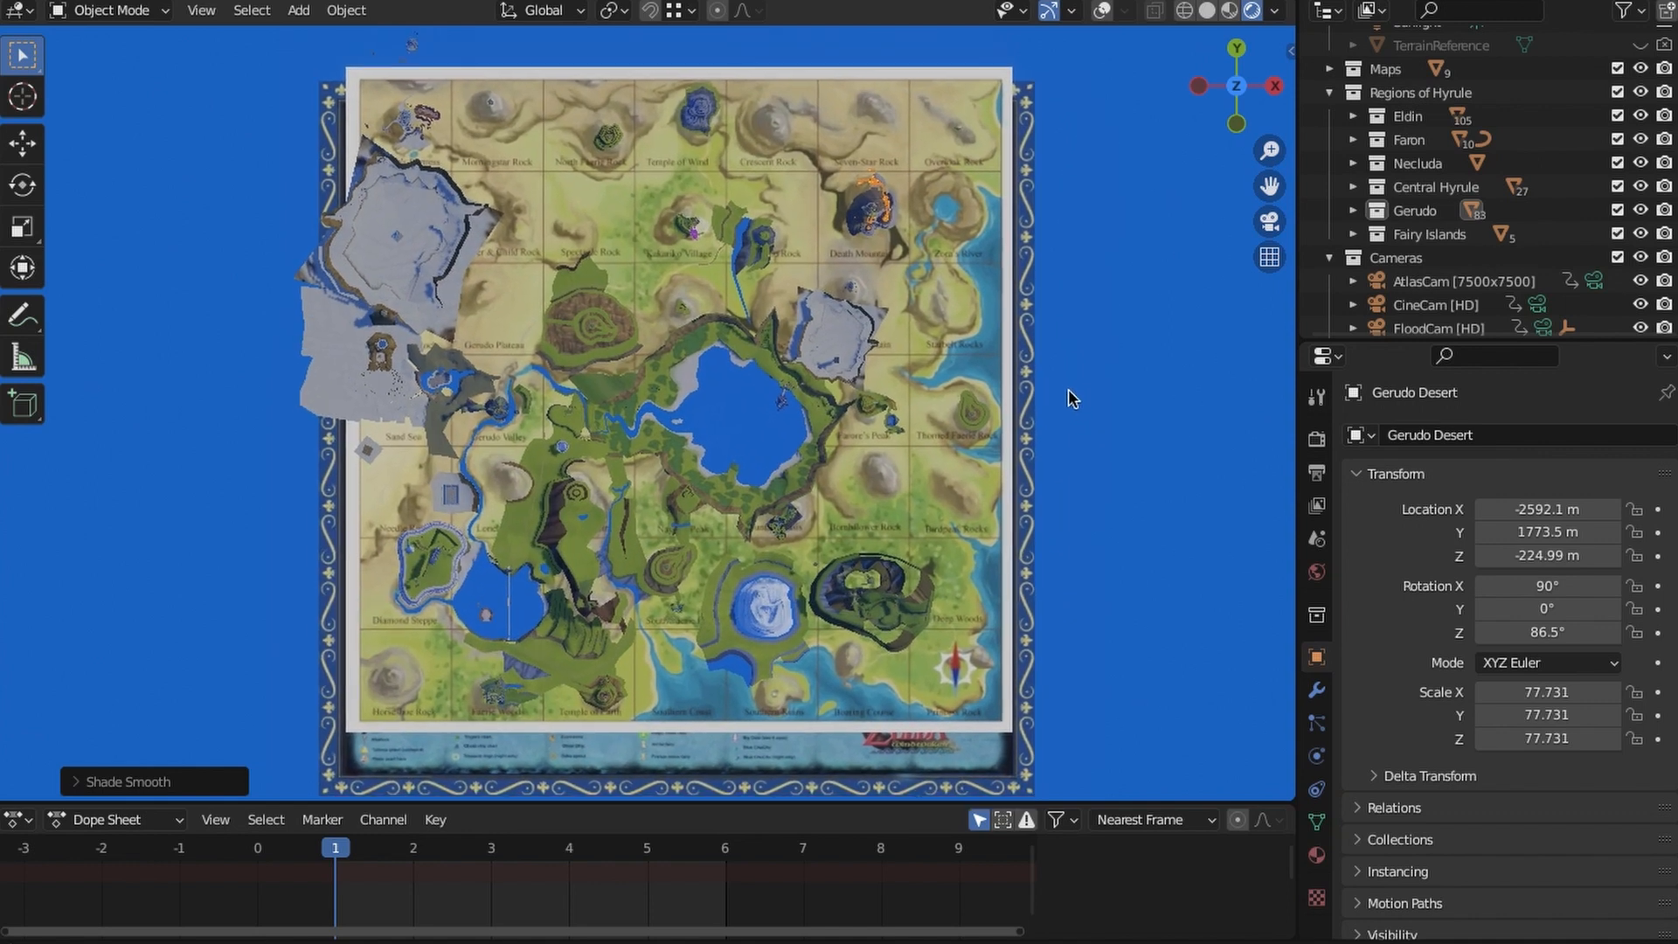
{"action": "scroll", "coordinate": [1075, 399], "scroll_direction": "up", "scroll_amount": 1}
{"action": "scroll", "coordinate": [1081, 411], "scroll_direction": "up", "scroll_amount": 2}
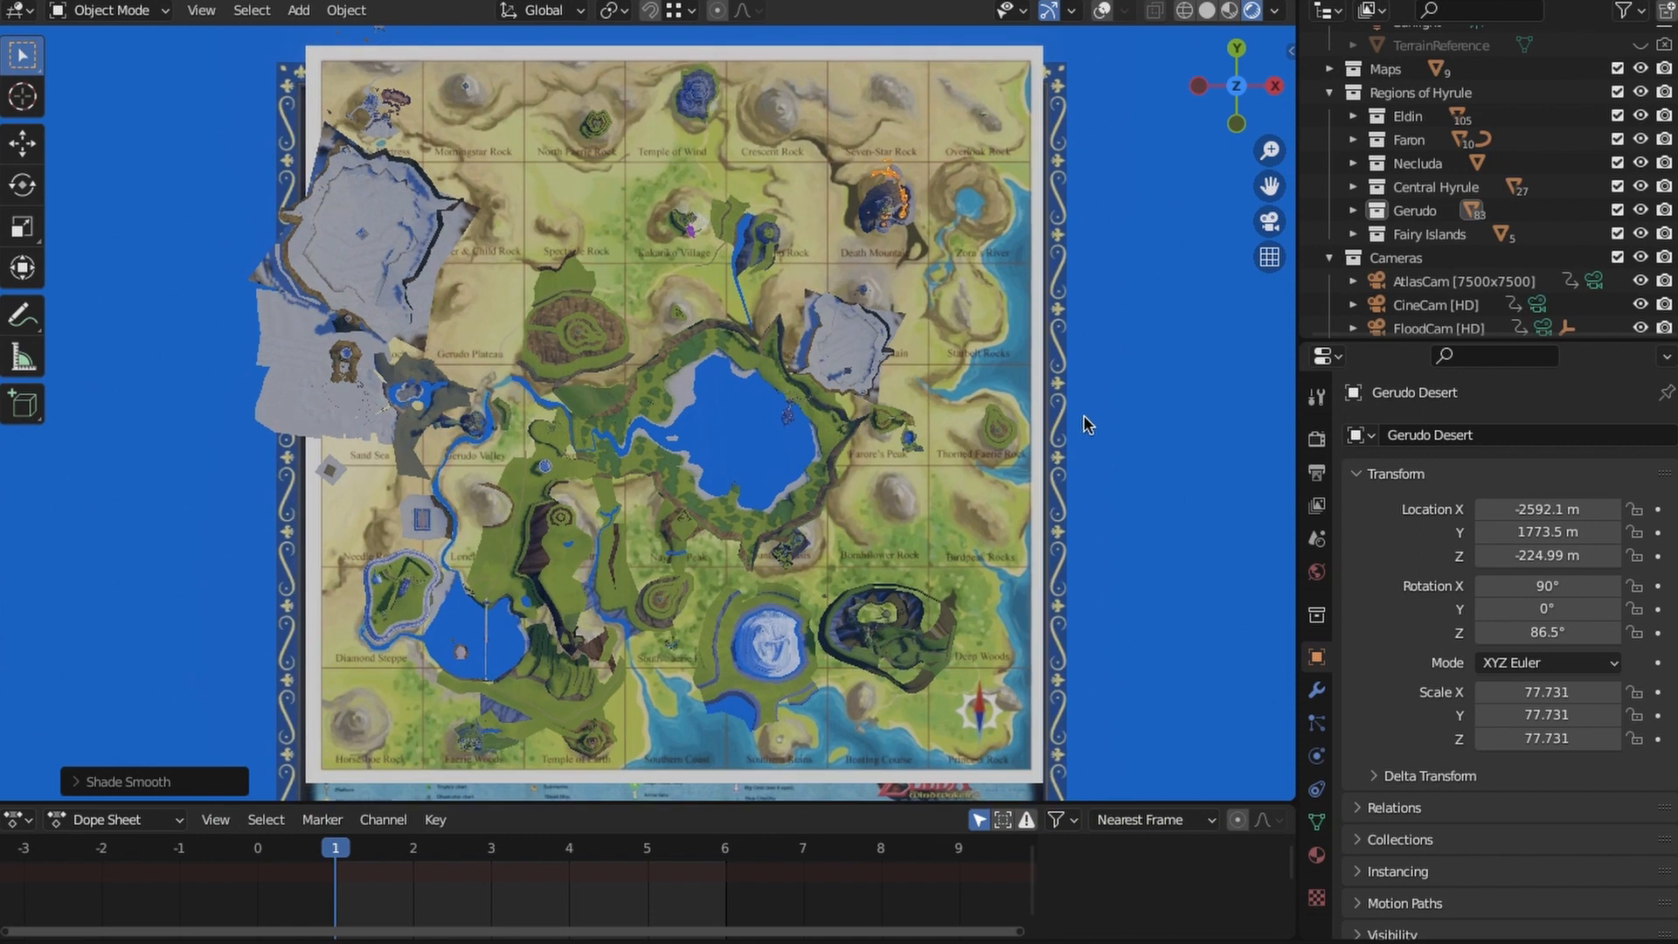